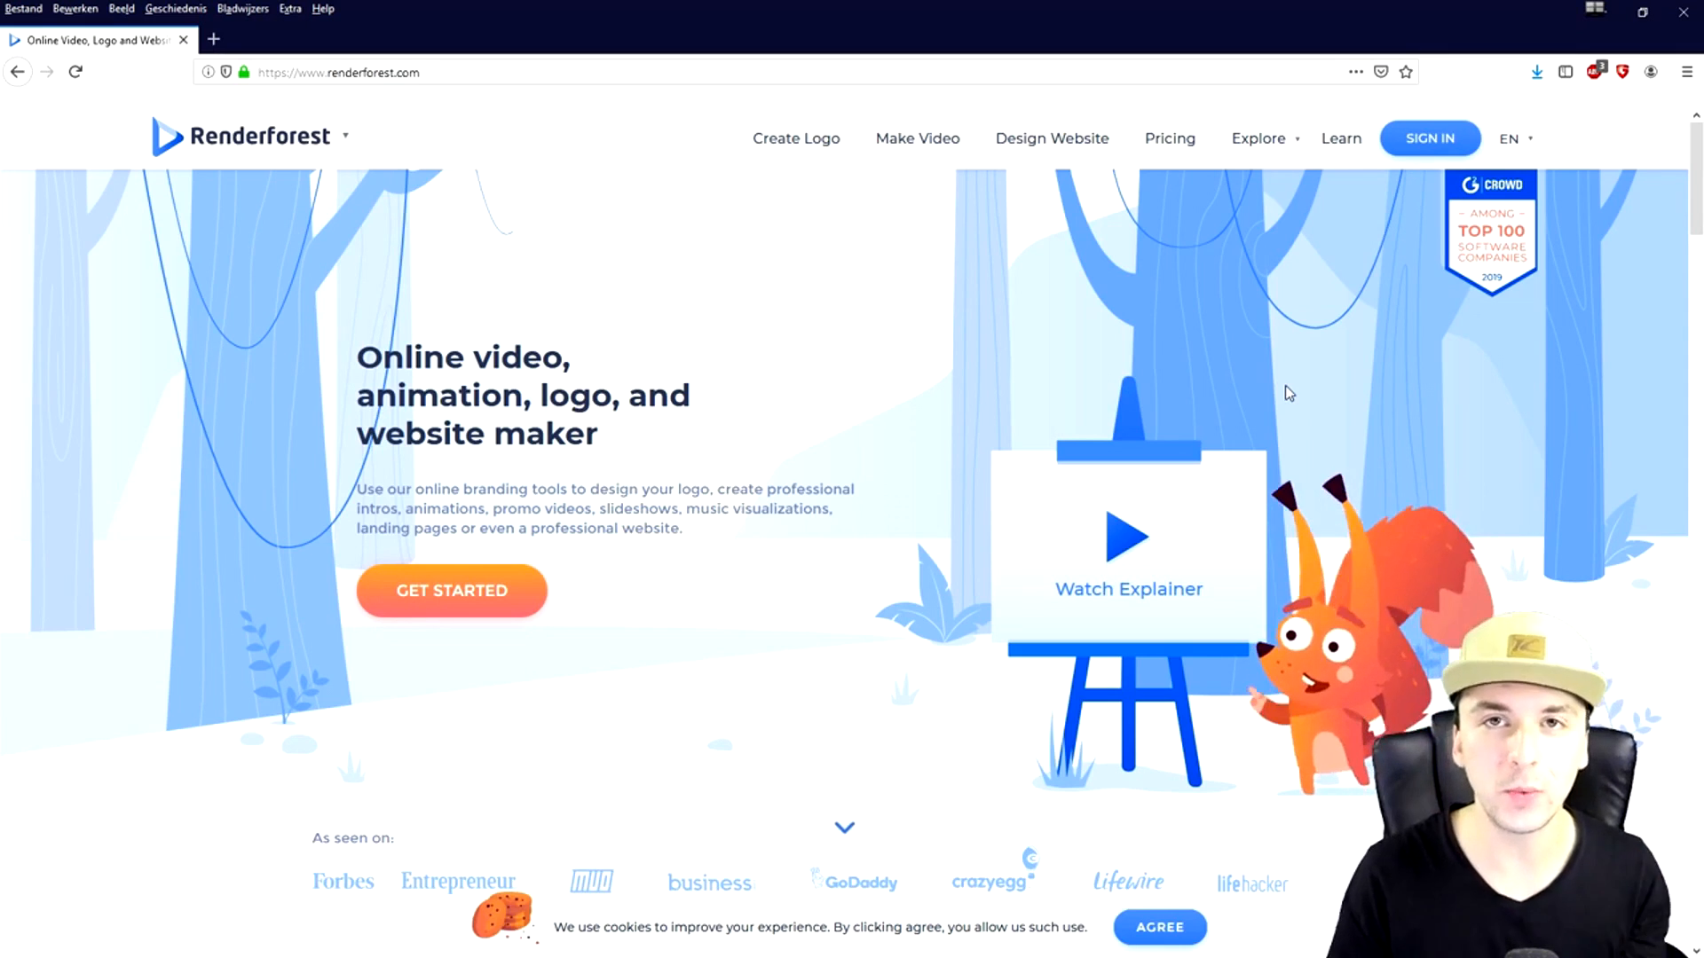
Open the video templates page and narrow the Intros and Logos templates to 3D Logo Reveals
{"action": "scroll", "coordinate": [1285, 385], "scroll_direction": "down", "scroll_amount": 3}
{"action": "scroll", "coordinate": [1286, 388], "scroll_direction": "down", "scroll_amount": 6}
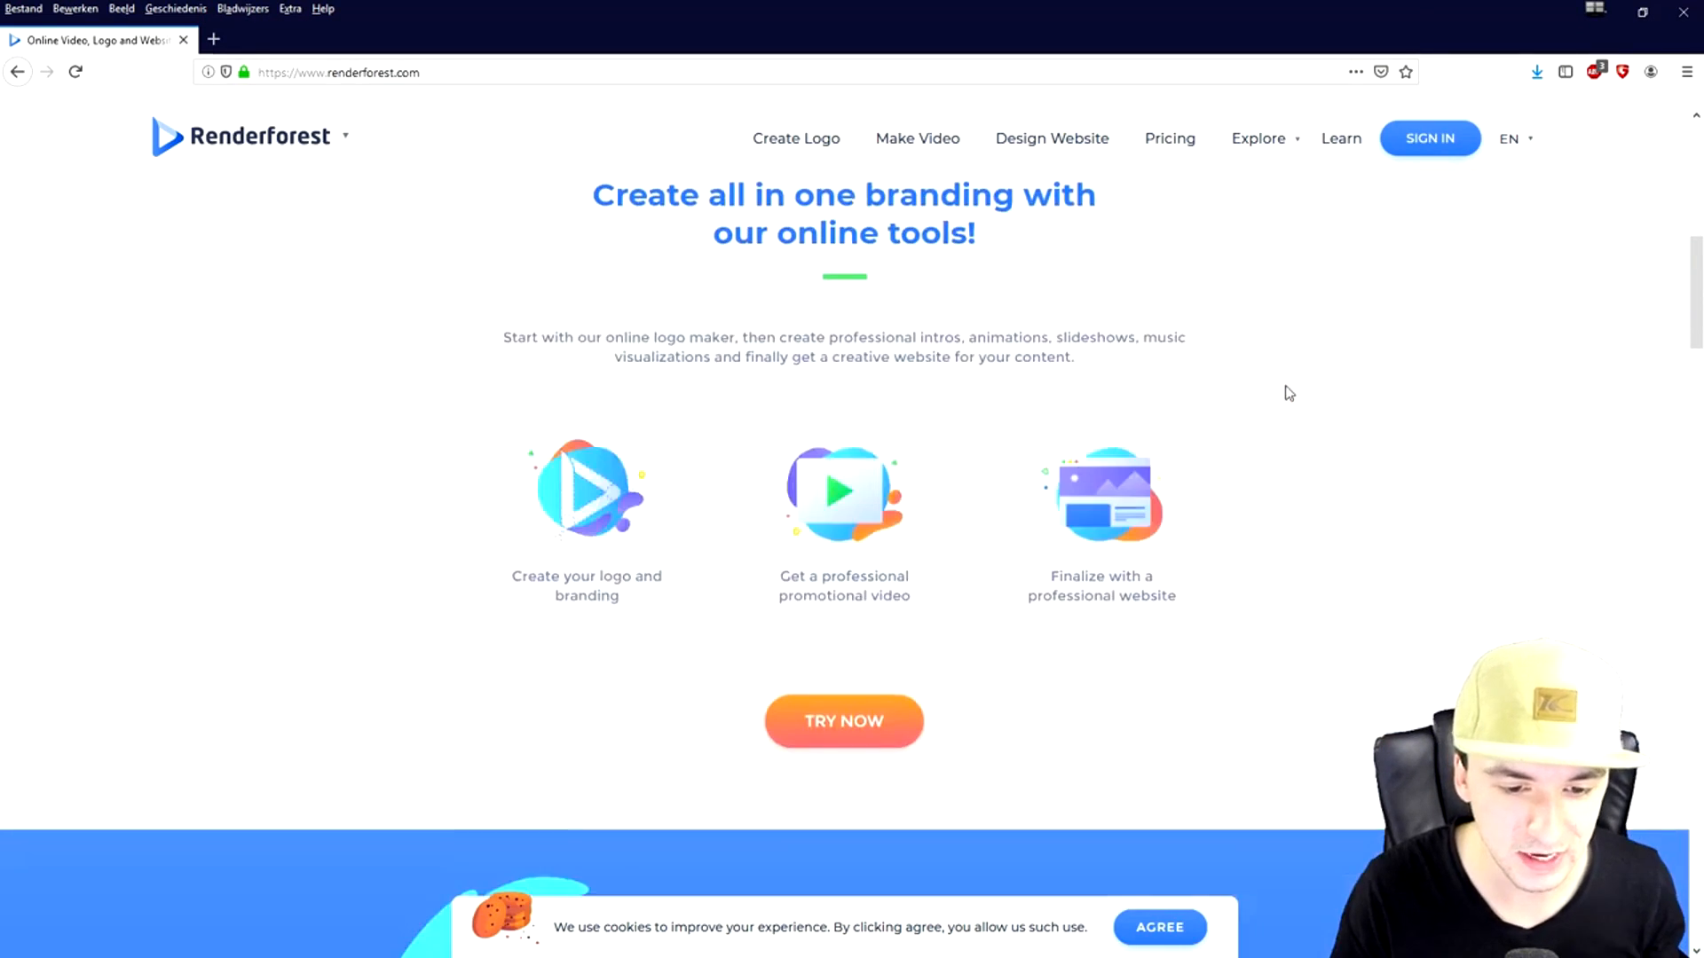
{"action": "scroll", "coordinate": [1287, 389], "scroll_direction": "up", "scroll_amount": 9}
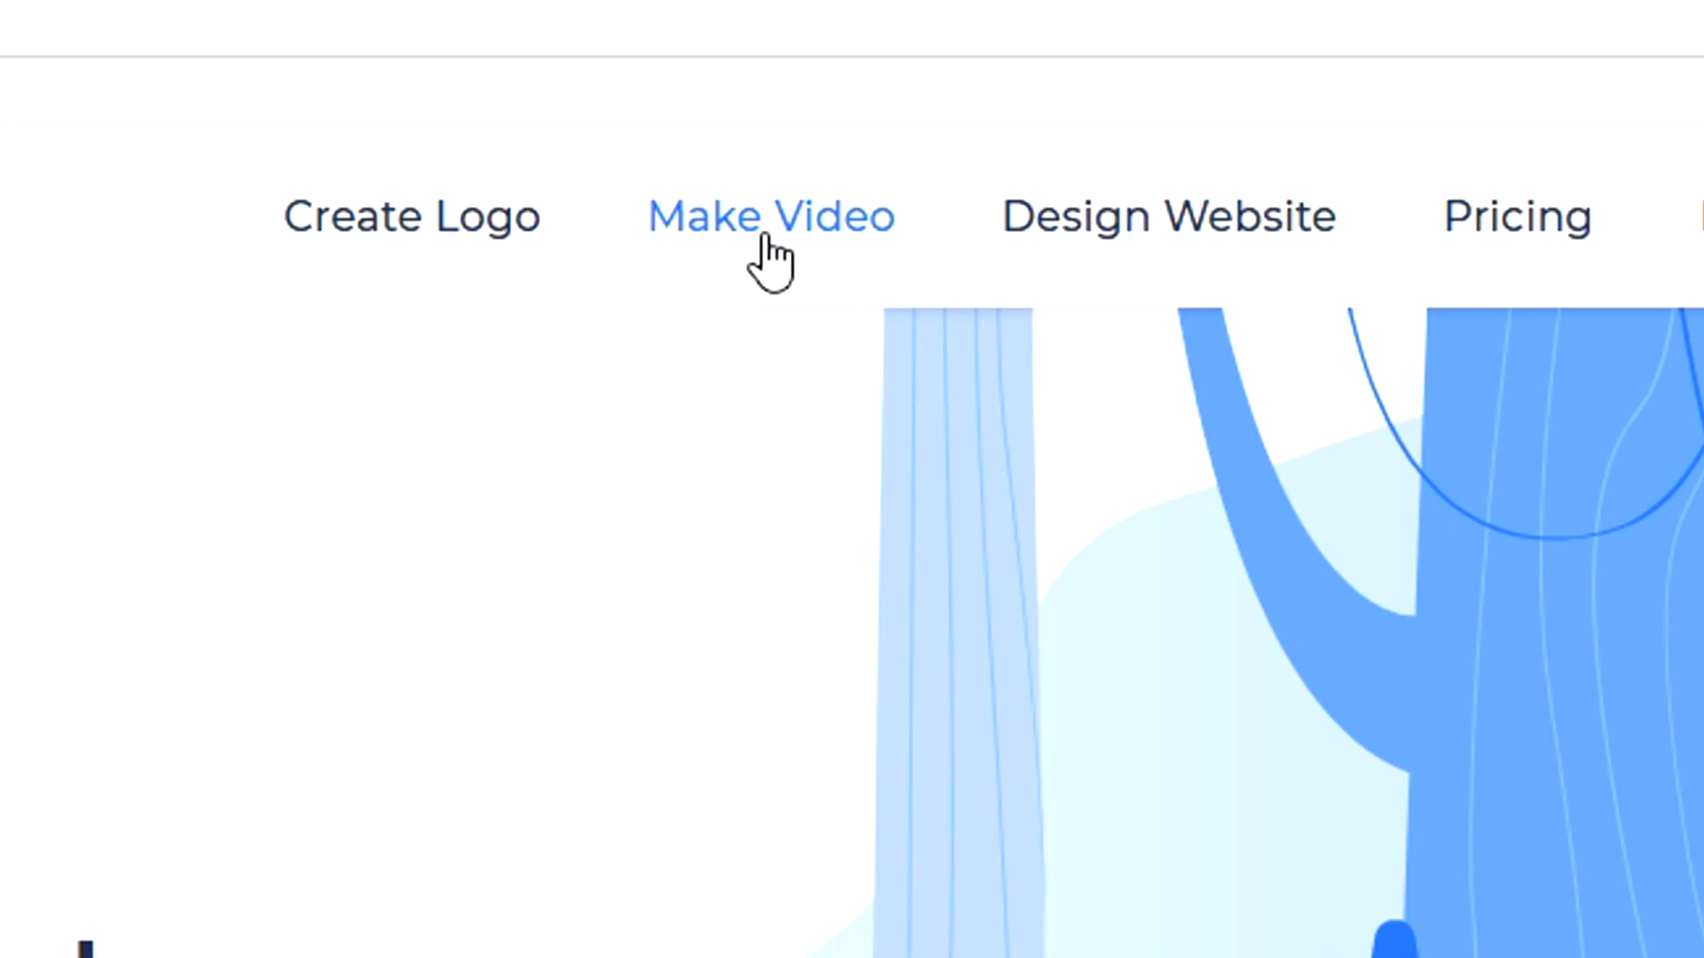
{"action": "left_click", "coordinate": [770, 258]}
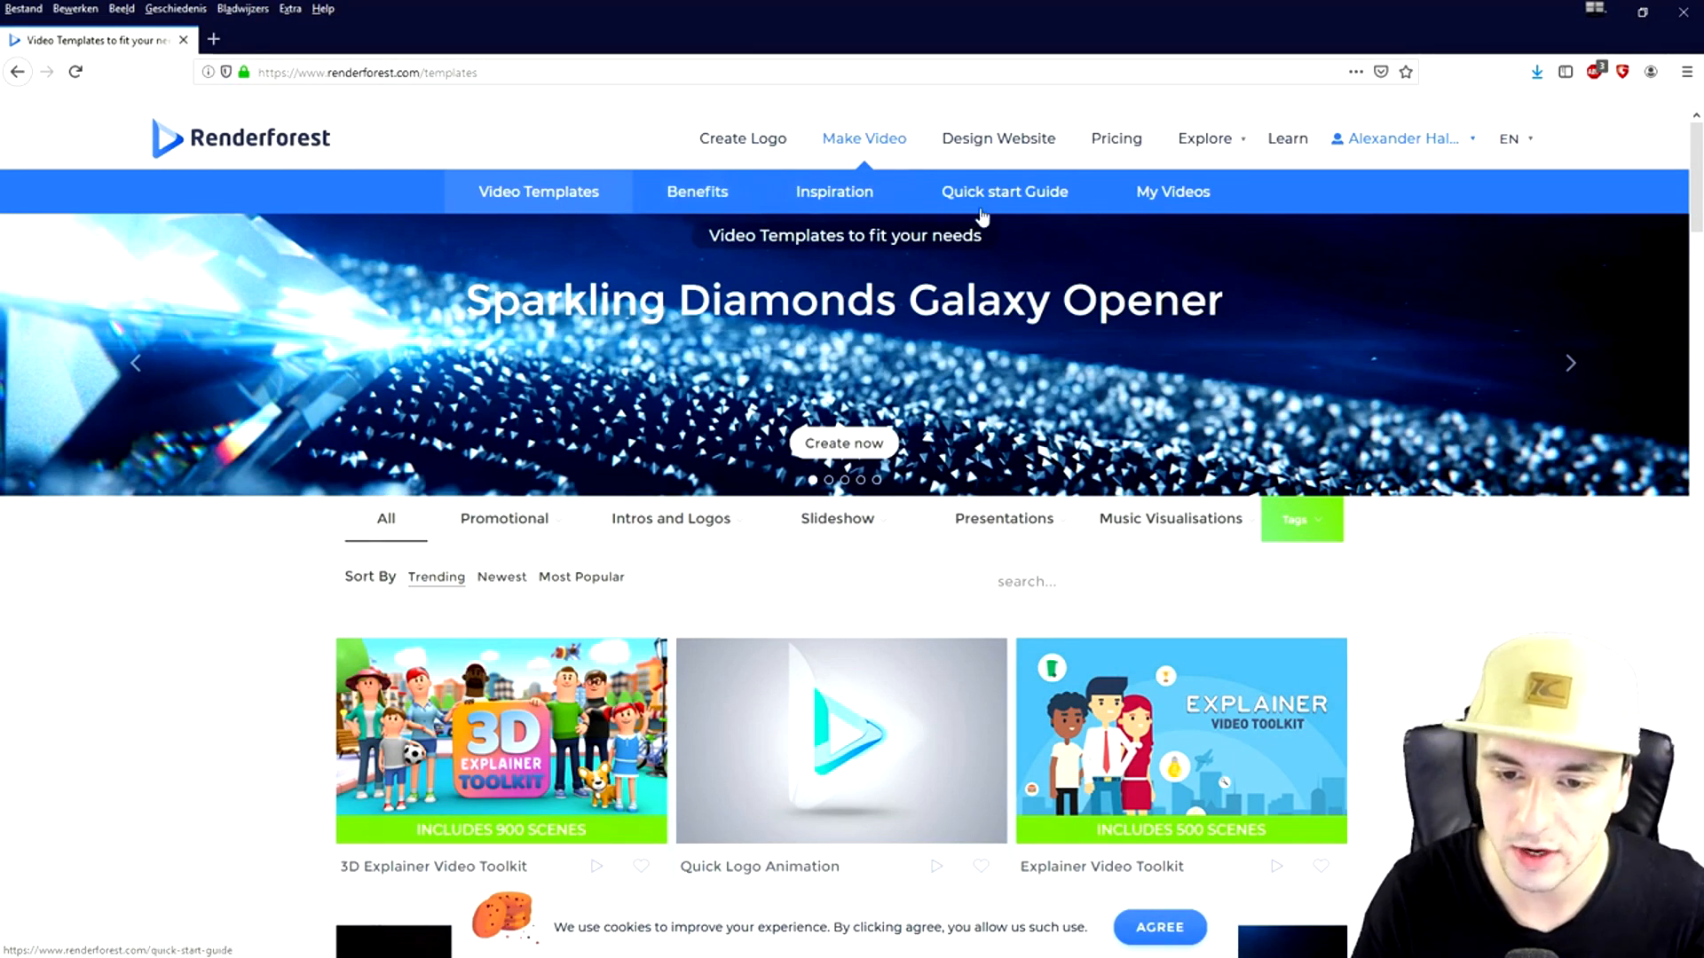
{"action": "scroll", "coordinate": [749, 529], "scroll_direction": "down", "scroll_amount": 2}
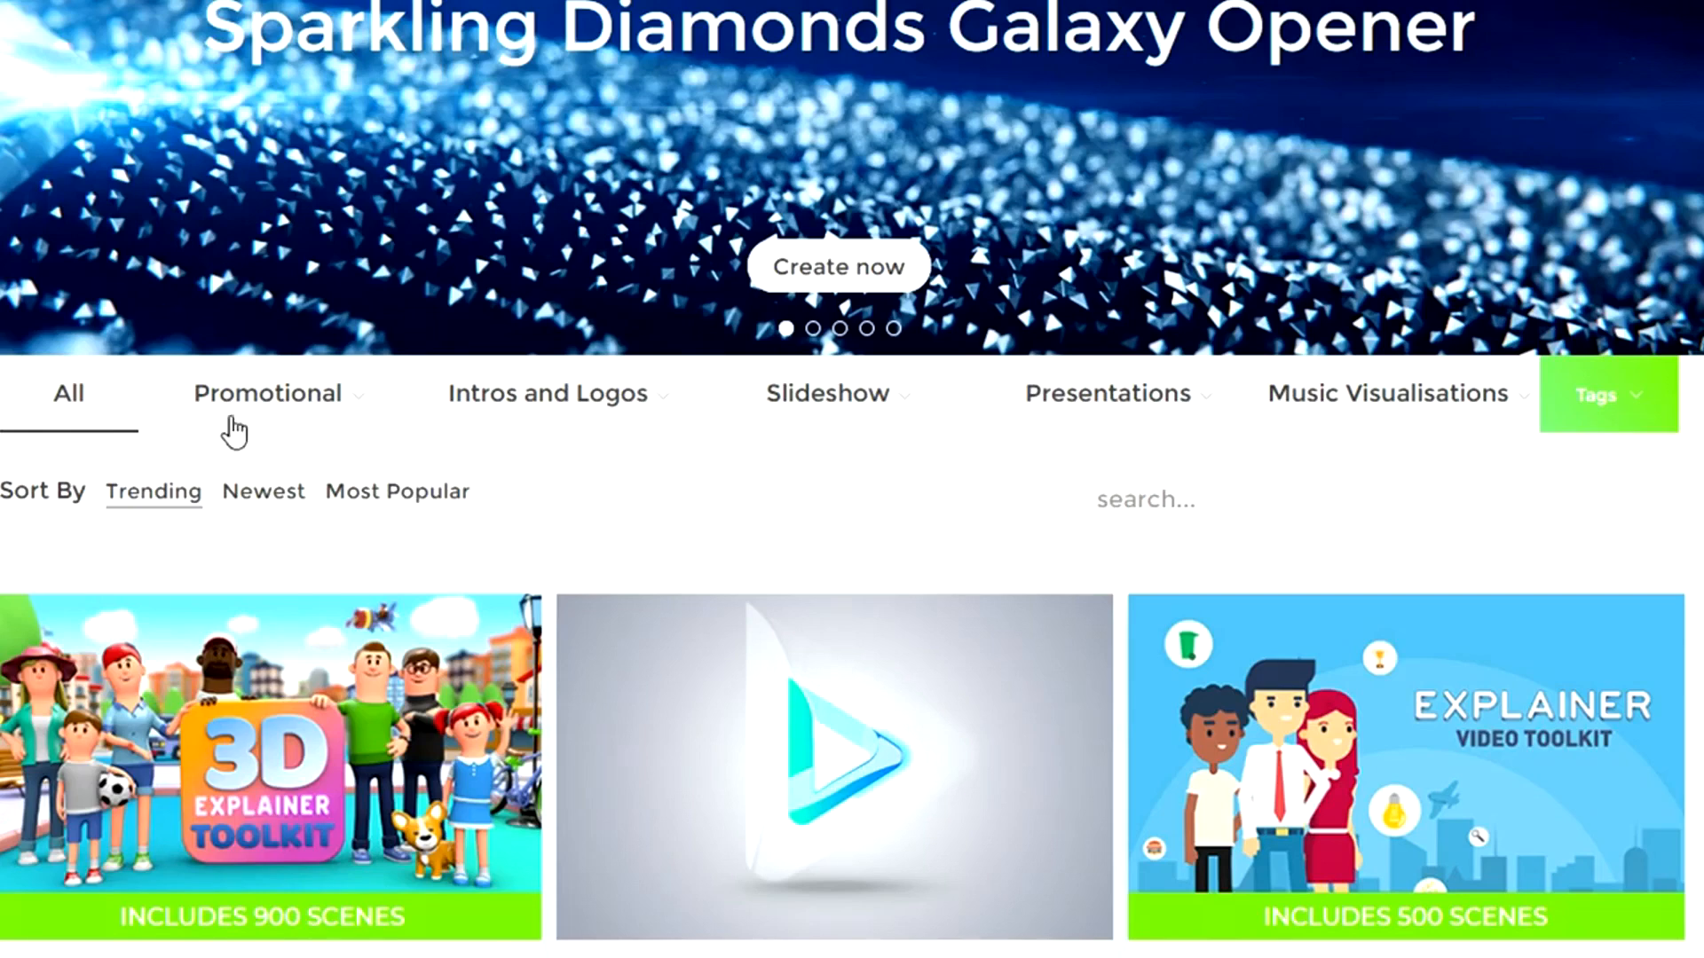
{"action": "mouse_move", "coordinate": [524, 423]}
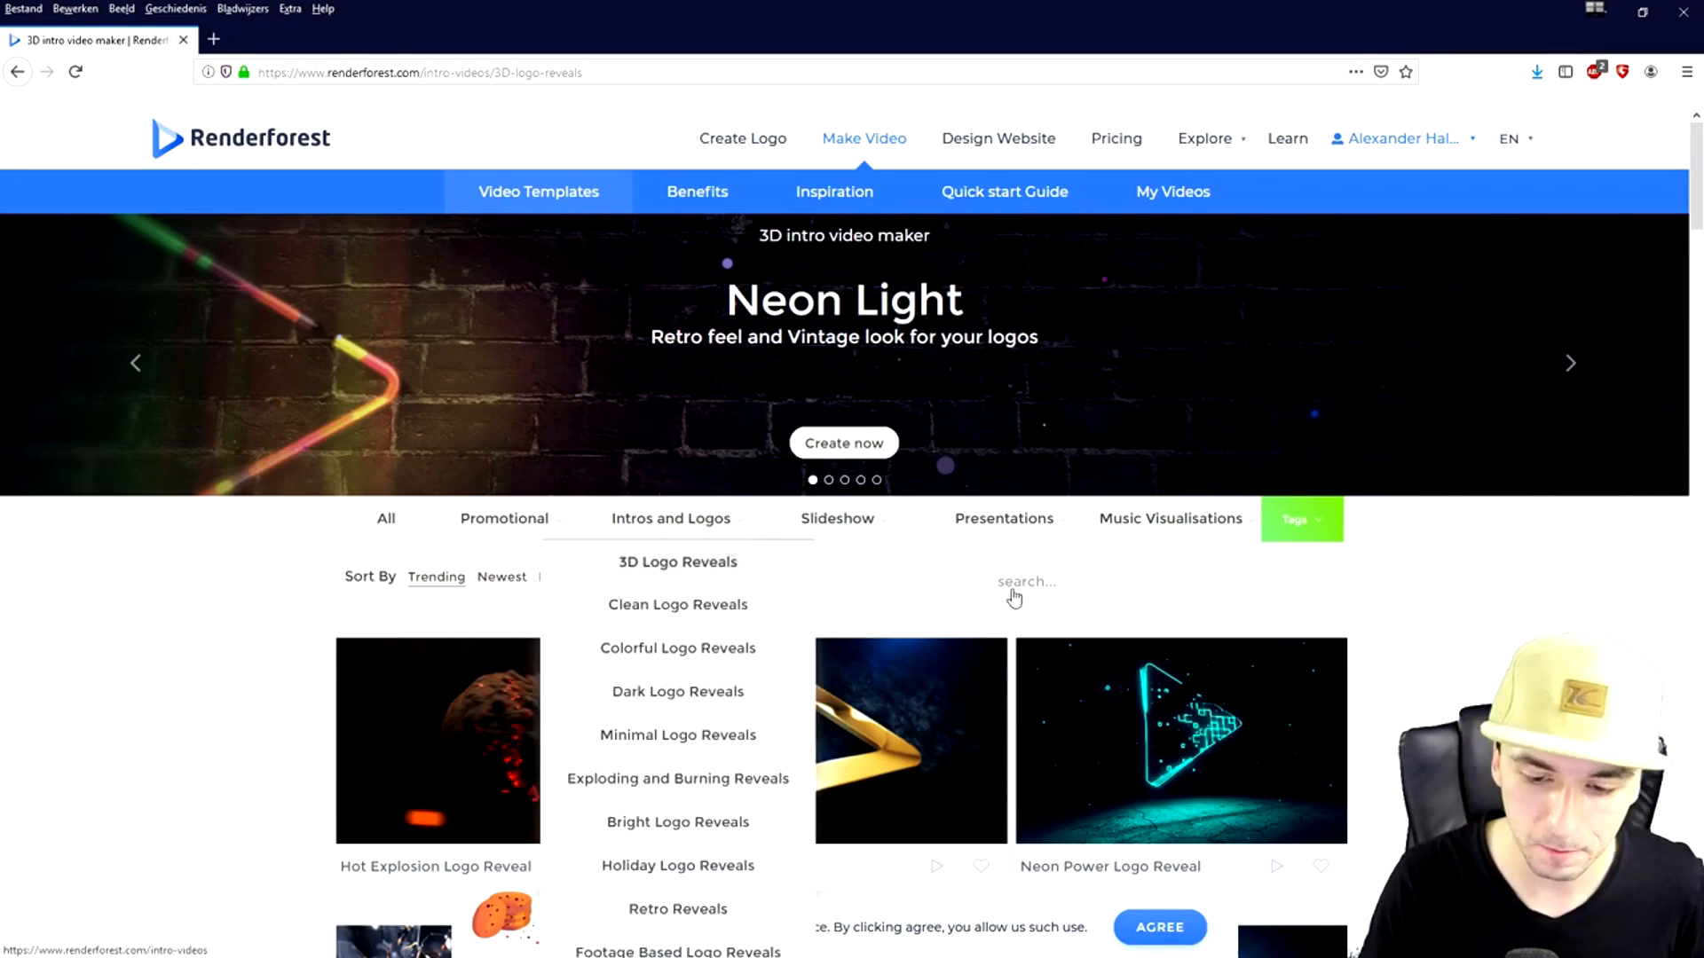
Browse the 3D logo reveal templates and preview the DNA Logo, Silver Dissolve and Shaking Starflight animations
{"action": "scroll", "coordinate": [1426, 501], "scroll_direction": "down", "scroll_amount": 8}
{"action": "scroll", "coordinate": [1426, 471], "scroll_direction": "down", "scroll_amount": 15}
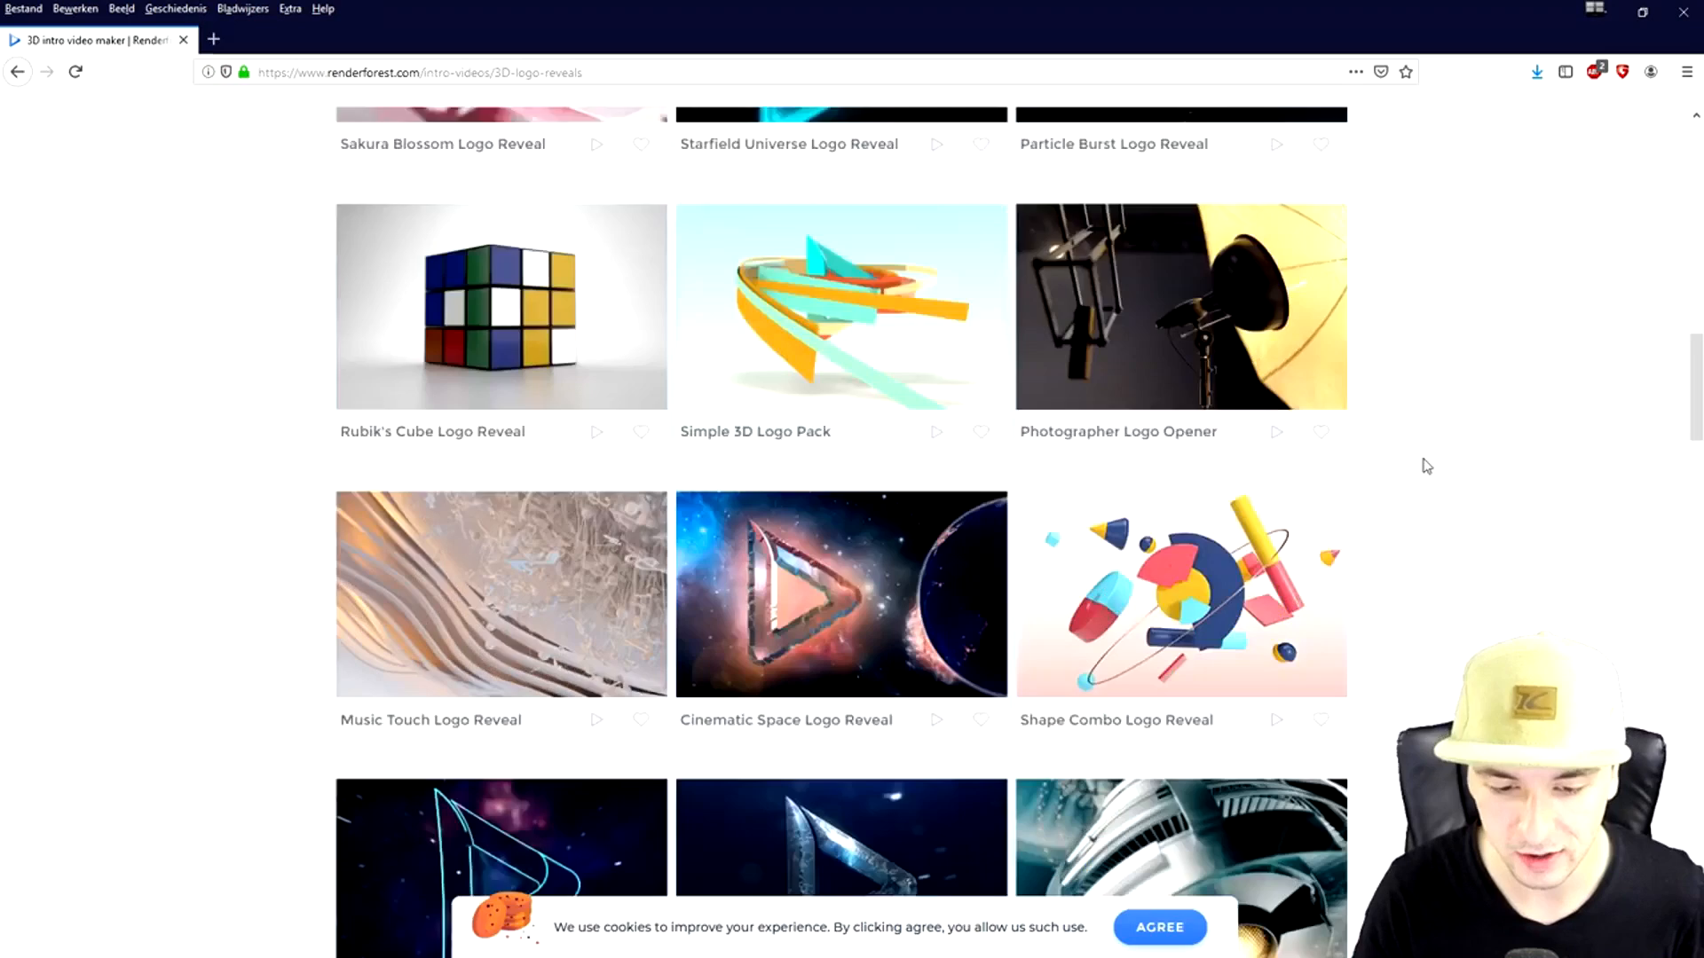
{"action": "scroll", "coordinate": [1426, 466], "scroll_direction": "down", "scroll_amount": 11}
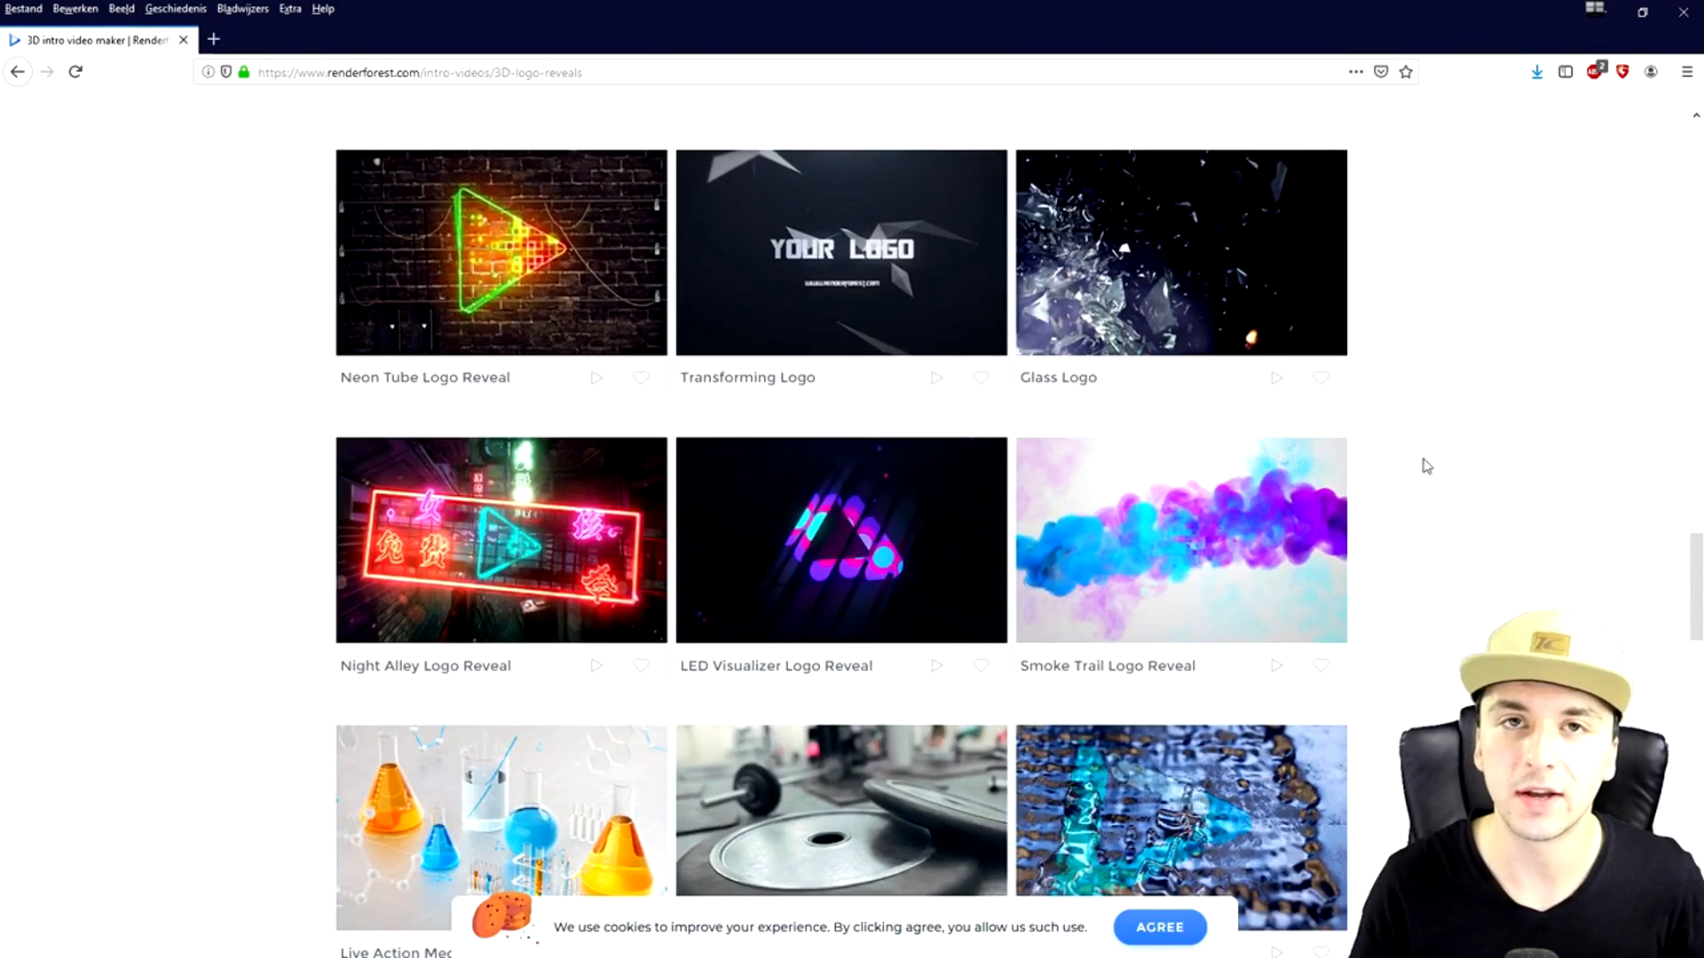
{"action": "scroll", "coordinate": [1423, 454], "scroll_direction": "down", "scroll_amount": 2}
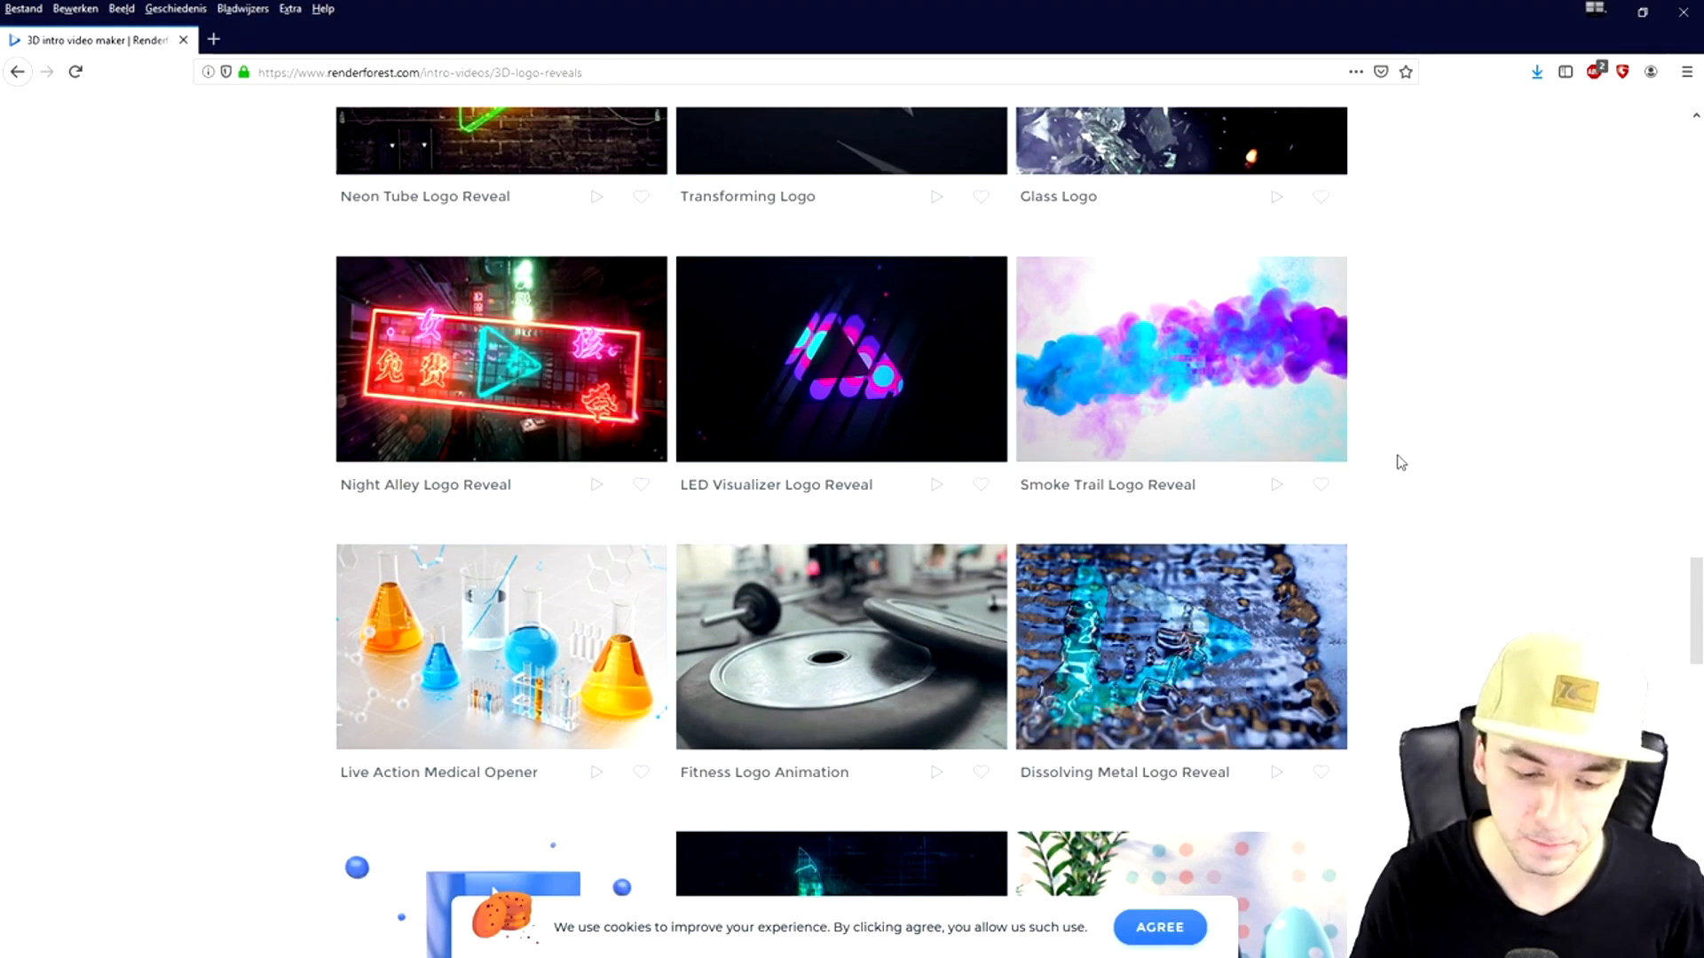
{"action": "scroll", "coordinate": [1400, 462], "scroll_direction": "down", "scroll_amount": 13}
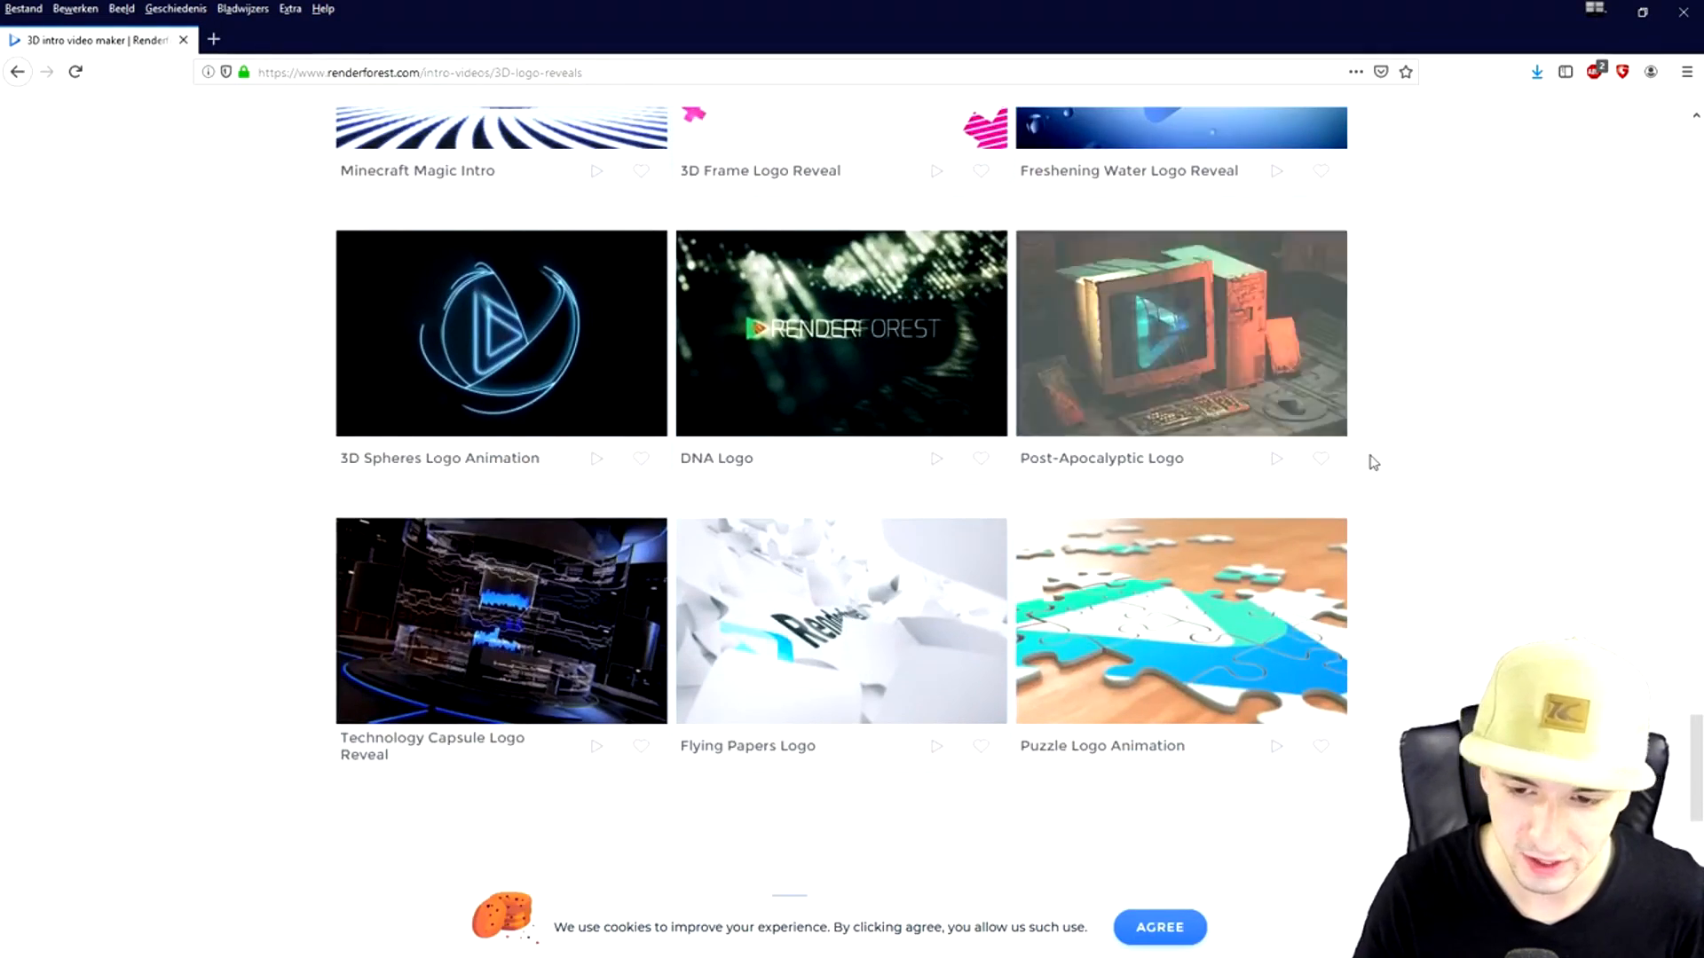
{"action": "mouse_move", "coordinate": [856, 363]}
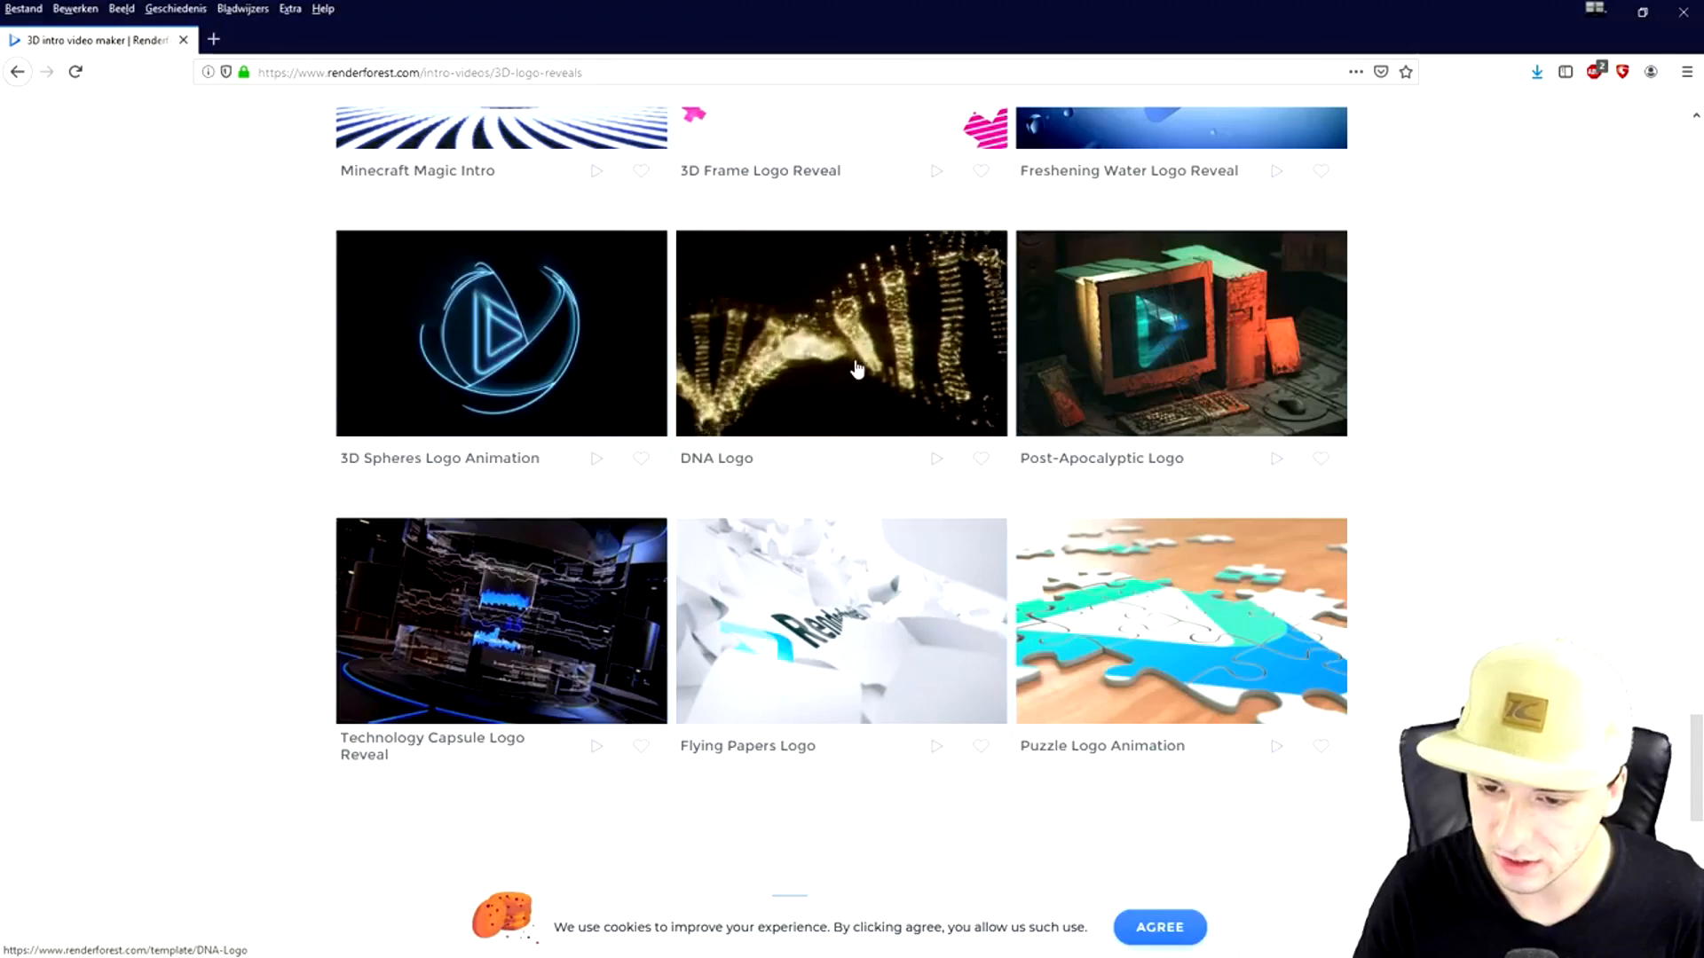
{"action": "scroll", "coordinate": [949, 572], "scroll_direction": "up", "scroll_amount": 15}
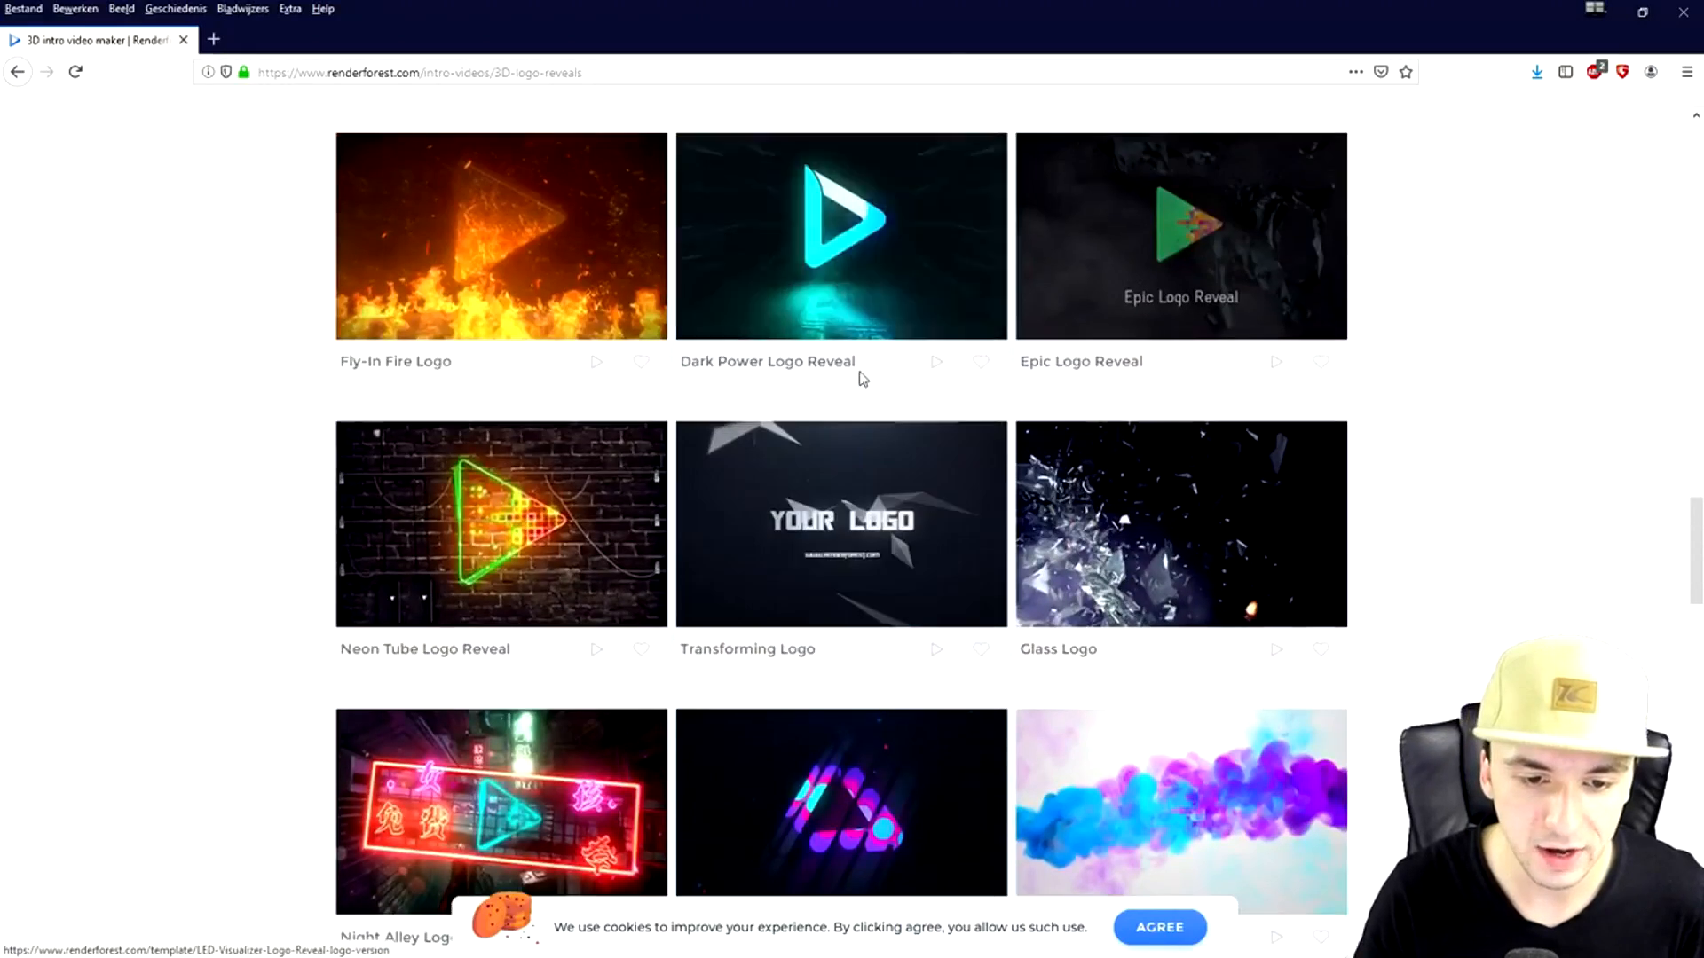
{"action": "scroll", "coordinate": [861, 377], "scroll_direction": "up", "scroll_amount": 7}
{"action": "mouse_move", "coordinate": [861, 380]}
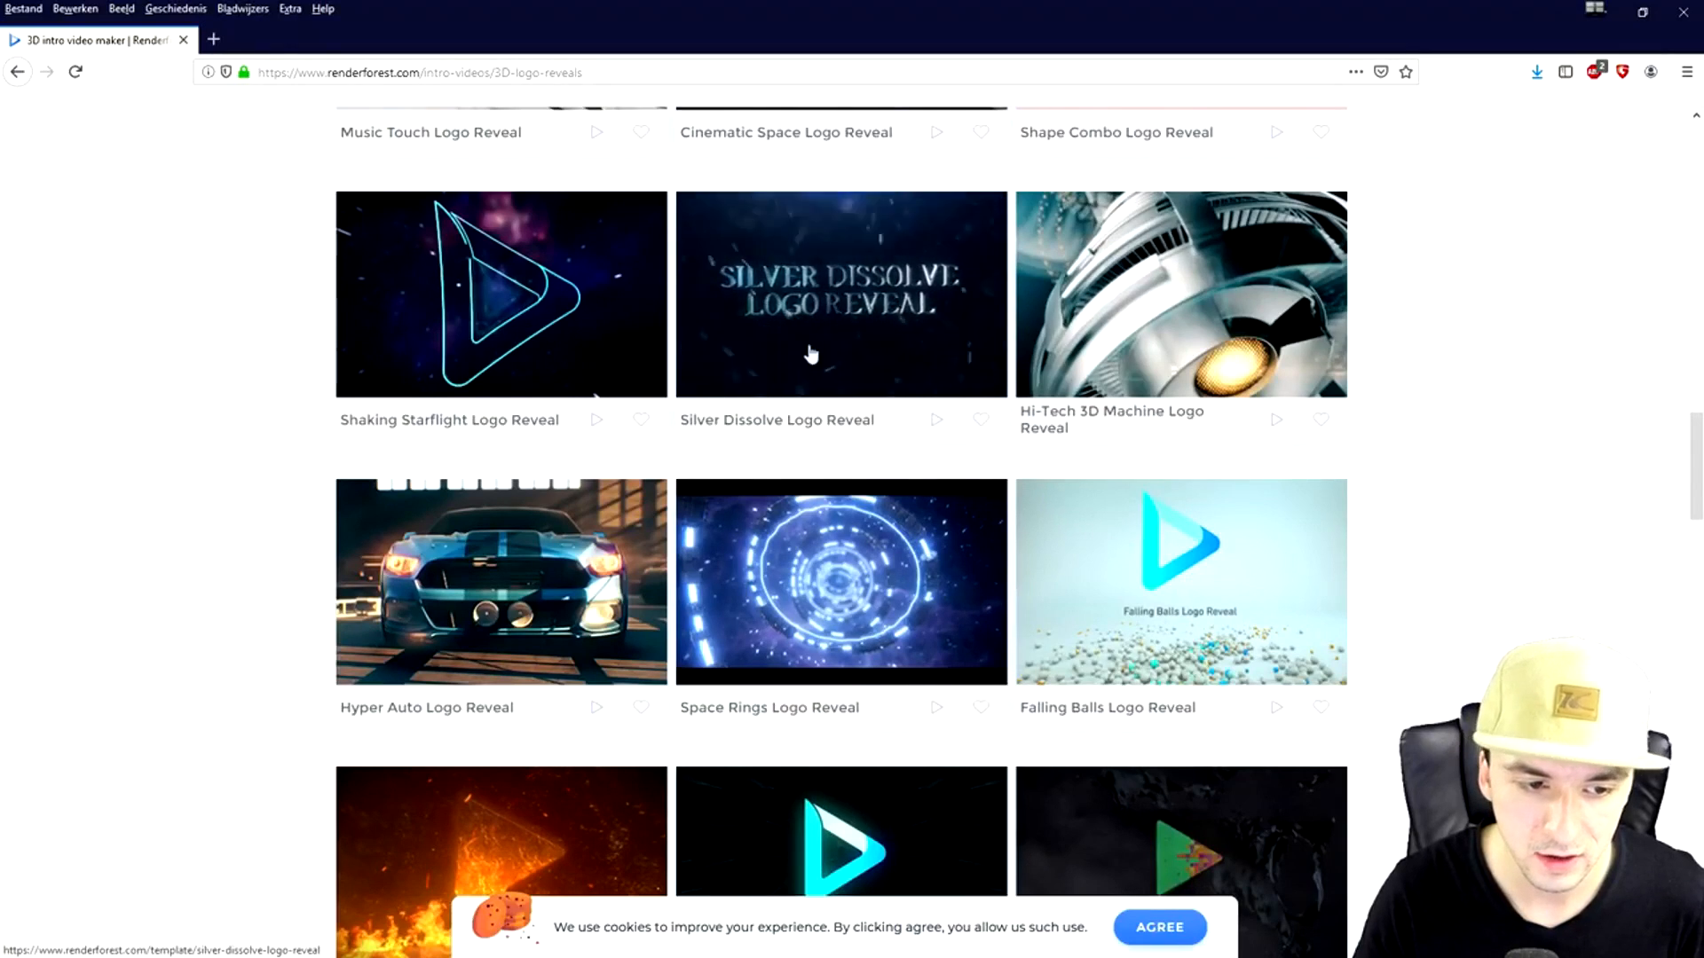
{"action": "mouse_move", "coordinate": [487, 326]}
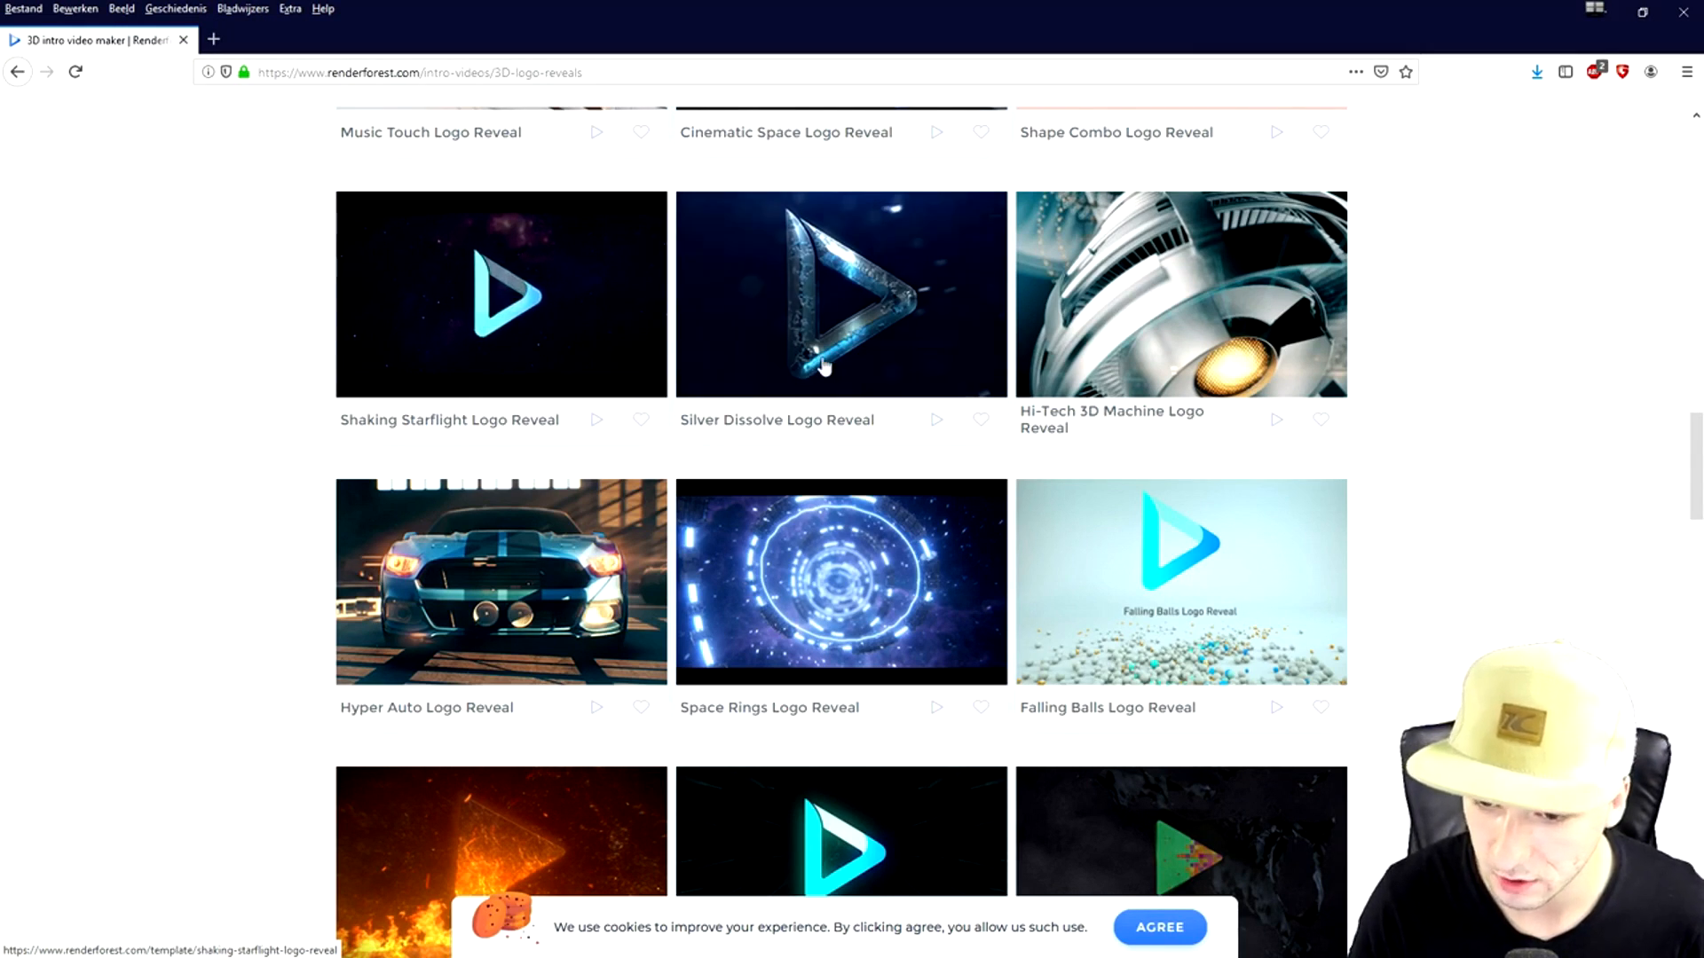
Go to the second page of 3D logo reveals and preview the Studio Light Logo and 3D Camera Logo Reveal templates
{"action": "scroll", "coordinate": [824, 366], "scroll_direction": "down", "scroll_amount": 10}
{"action": "left_click", "coordinate": [824, 281]}
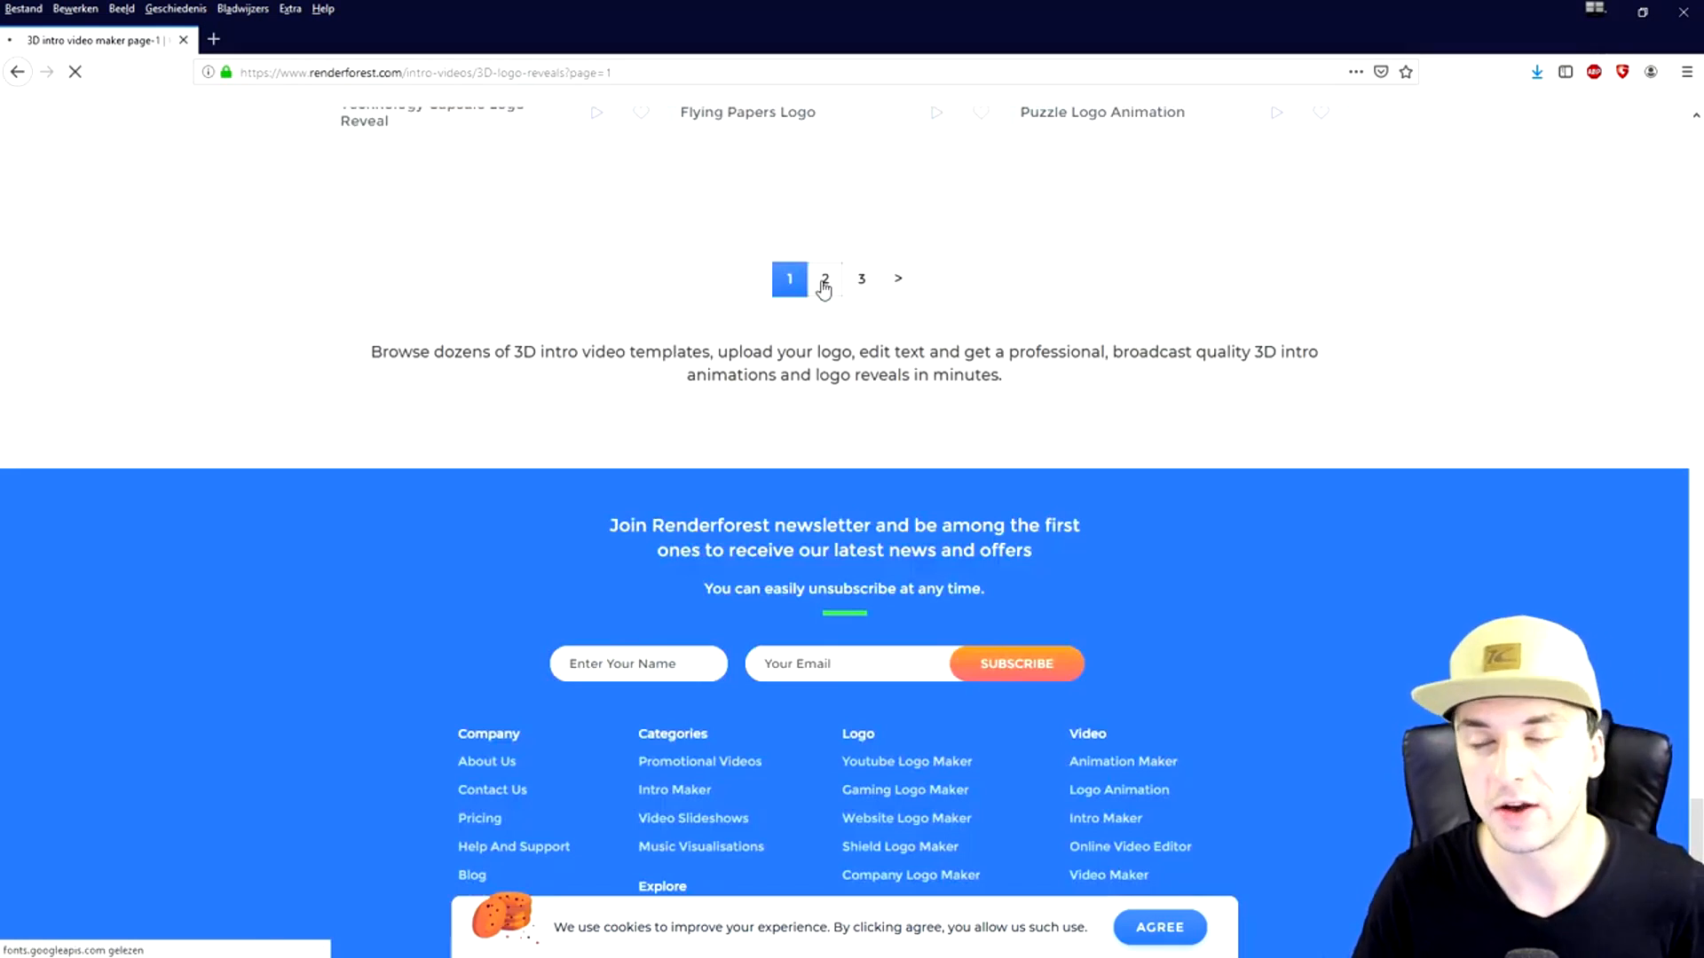
{"action": "scroll", "coordinate": [825, 290], "scroll_direction": "down", "scroll_amount": 5}
{"action": "scroll", "coordinate": [824, 290], "scroll_direction": "down", "scroll_amount": 4}
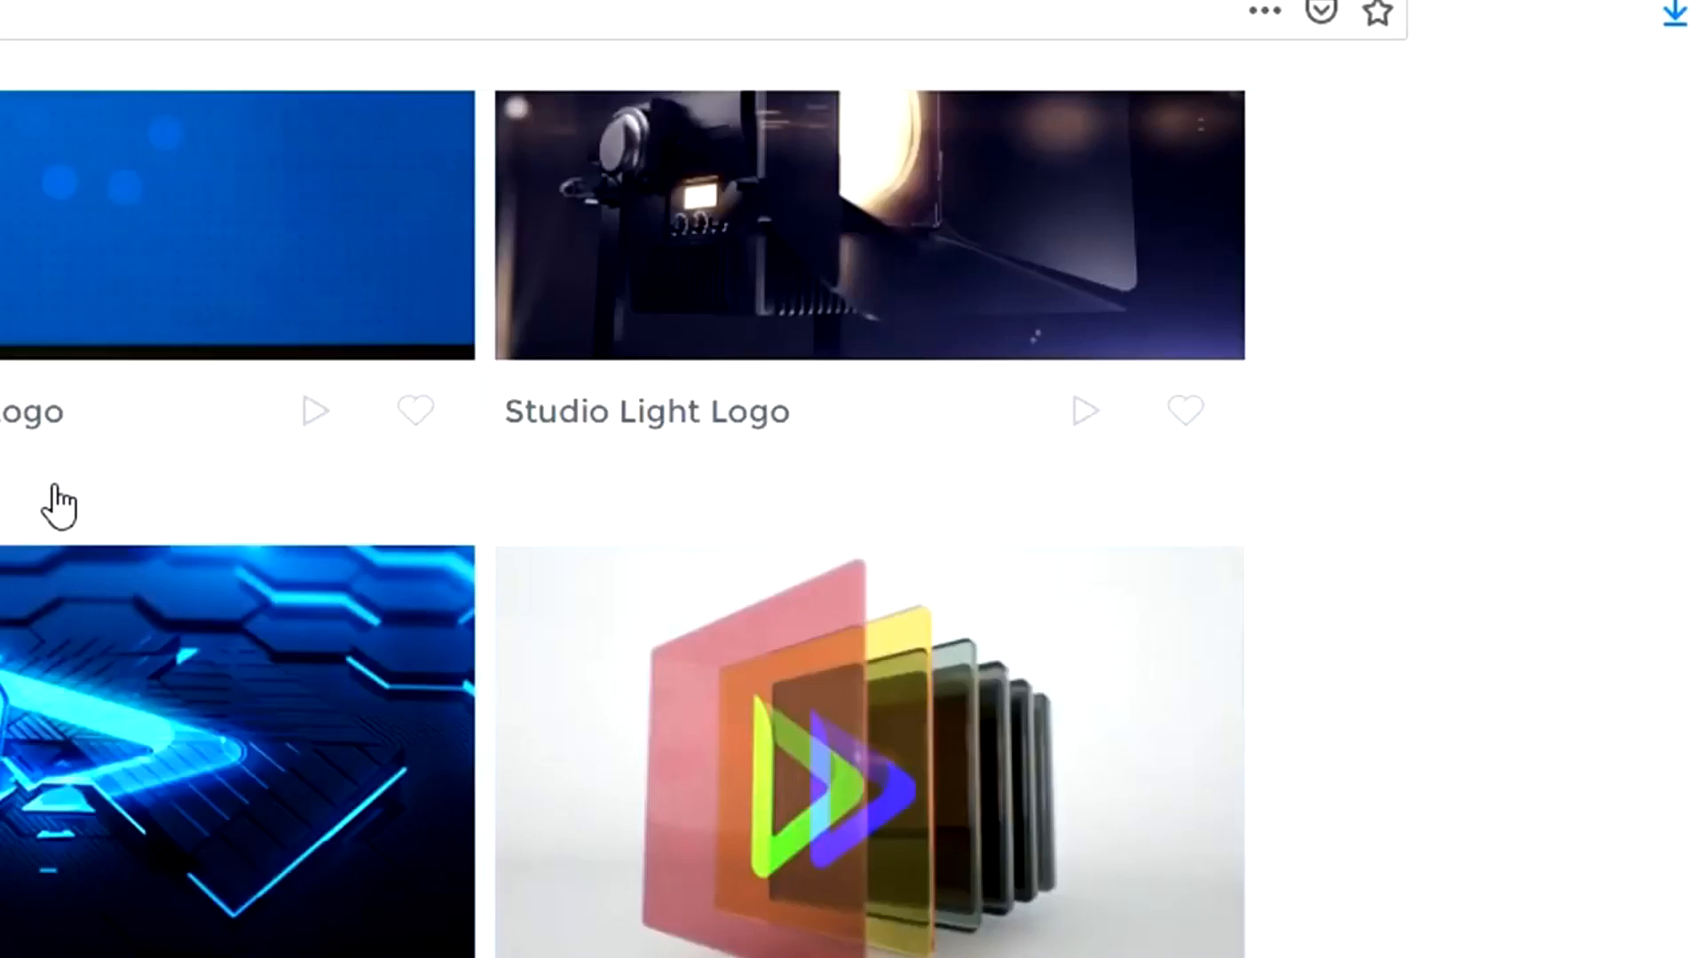
{"action": "scroll", "coordinate": [822, 291], "scroll_direction": "up", "scroll_amount": 2}
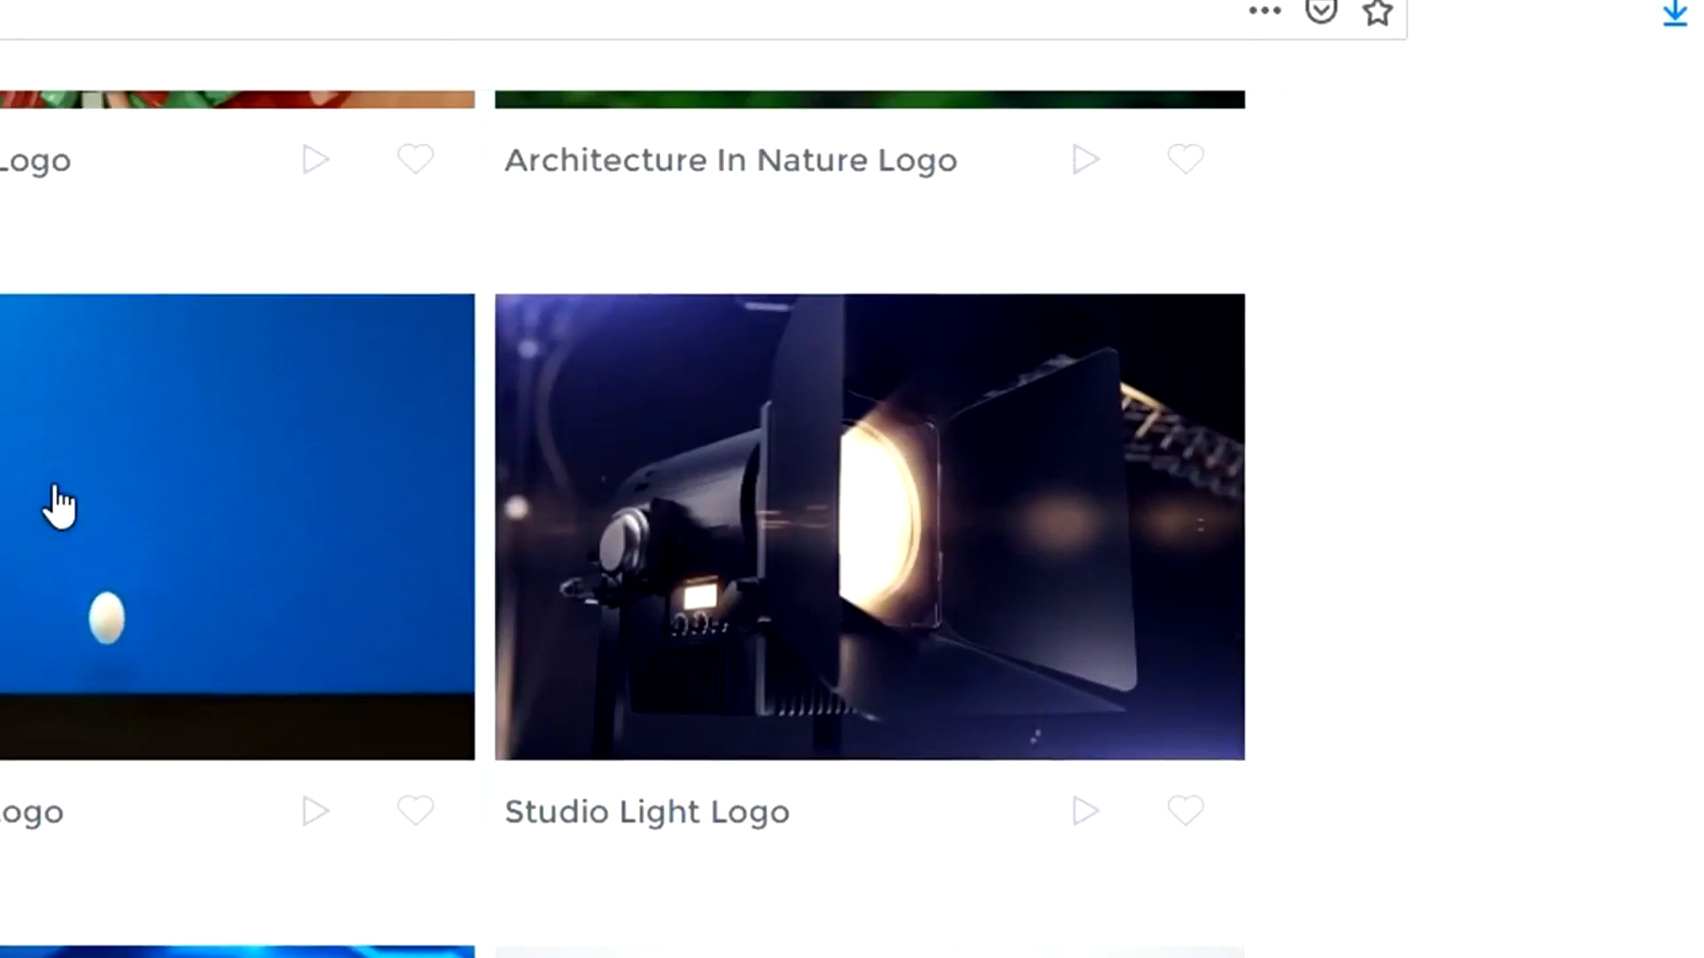
{"action": "mouse_move", "coordinate": [1127, 577]}
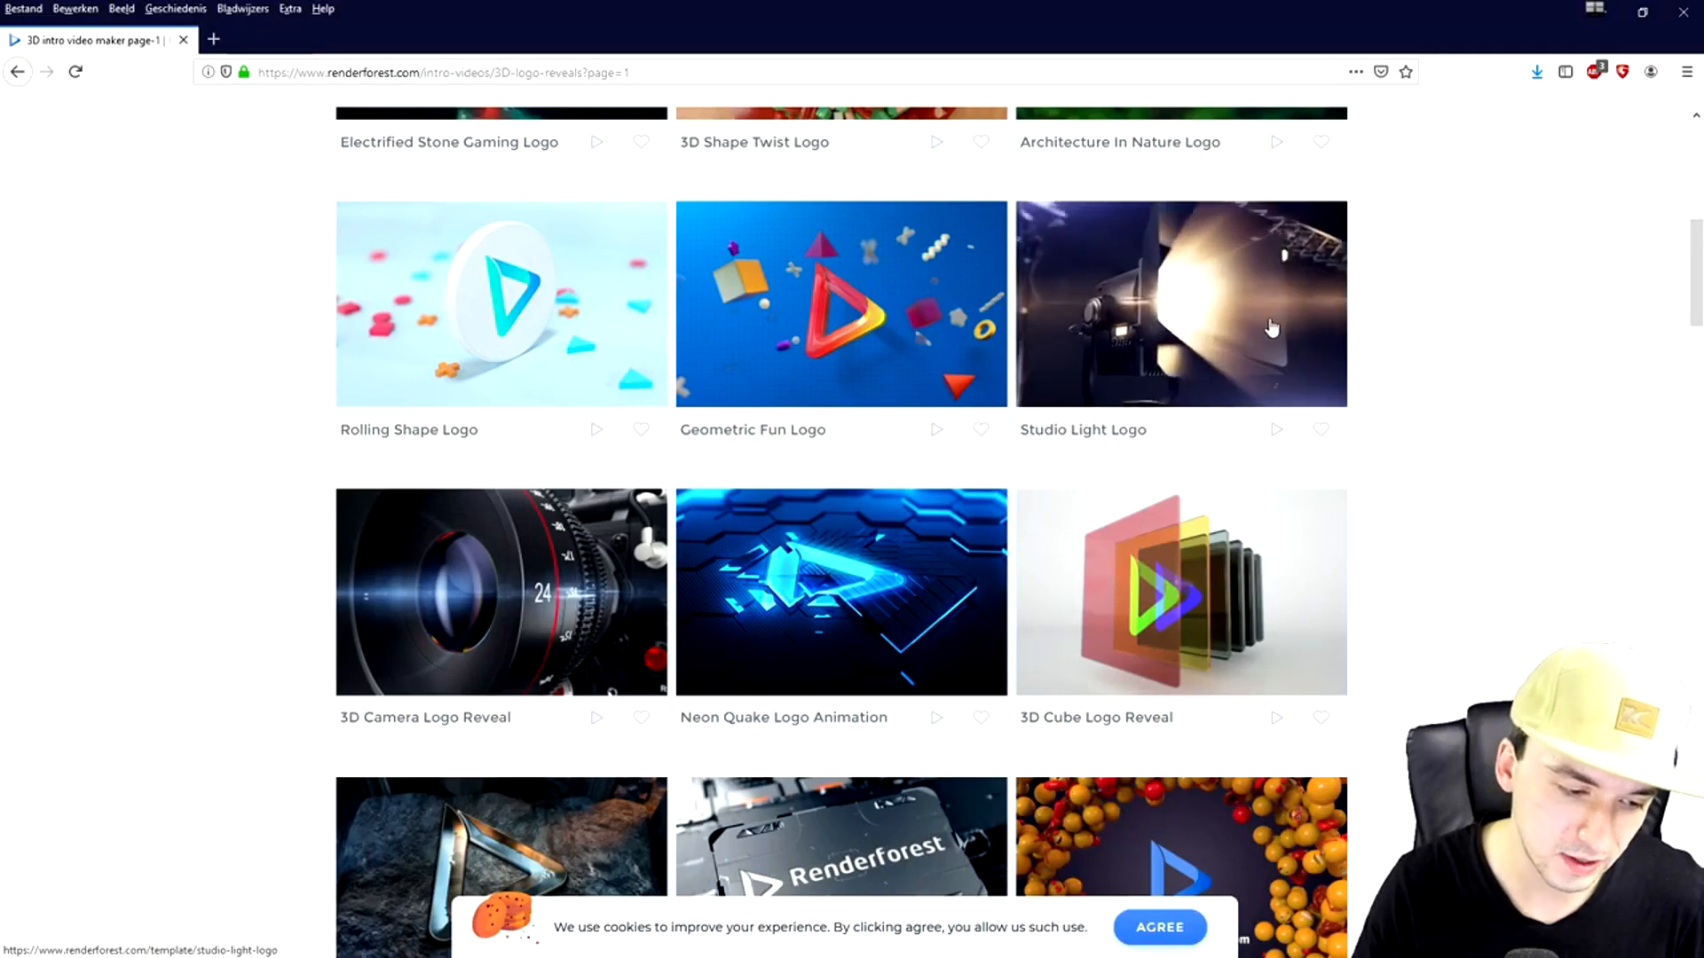
{"action": "mouse_move", "coordinate": [497, 628]}
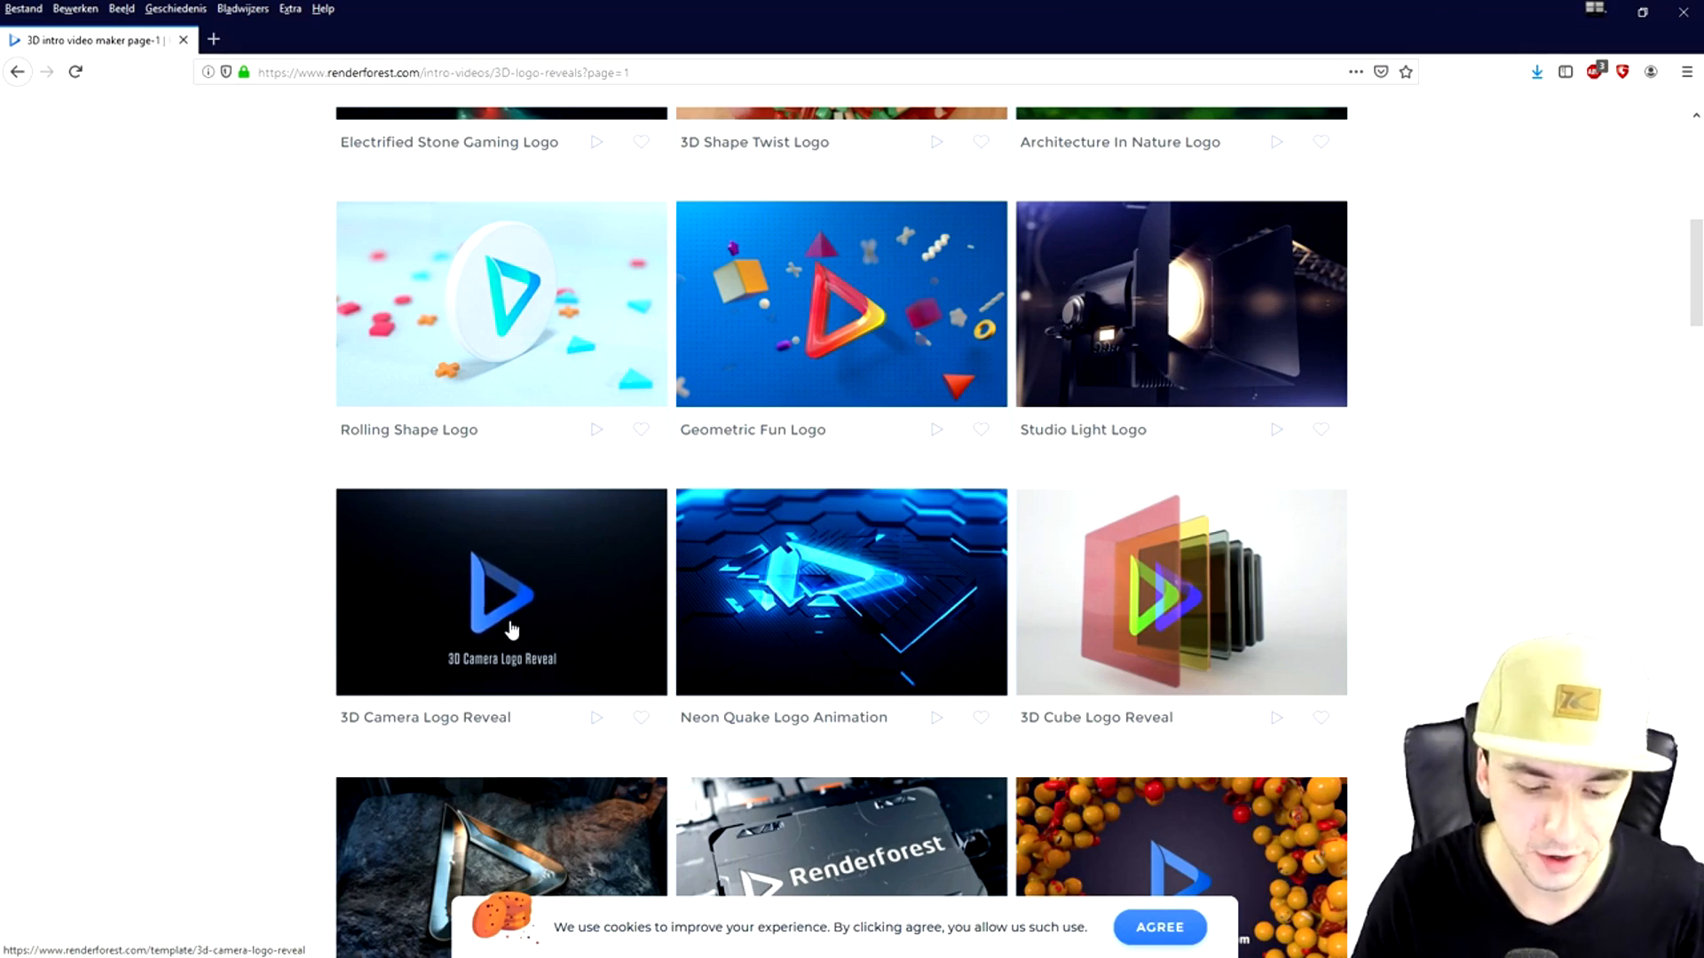
Choose the Flaming Logo Reveal template further down the page and start creating a video from it
{"action": "scroll", "coordinate": [817, 570], "scroll_direction": "down", "scroll_amount": 4}
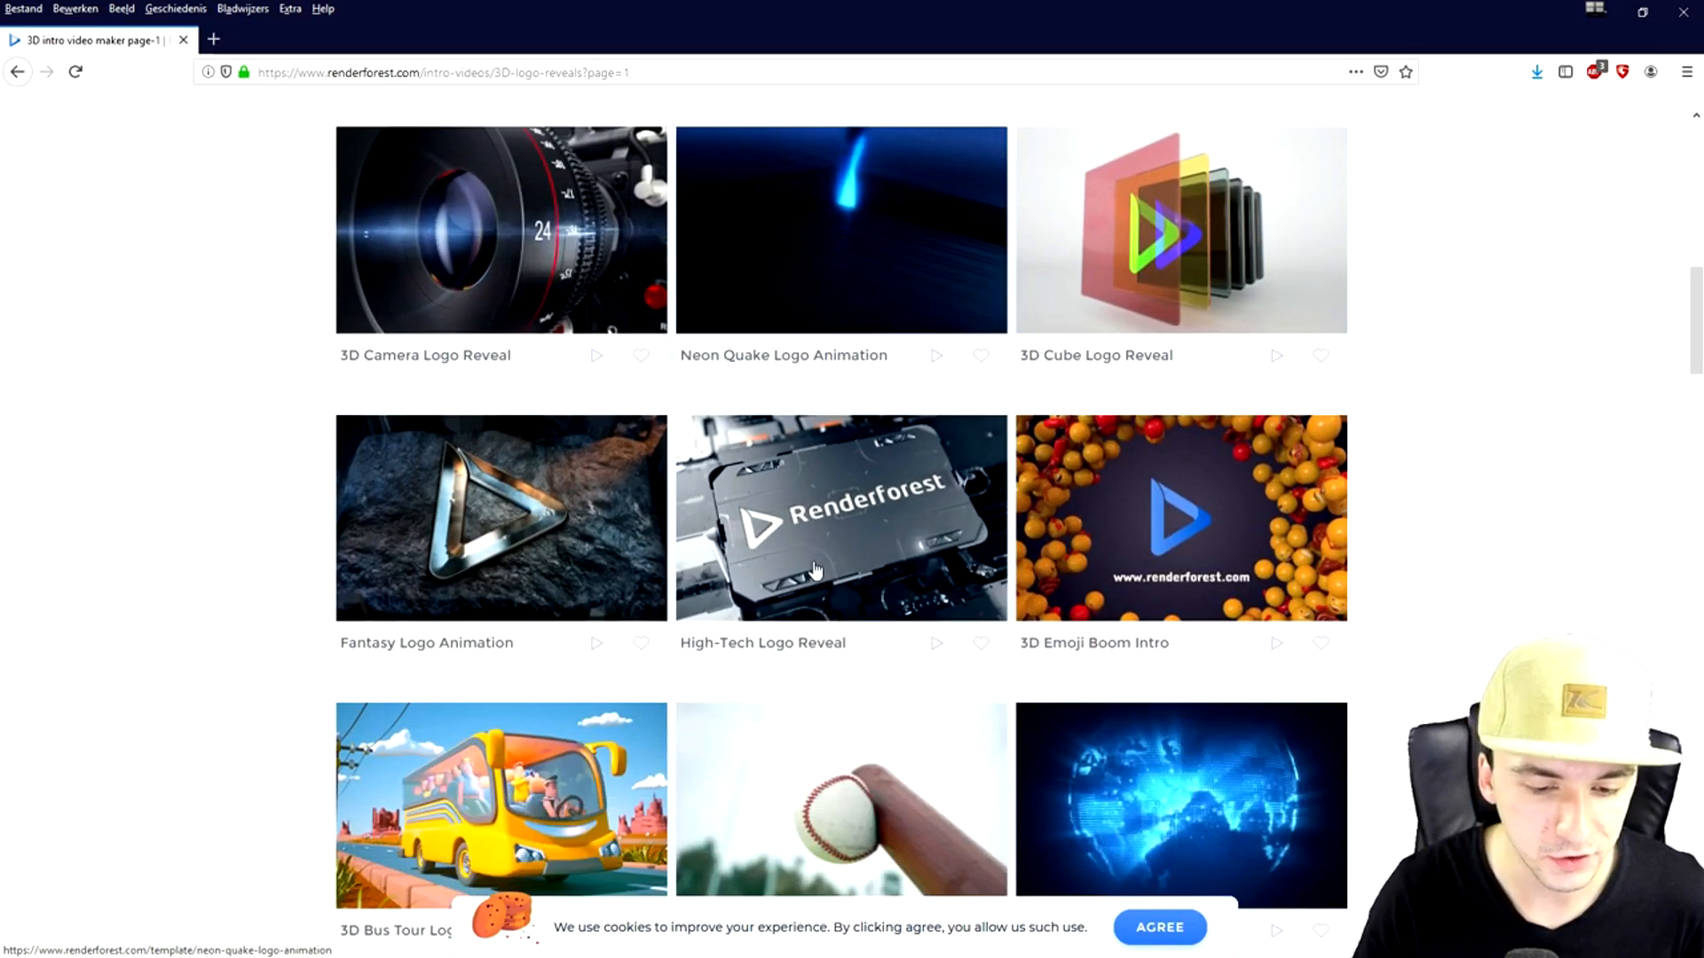
{"action": "scroll", "coordinate": [814, 571], "scroll_direction": "down", "scroll_amount": 3}
{"action": "scroll", "coordinate": [815, 569], "scroll_direction": "down", "scroll_amount": 12}
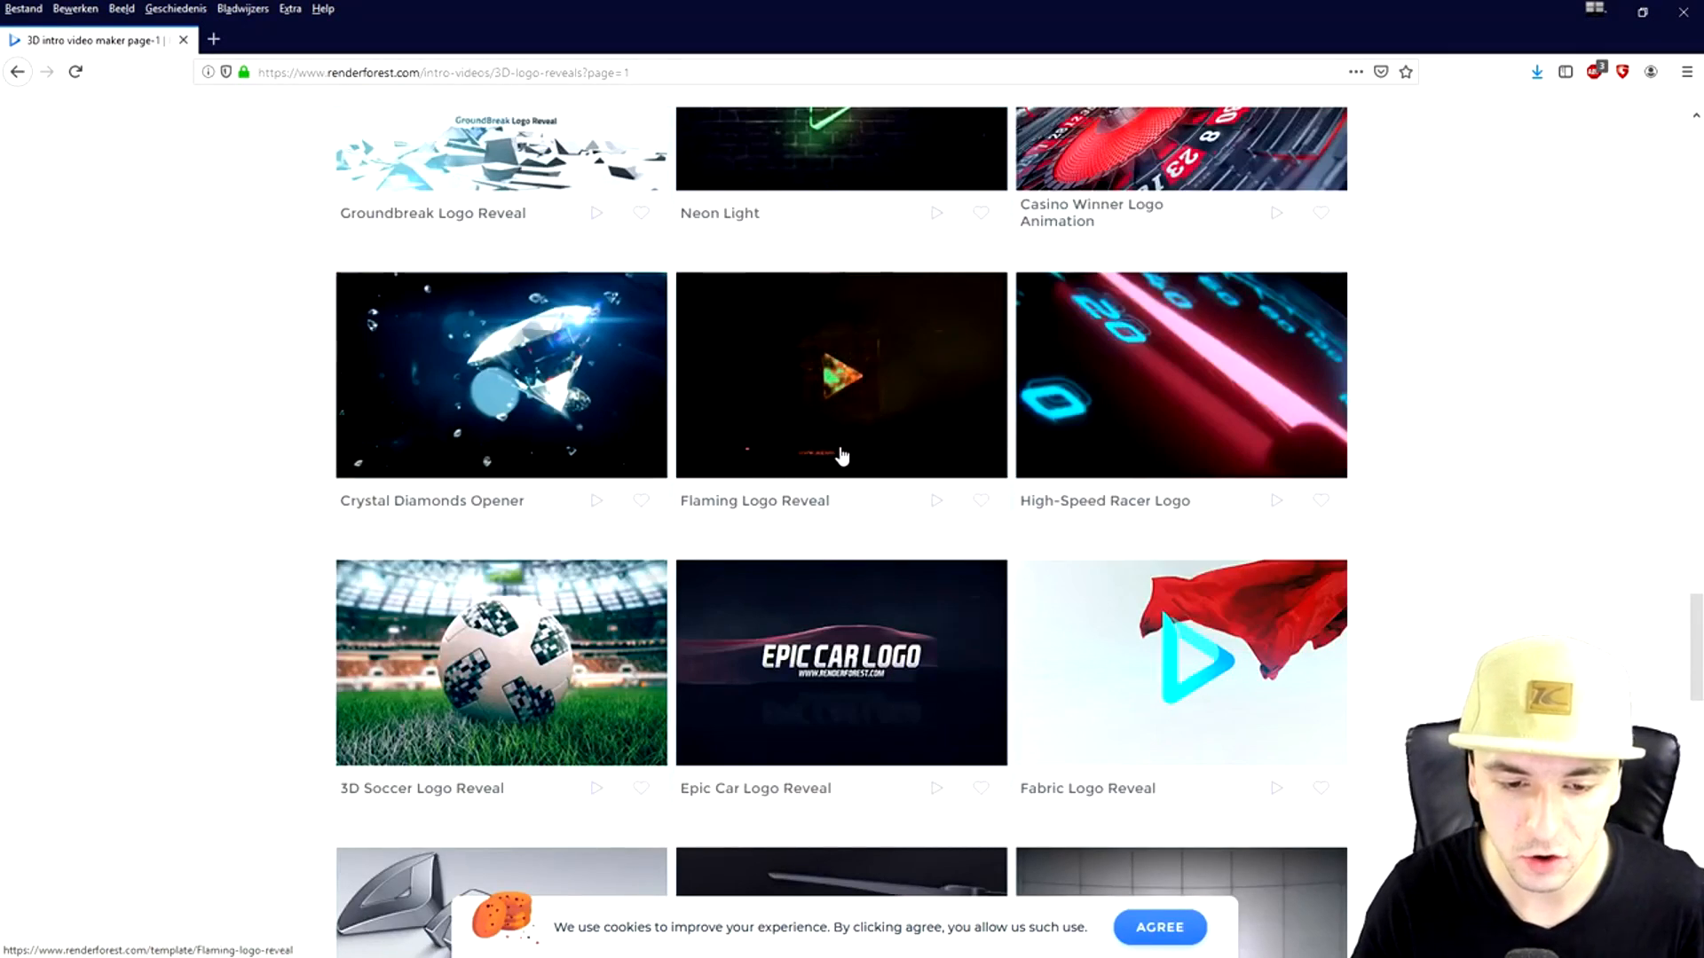
{"action": "left_click", "coordinate": [843, 375]}
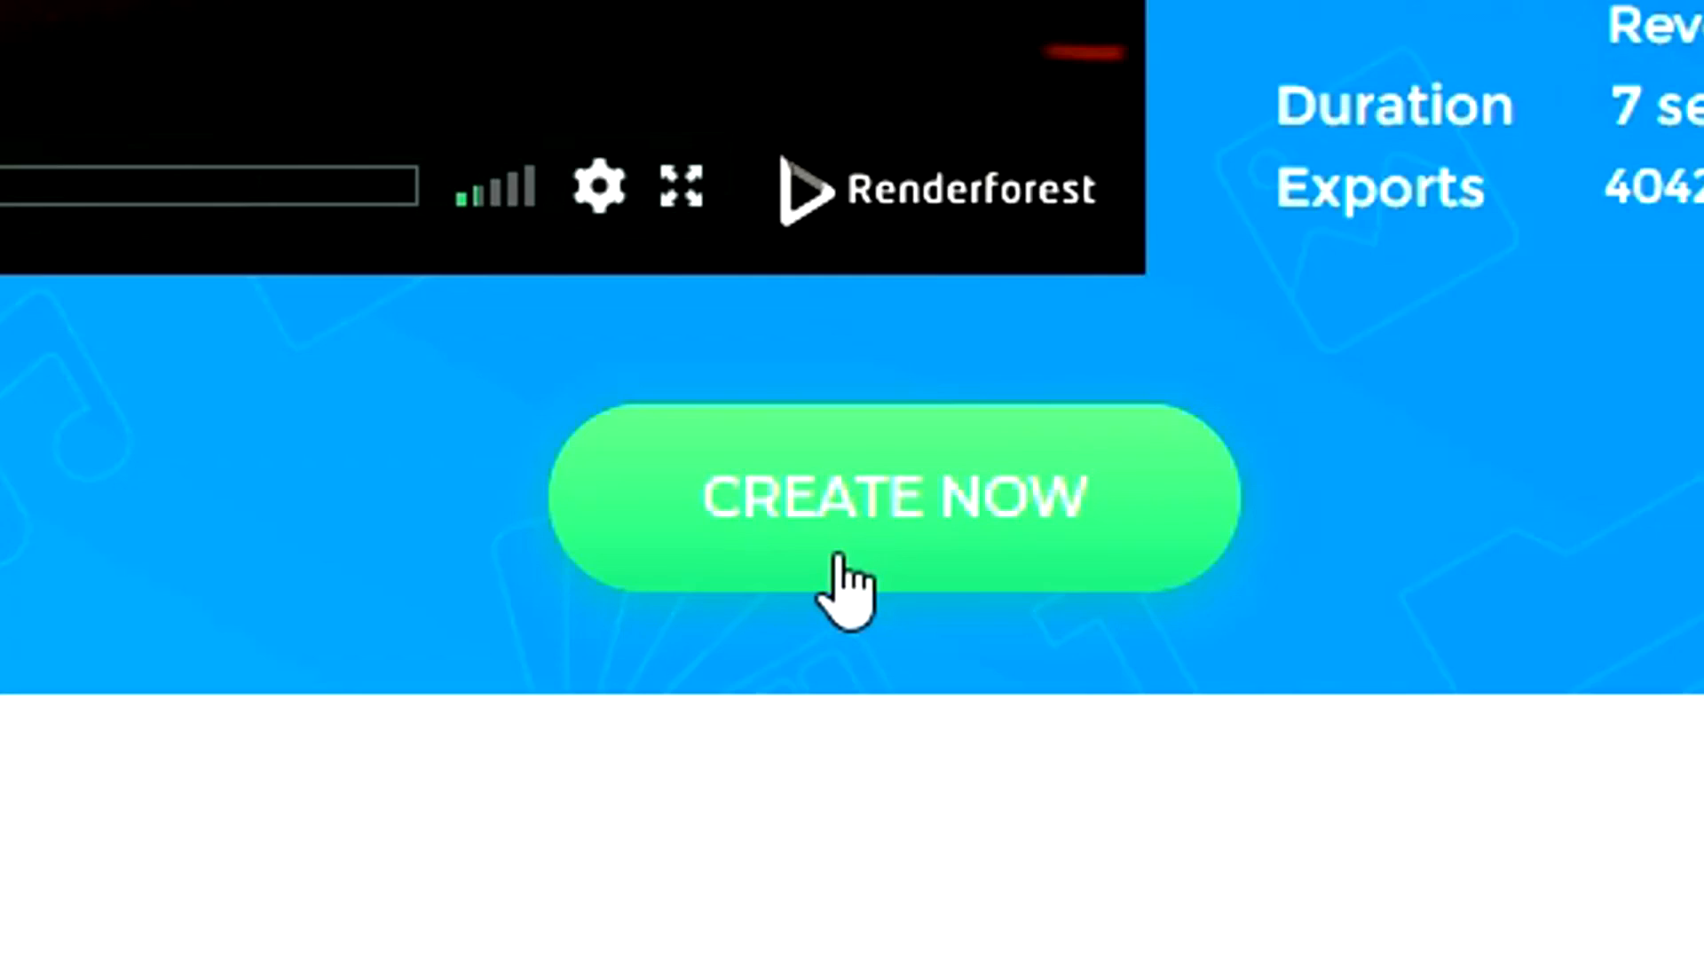
{"action": "left_click", "coordinate": [833, 689]}
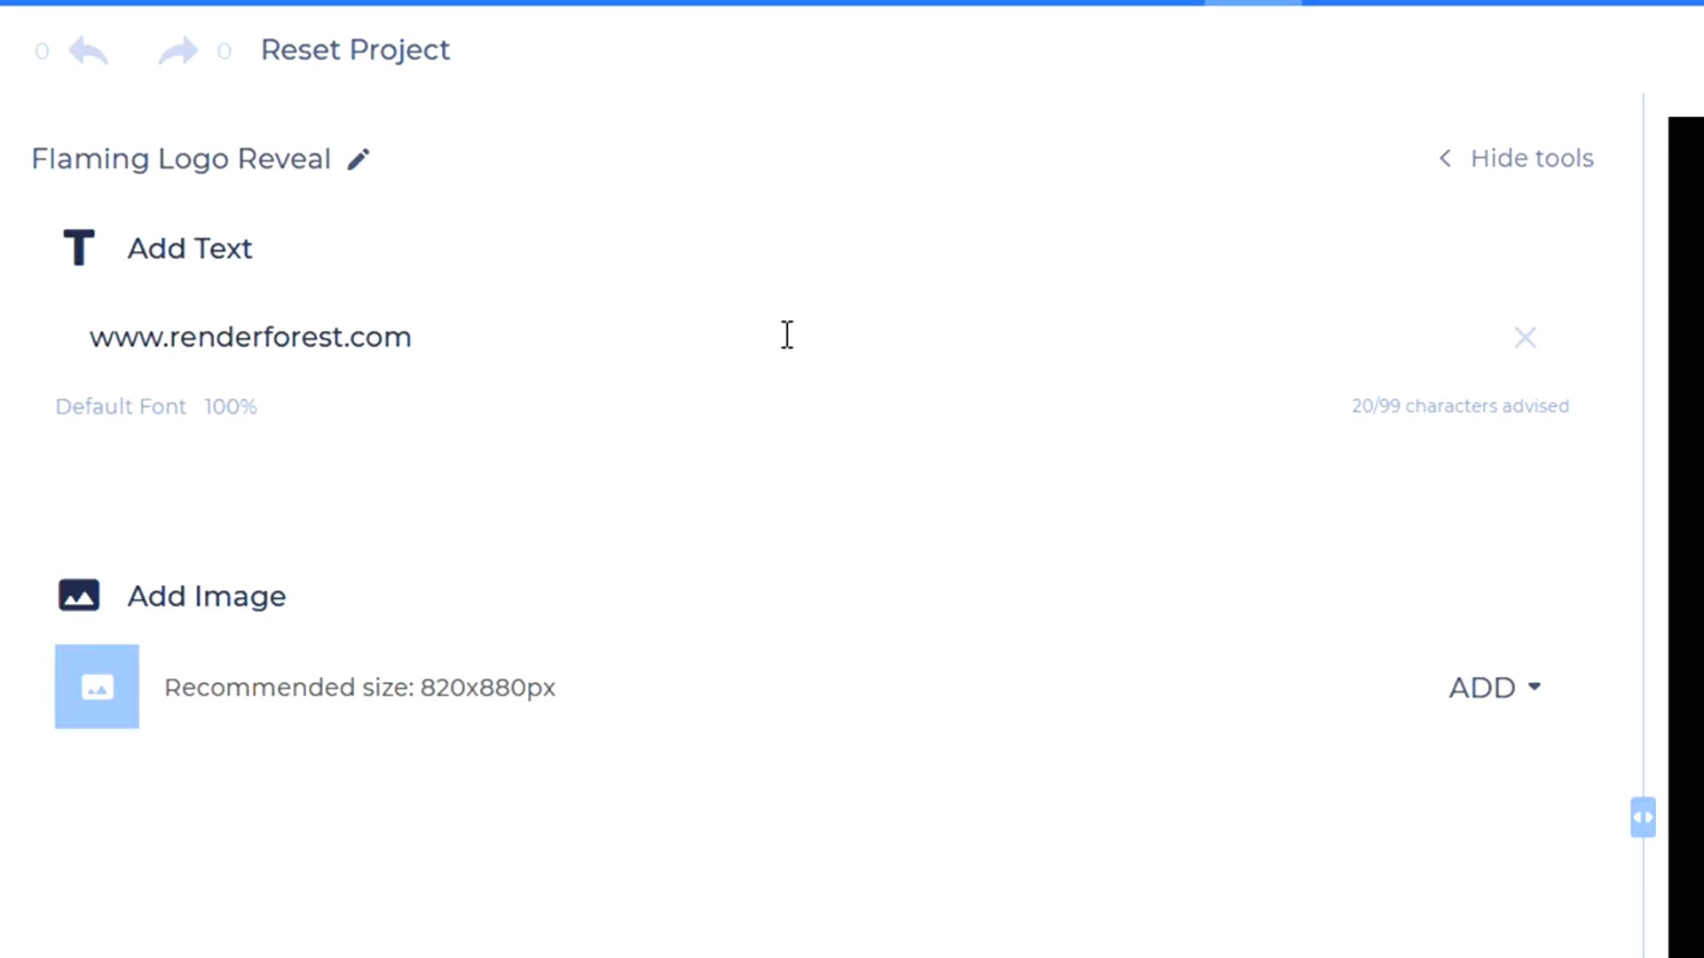
Replace the default web address in the intro's text line with the creator's channel name
{"action": "left_click", "coordinate": [413, 339]}
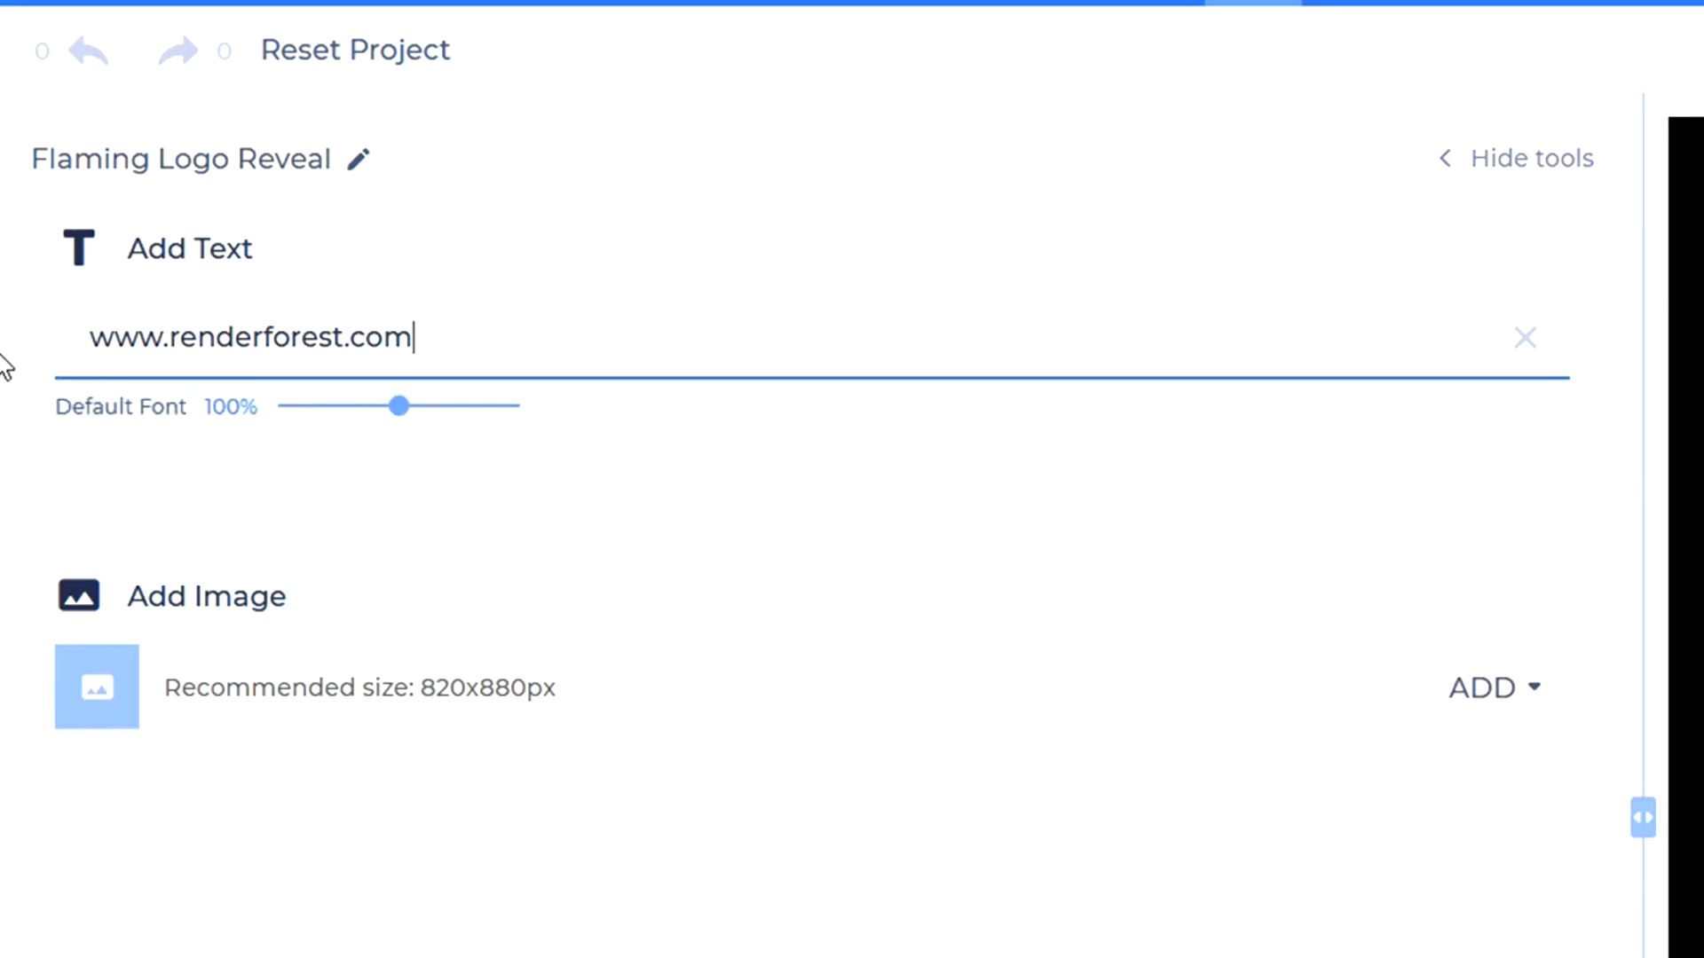
{"action": "triple_click", "coordinate": [601, 341]}
{"action": "type", "text": "Just"}
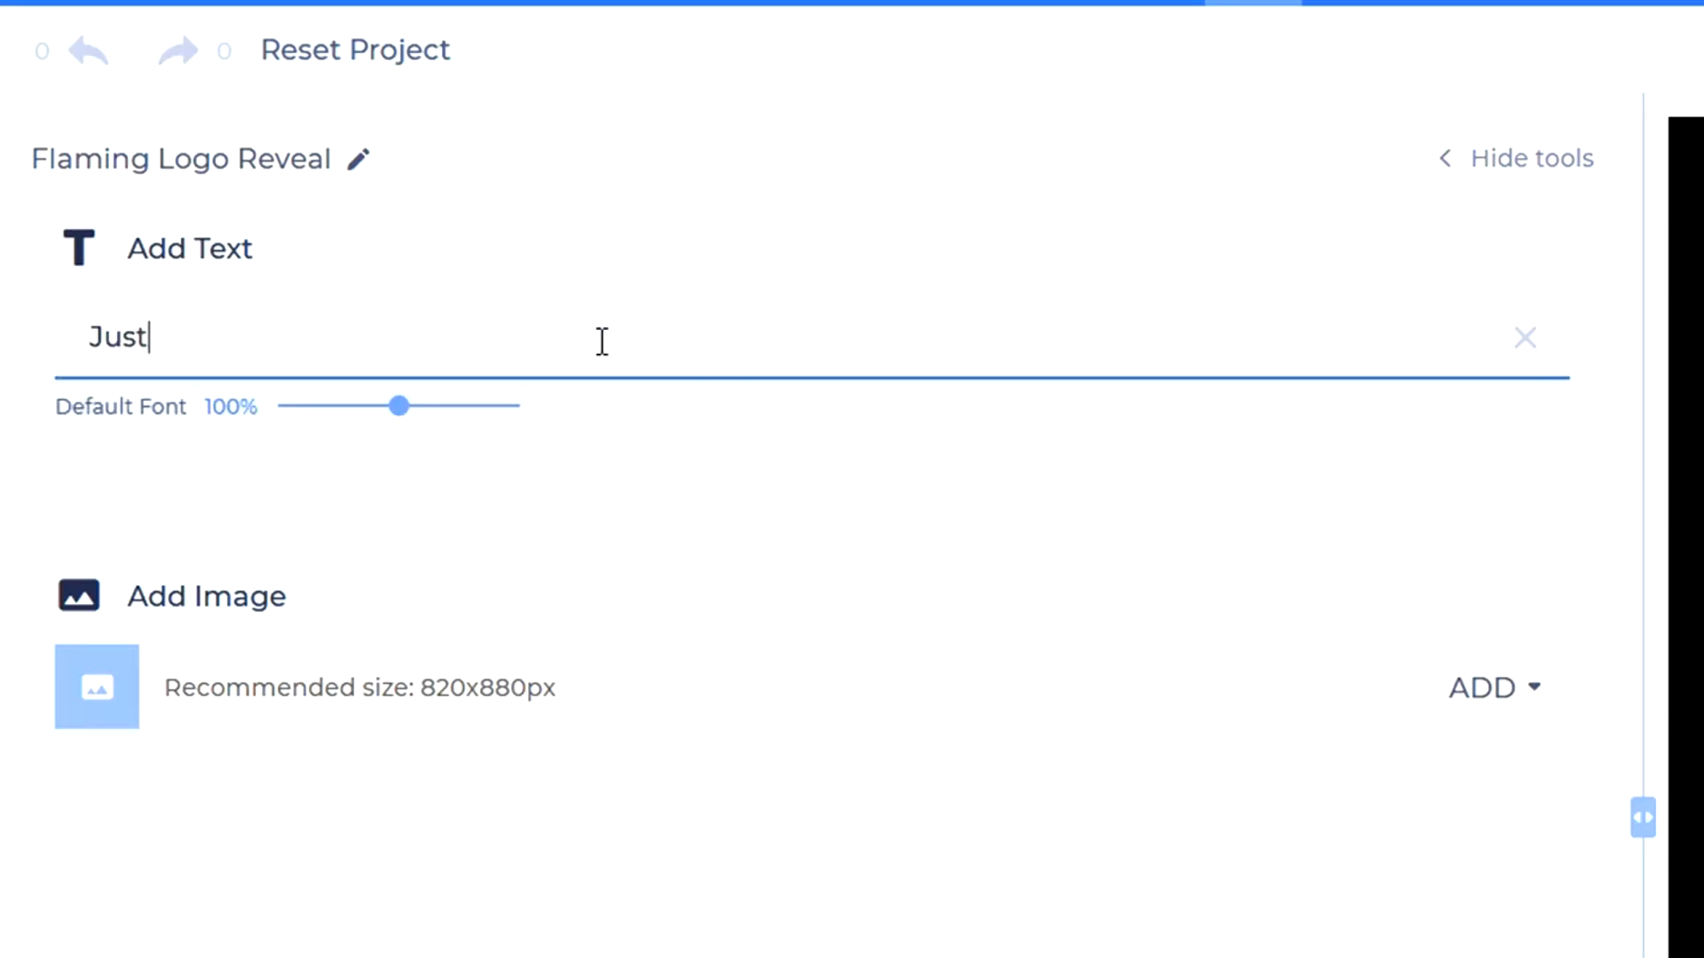
{"action": "type", "text": "AlexHalford"}
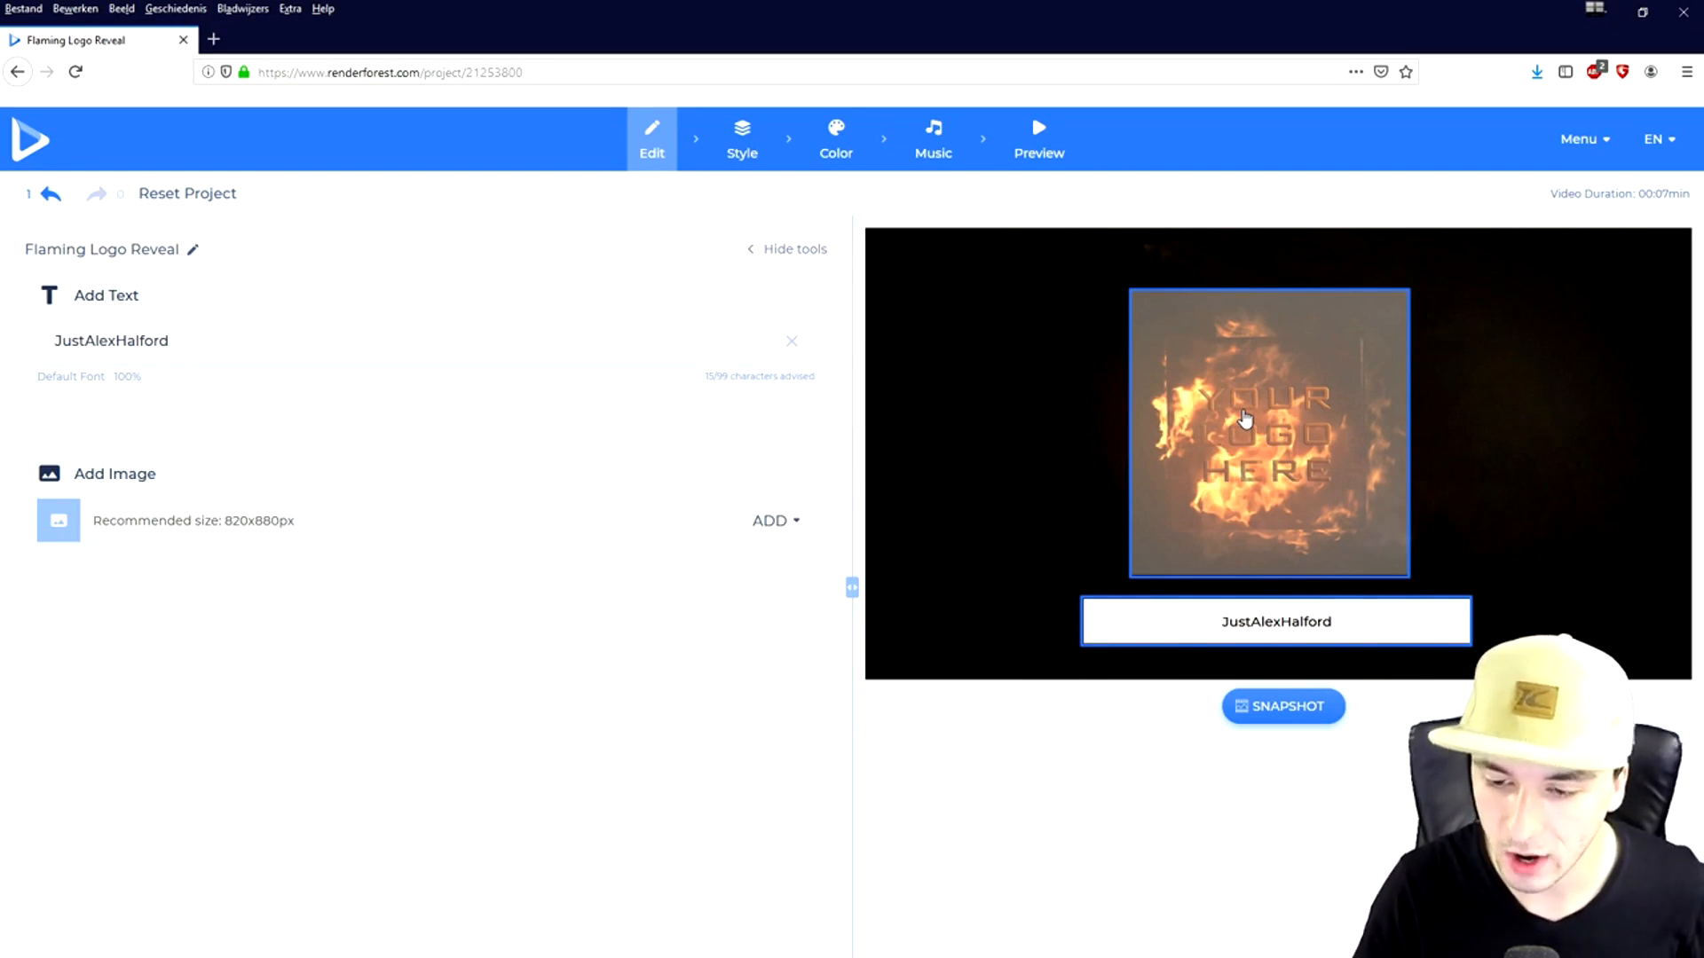
Upload alexlogo.png into the intro's logo placeholder and accept the image without cropping or rotating it
{"action": "left_click", "coordinate": [1245, 418]}
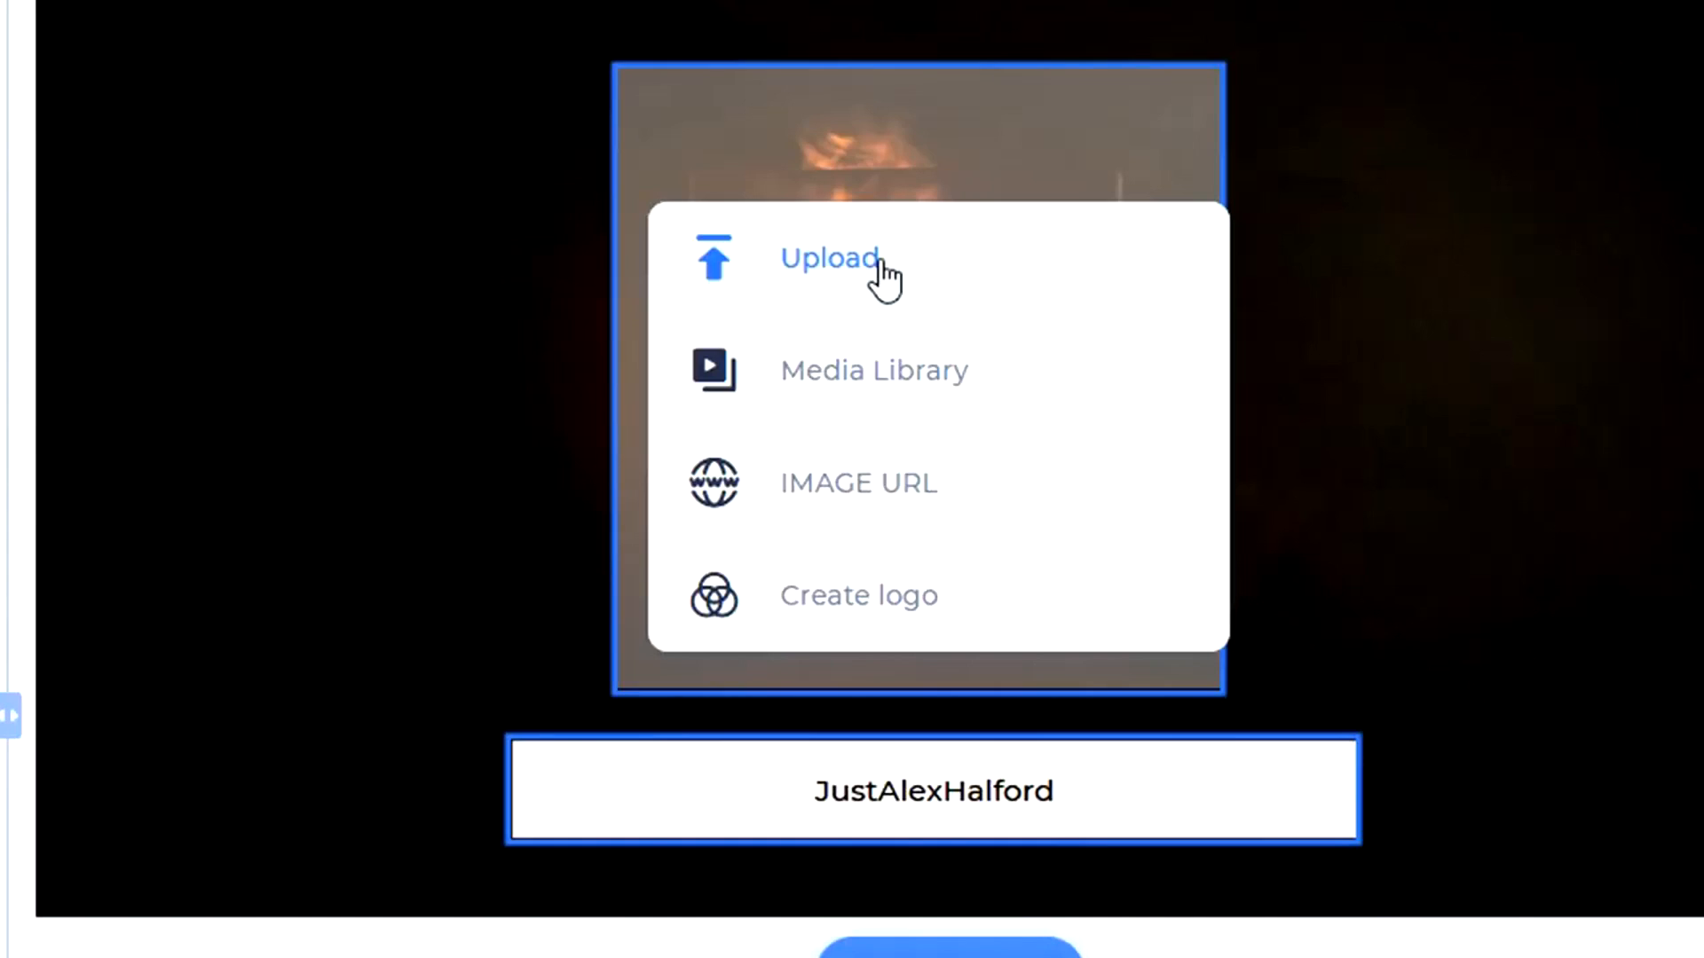
{"action": "left_click", "coordinate": [830, 298]}
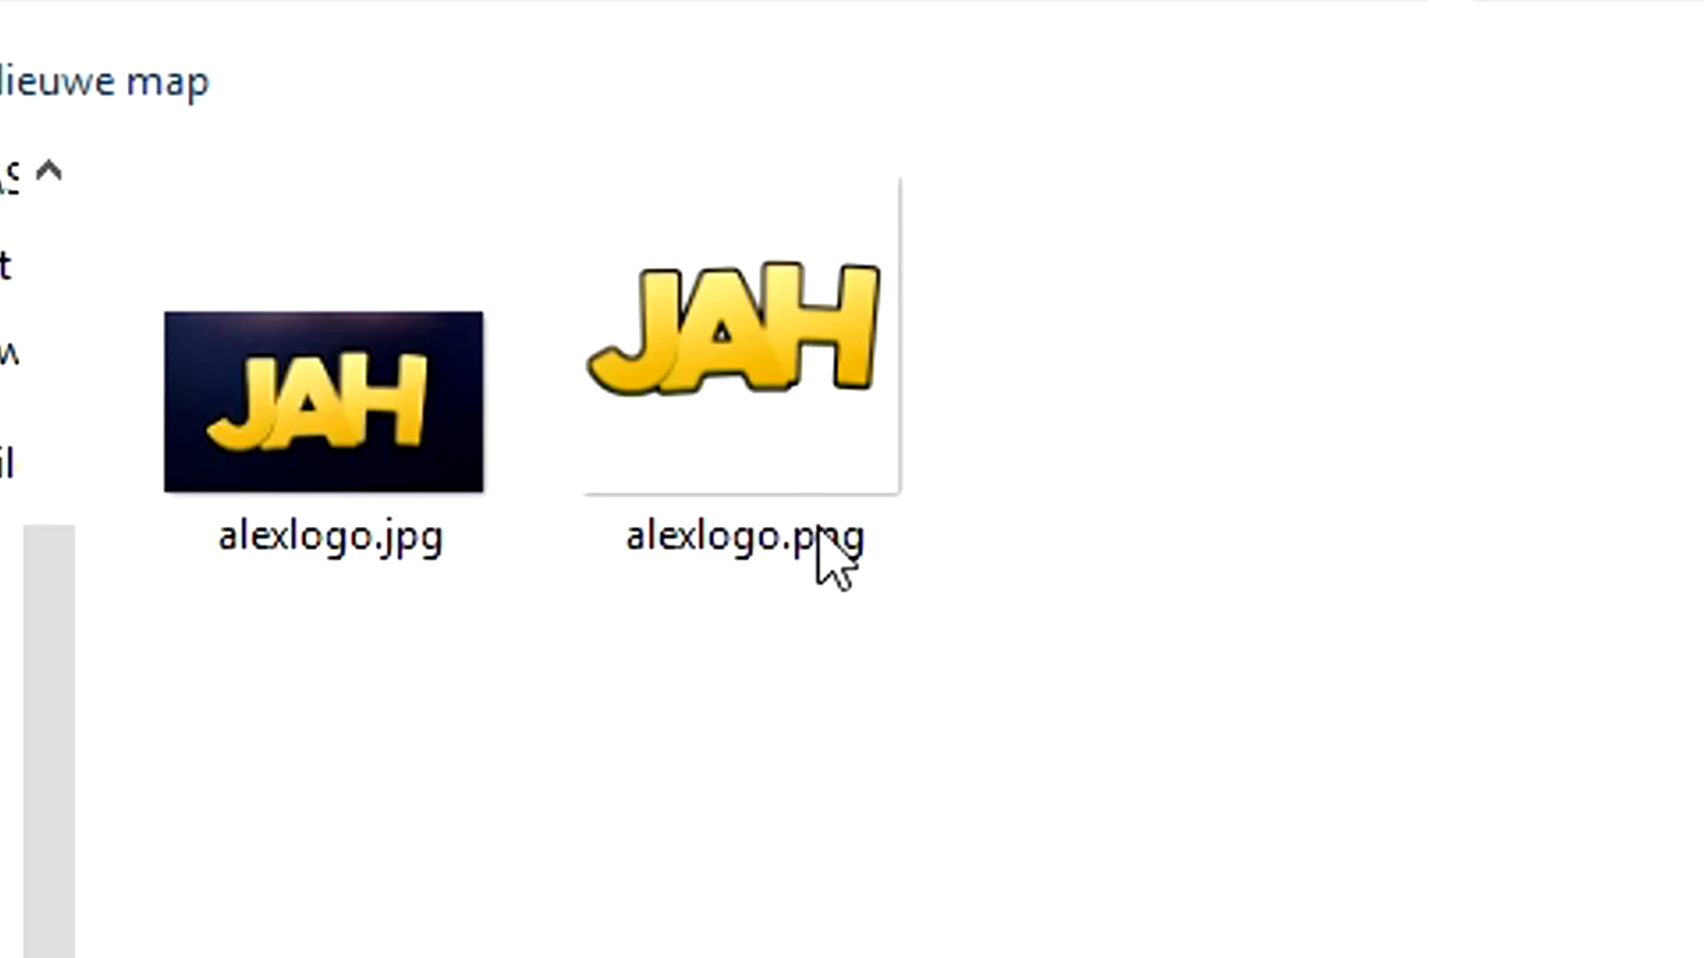
{"action": "double_click", "coordinate": [752, 441]}
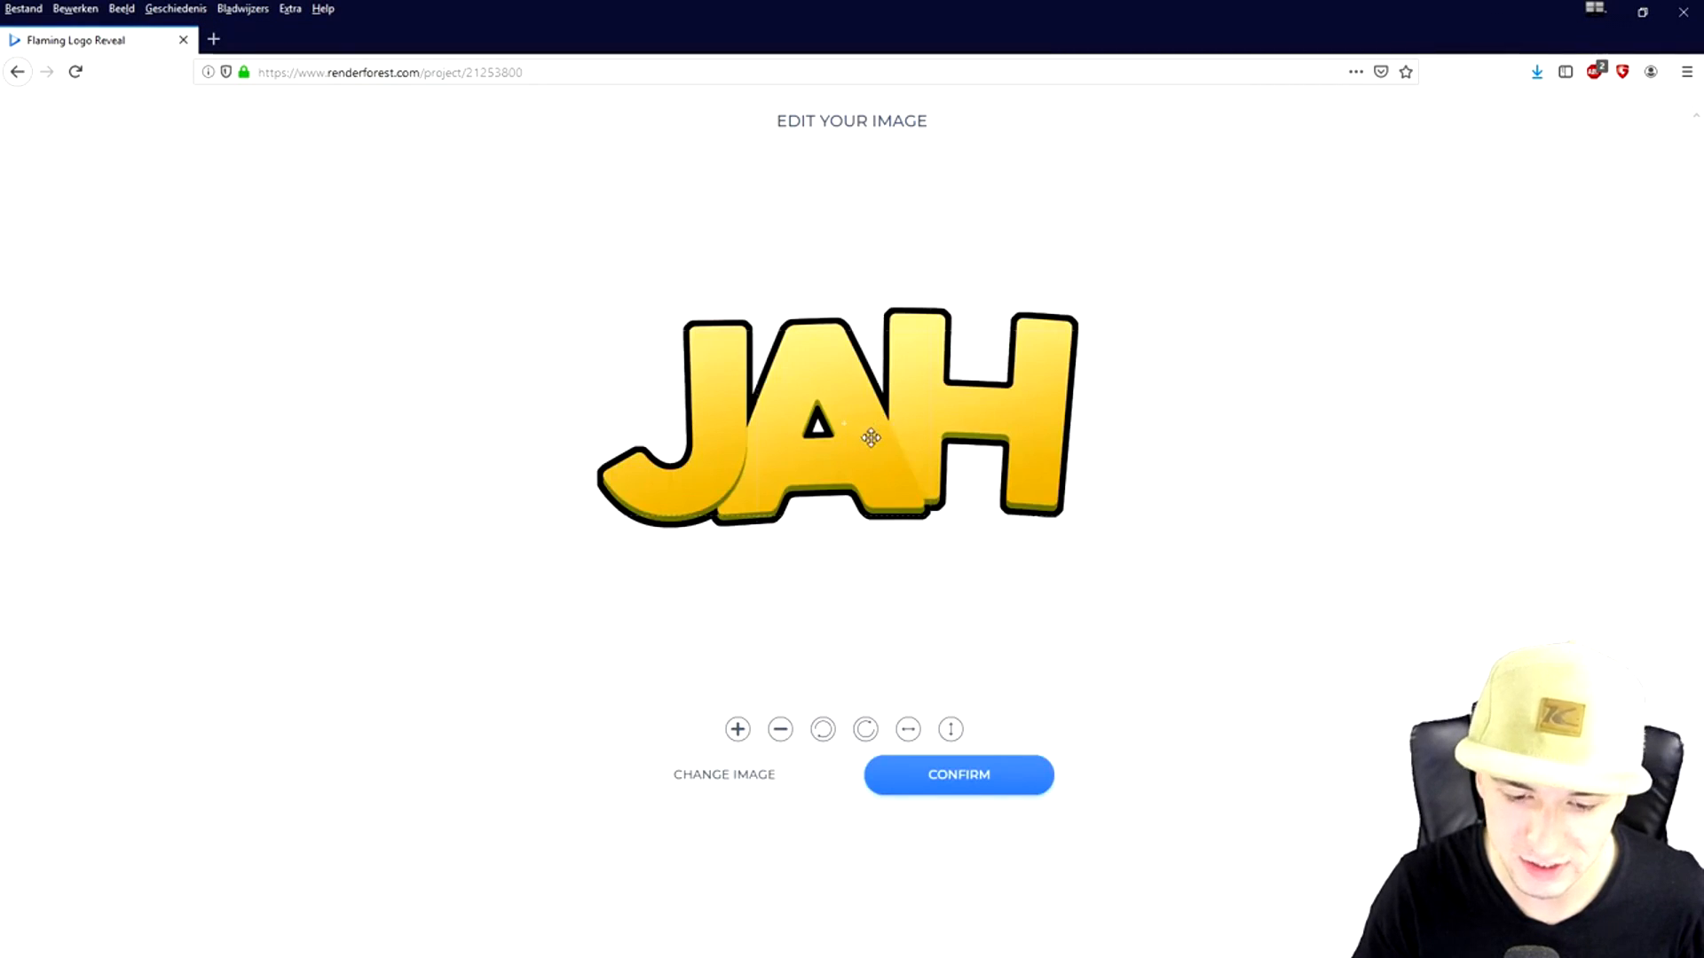
{"action": "left_click", "coordinate": [957, 783]}
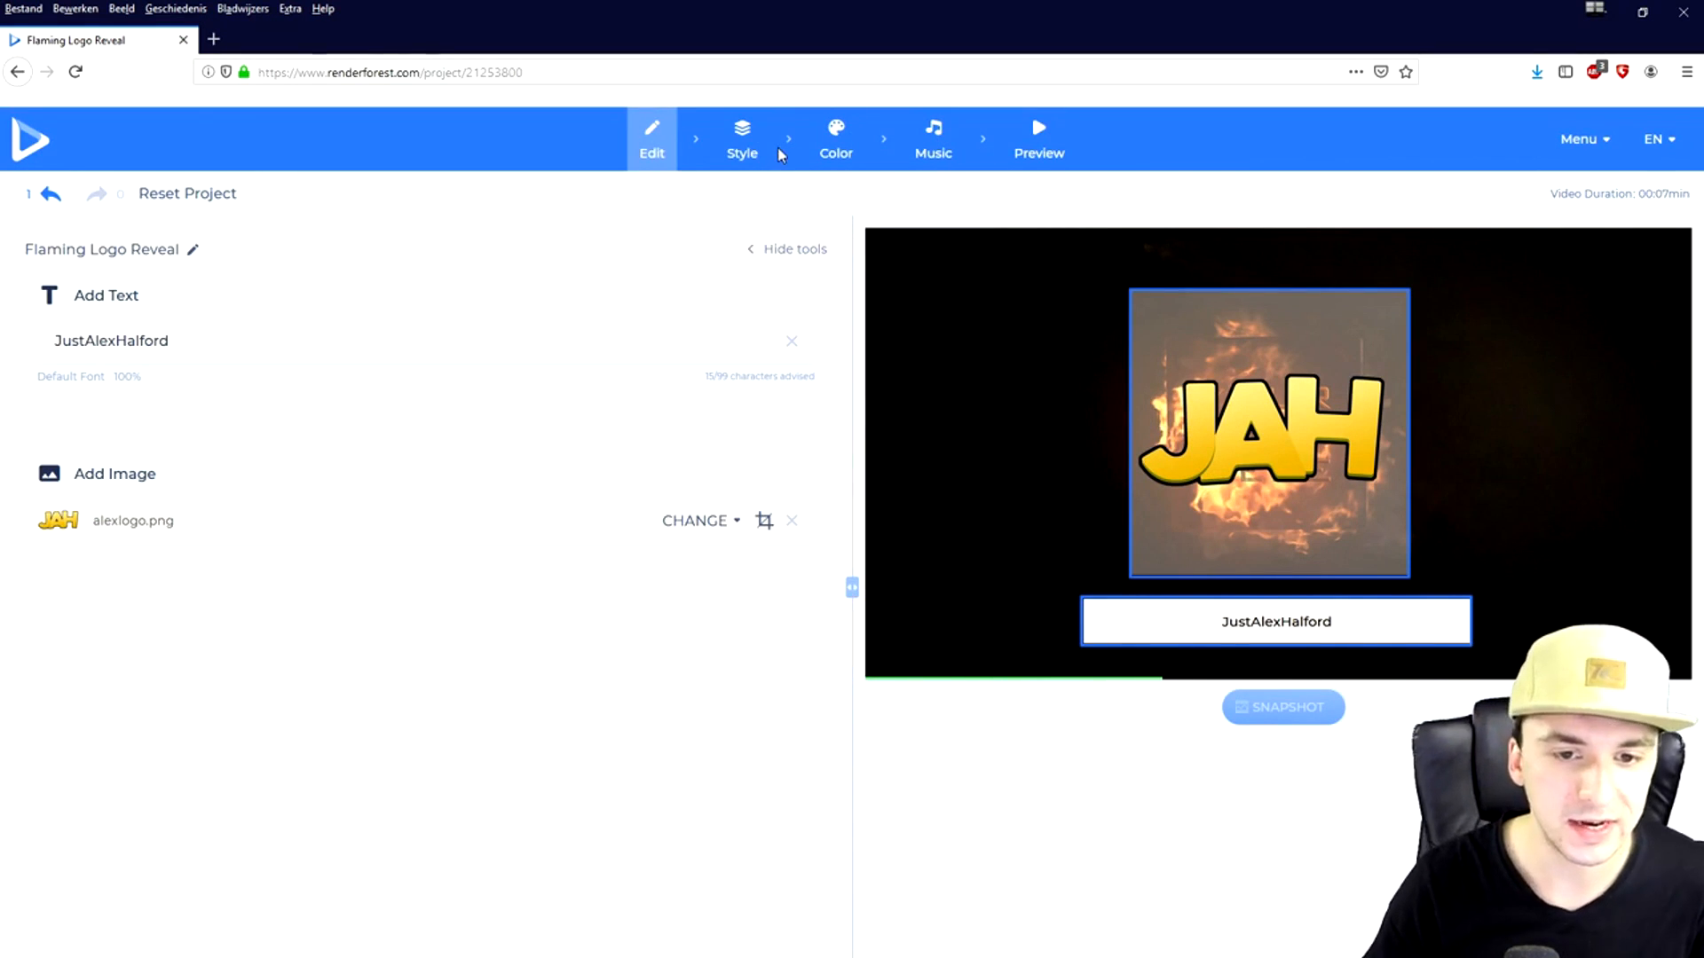
Open the style settings and examine the list of primary fonts available for the final video
{"action": "left_click", "coordinate": [738, 142]}
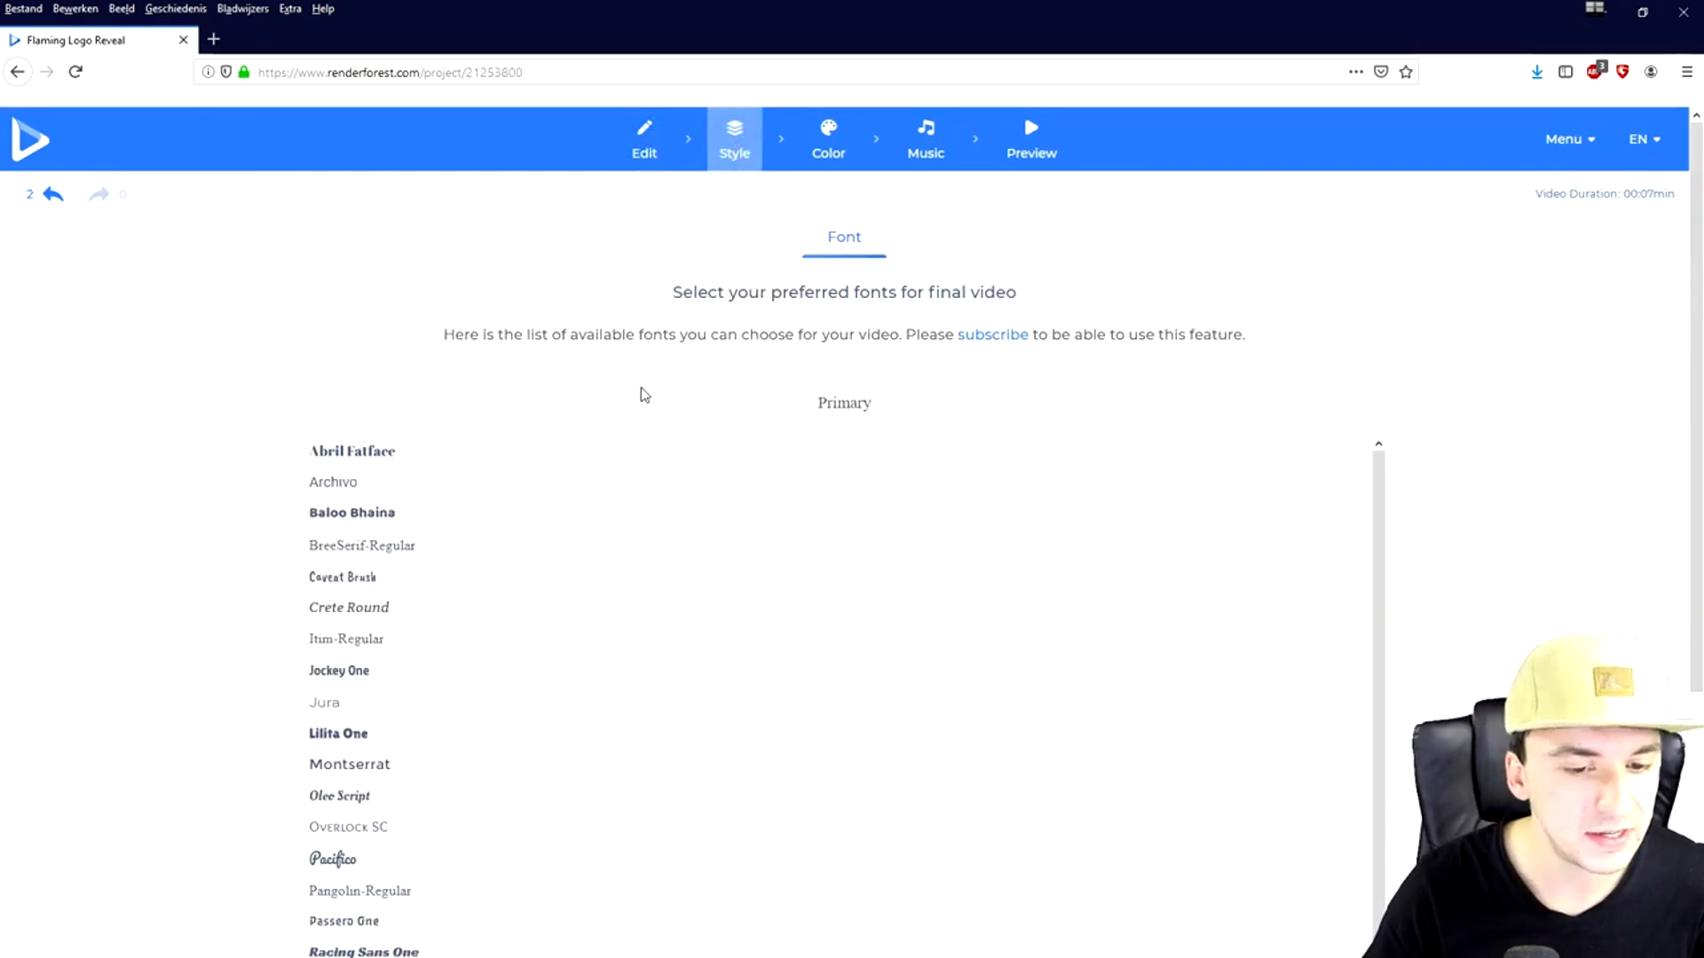
{"action": "scroll", "coordinate": [644, 390], "scroll_direction": "down", "scroll_amount": 2}
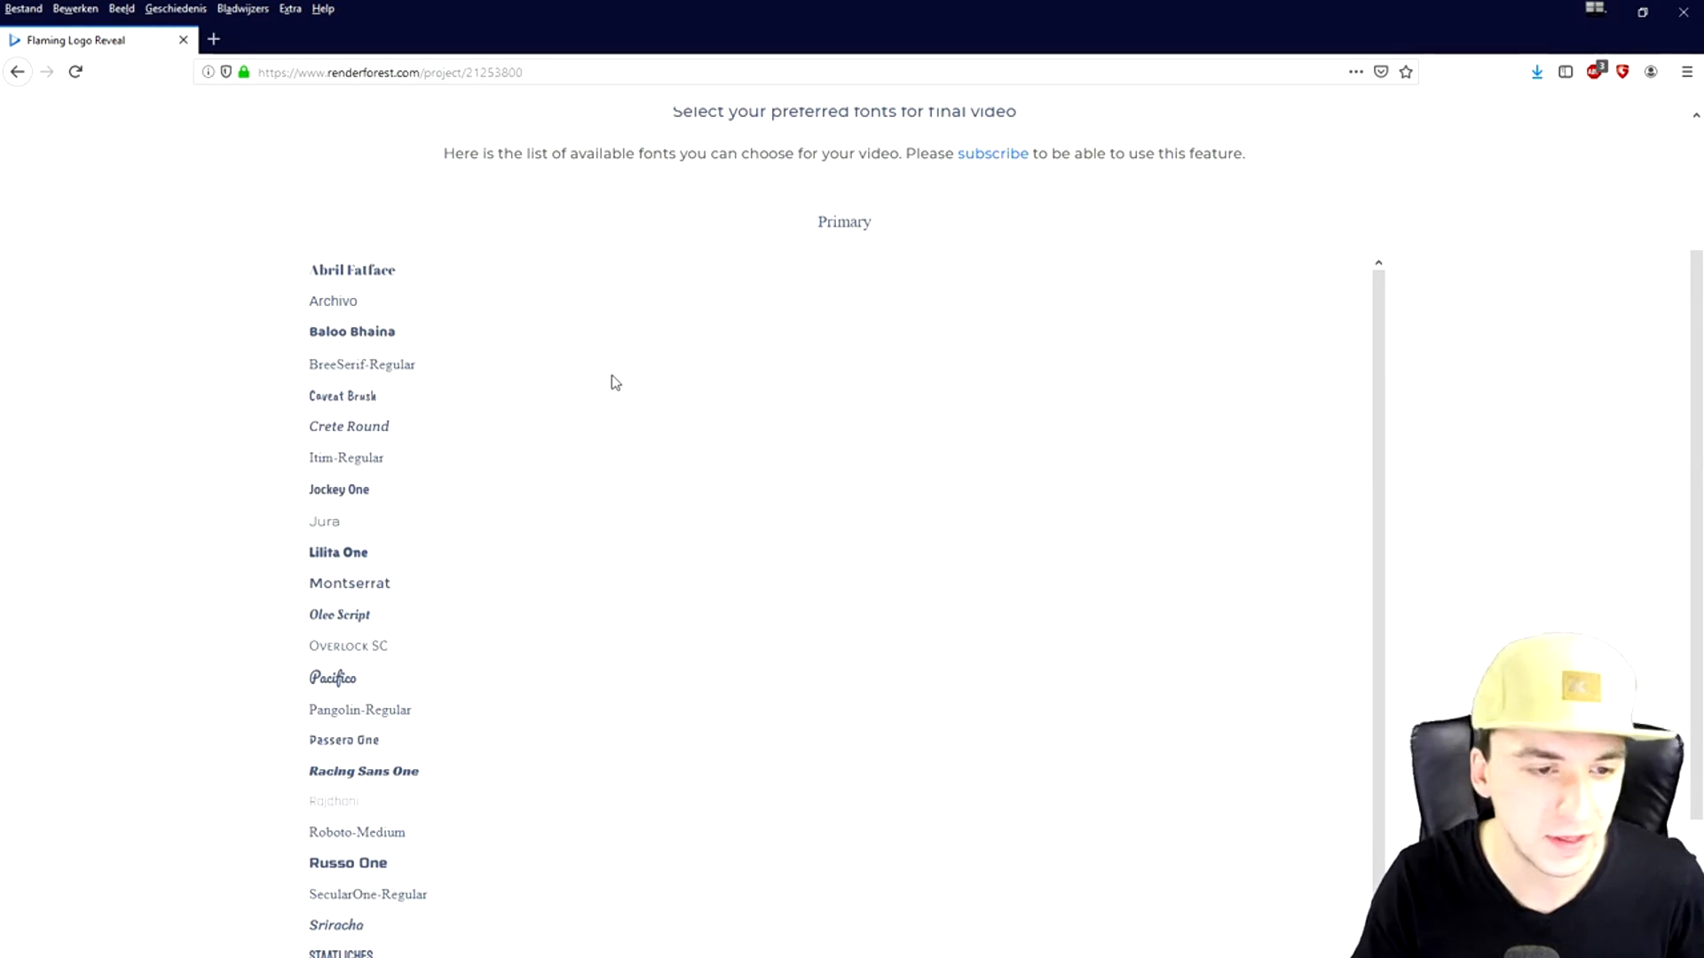
{"action": "scroll", "coordinate": [601, 374], "scroll_direction": "up", "scroll_amount": 2}
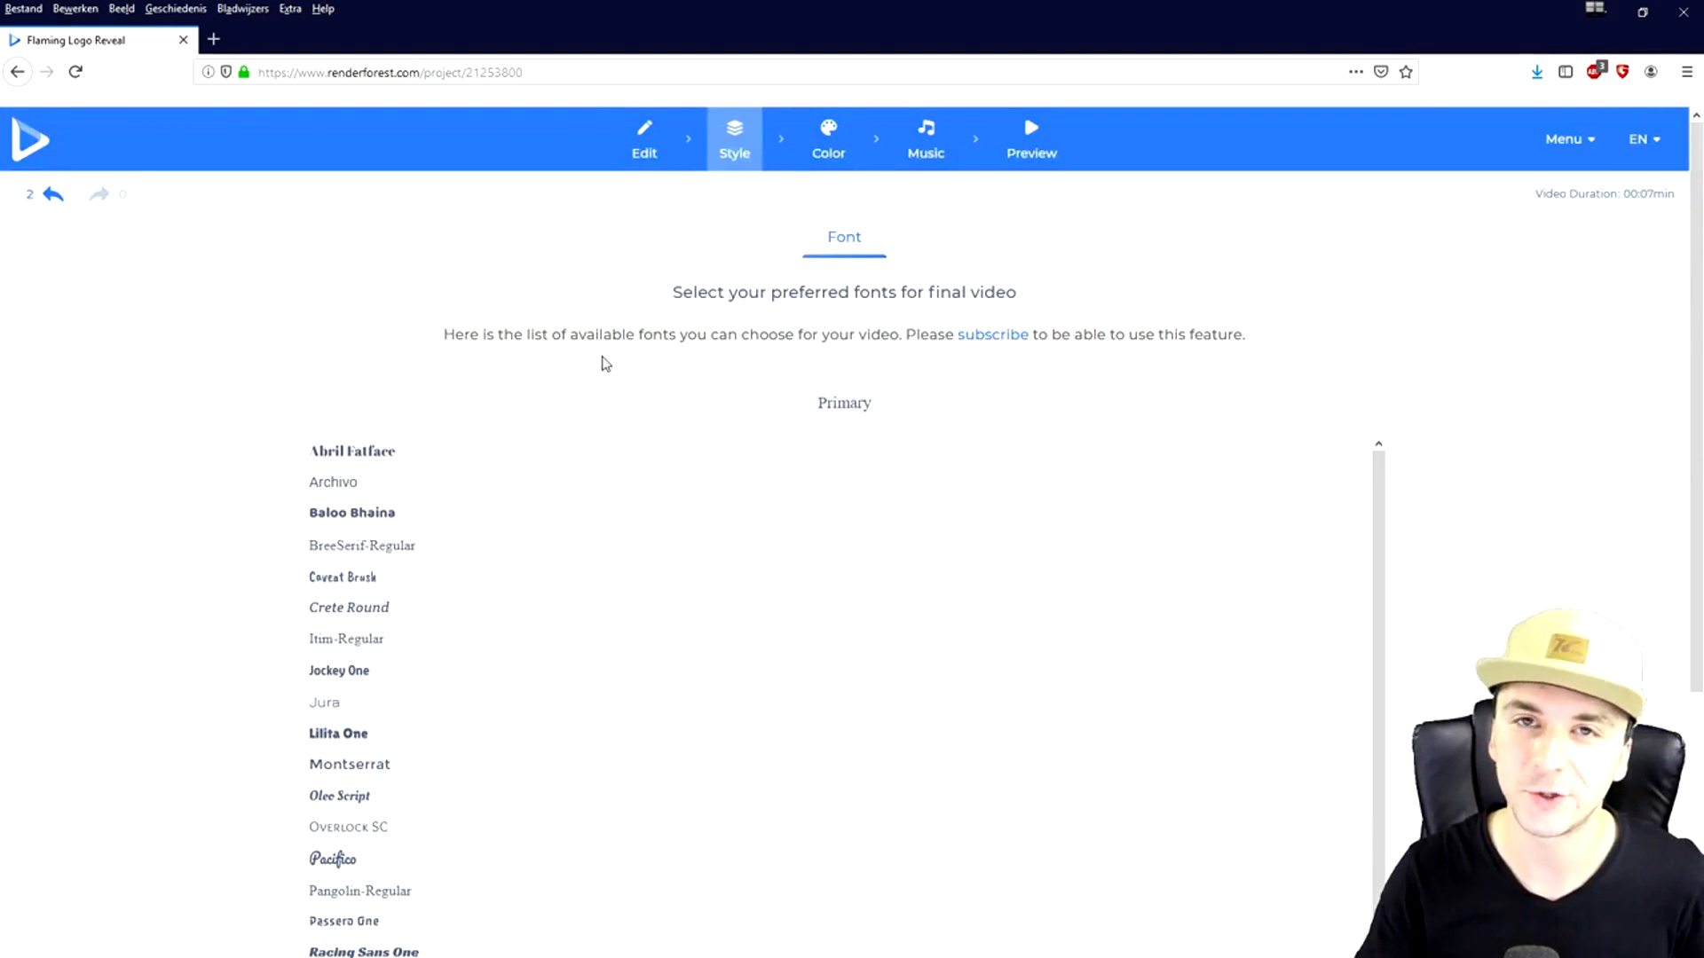
Pick a custom color for the intro's text and open the preview of the video
{"action": "left_click", "coordinate": [830, 158]}
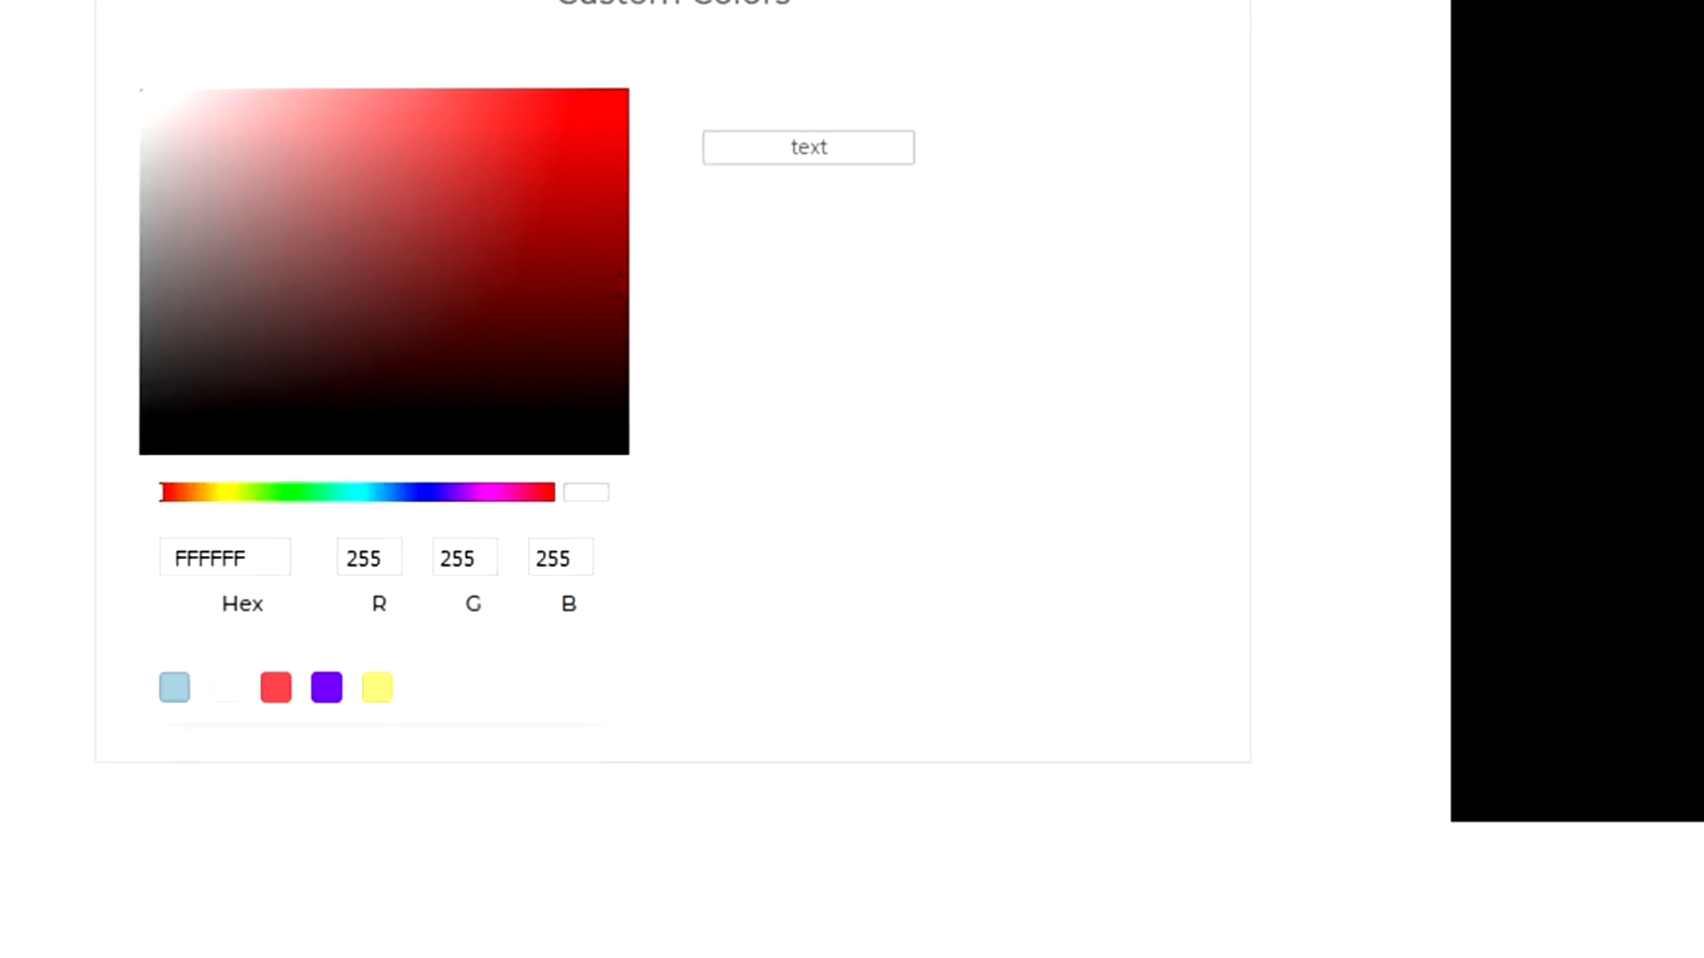
{"action": "left_click", "coordinate": [403, 239]}
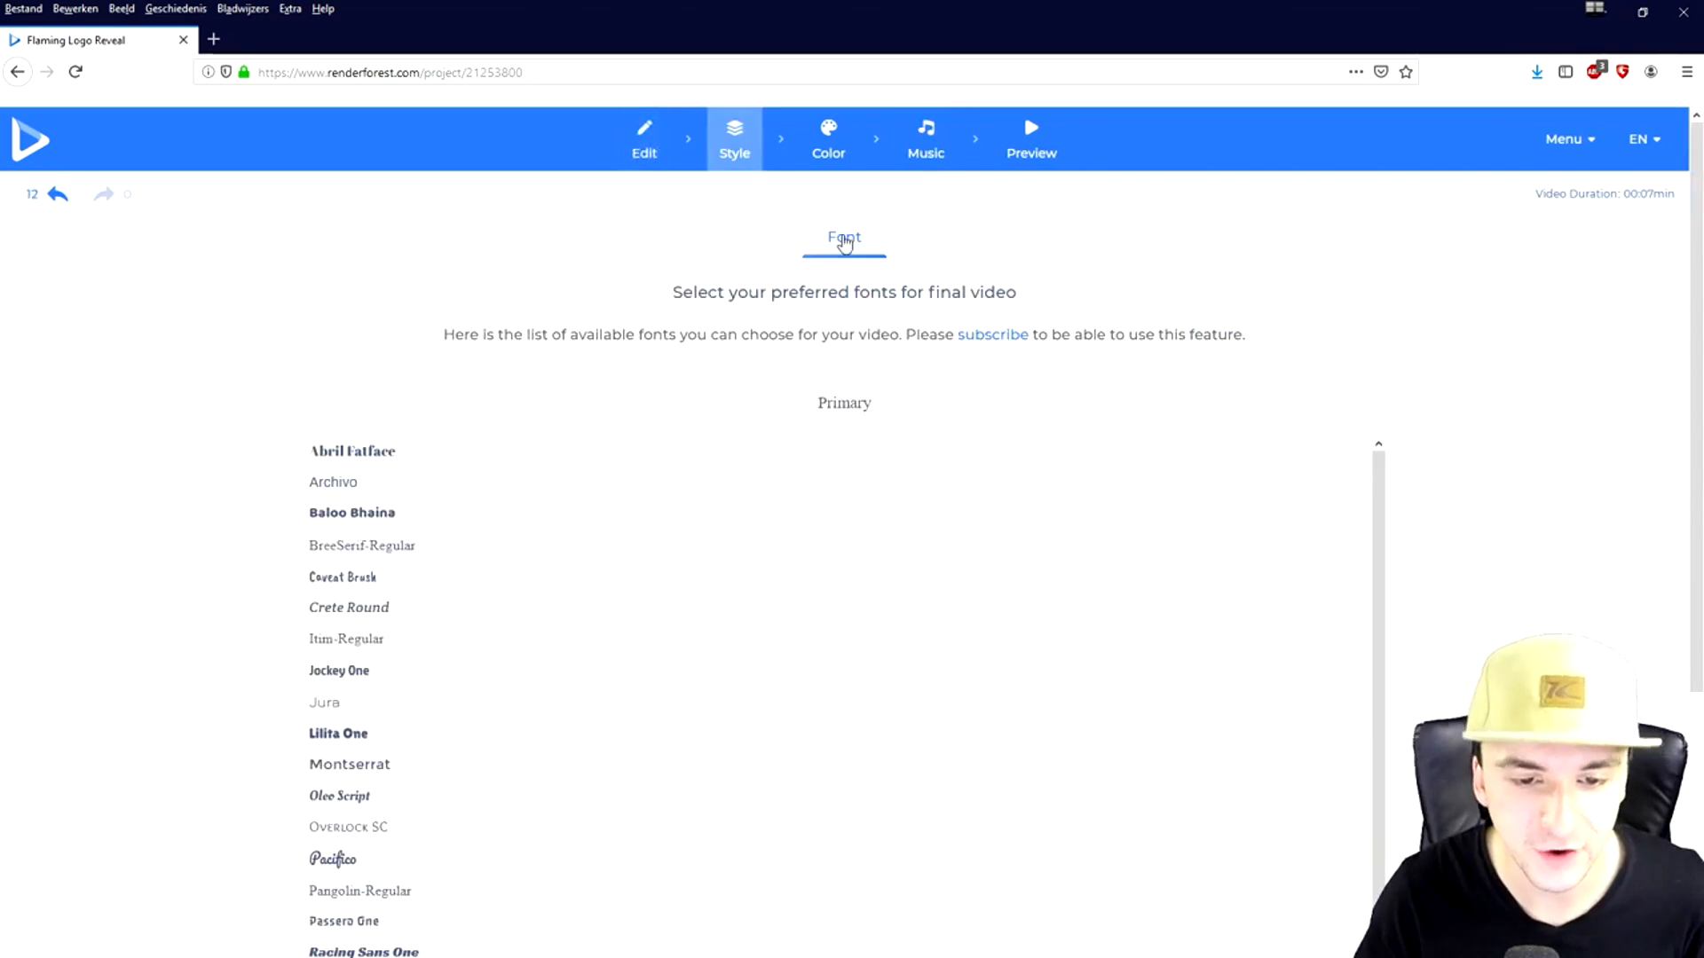
{"action": "left_click", "coordinate": [1023, 147]}
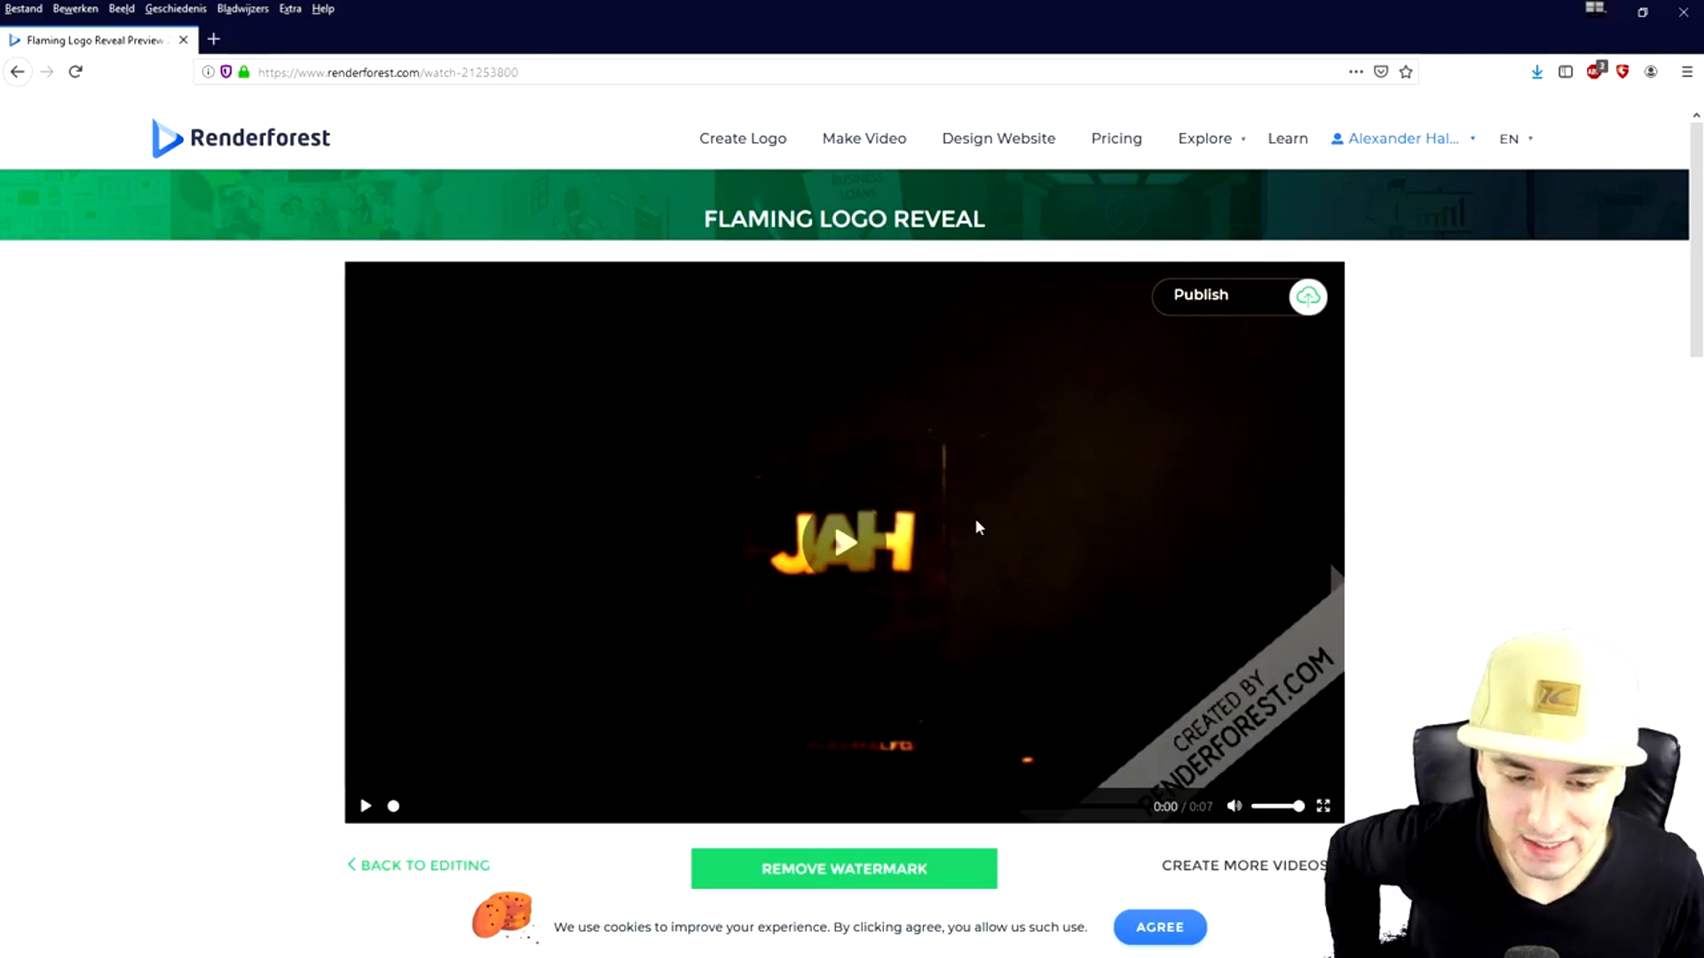
Expand the publishing options on the Flaming Logo Reveal preview and play the video through
{"action": "left_click", "coordinate": [1307, 296]}
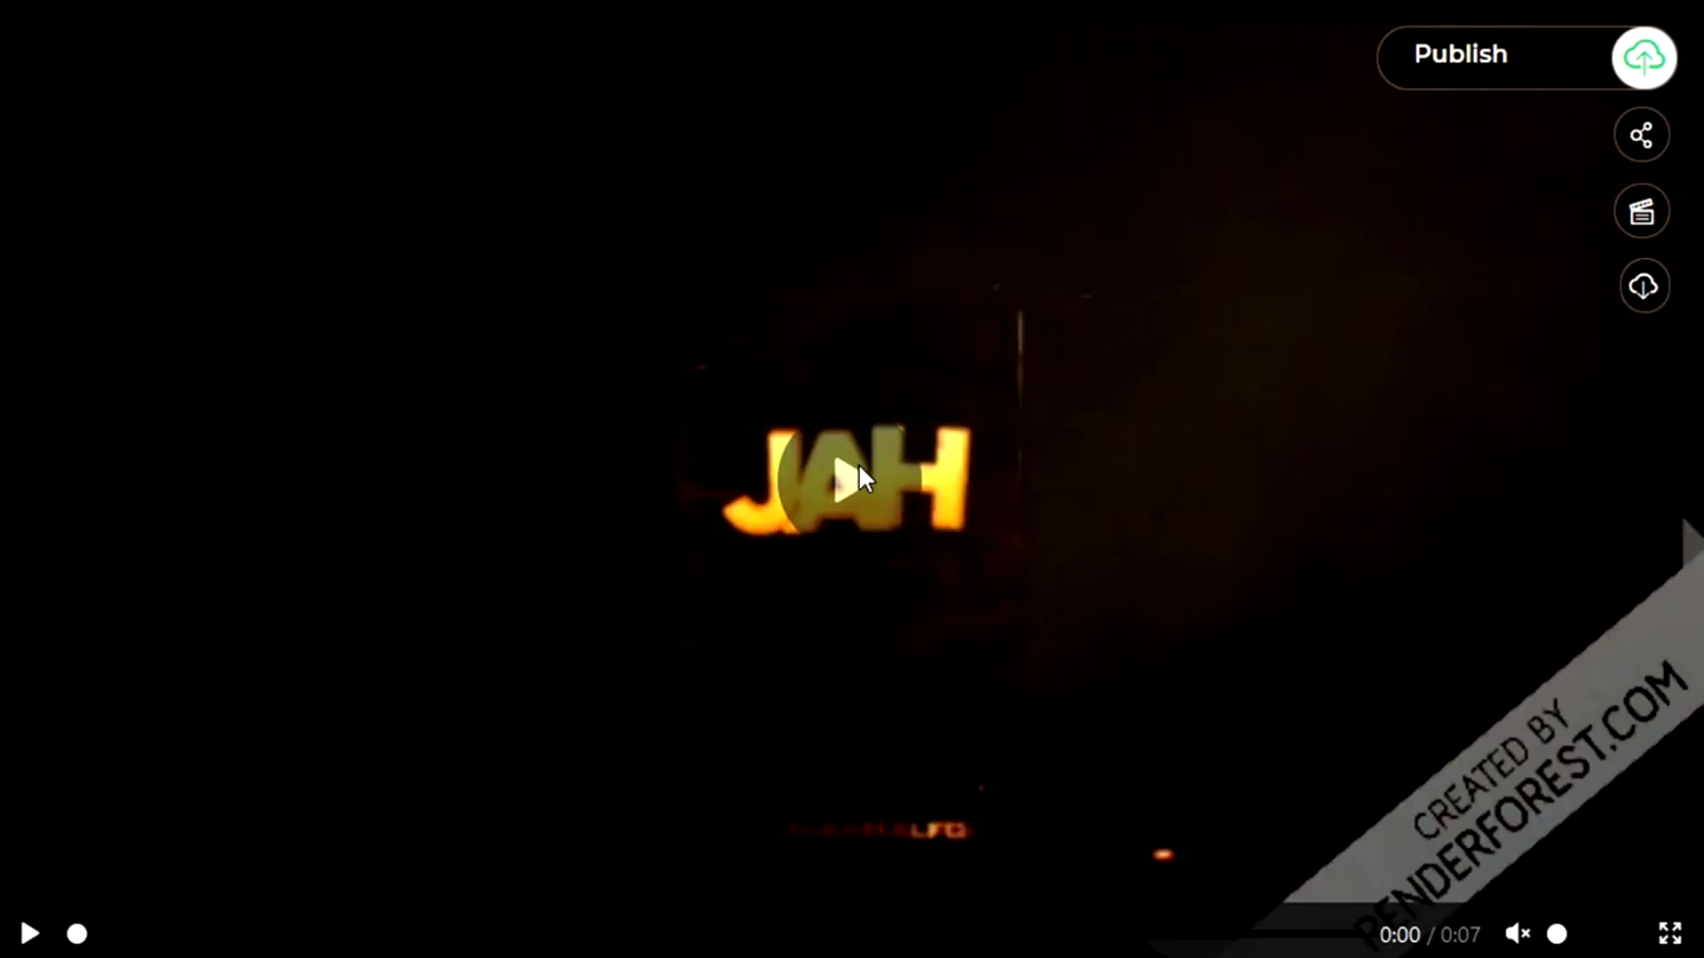
{"action": "left_click", "coordinate": [847, 536]}
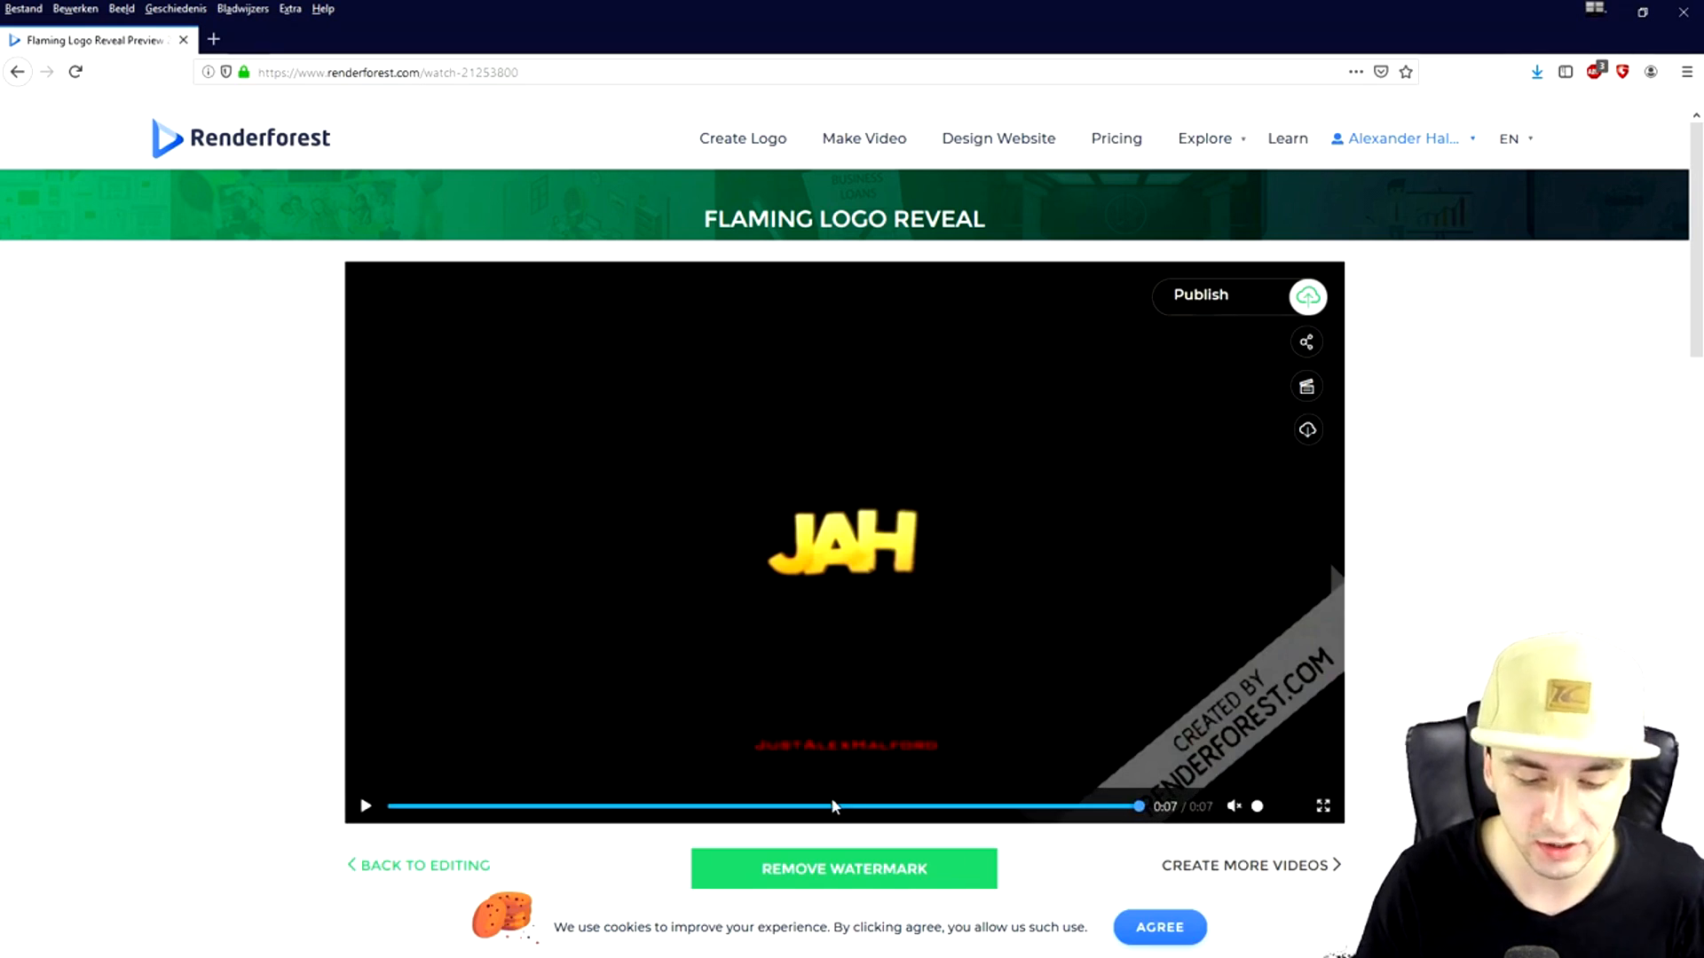
{"action": "left_click", "coordinate": [363, 806]}
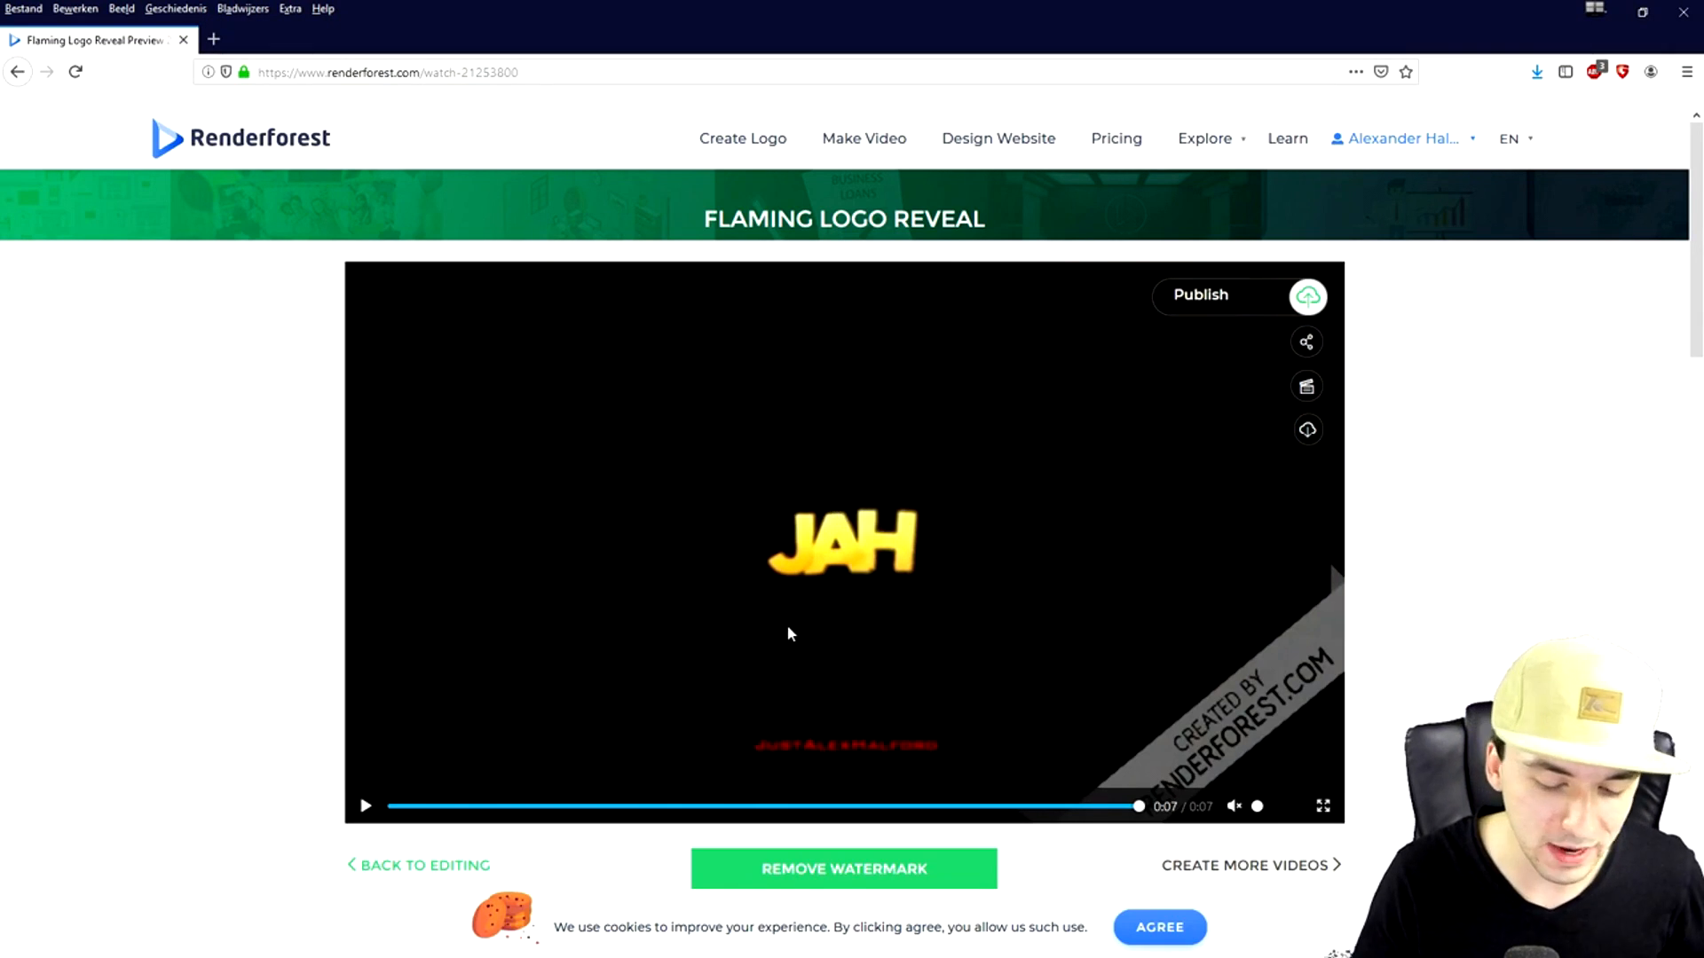
Open the watermark removal offers and compare the subscription plans with the single-purchase prices
{"action": "scroll", "coordinate": [786, 612], "scroll_direction": "down", "scroll_amount": 3}
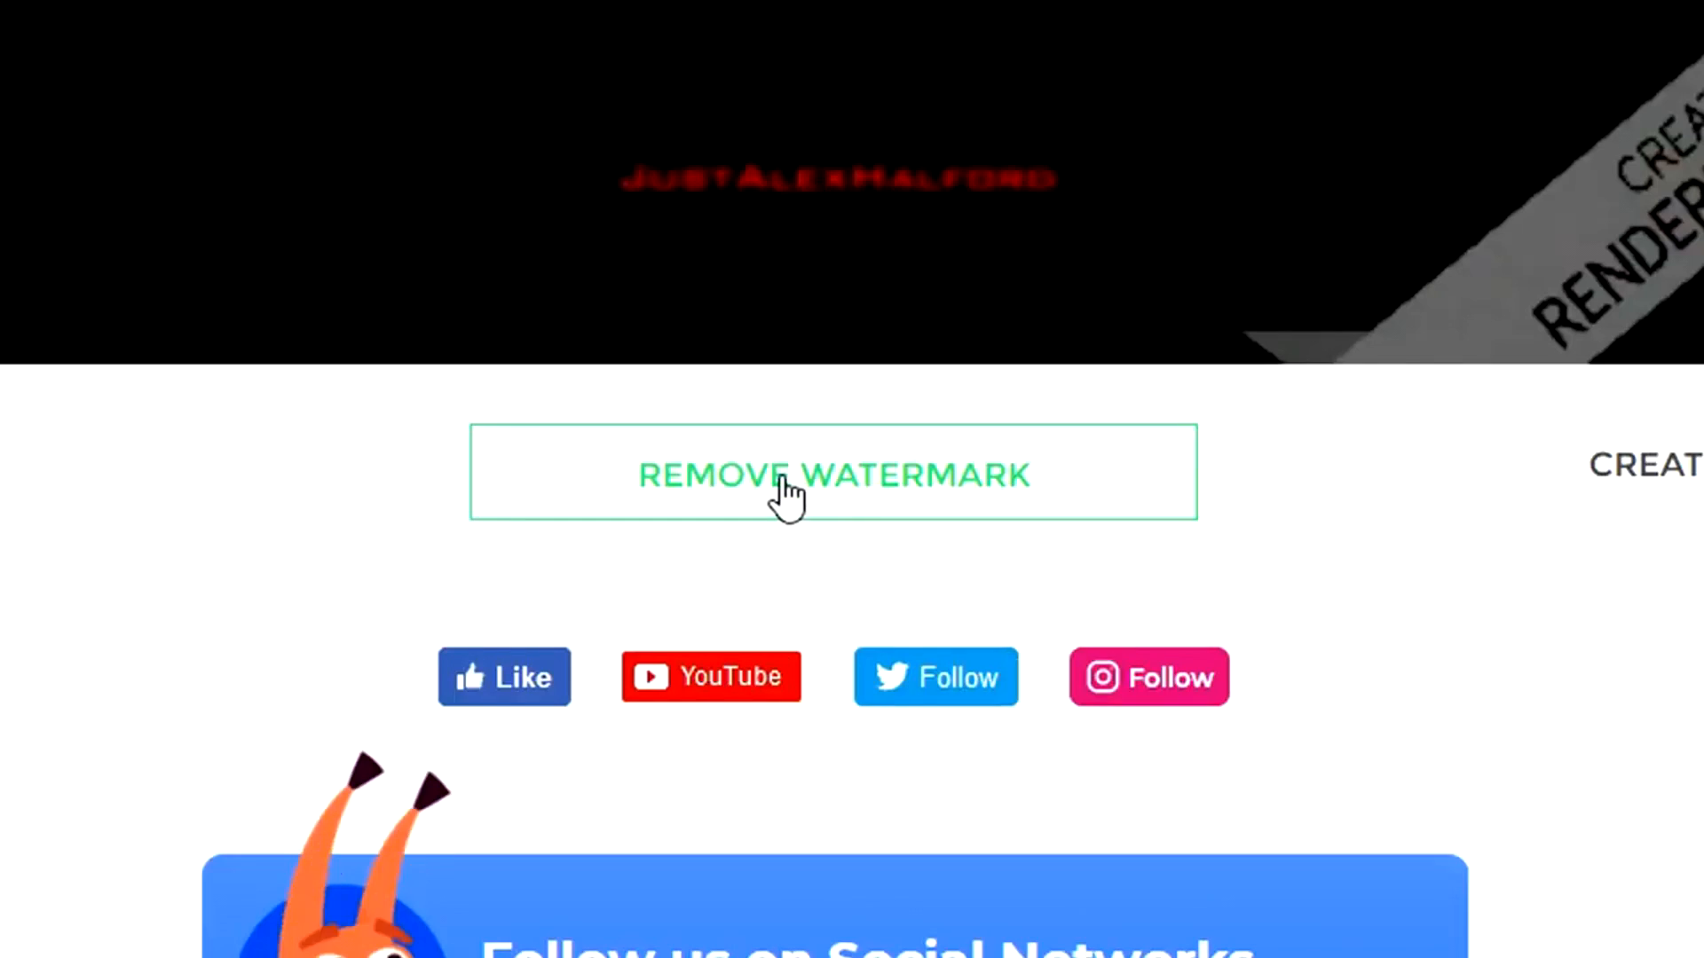
{"action": "left_click", "coordinate": [785, 493]}
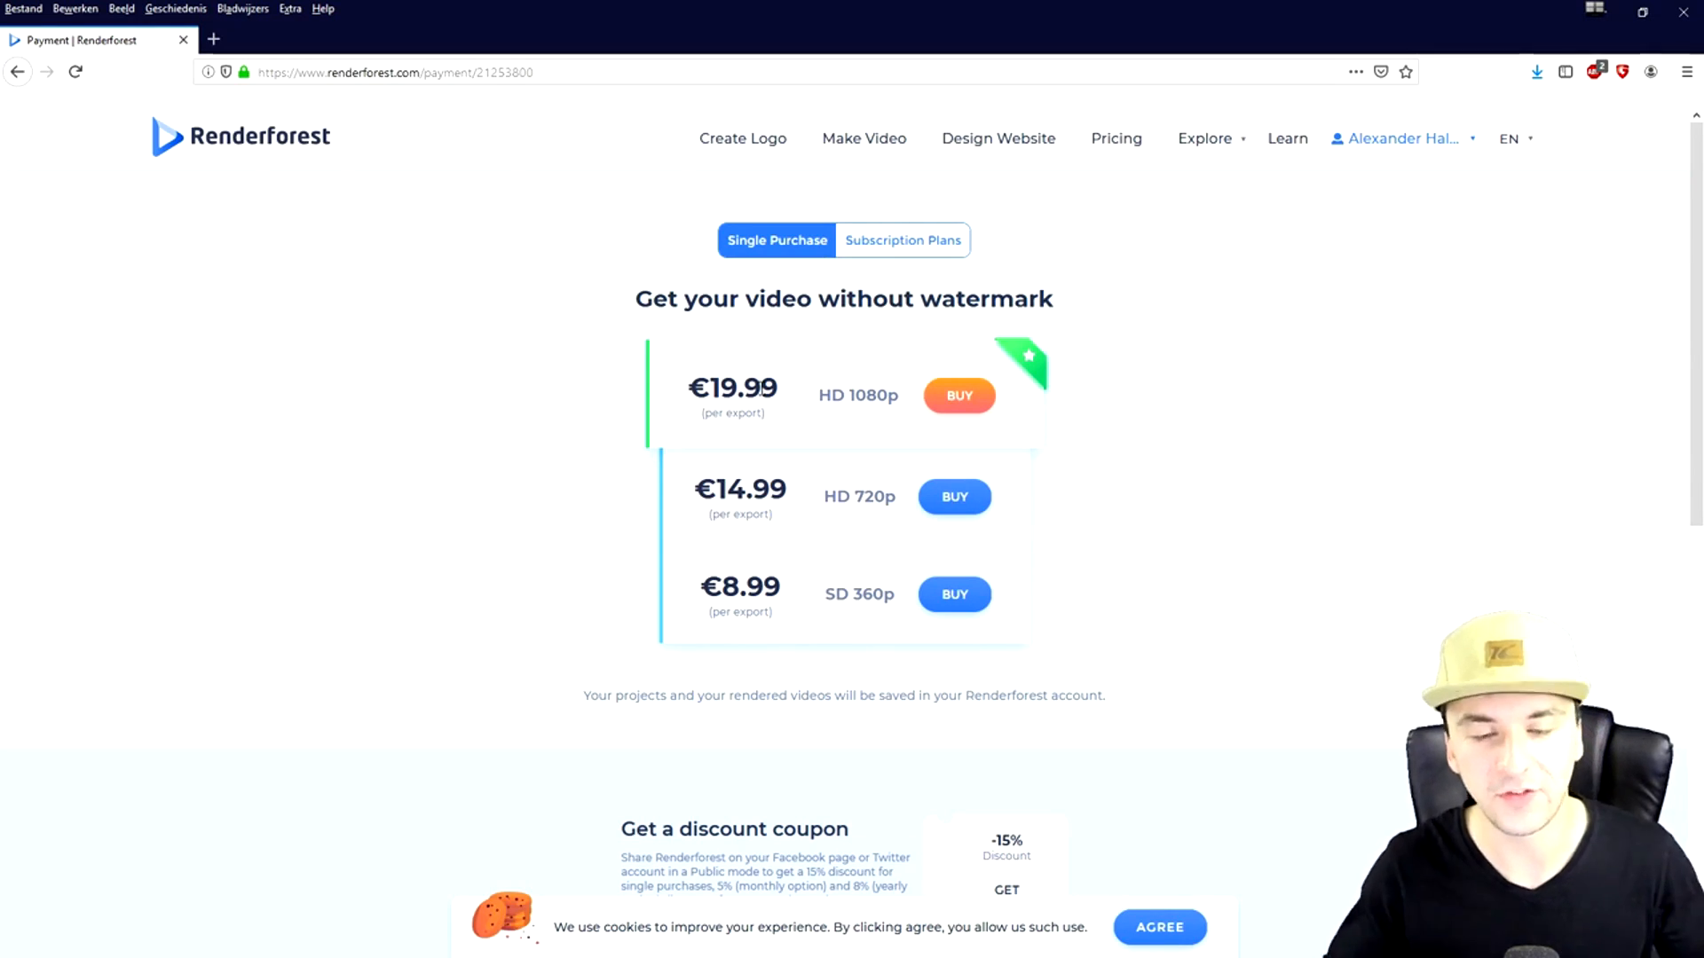
{"action": "left_click", "coordinate": [912, 239]}
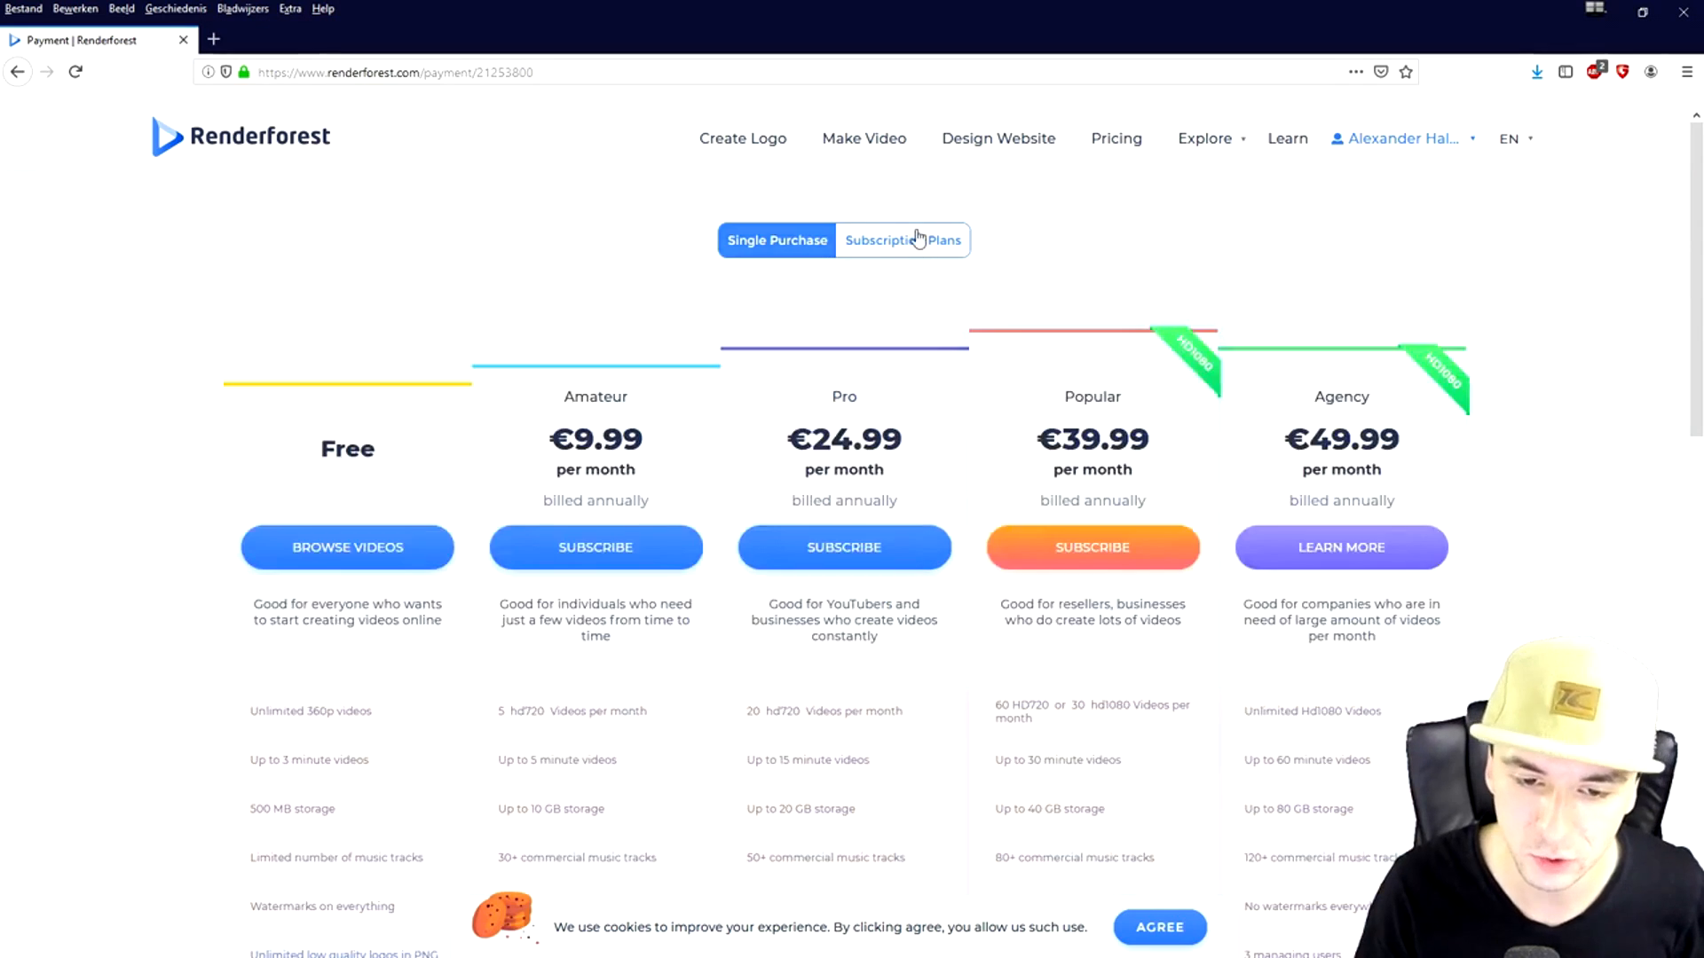
{"action": "scroll", "coordinate": [924, 328], "scroll_direction": "down", "scroll_amount": 1}
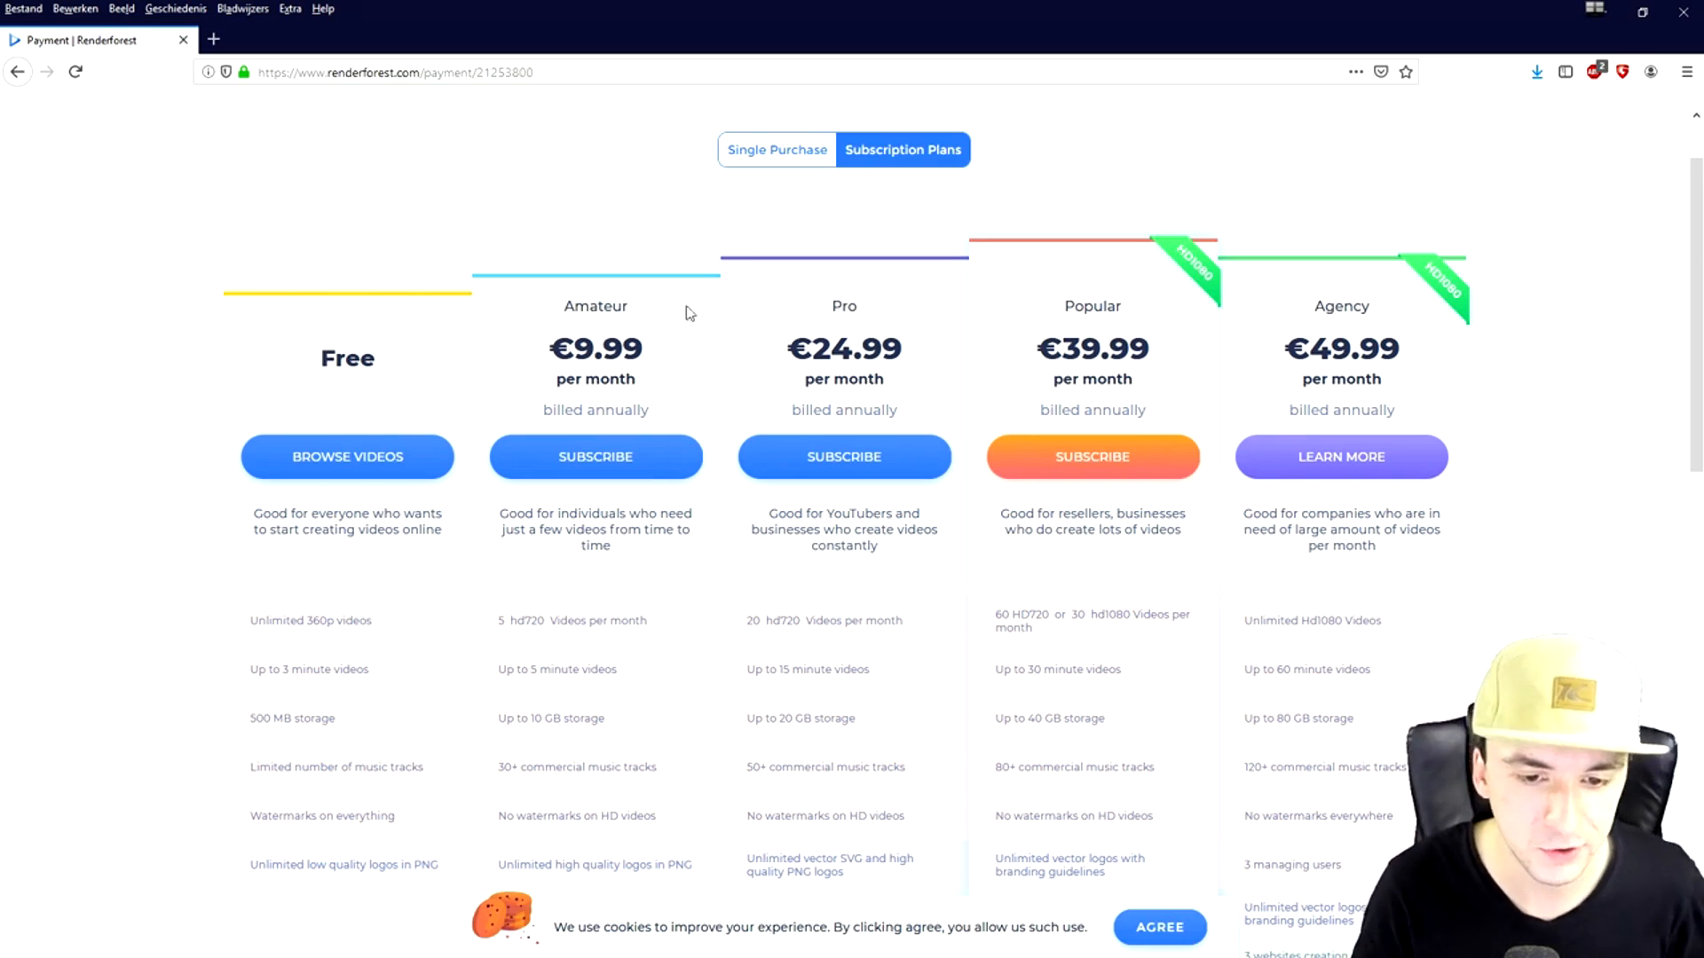
{"action": "left_click", "coordinate": [796, 160]}
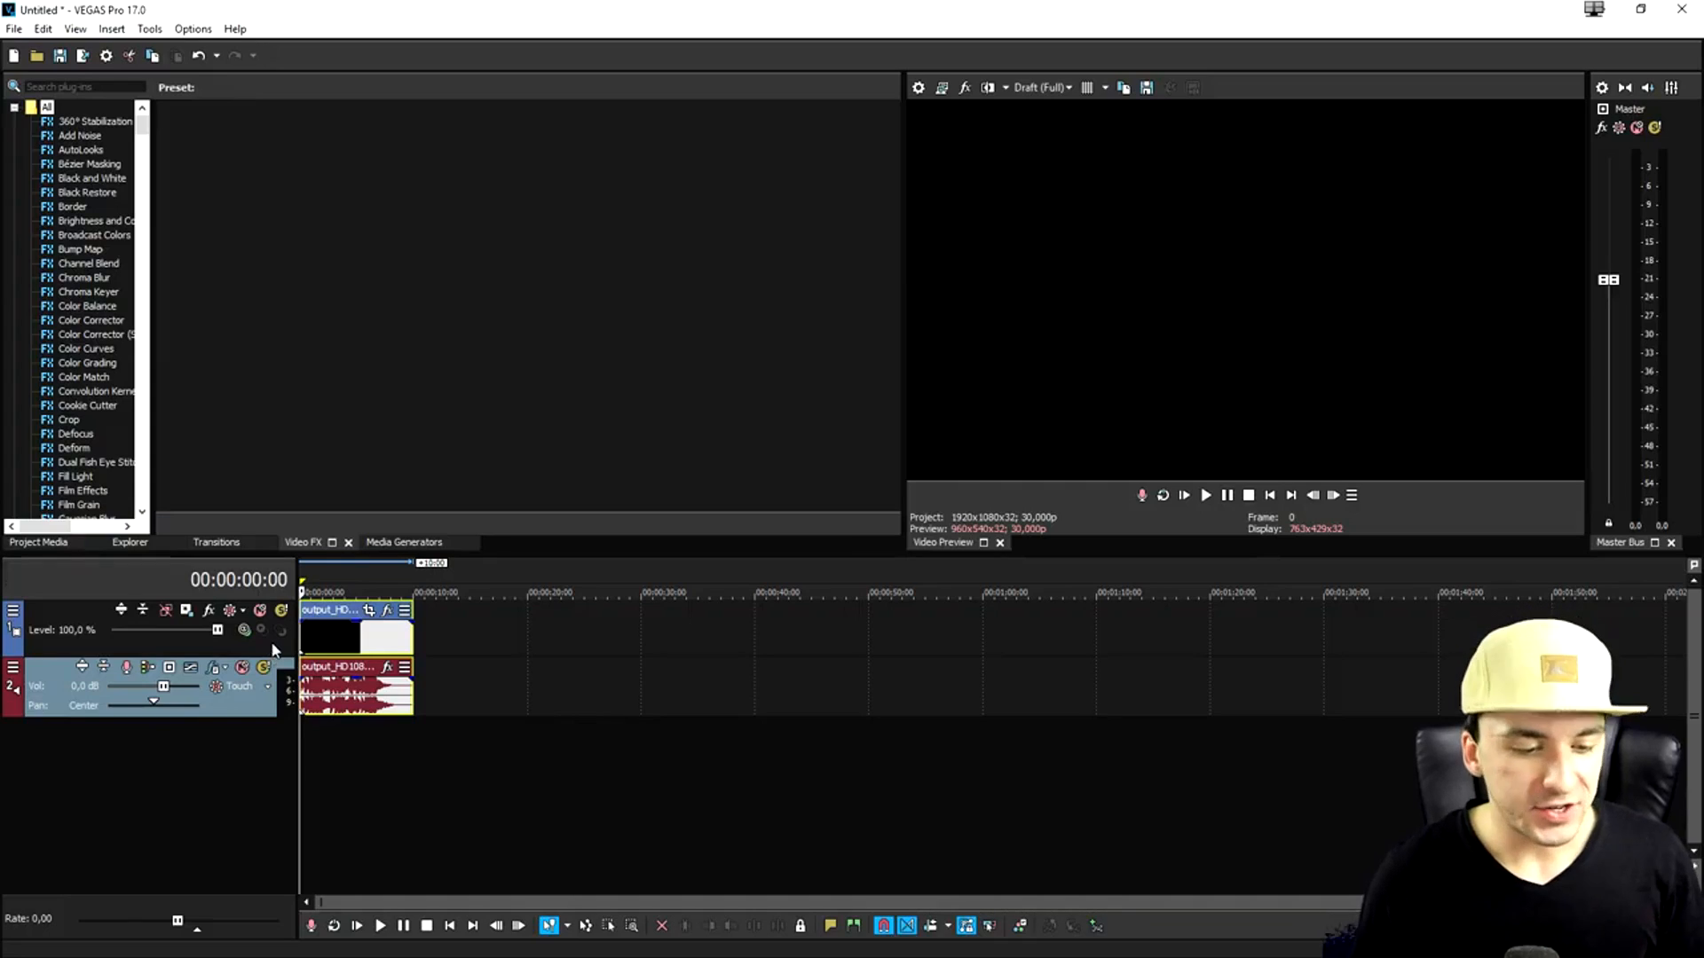
Switch to VEGAS Pro and scrub through the aerial Audi R8 clips on the timeline
{"action": "left_click", "coordinate": [437, 682]}
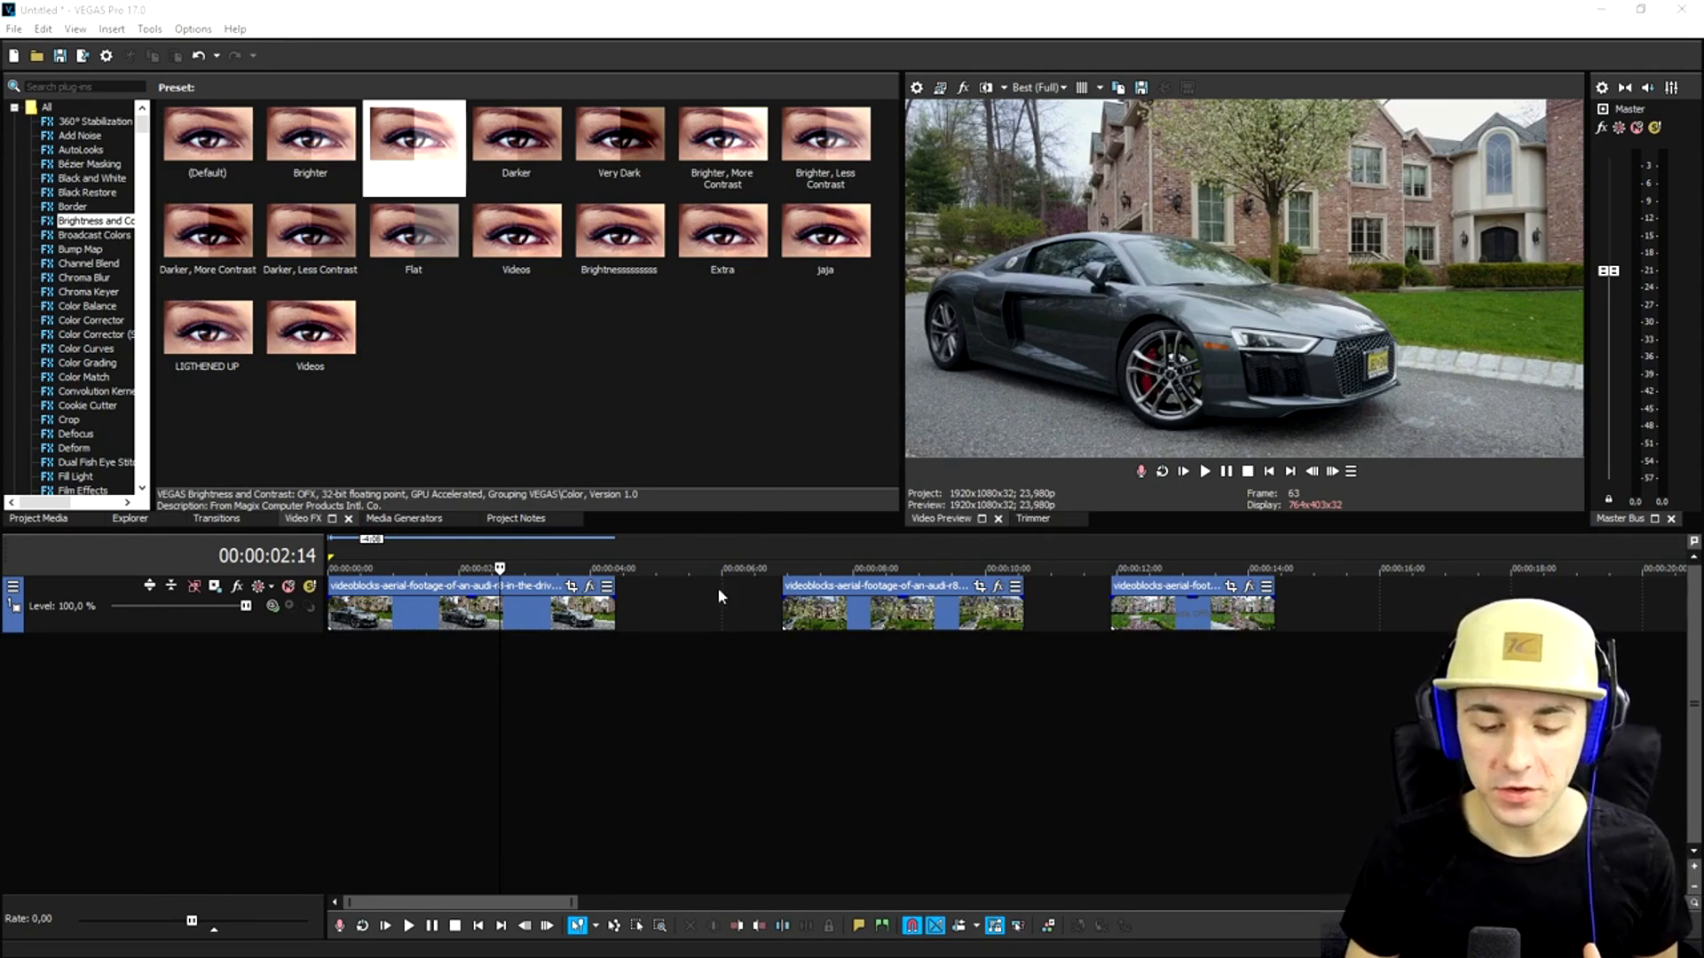
{"action": "left_click", "coordinate": [781, 558]}
{"action": "left_click", "coordinate": [437, 566]}
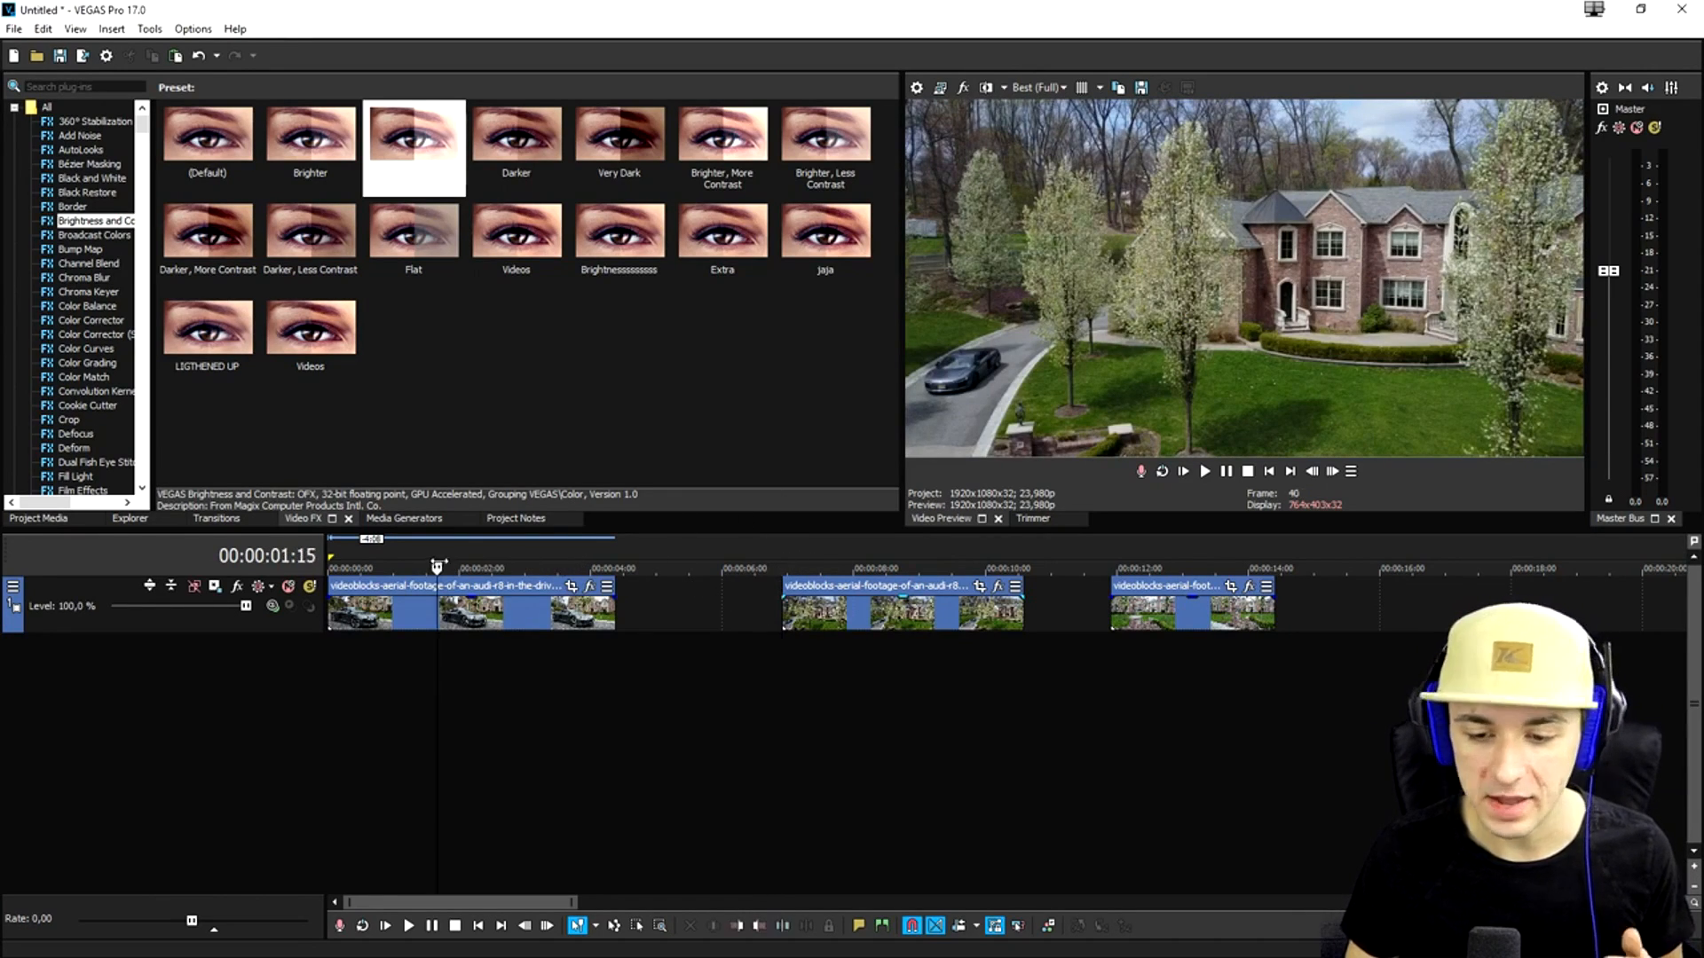
{"action": "left_click", "coordinate": [494, 566]}
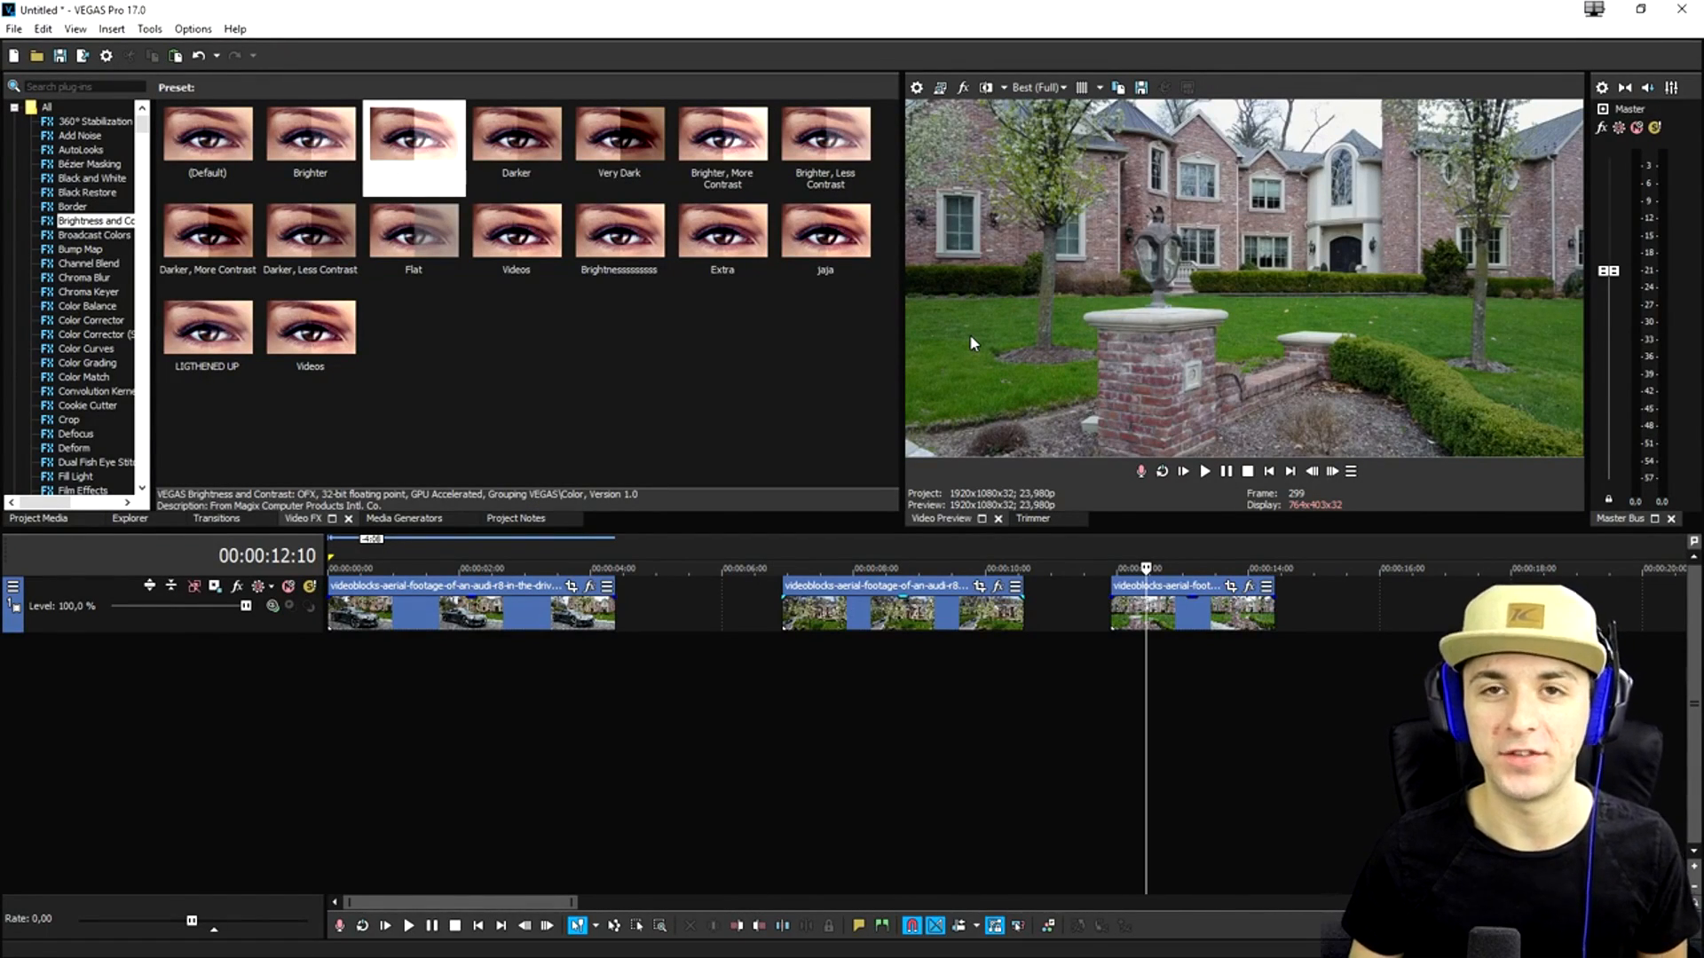
{"action": "left_click", "coordinate": [1267, 471]}
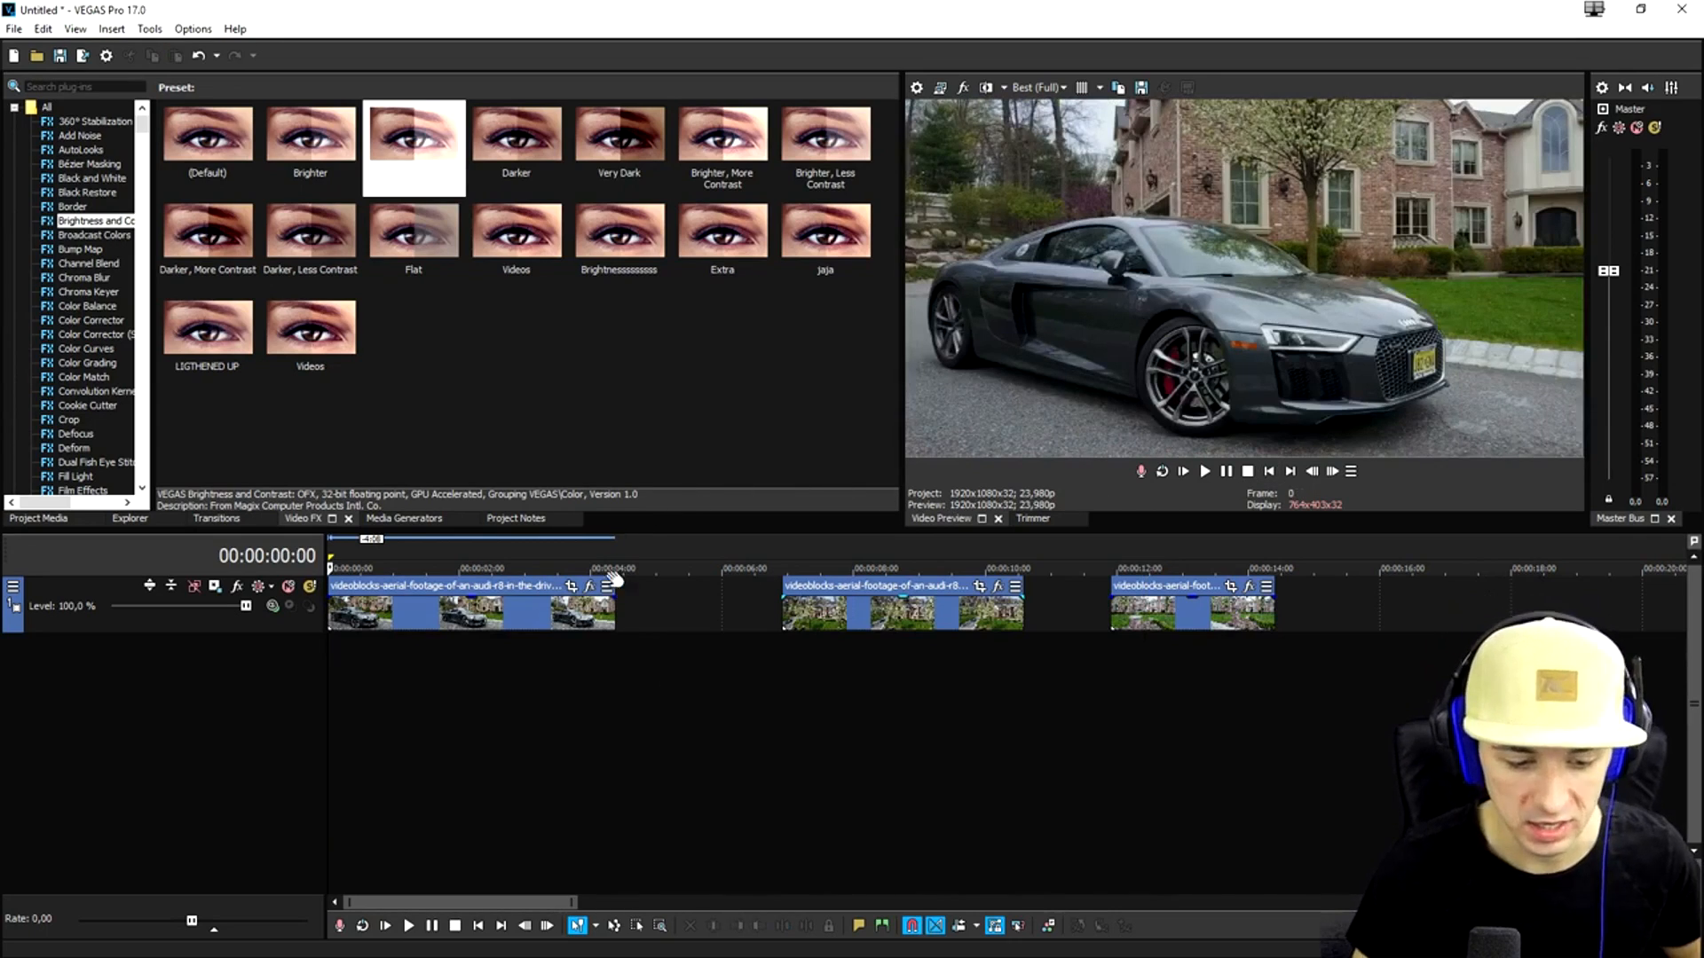
{"action": "scroll", "coordinate": [653, 663], "scroll_direction": "up", "scroll_amount": 3}
{"action": "scroll", "coordinate": [619, 640], "scroll_direction": "down", "scroll_amount": 3}
{"action": "scroll", "coordinate": [619, 641], "scroll_direction": "up", "scroll_amount": 2}
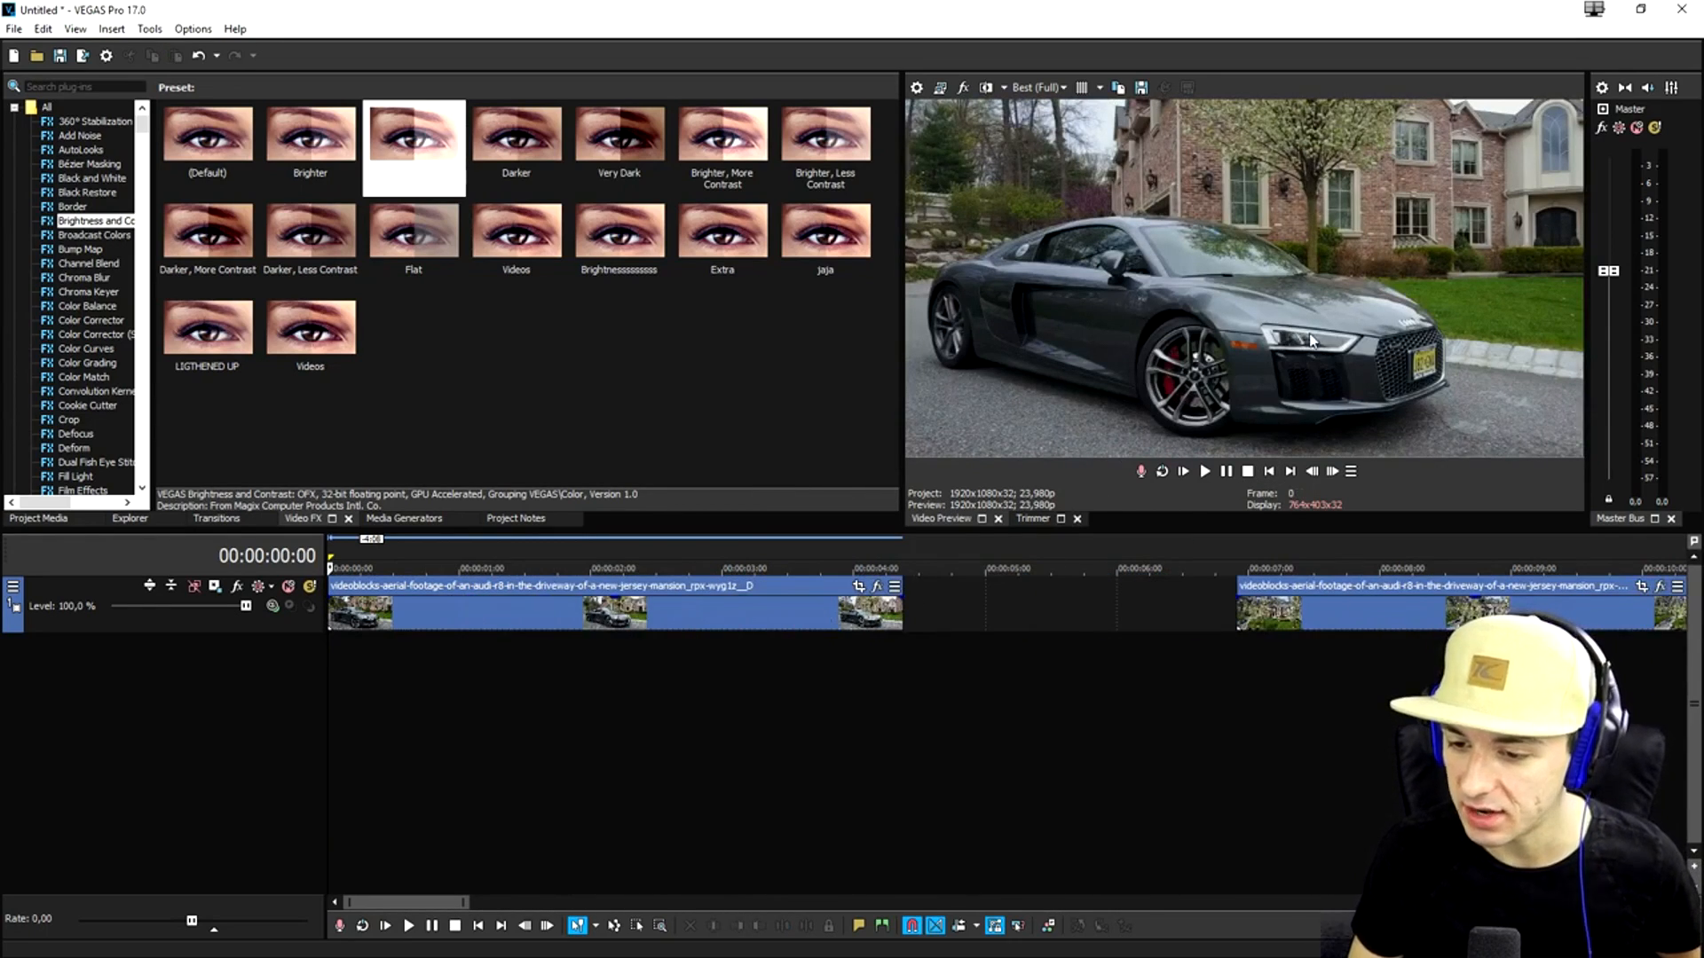
{"action": "scroll", "coordinate": [496, 635], "scroll_direction": "down", "scroll_amount": 1}
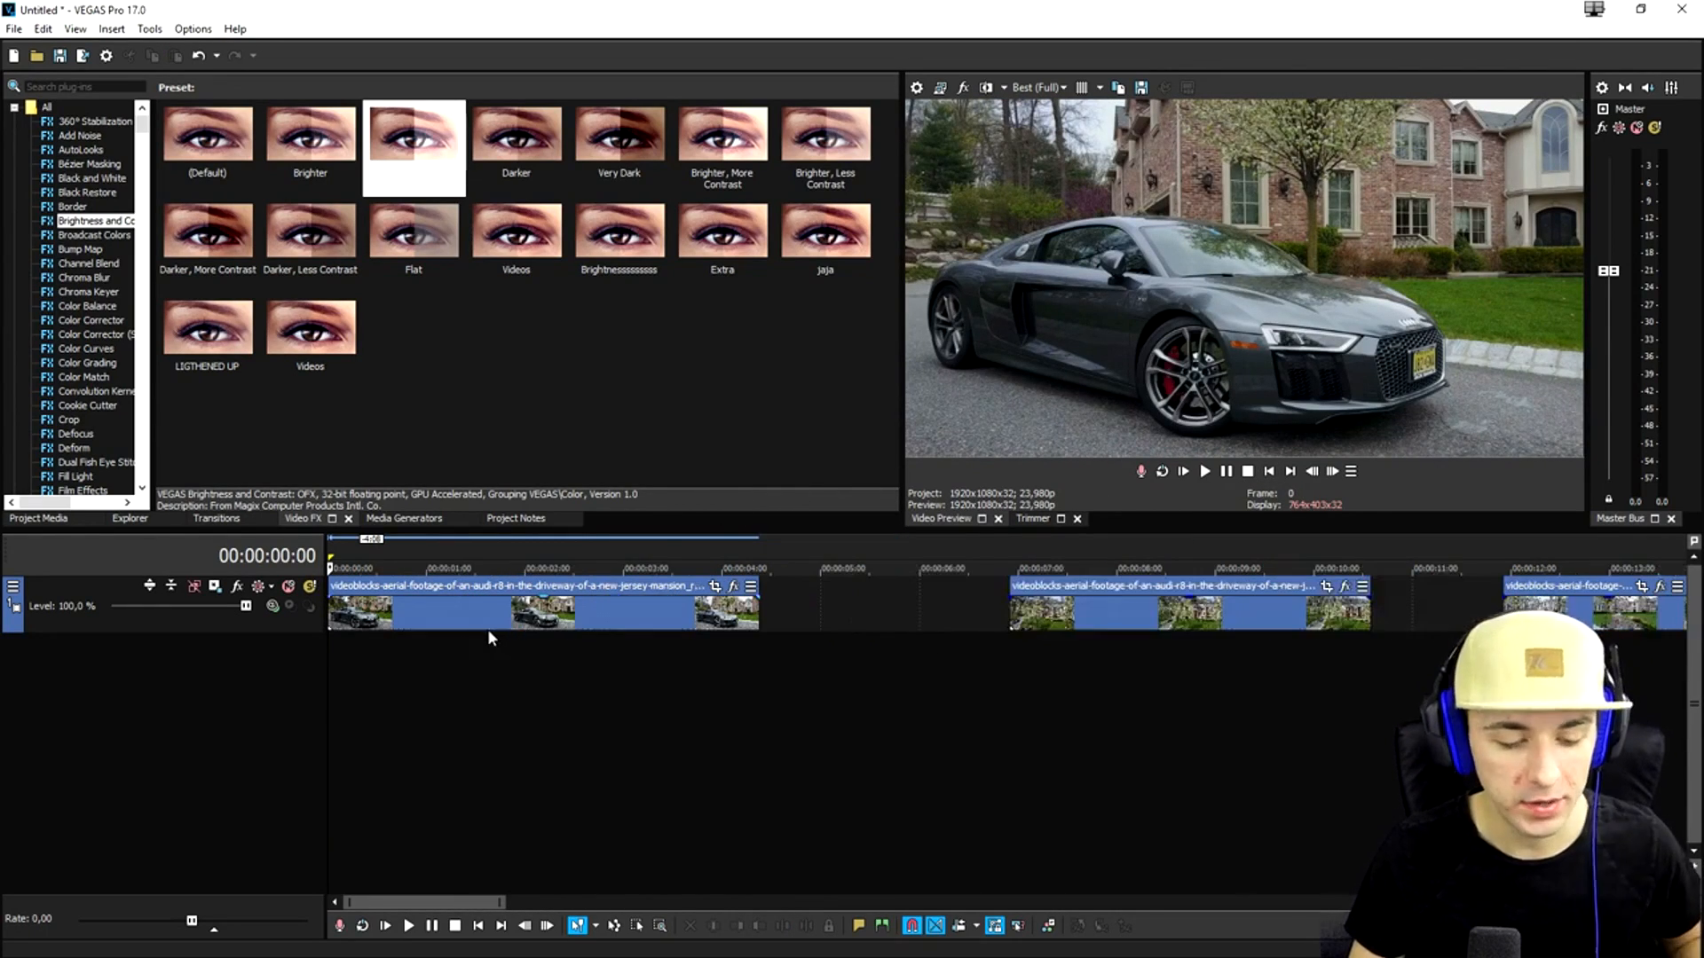
Copy the first Audi R8 clip and insert a new video track above it
{"action": "left_click", "coordinate": [477, 623]}
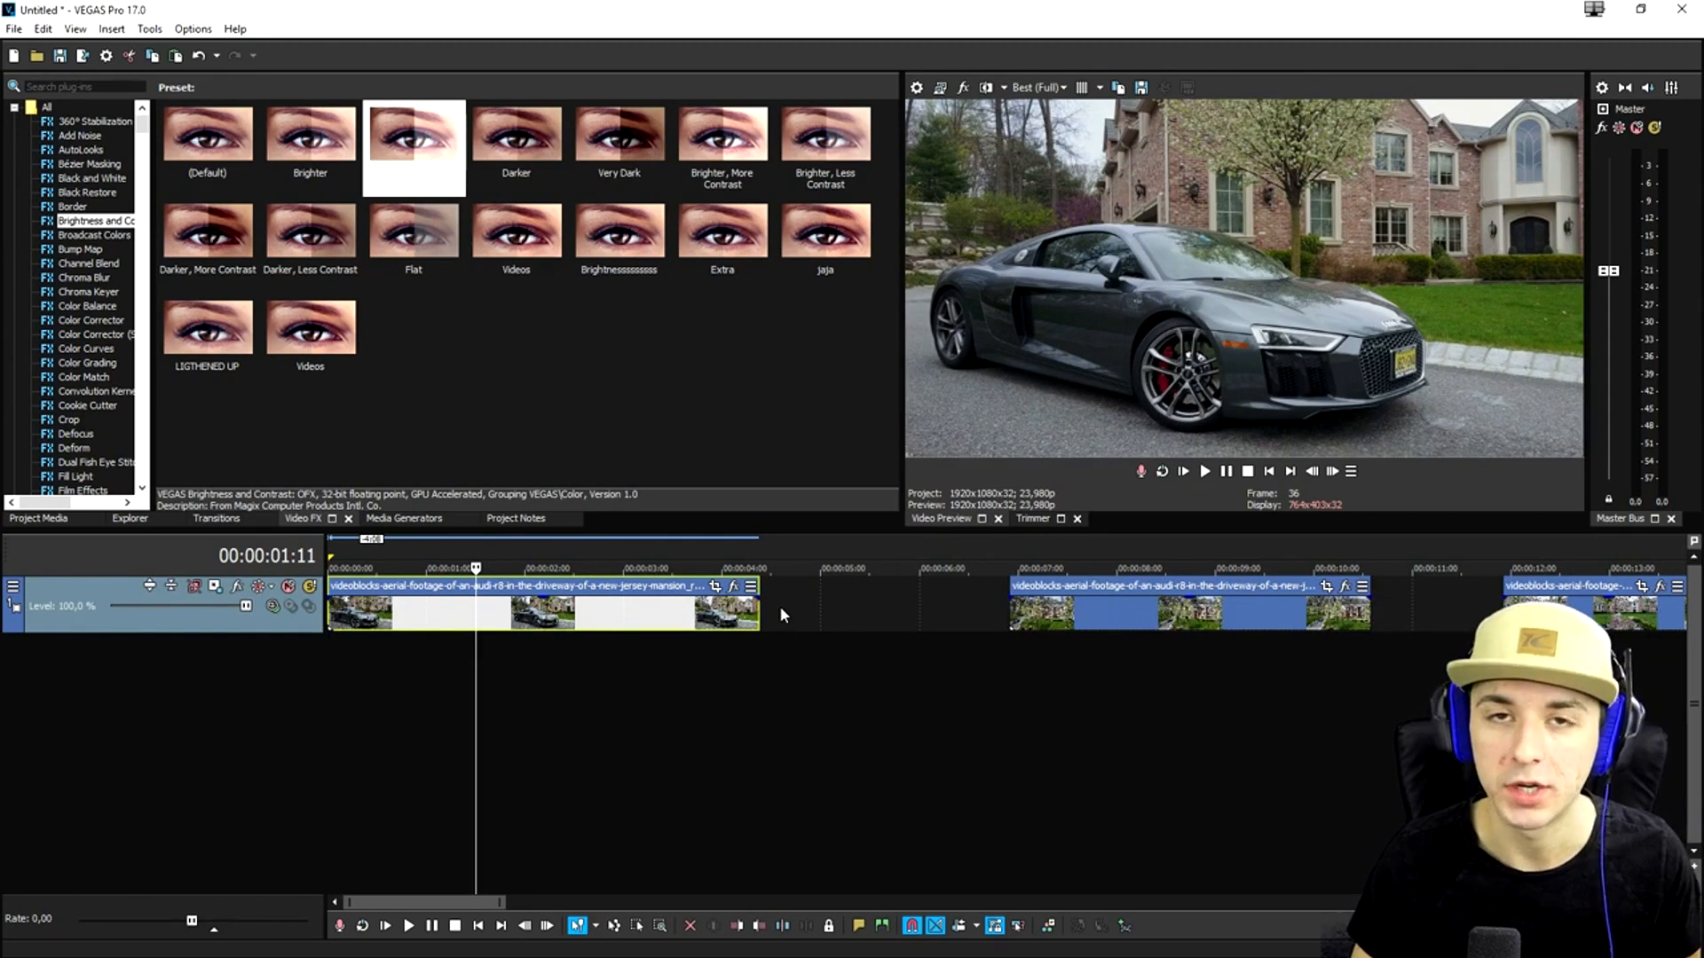
{"action": "right_click", "coordinate": [667, 609]}
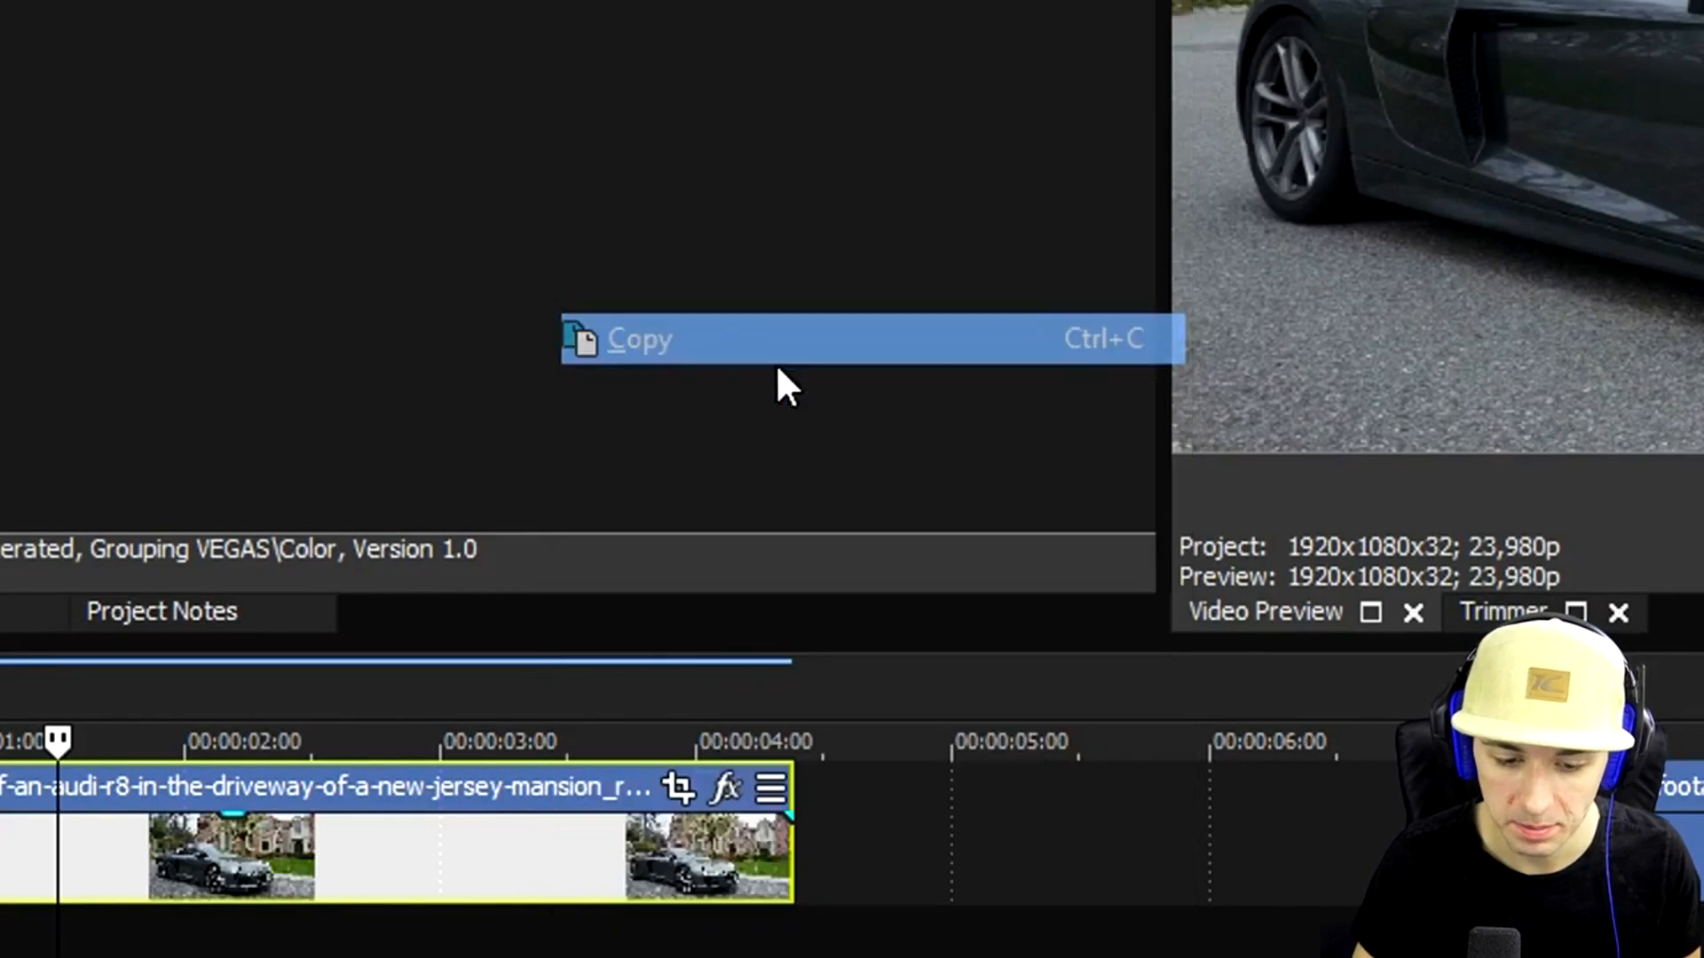
{"action": "left_click", "coordinate": [778, 360]}
{"action": "right_click", "coordinate": [836, 796]}
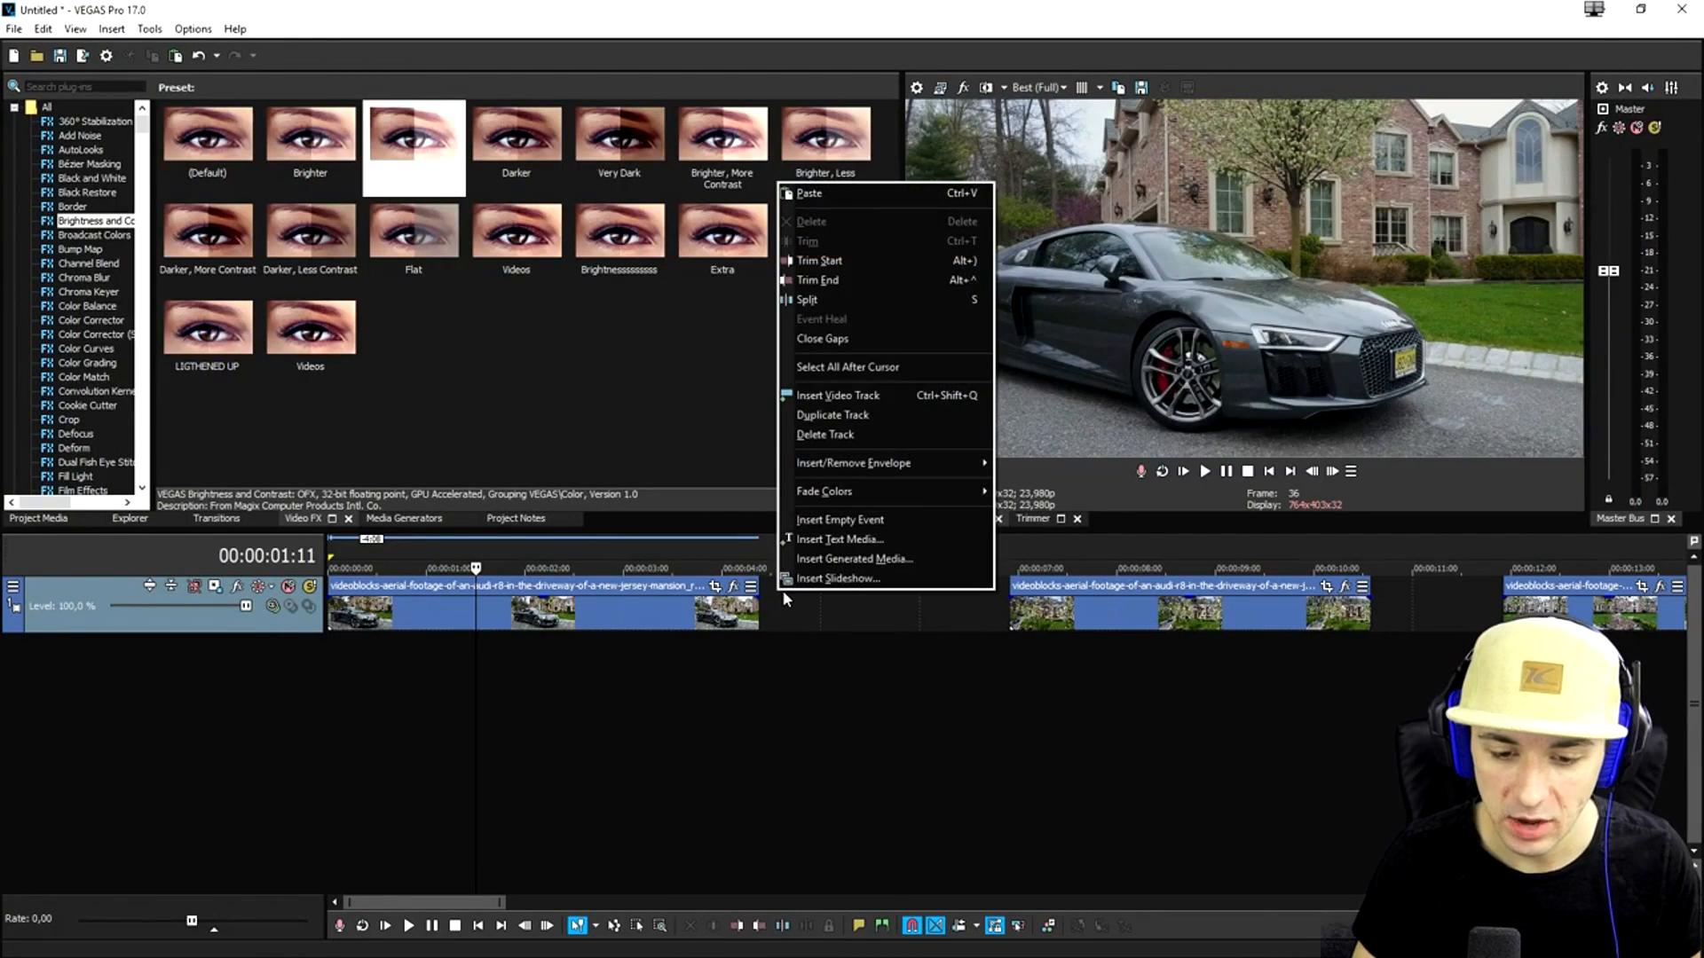
{"action": "left_click", "coordinate": [871, 404]}
Paste the copied clip onto the new track and align it with the timeline start, directly above the original
{"action": "right_click", "coordinate": [449, 612]}
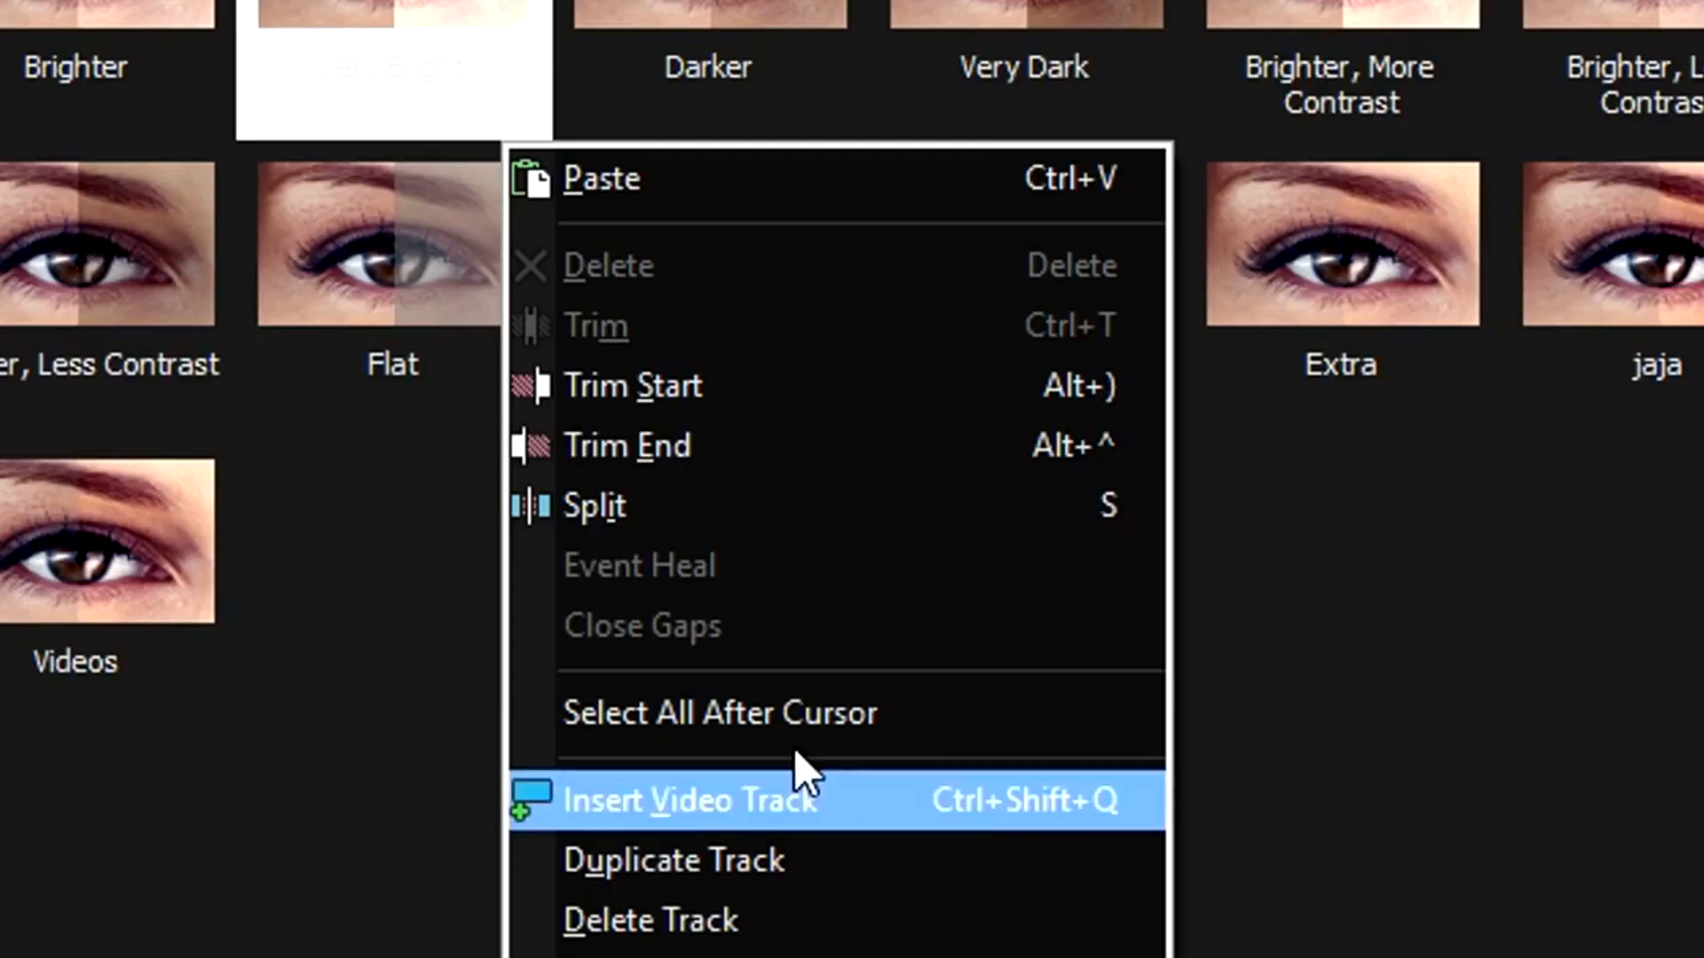
{"action": "left_click", "coordinate": [602, 178]}
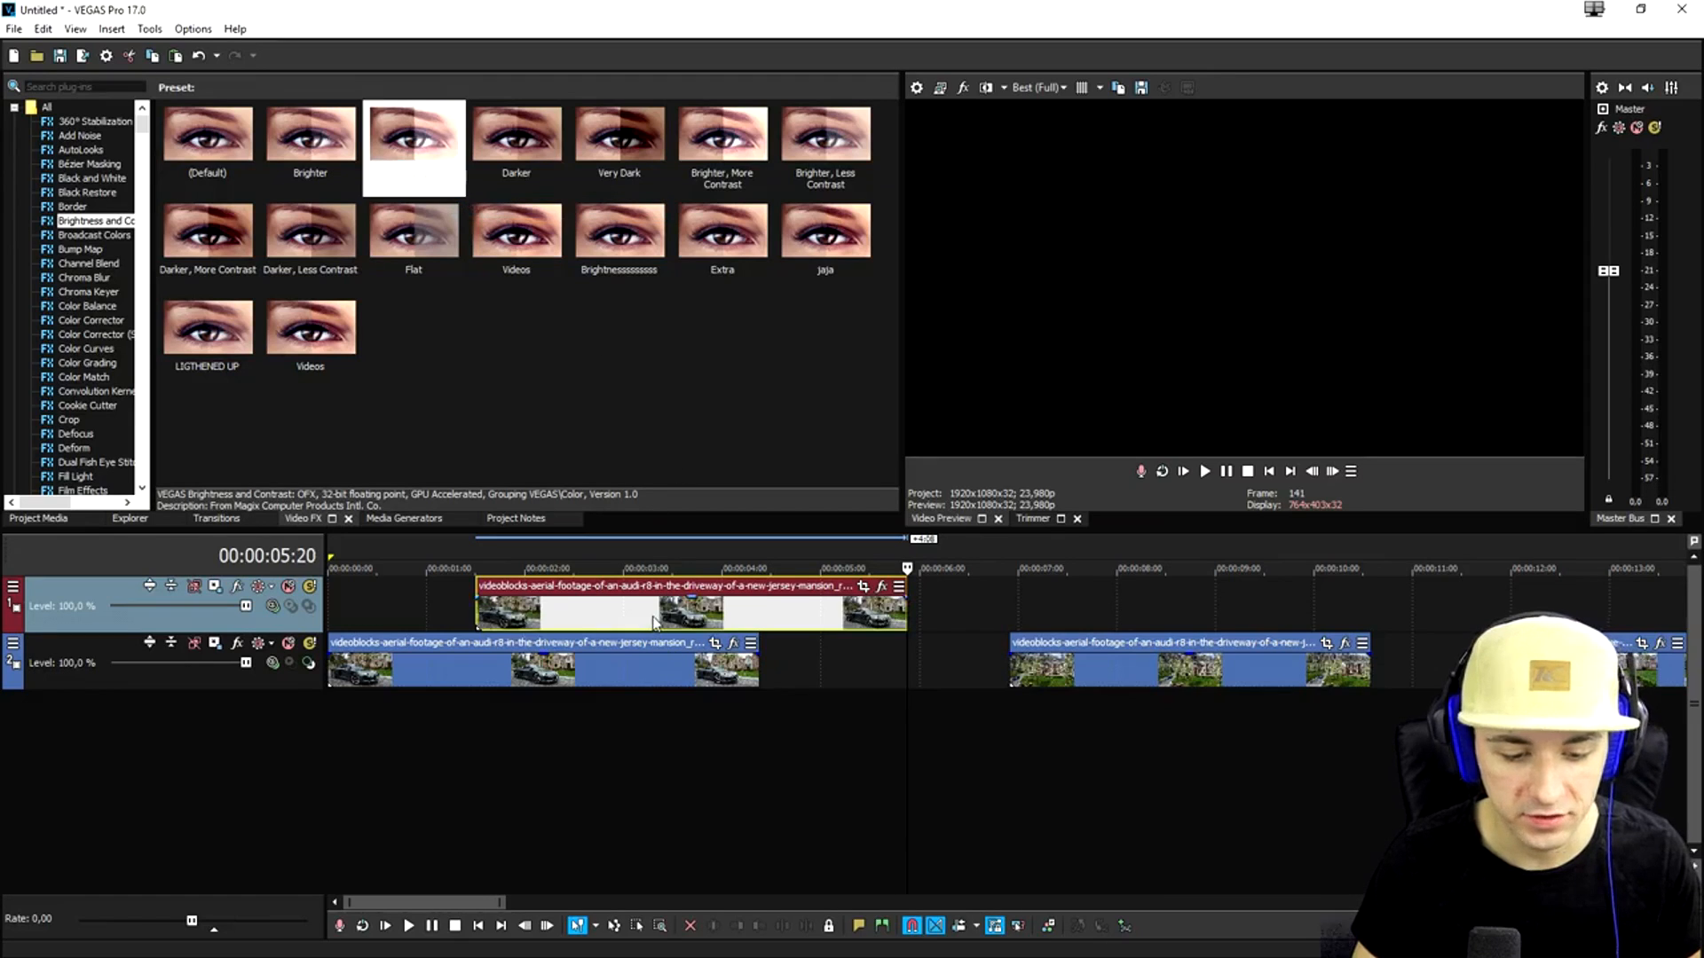
{"action": "left_click_drag", "start_coordinate": [609, 619], "coordinate": [462, 618]}
{"action": "left_click", "coordinate": [490, 619]}
{"action": "scroll", "coordinate": [763, 624], "scroll_direction": "up", "scroll_amount": 2}
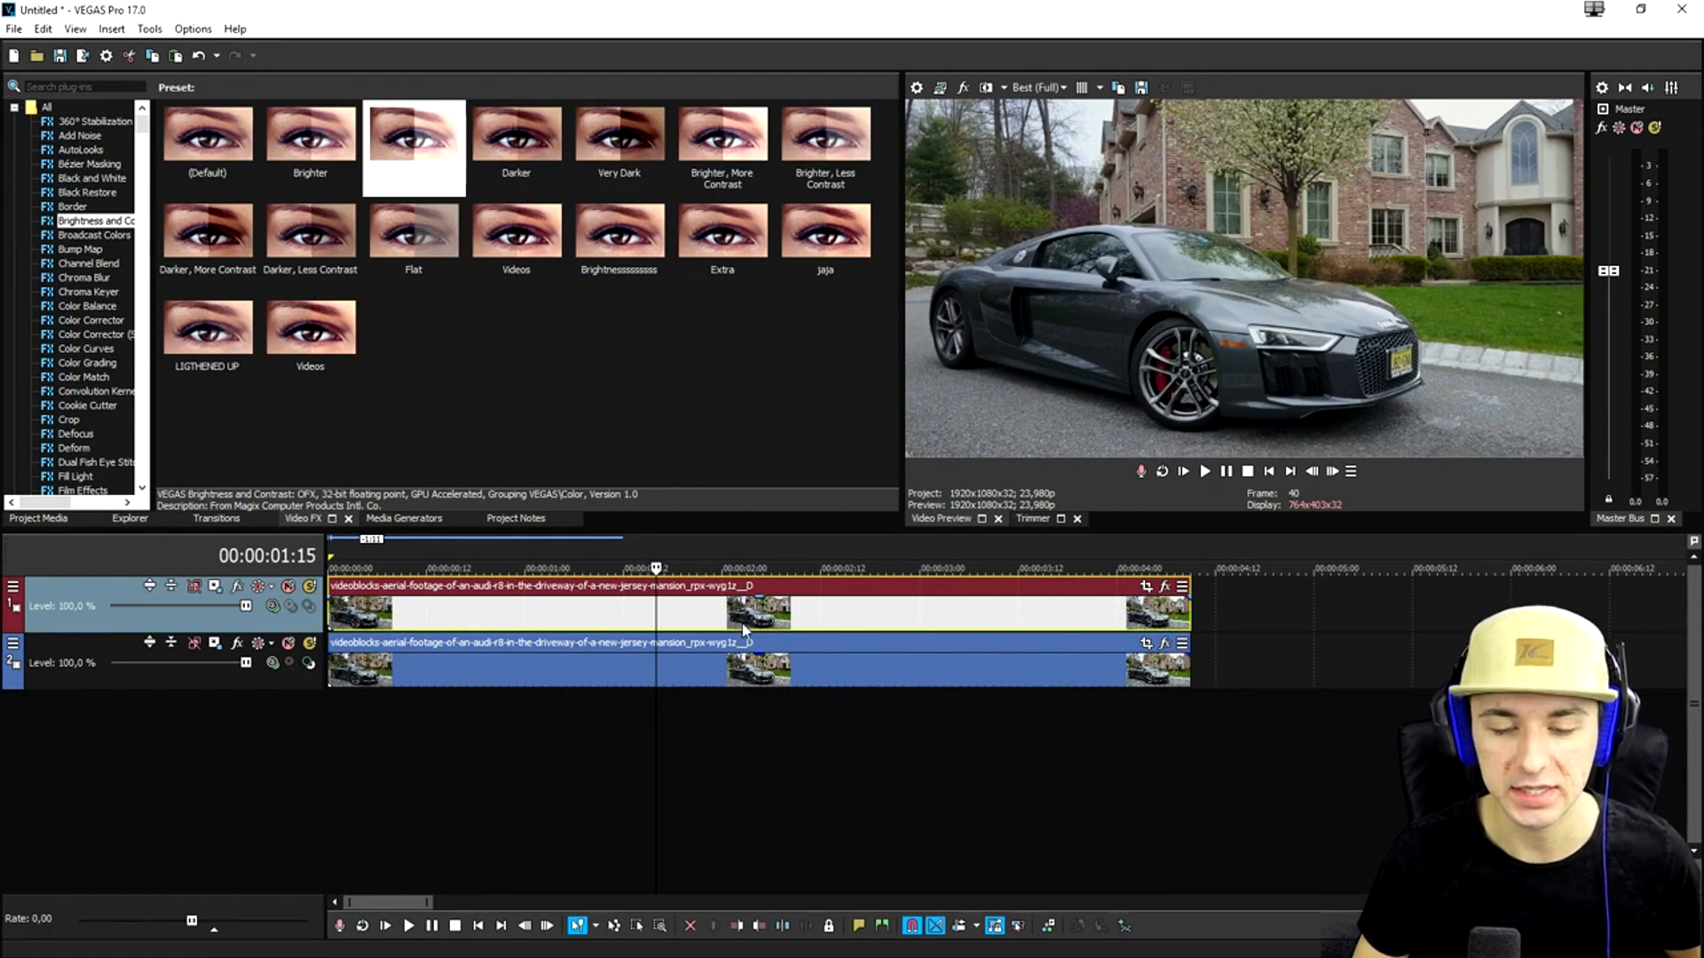
Make the lower clip fully transparent and apply the Bézier Masking (Default) preset to the upper clip
{"action": "left_click", "coordinate": [741, 667]}
{"action": "left_click_drag", "start_coordinate": [741, 637], "coordinate": [738, 691]}
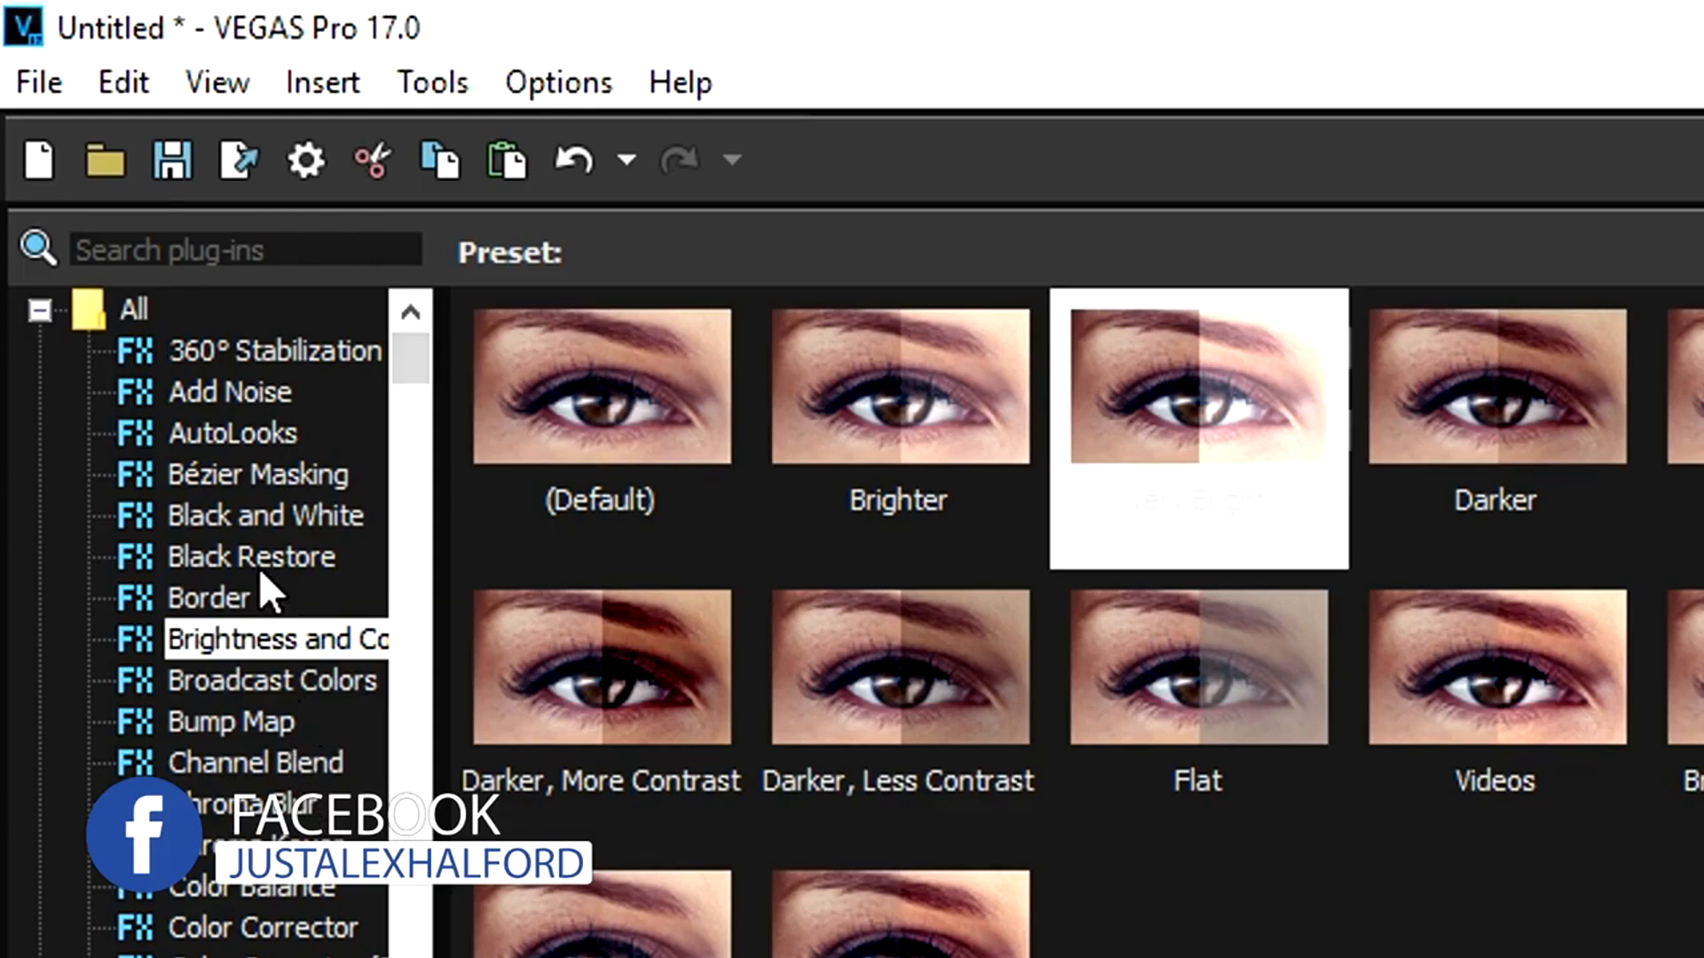
{"action": "left_click", "coordinate": [277, 479]}
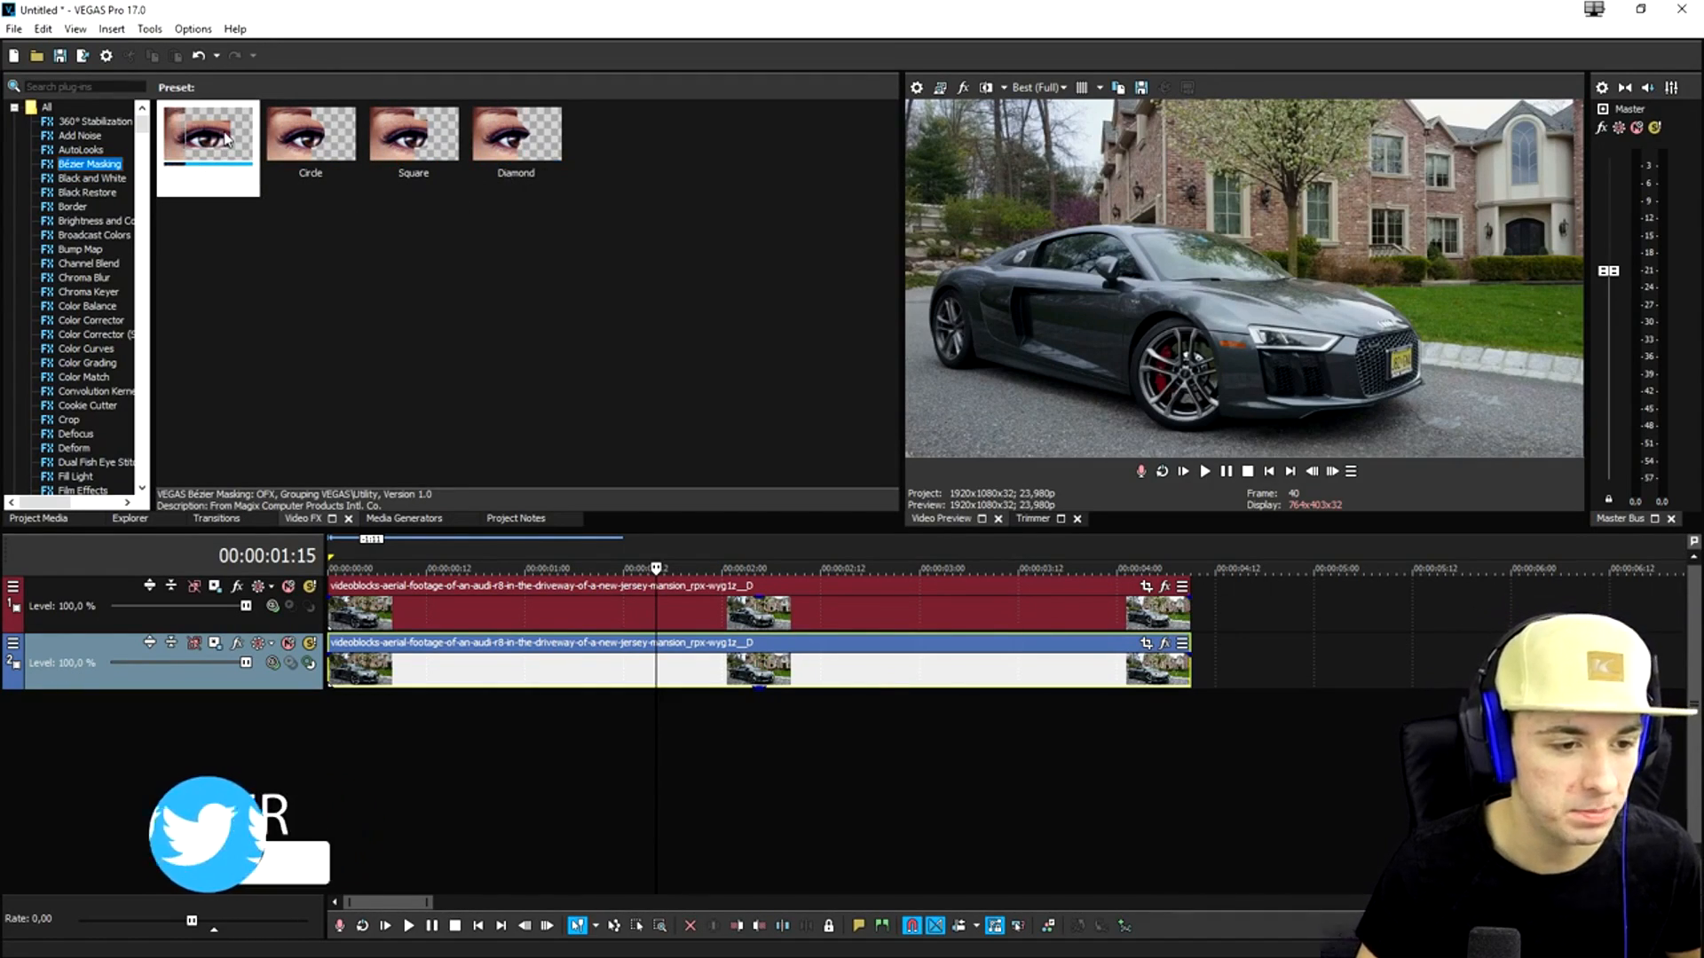
{"action": "left_click_drag", "start_coordinate": [213, 142], "coordinate": [678, 605]}
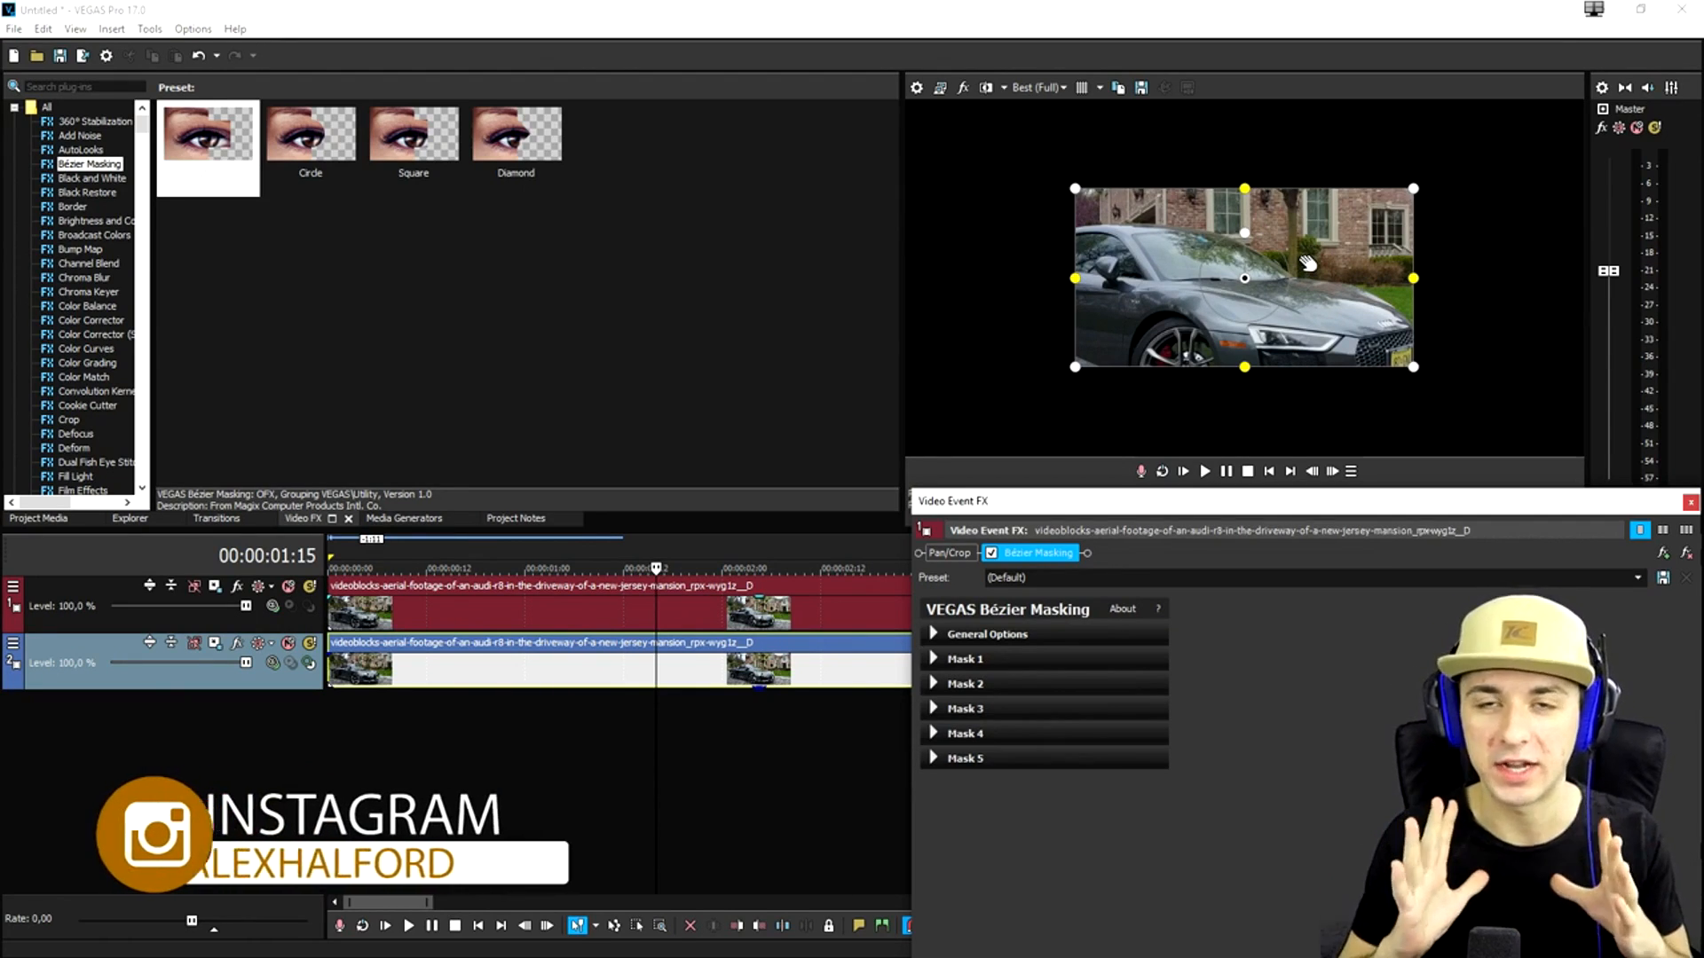
Shrink the rectangular mask, then rotate and position it over the car's front headlight
{"action": "left_click_drag", "start_coordinate": [1414, 189], "coordinate": [1348, 345]}
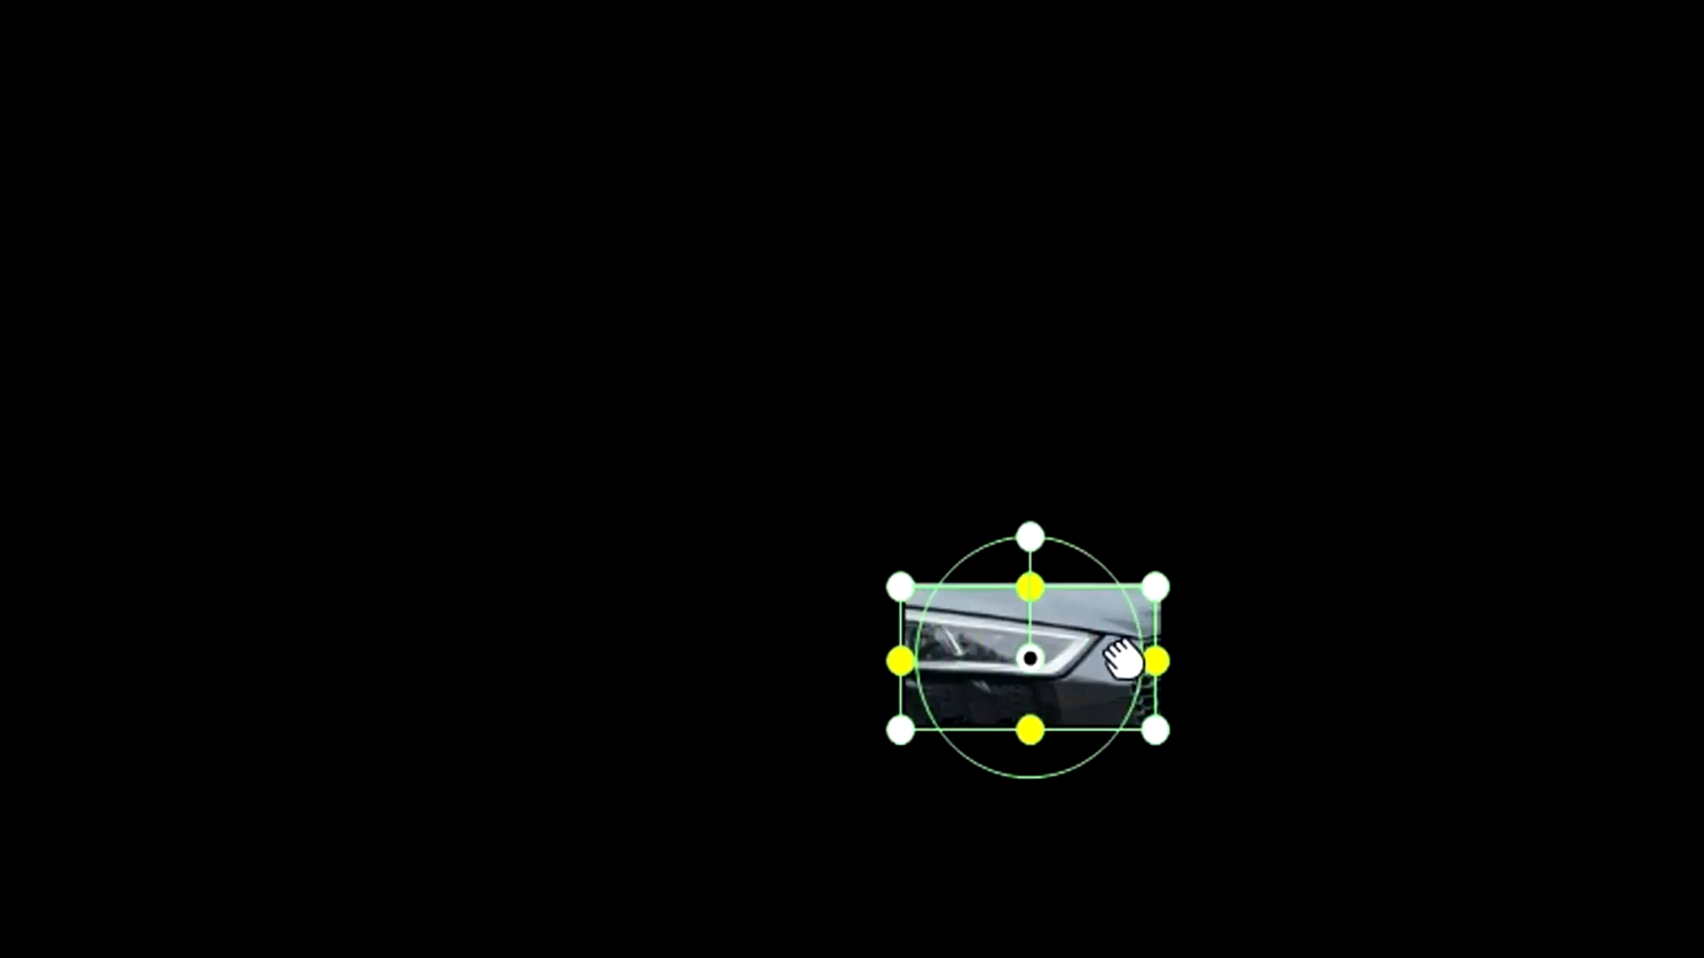
{"action": "left_click_drag", "start_coordinate": [1123, 658], "coordinate": [1084, 657]}
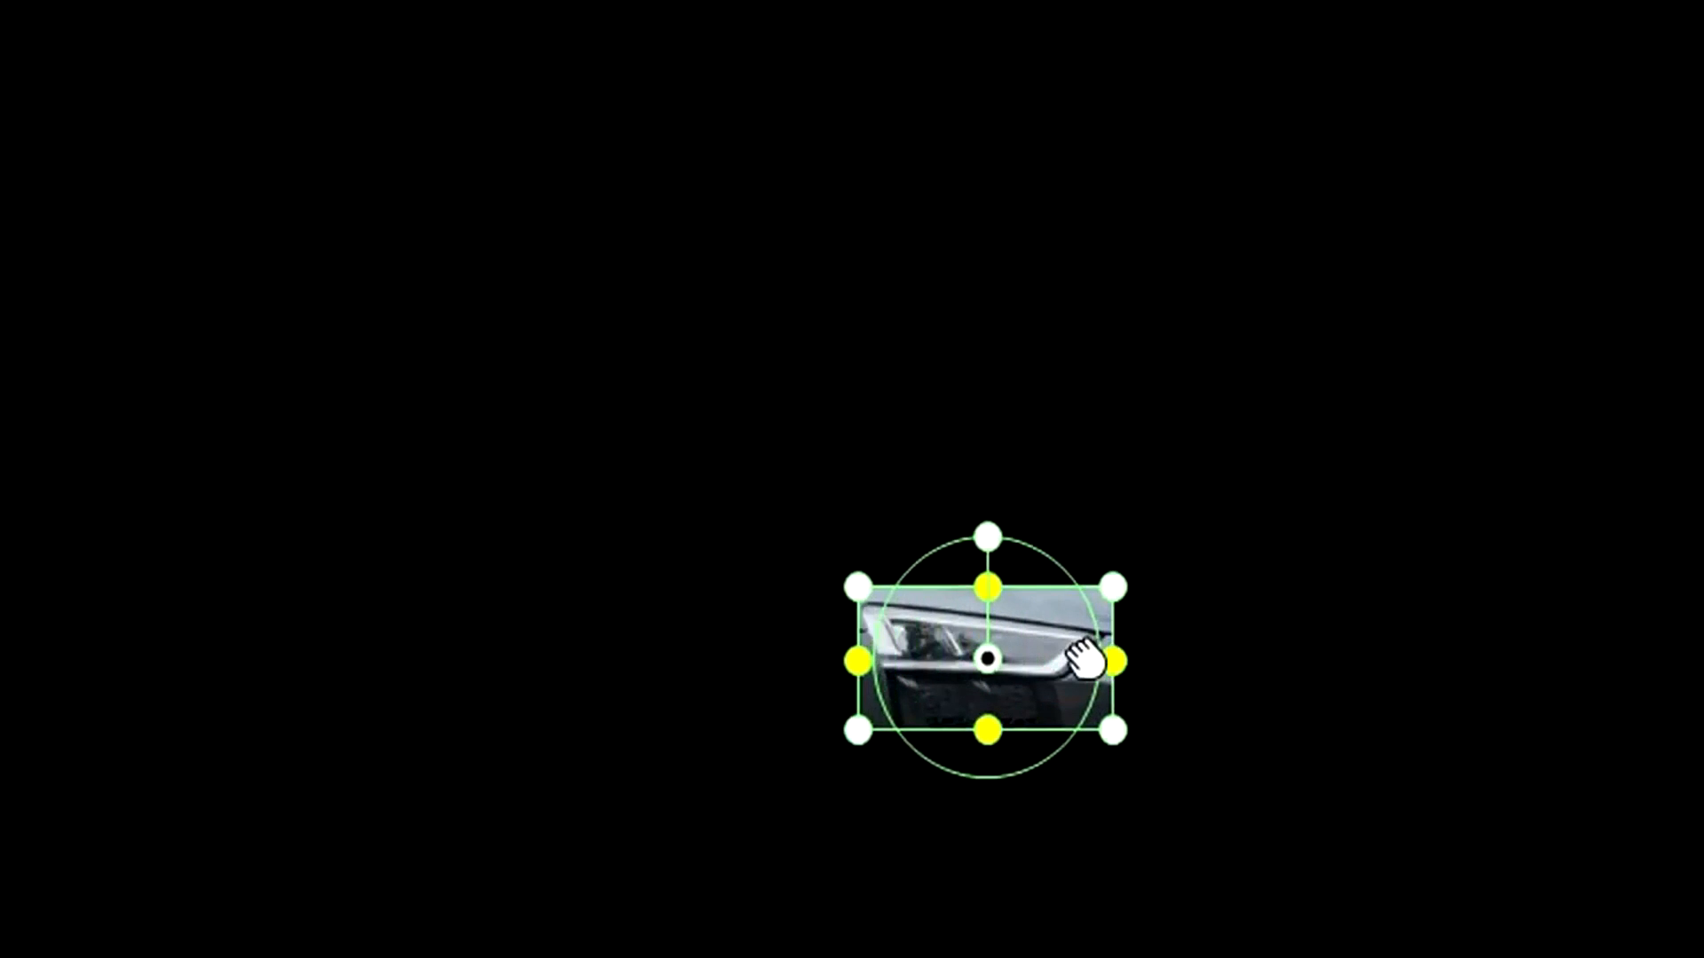
{"action": "left_click_drag", "start_coordinate": [1023, 550], "coordinate": [1035, 555]}
{"action": "left_click_drag", "start_coordinate": [1065, 647], "coordinate": [1052, 620]}
Set the lower clip's opacity to about 26%, tighten the mask around the headlight and close the effect window
{"action": "left_click_drag", "start_coordinate": [839, 653], "coordinate": [839, 689]}
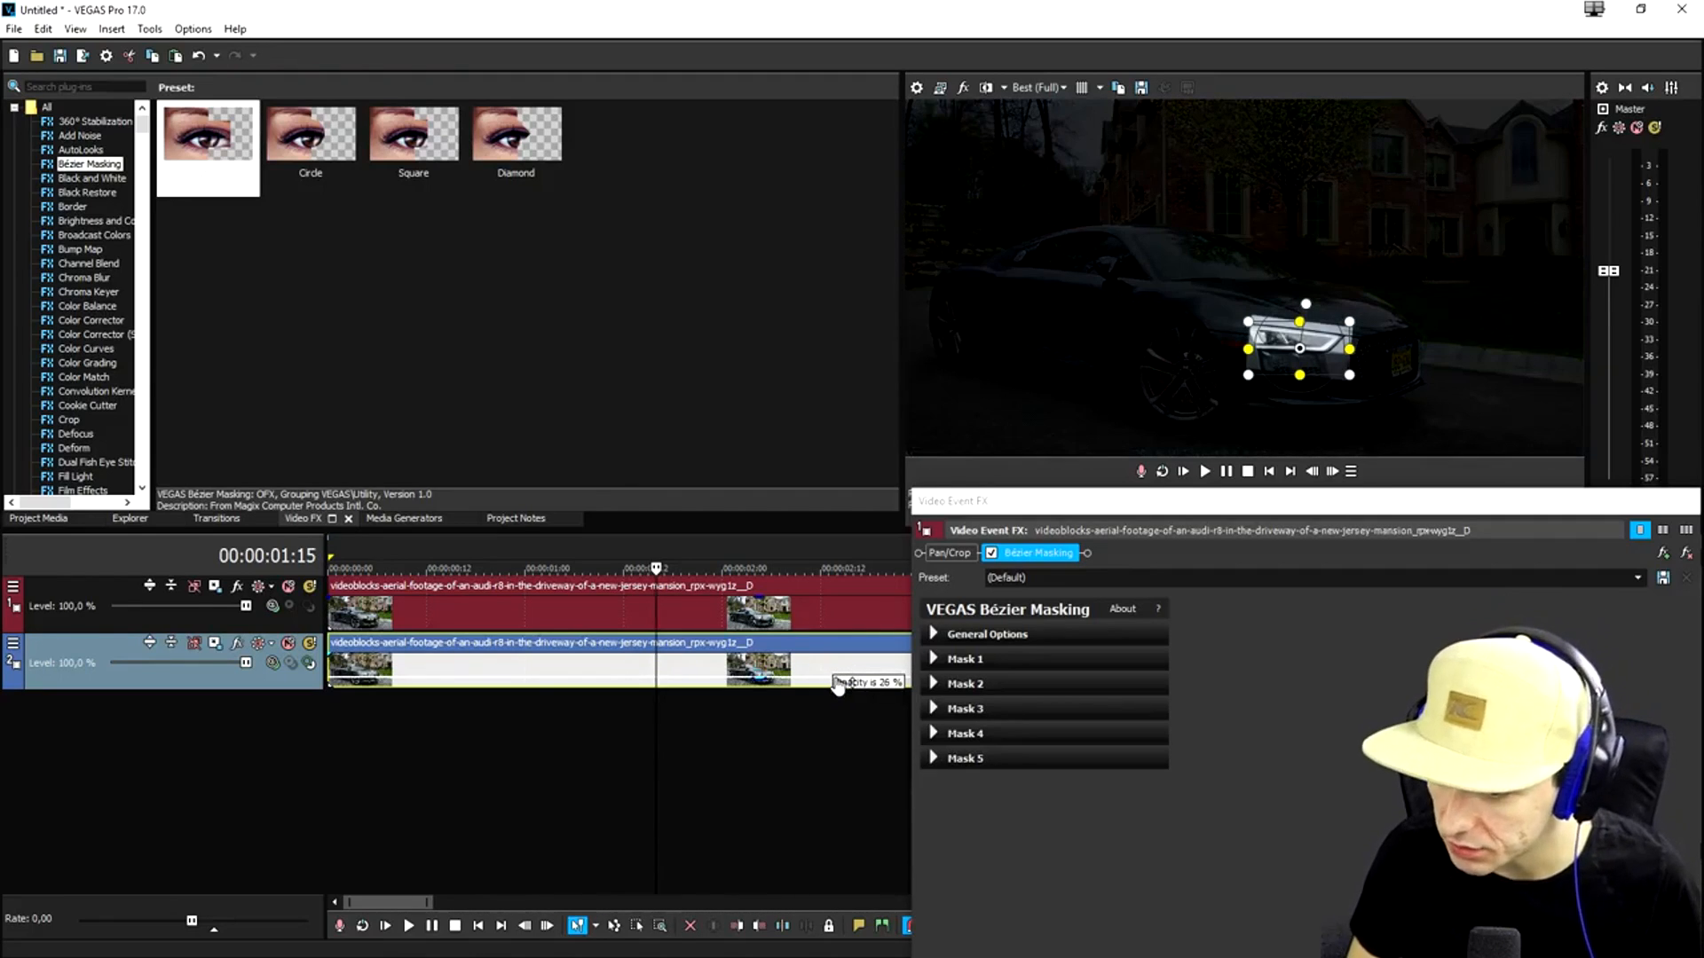
{"action": "left_click_drag", "start_coordinate": [1327, 345], "coordinate": [1321, 343]}
{"action": "left_click_drag", "start_coordinate": [1369, 510], "coordinate": [1090, 527]}
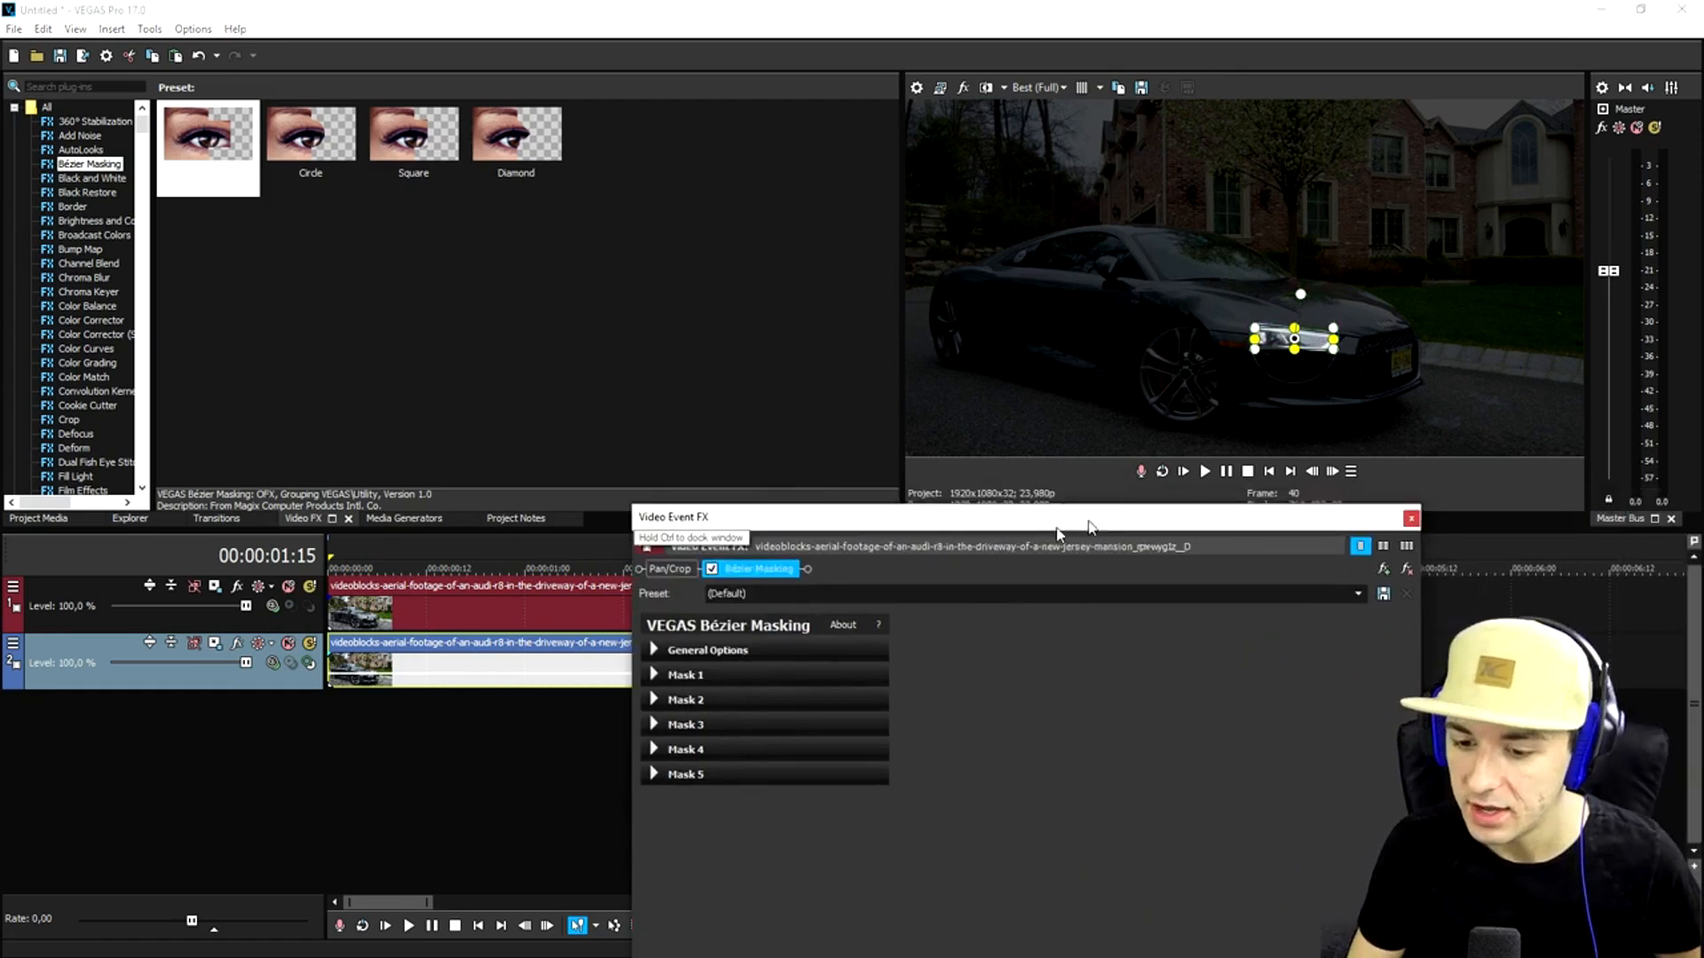
{"action": "left_click", "coordinate": [1411, 518]}
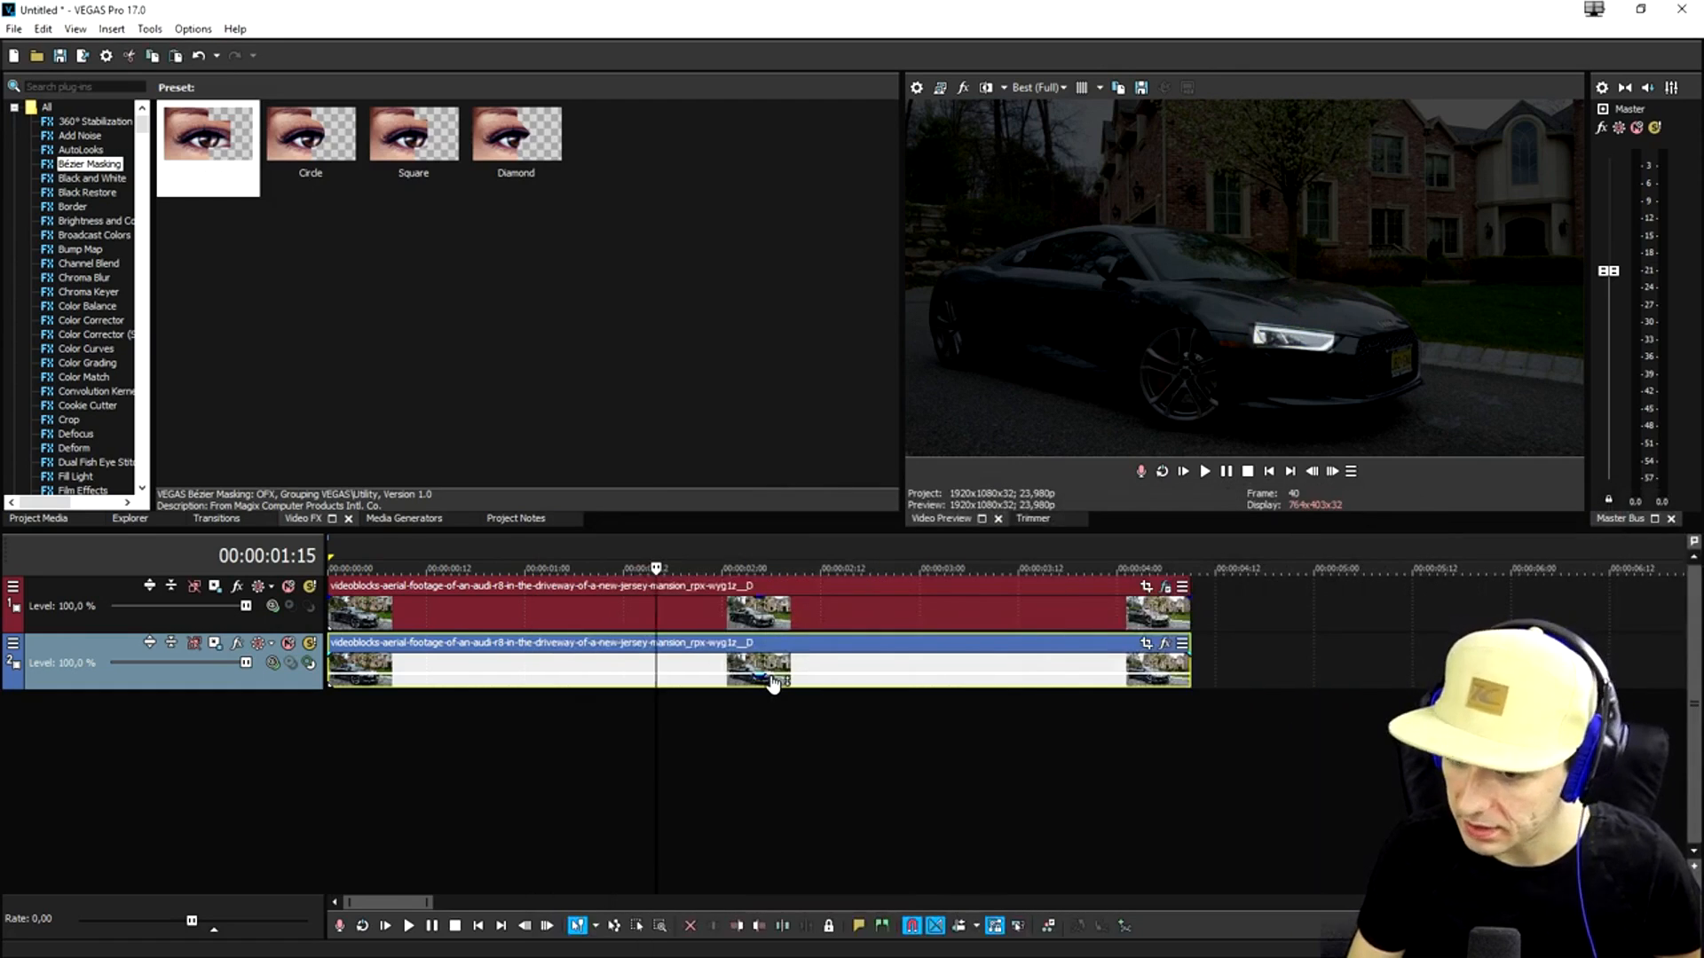
Reopen the upper clip's Bézier Masking settings and start motion tracking for Mask 1
{"action": "left_click", "coordinate": [1165, 587]}
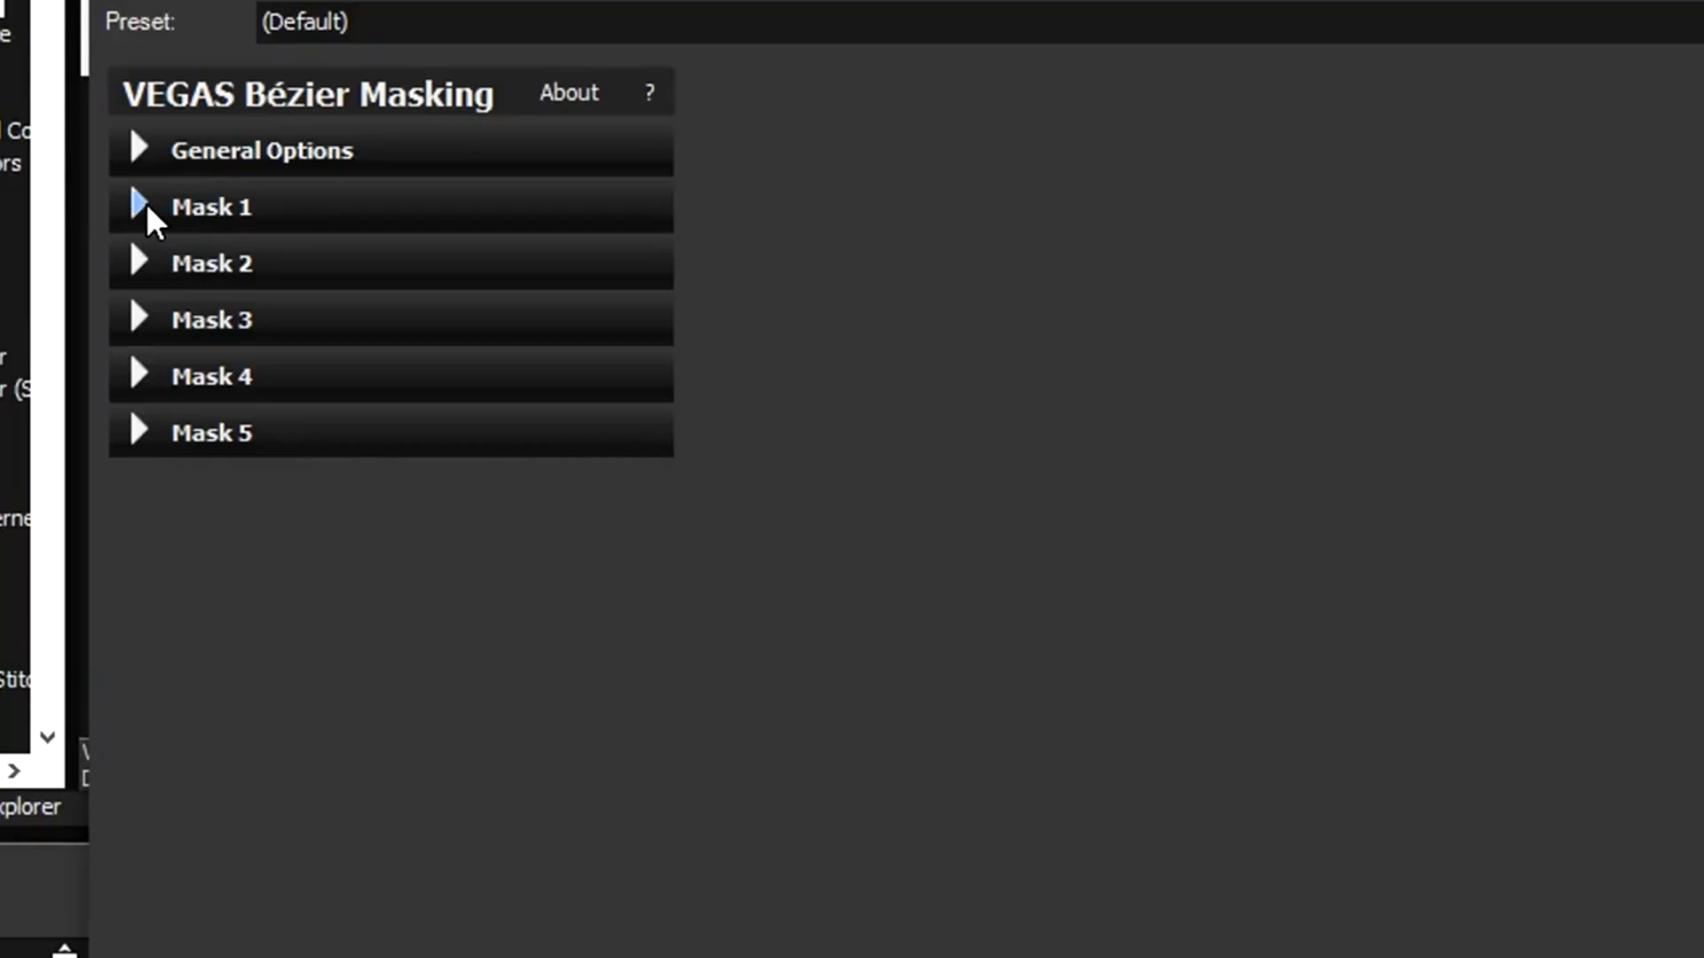
{"action": "left_click", "coordinate": [140, 204]}
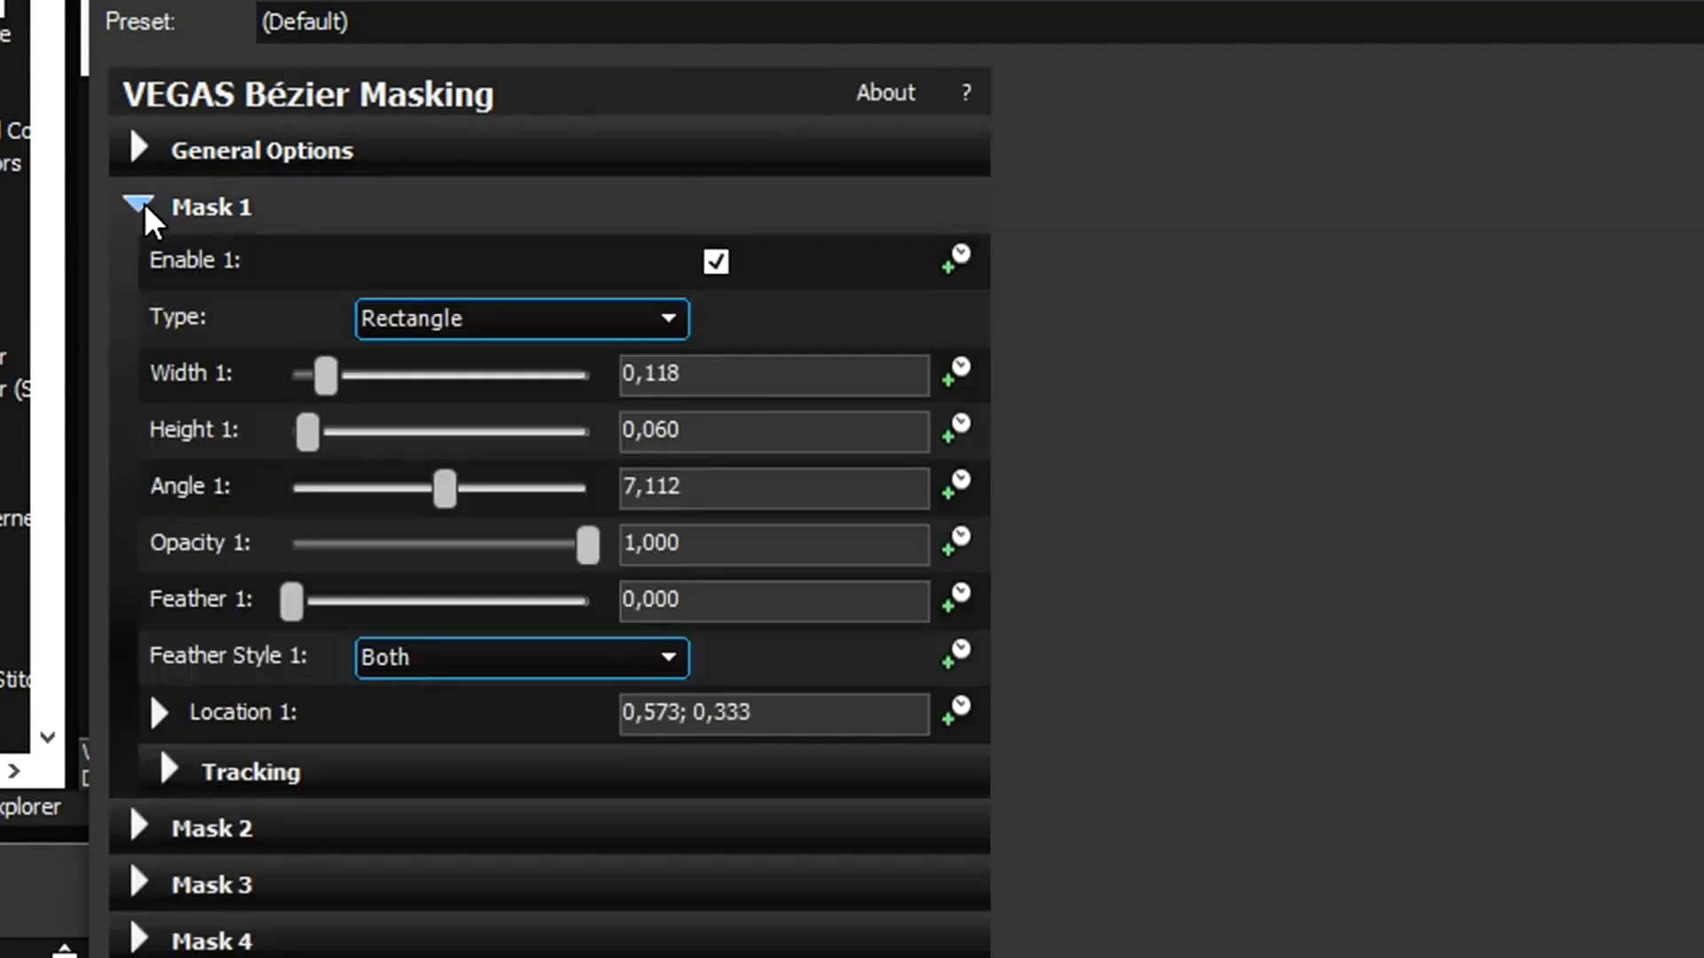
{"action": "left_click", "coordinate": [167, 770]}
{"action": "left_click", "coordinate": [502, 886]}
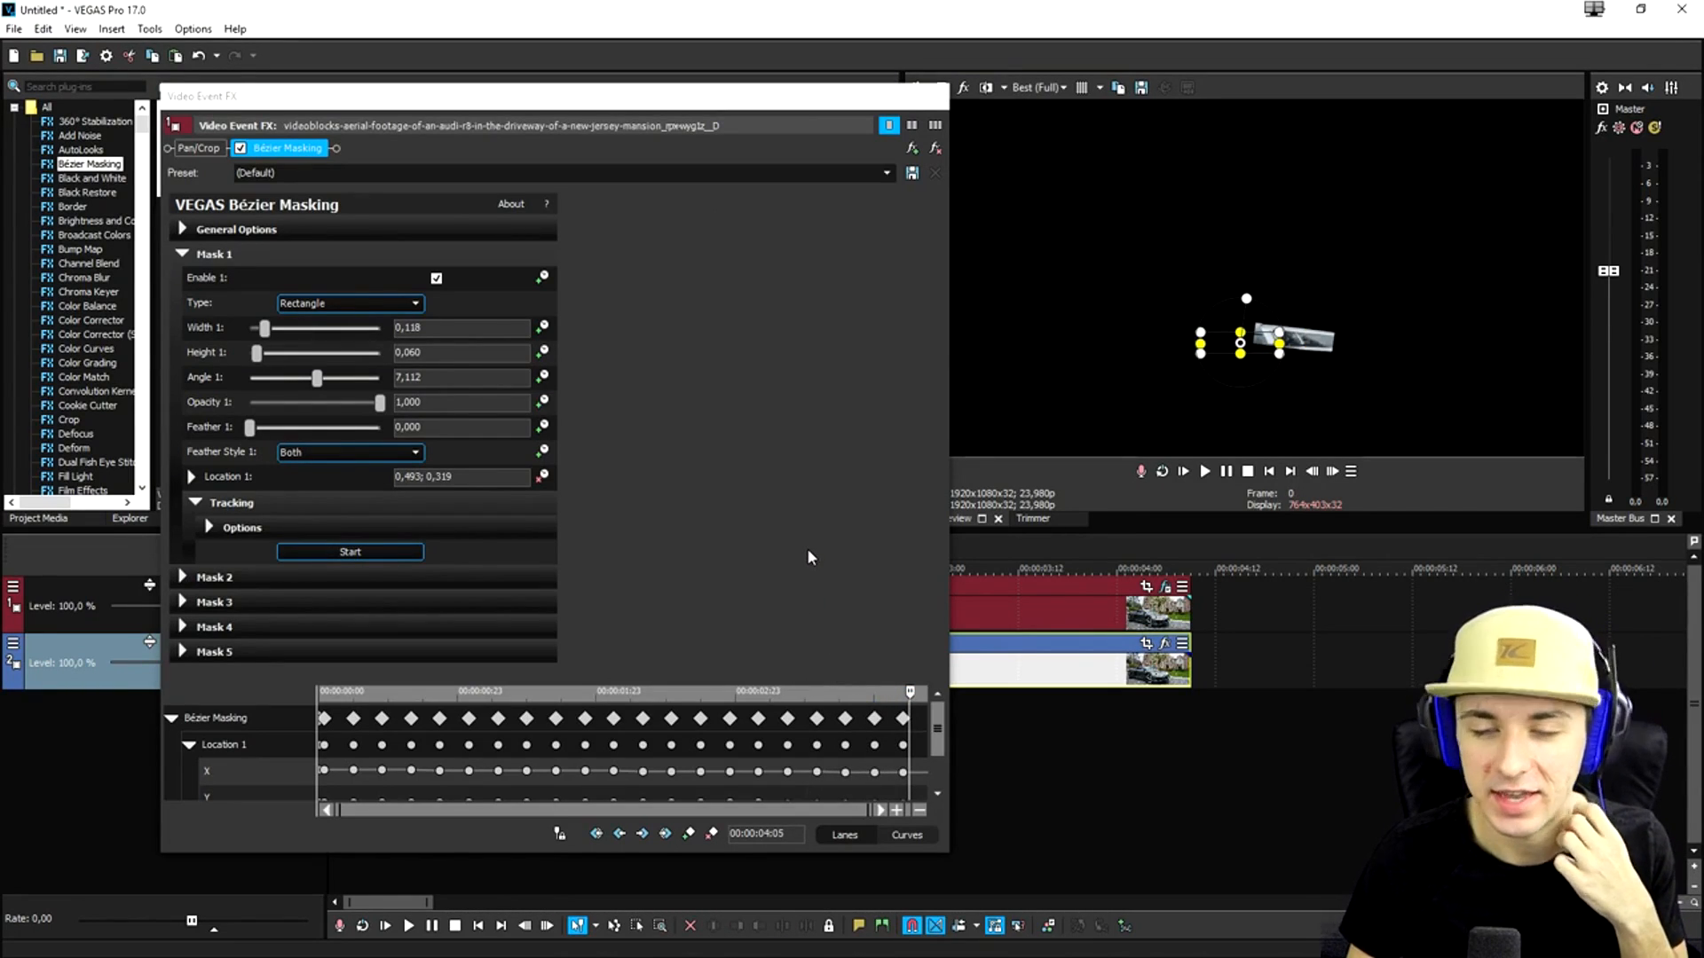
Play back the upper clip to check how the tracked mask follows the headlight
{"action": "left_click", "coordinate": [1182, 468]}
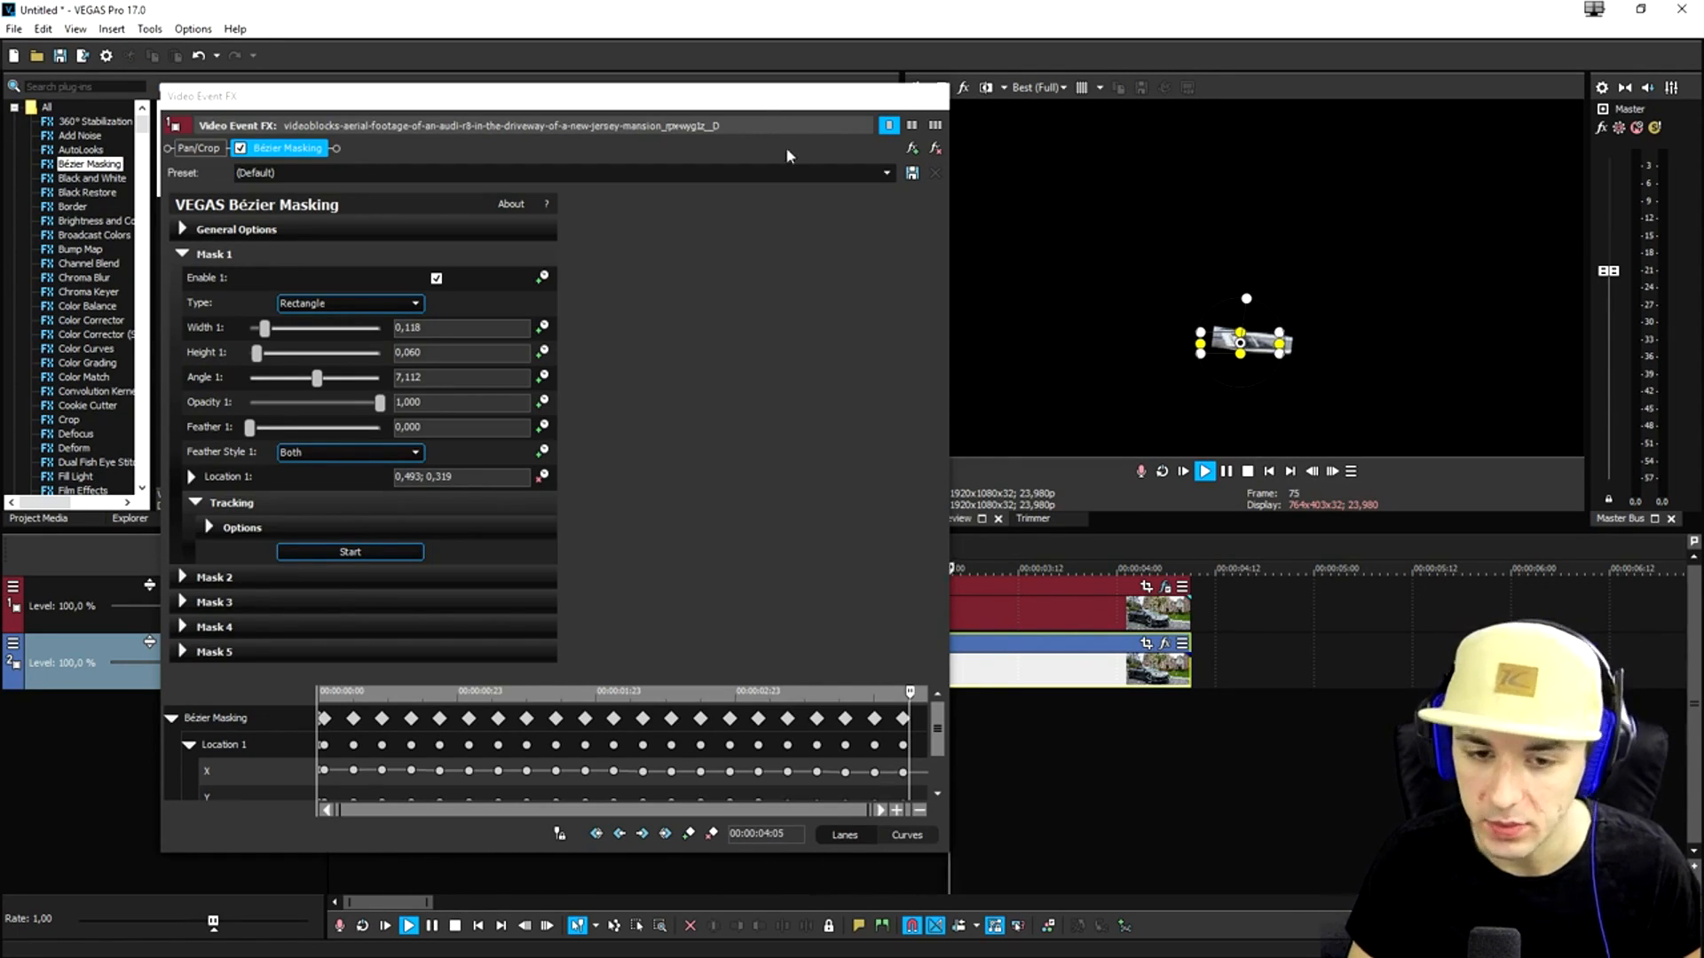
{"action": "left_click_drag", "start_coordinate": [677, 97], "coordinate": [1480, 371]}
{"action": "key", "text": "space"}
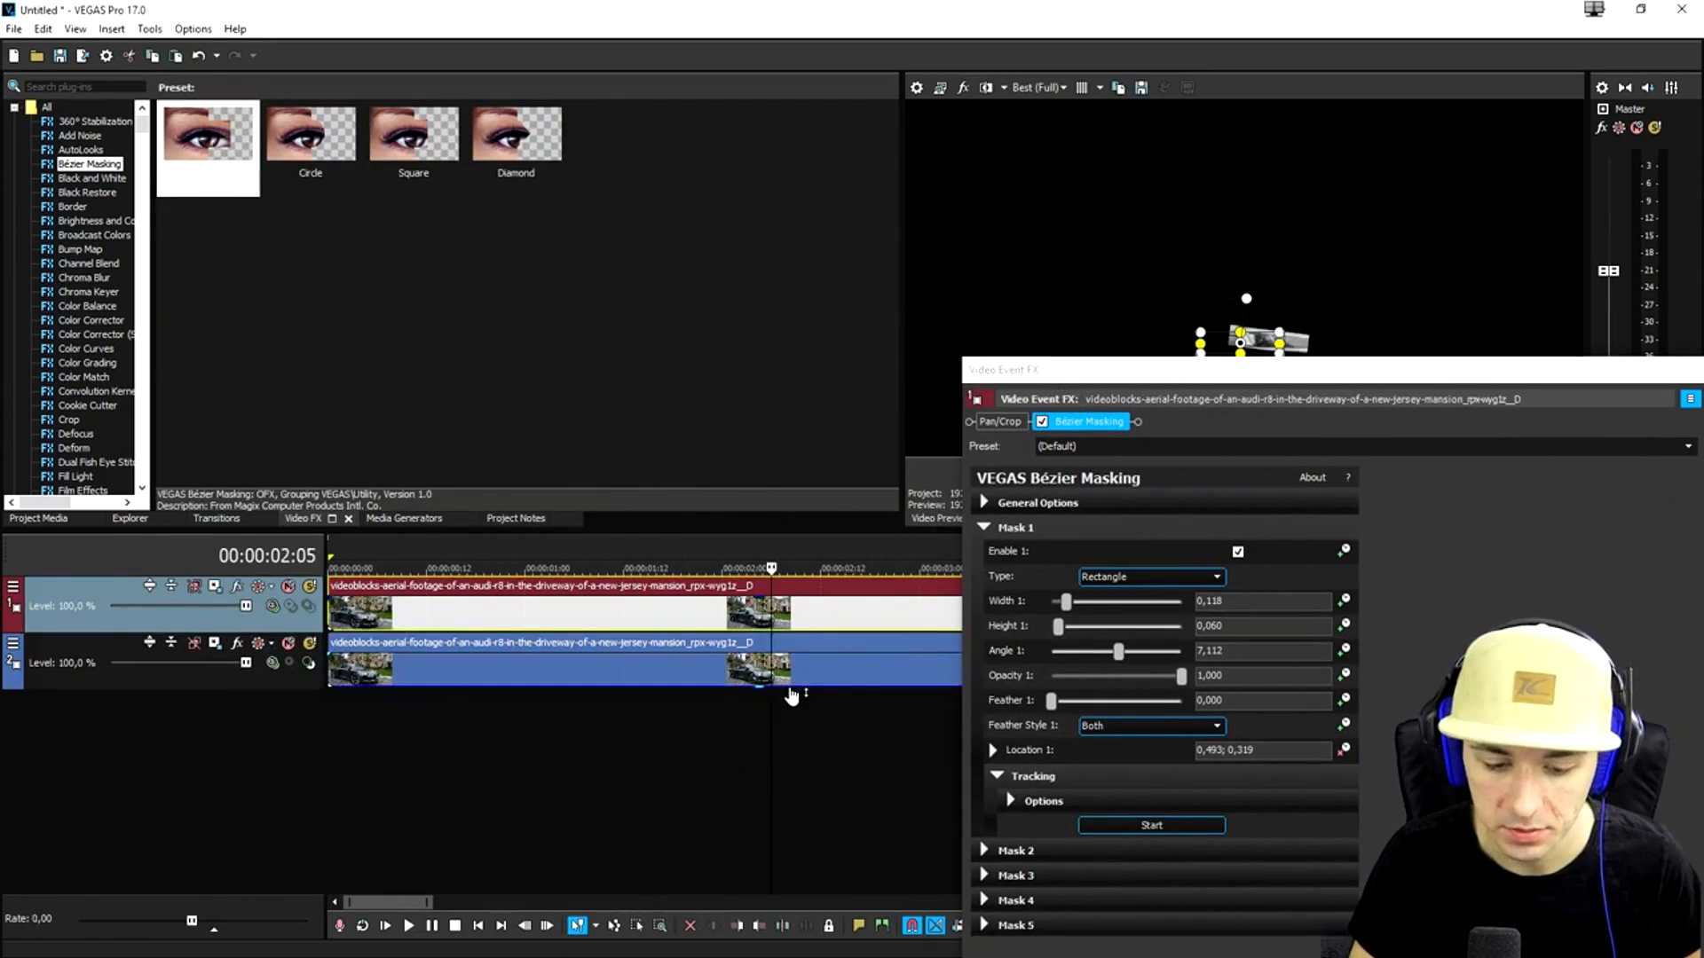
Partly reveal the lower clip, soften Mask 1 with a feather of about 5.1 and close the effect window
{"action": "left_click_drag", "start_coordinate": [1110, 370], "coordinate": [1162, 522]}
{"action": "left_click_drag", "start_coordinate": [822, 687], "coordinate": [824, 679]}
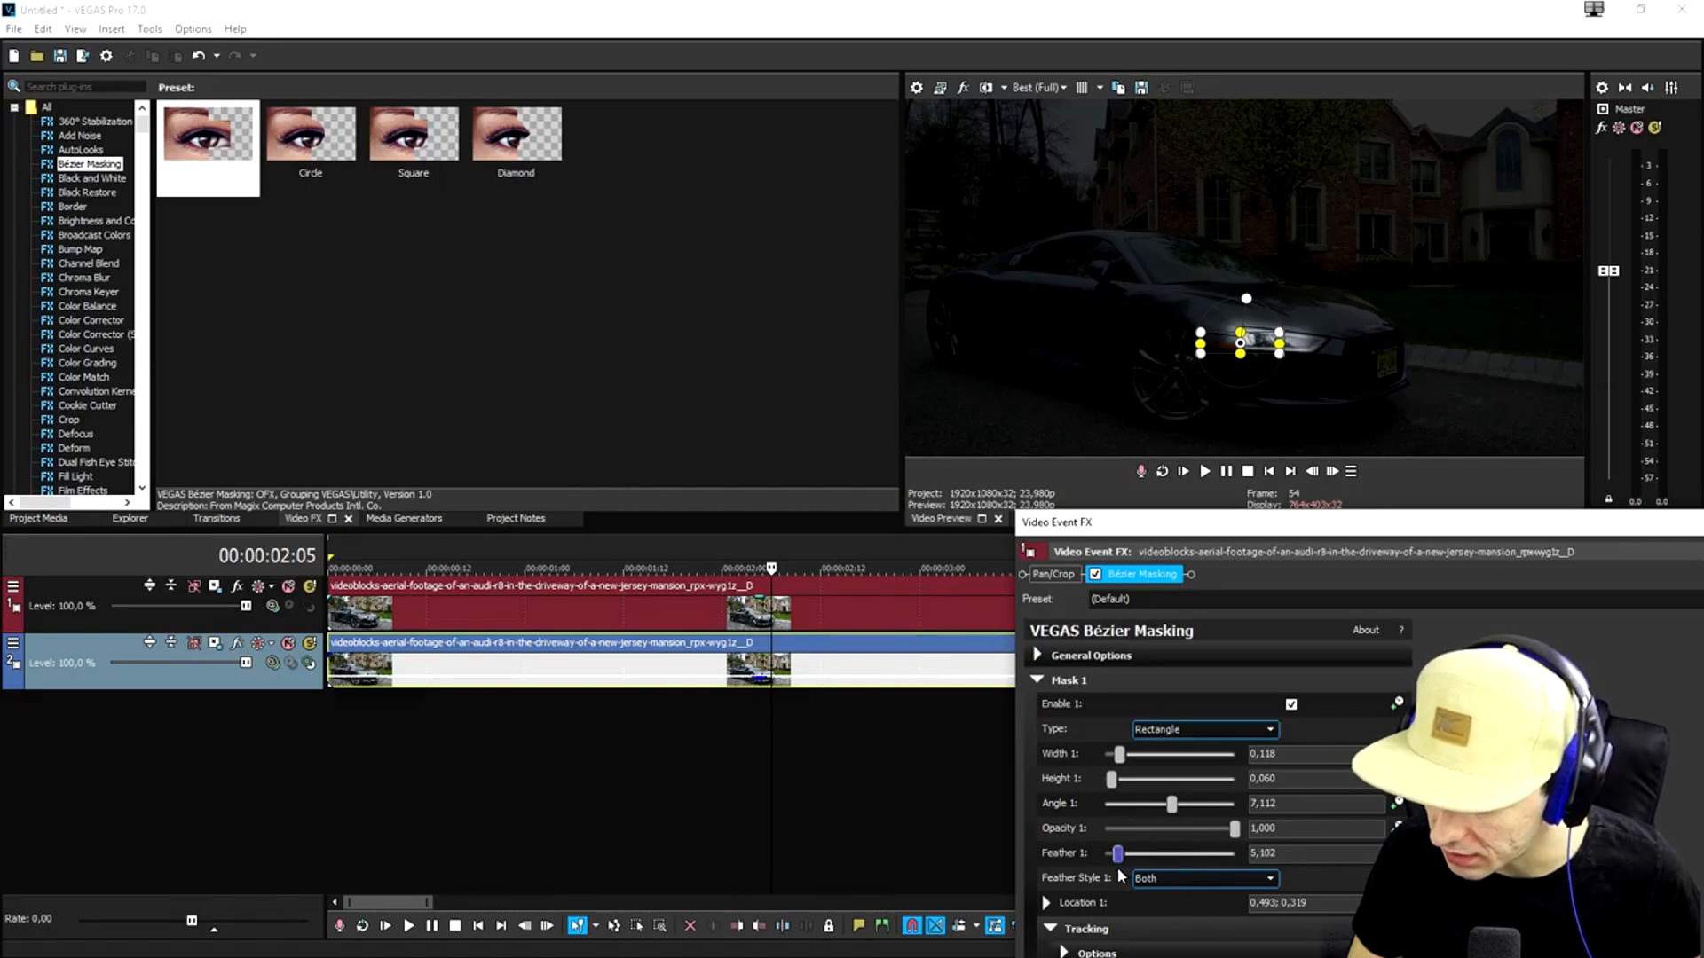
{"action": "left_click_drag", "start_coordinate": [1277, 525], "coordinate": [924, 557]}
{"action": "left_click", "coordinate": [1419, 557]}
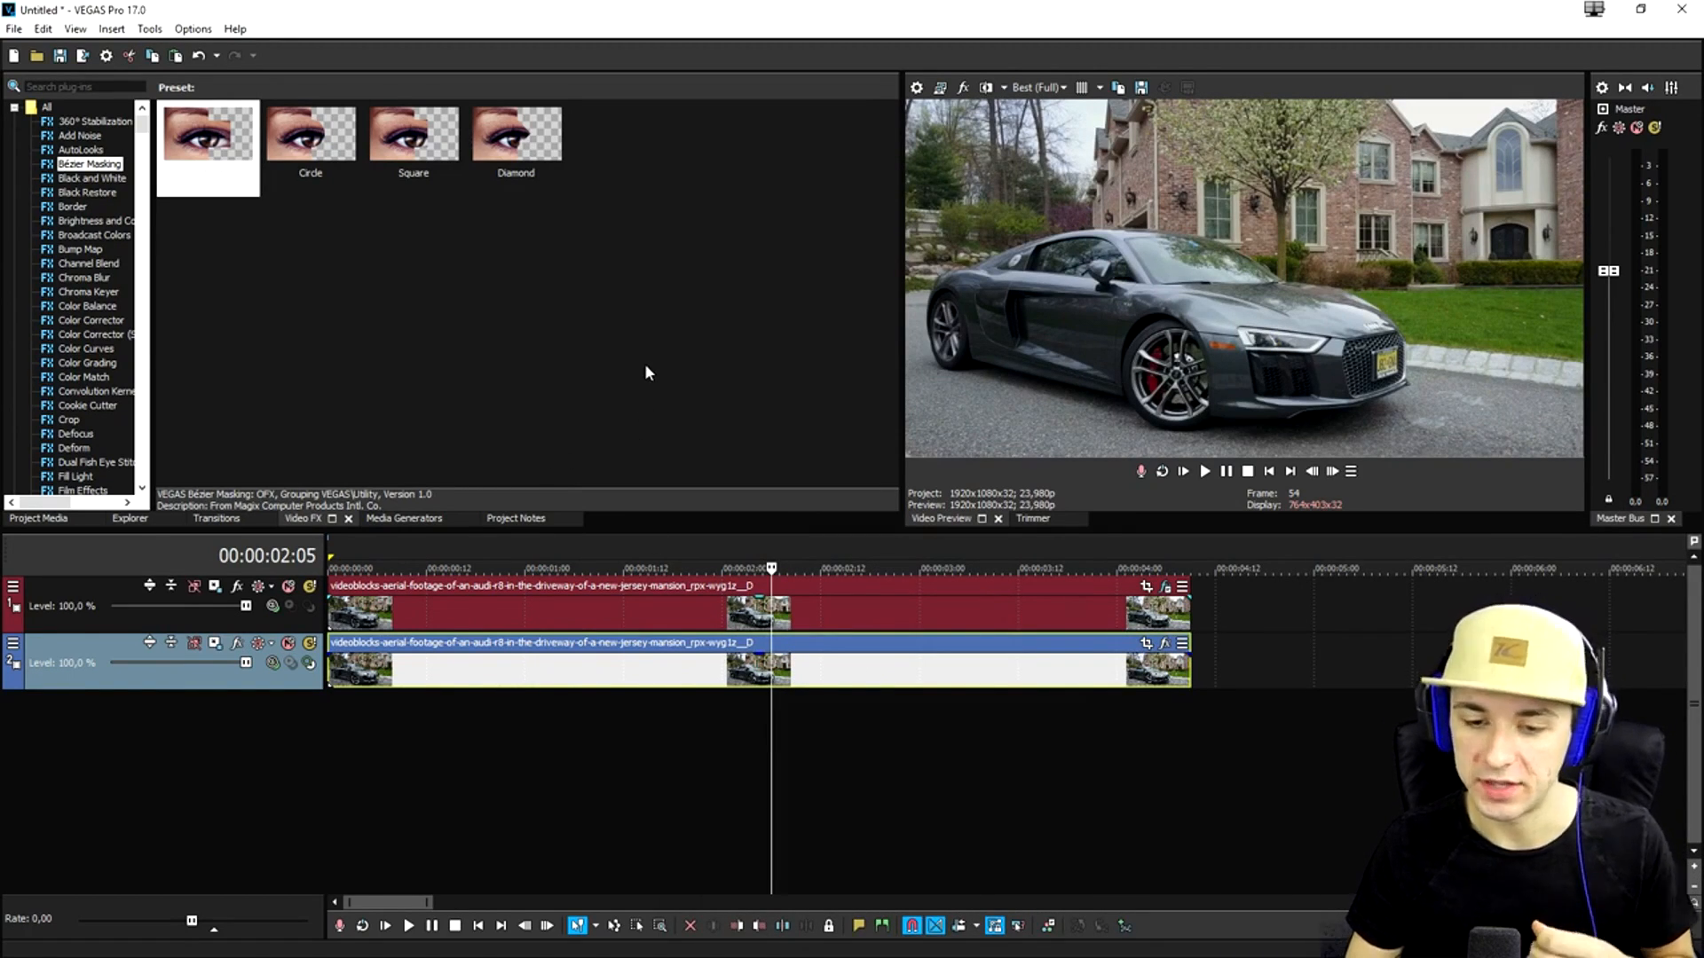
Apply the default Brightness and Contrast effect to the upper Audi clip and raise its brightness to about 0.633
{"action": "left_click", "coordinate": [89, 220]}
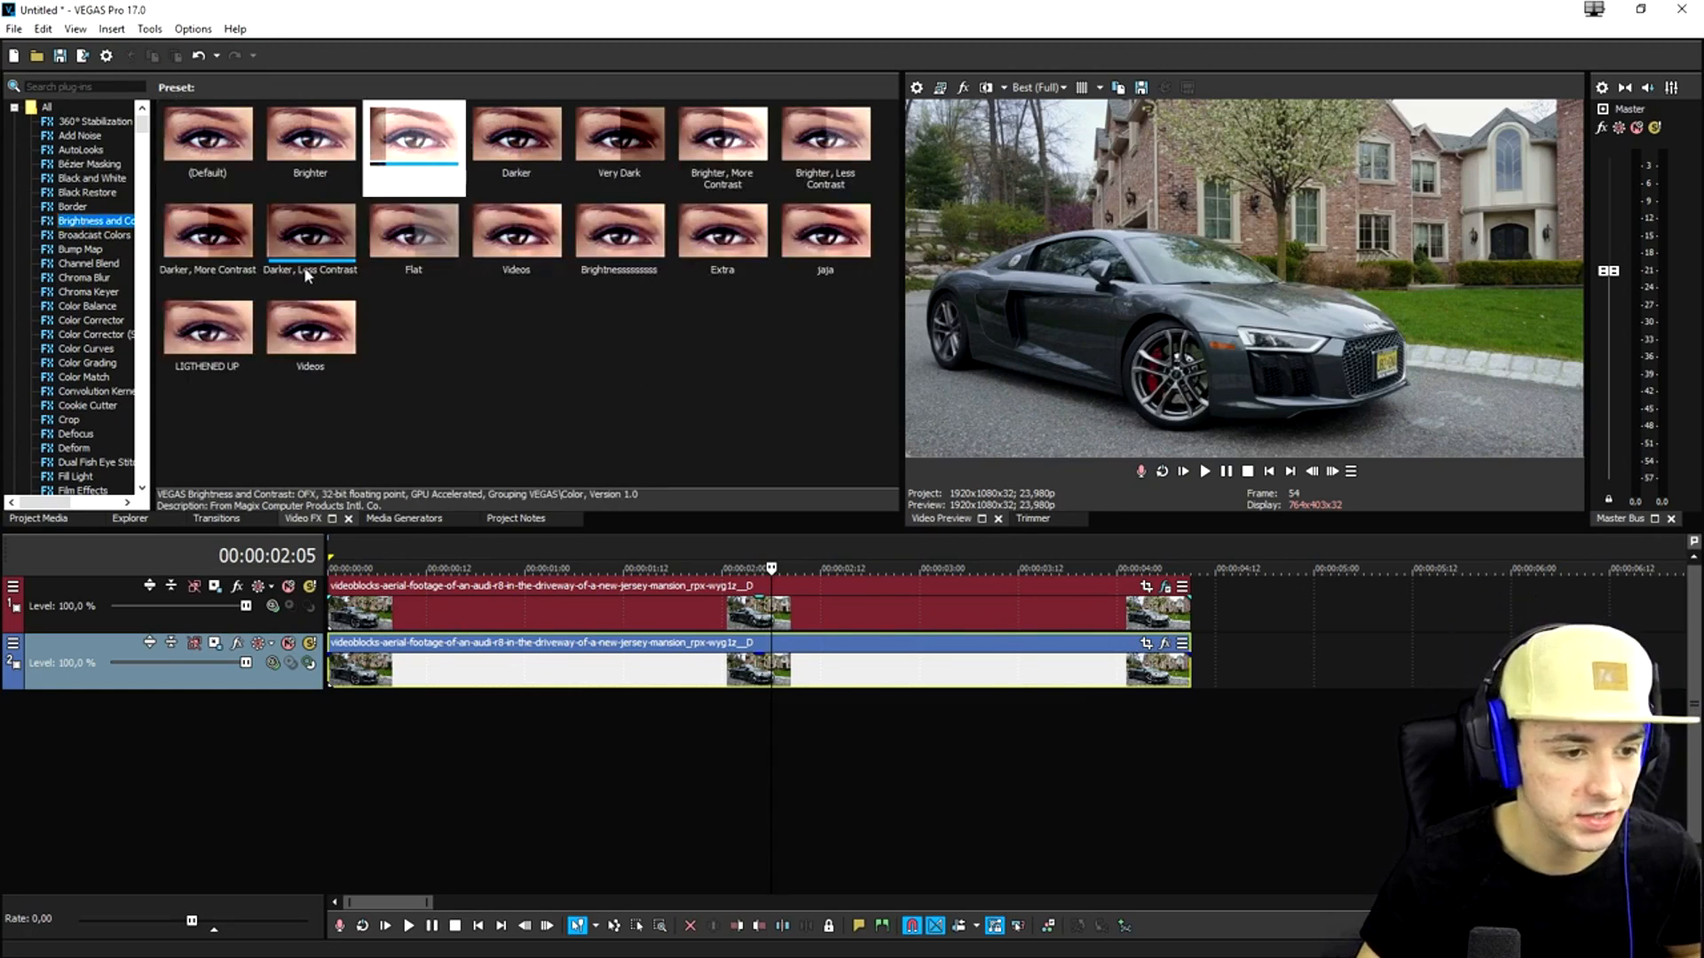
{"action": "left_click", "coordinate": [213, 152]}
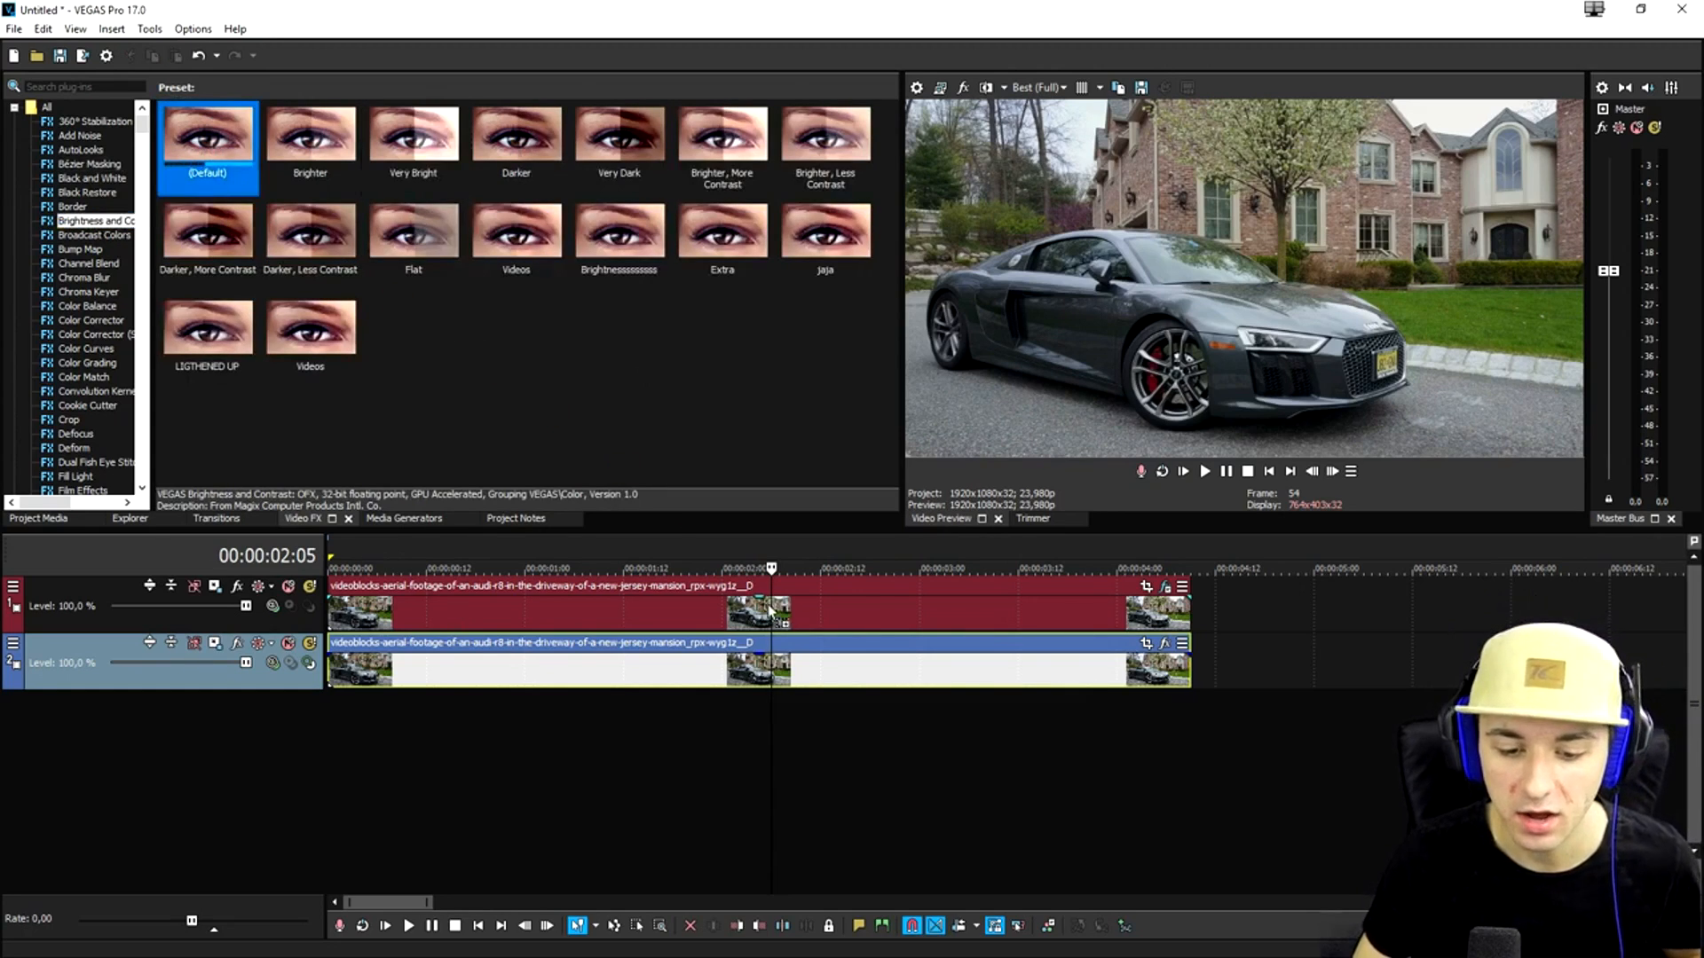
{"action": "left_click_drag", "start_coordinate": [815, 607], "coordinate": [807, 608]}
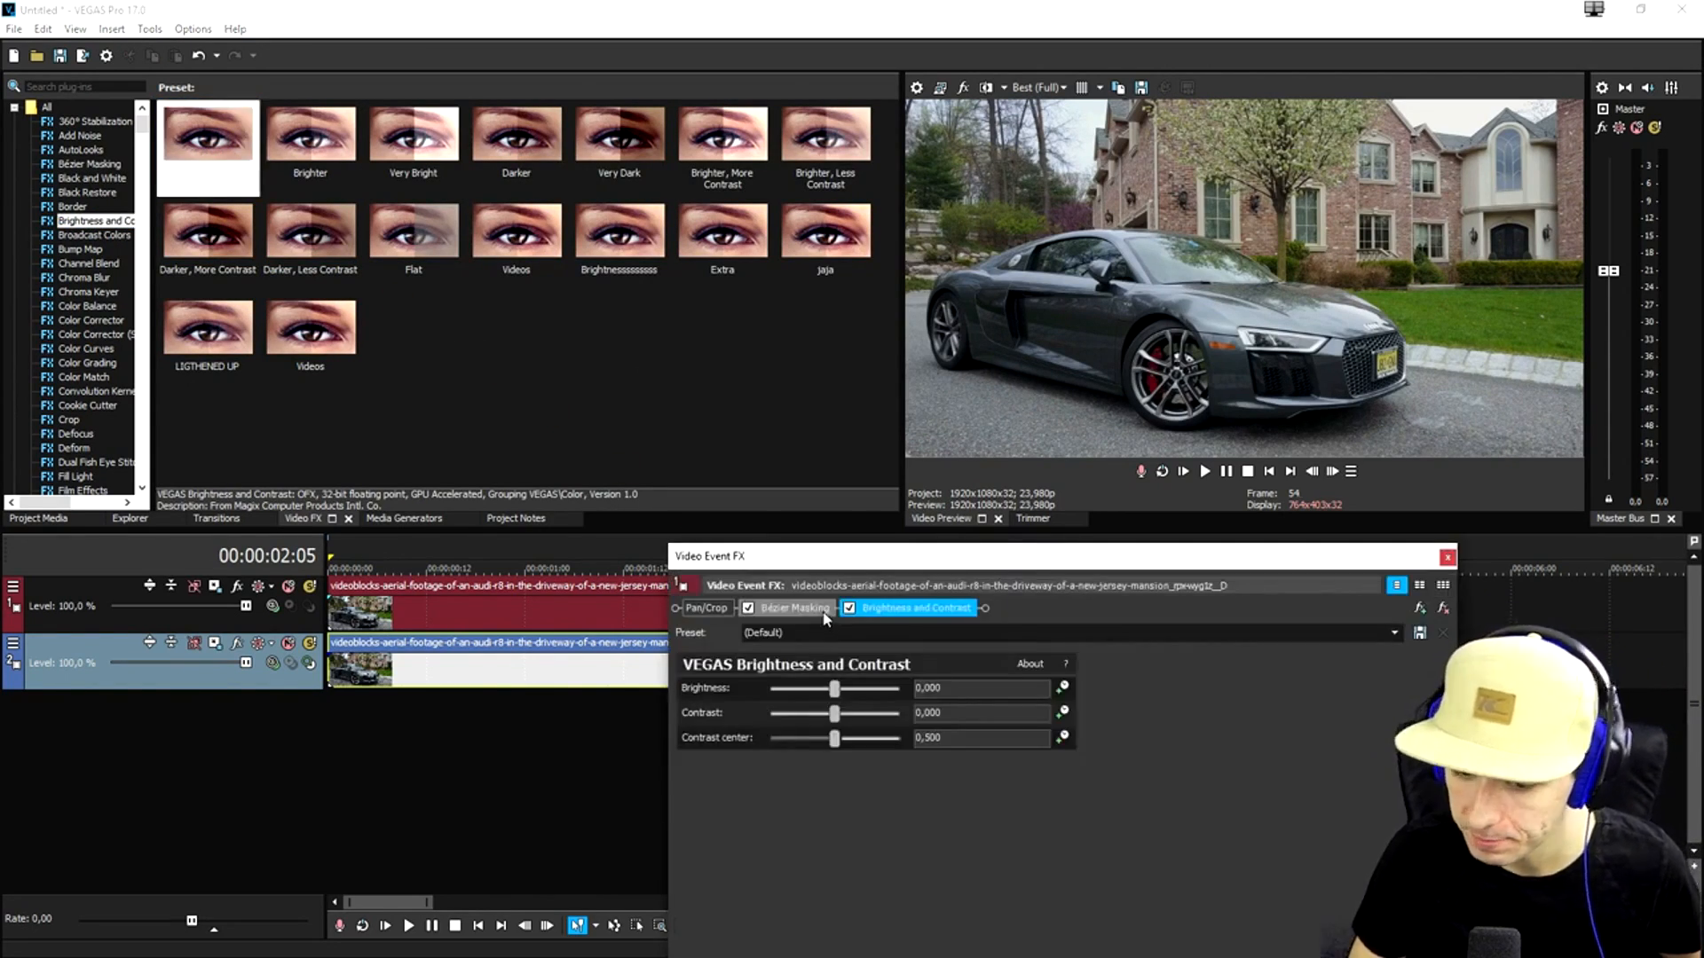
{"action": "left_click_drag", "start_coordinate": [834, 693], "coordinate": [874, 707]}
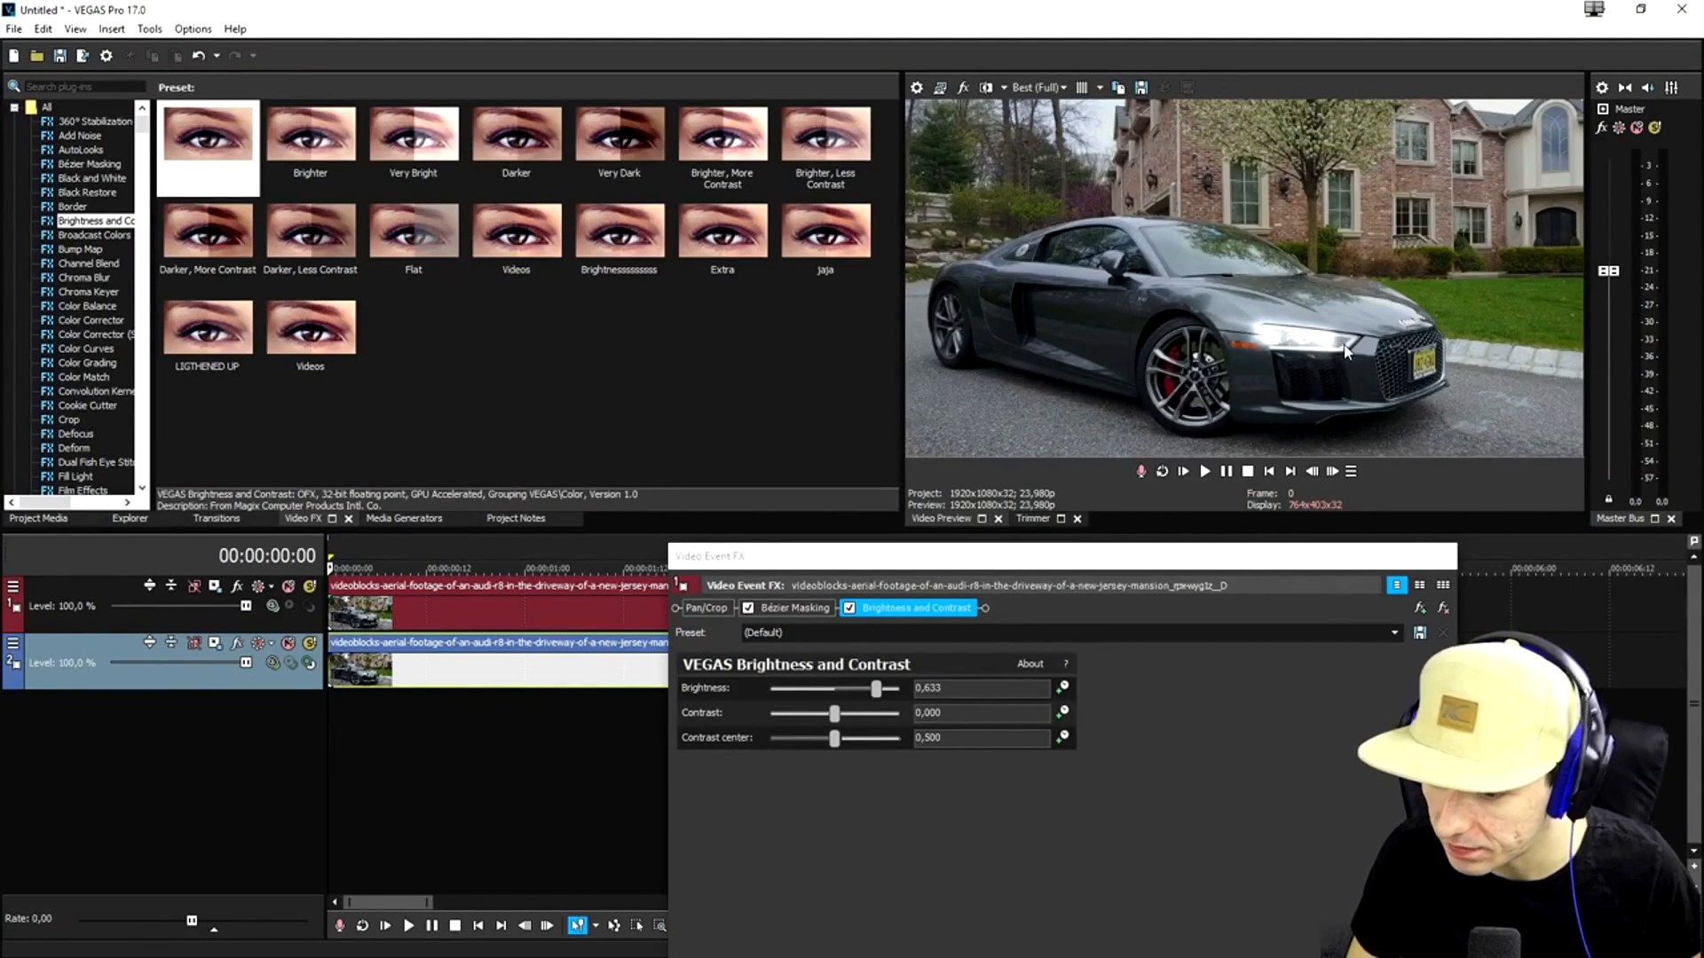
Widen Mask 1 to about 0.137, recentre it on the headlight at the clip's start and rerun its motion tracking
{"action": "left_click", "coordinate": [794, 612]}
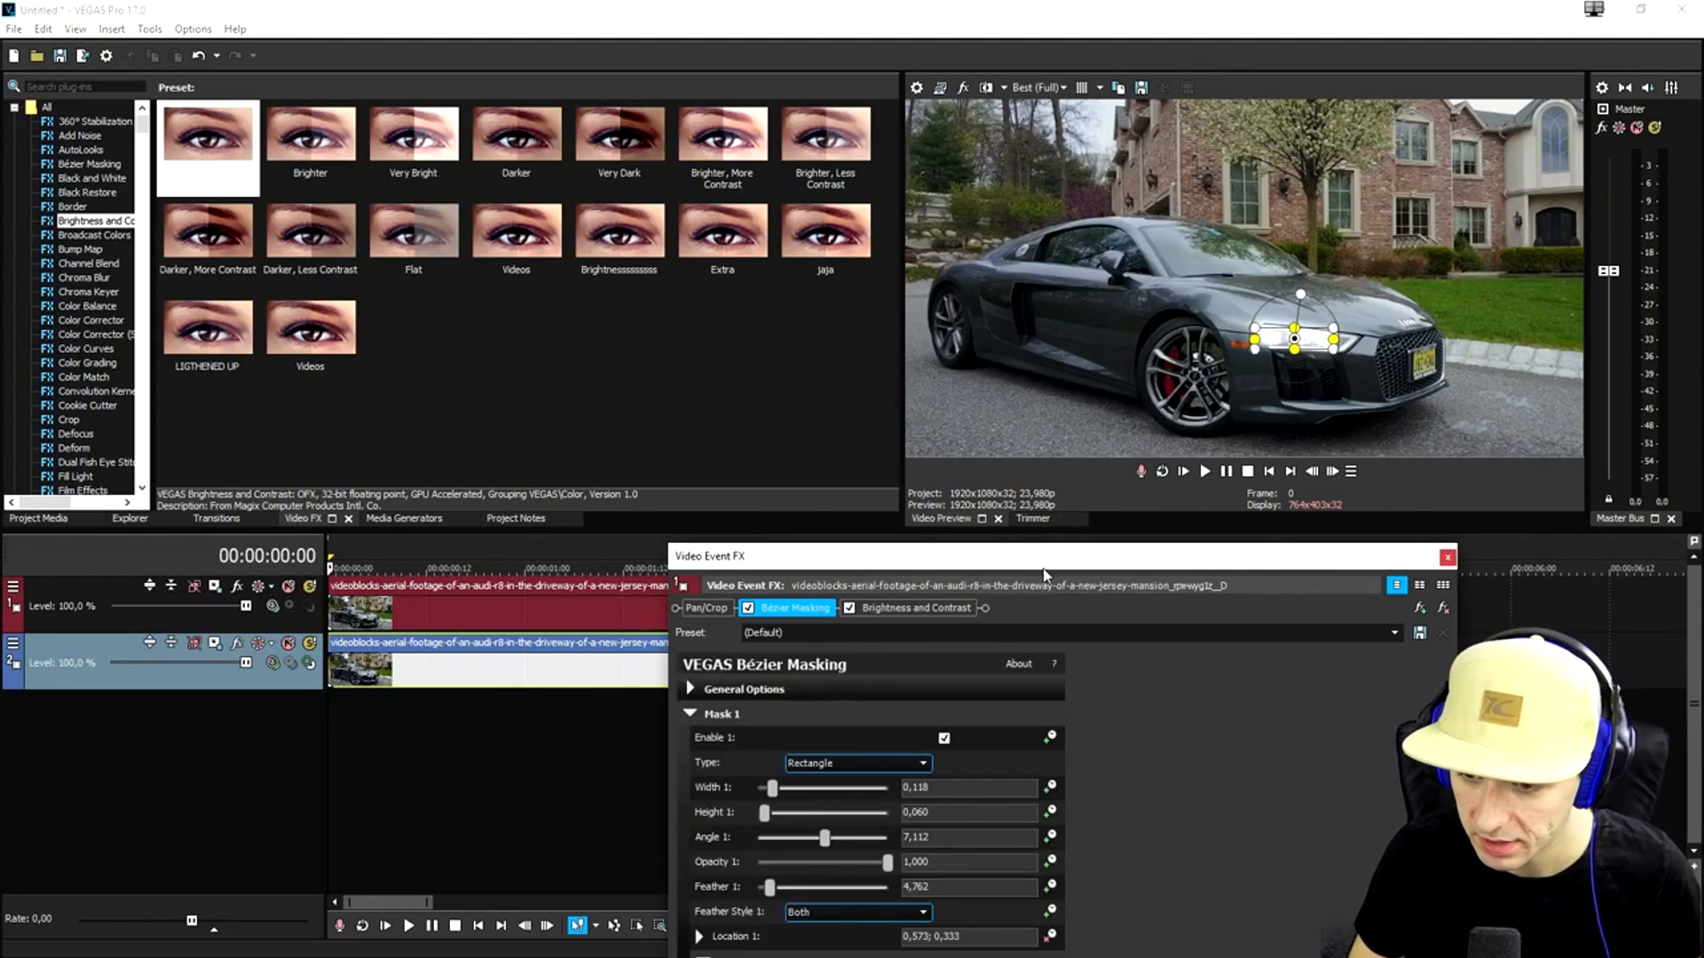
{"action": "left_click_drag", "start_coordinate": [1332, 341], "coordinate": [1333, 346]}
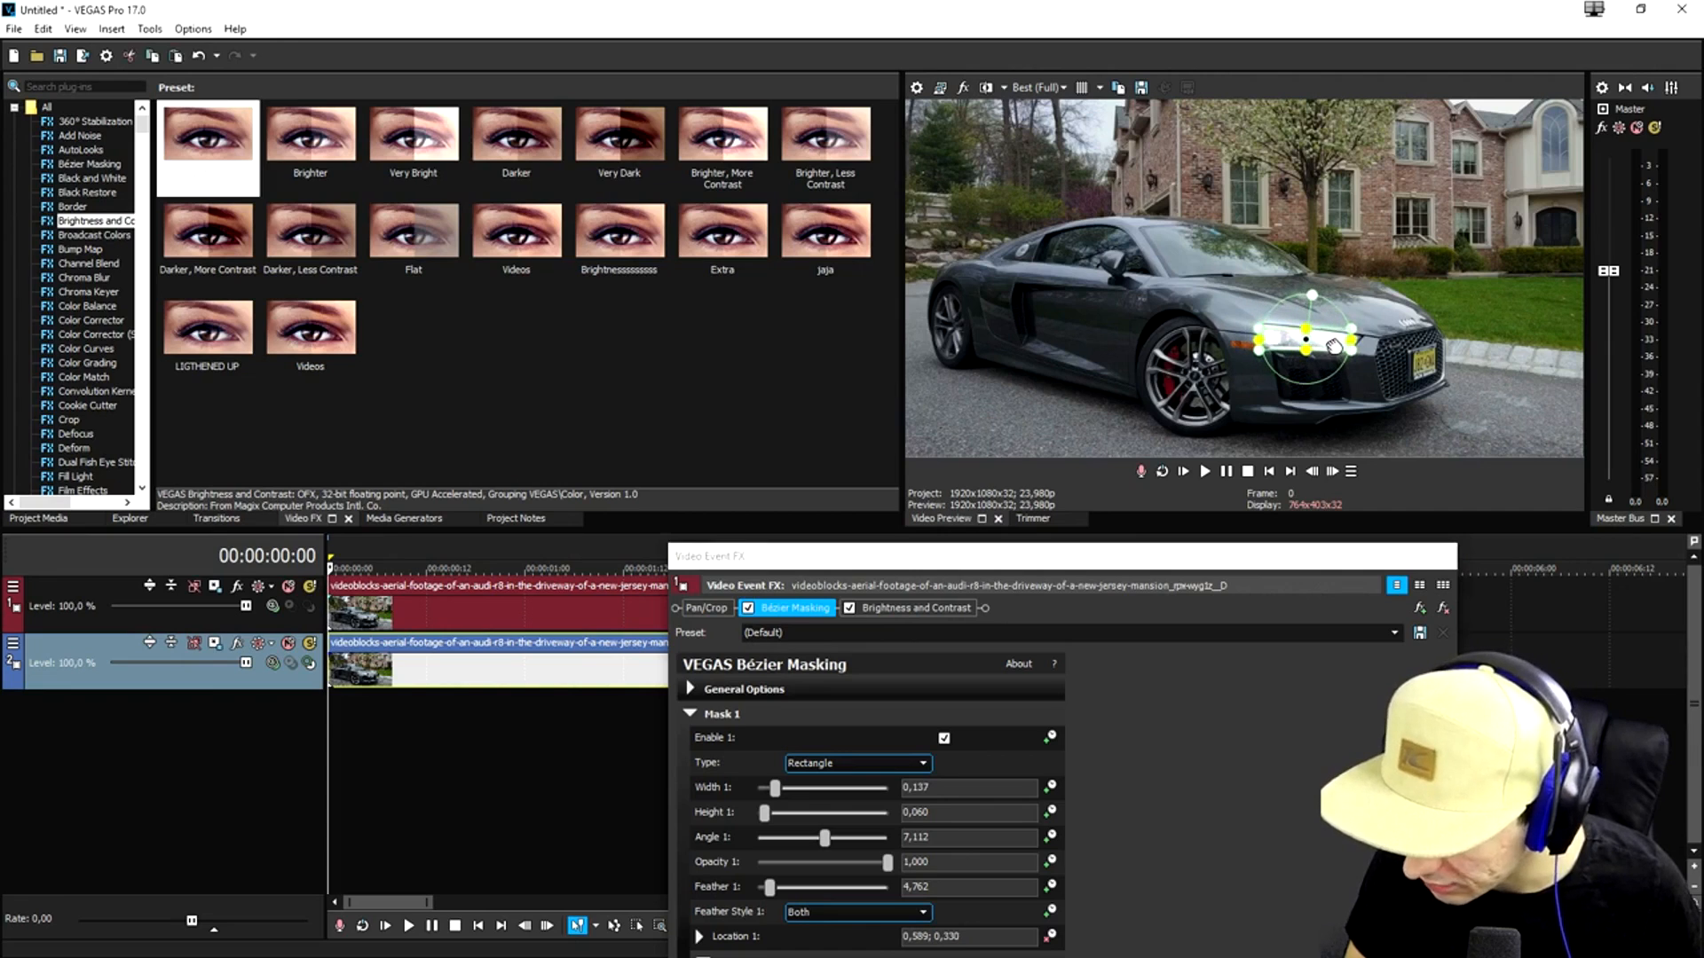
{"action": "left_click_drag", "start_coordinate": [976, 558], "coordinate": [873, 294]}
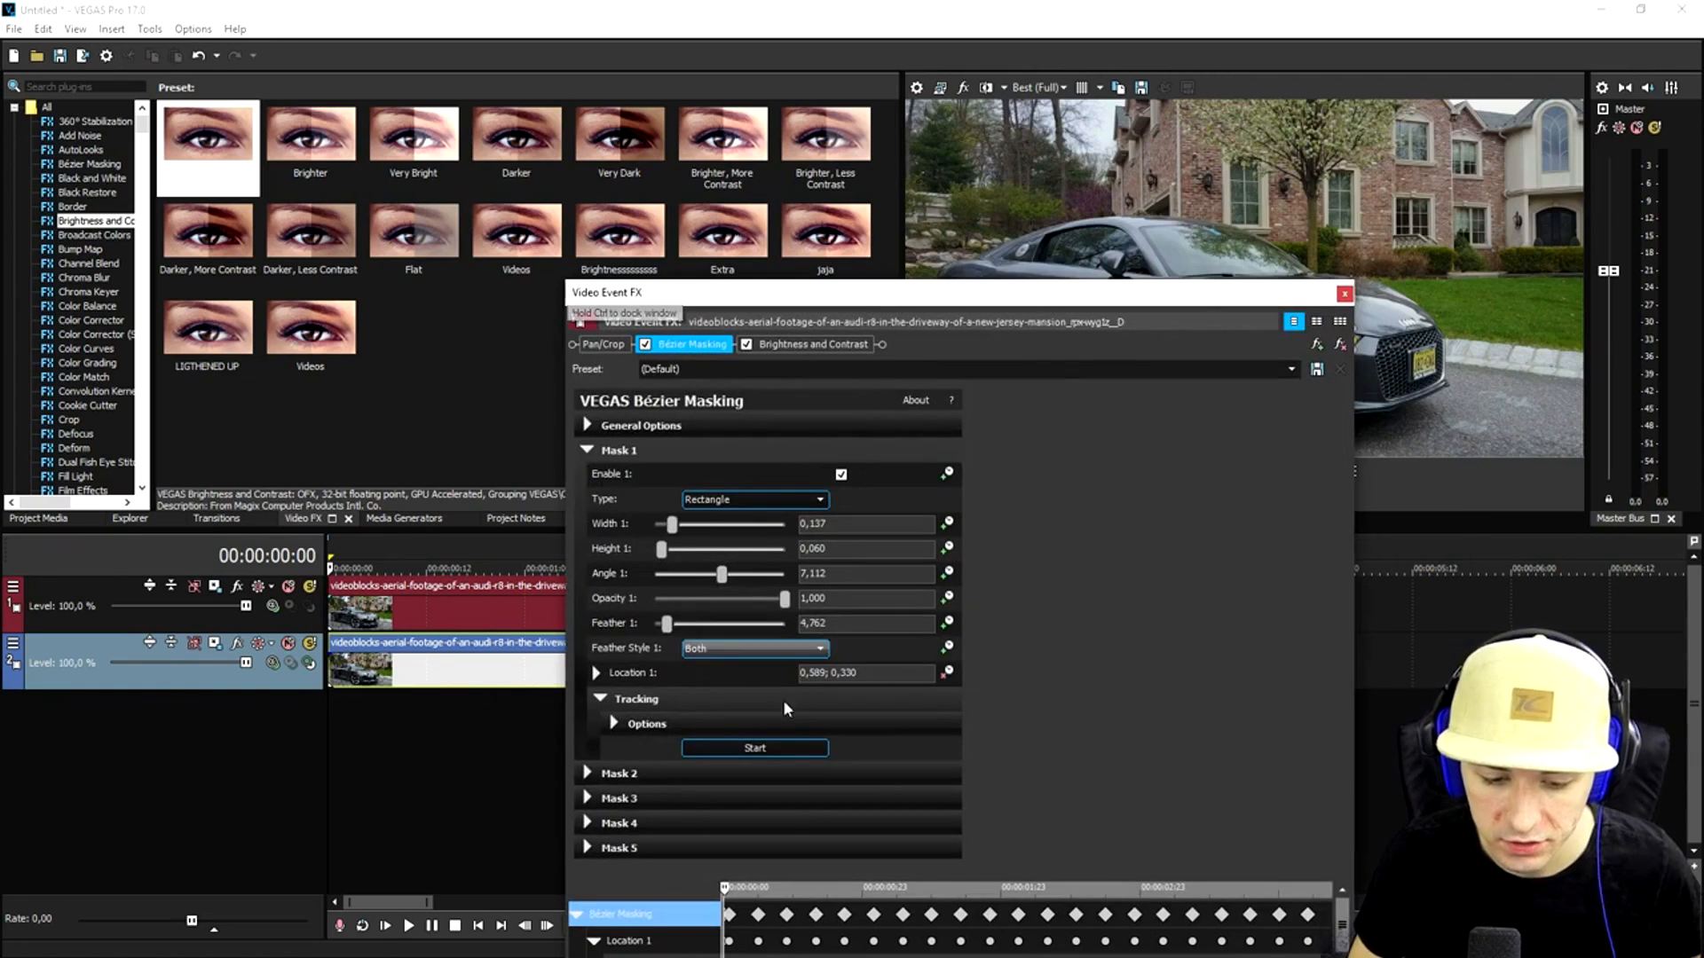
{"action": "left_click", "coordinate": [755, 749]}
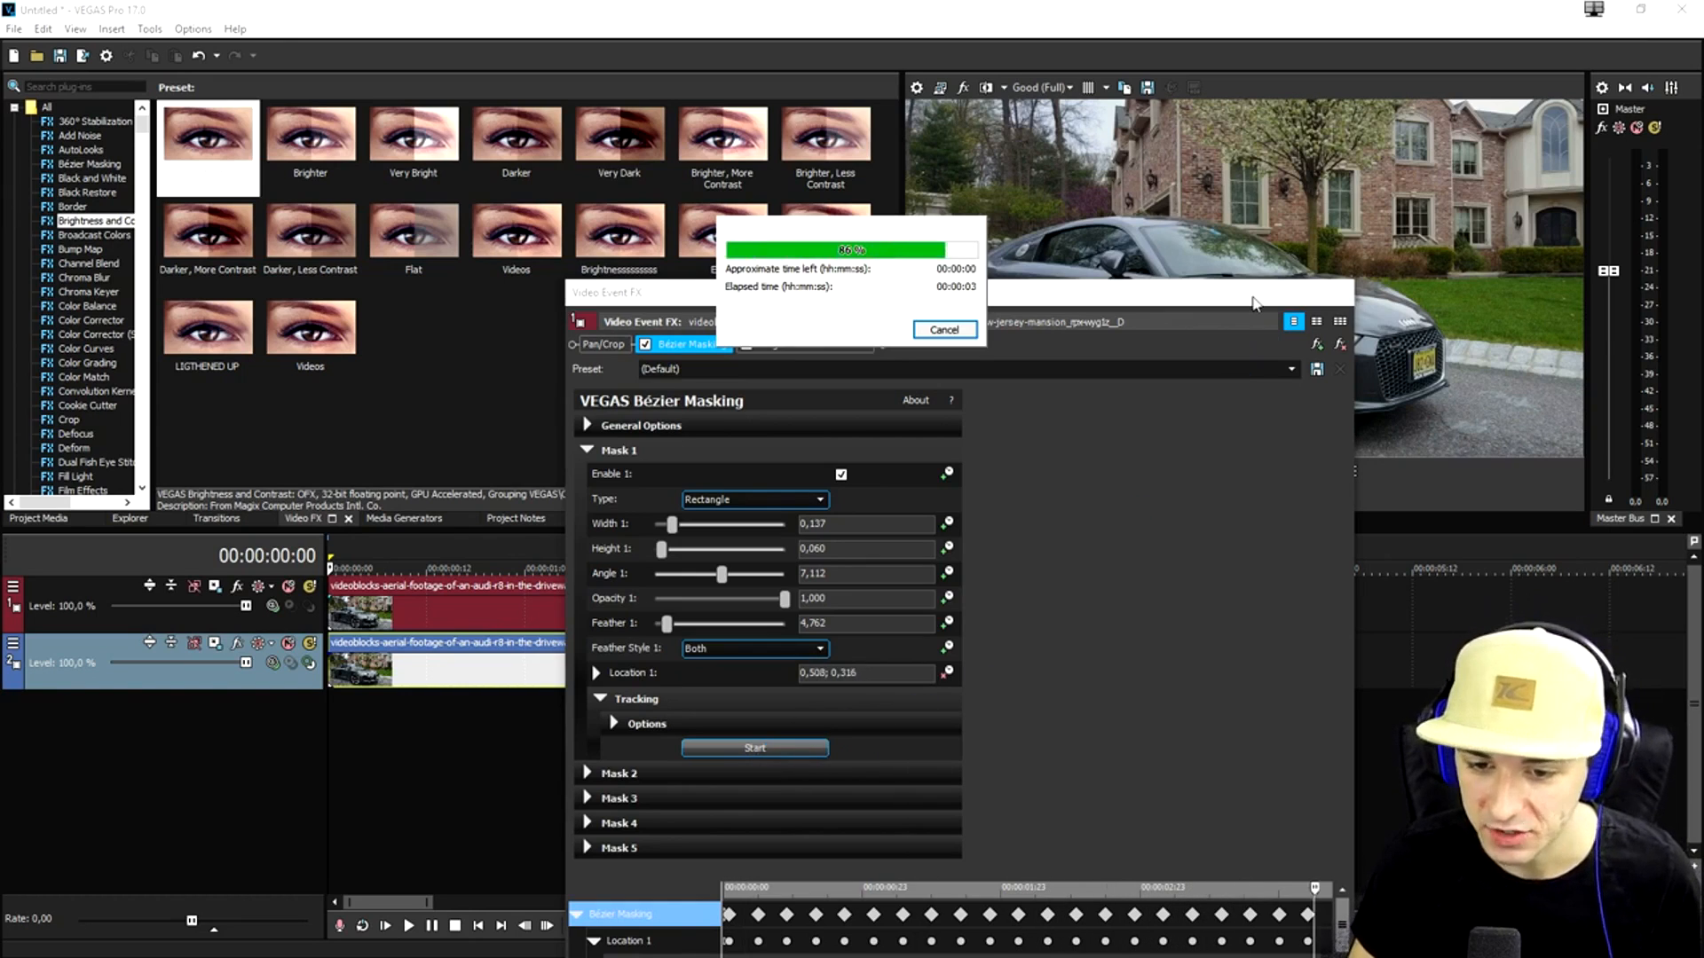
Raise the upper clip's contrast to about 0.224, close the effect window and play back the brightened headlight
{"action": "left_click", "coordinate": [813, 344]}
{"action": "left_click_drag", "start_coordinate": [851, 292], "coordinate": [1094, 495]}
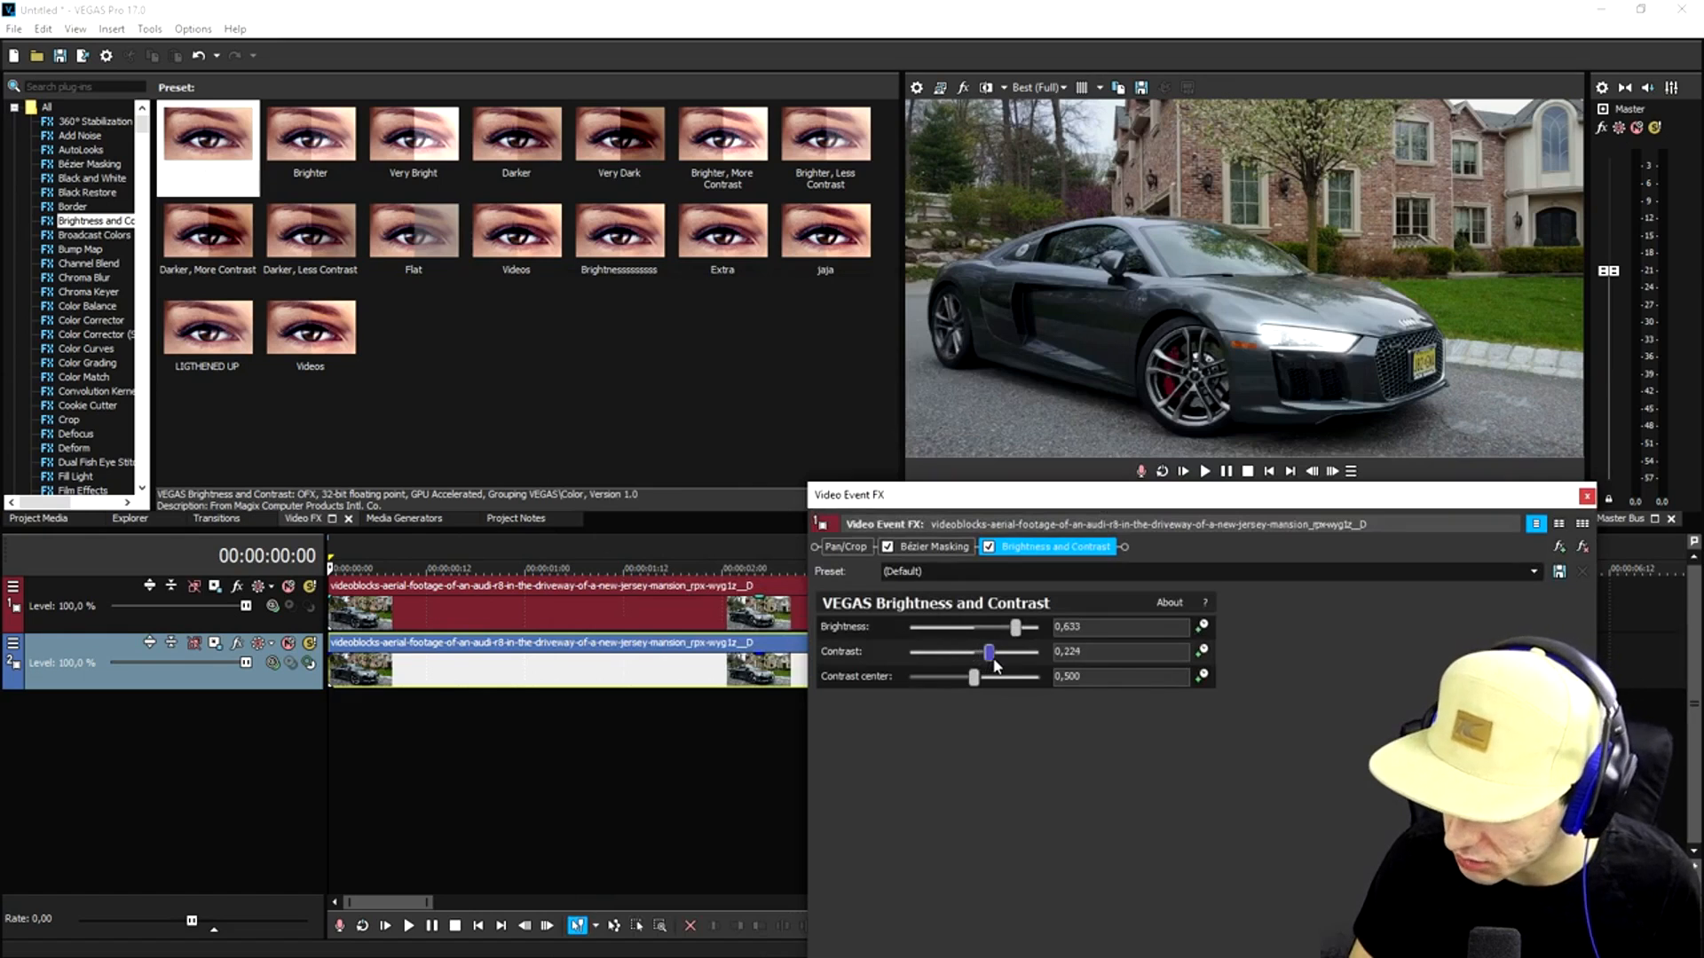
{"action": "left_click", "coordinate": [1587, 498]}
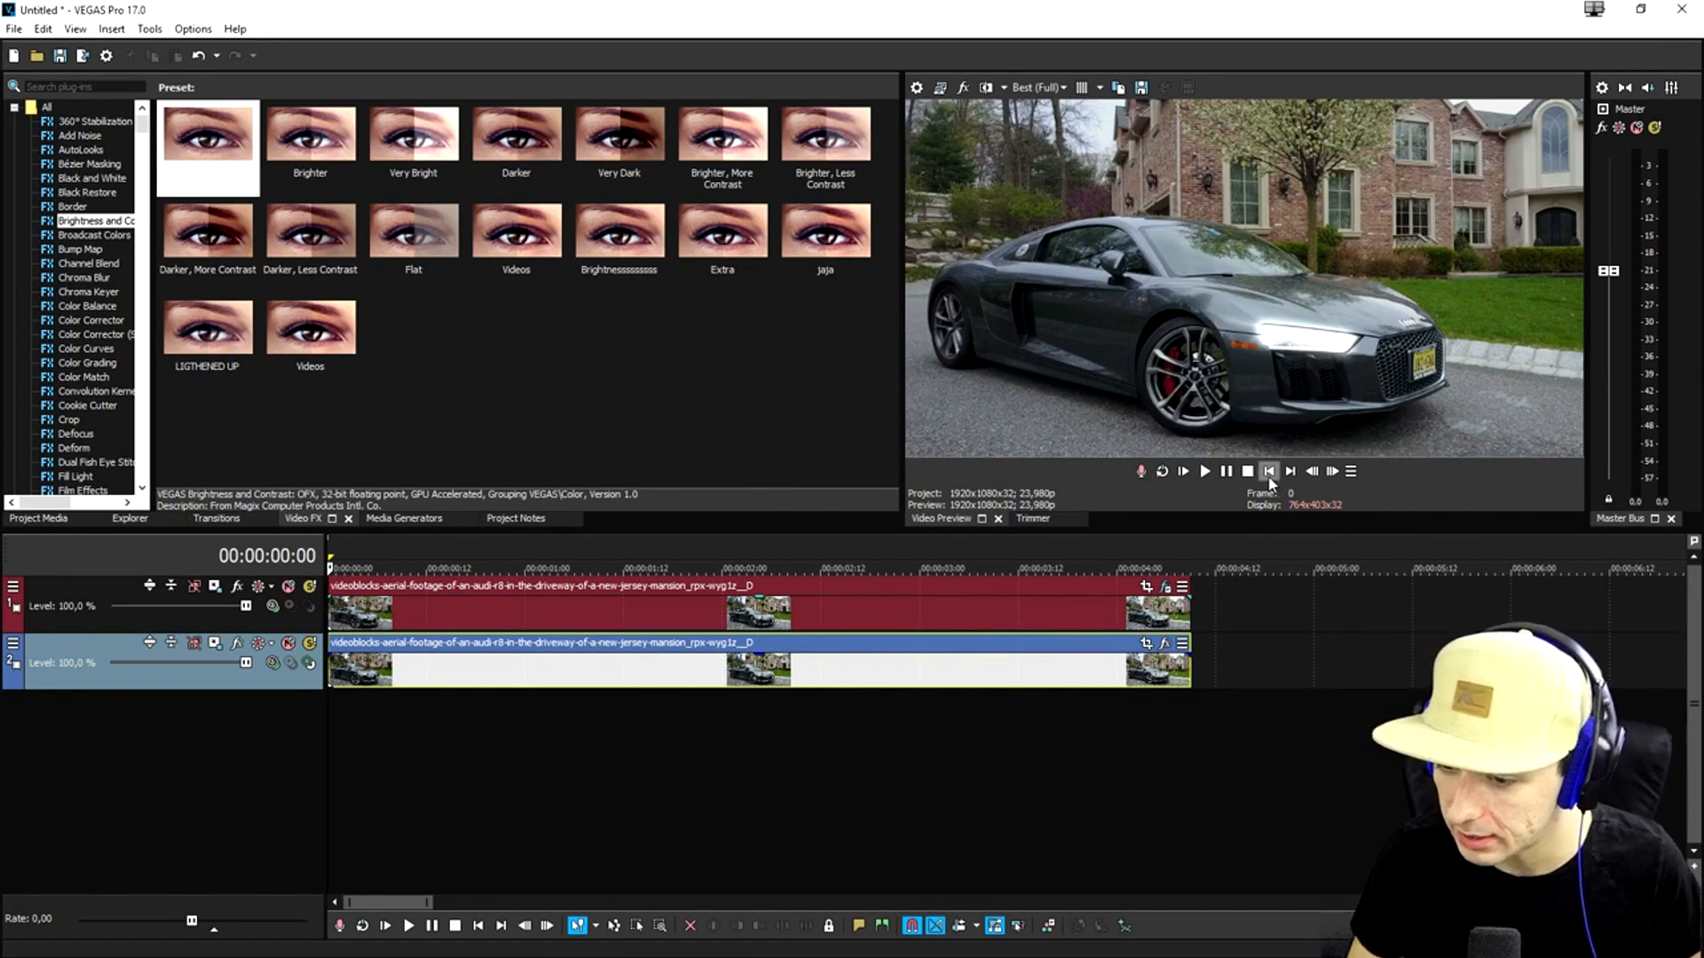
{"action": "key", "text": "space"}
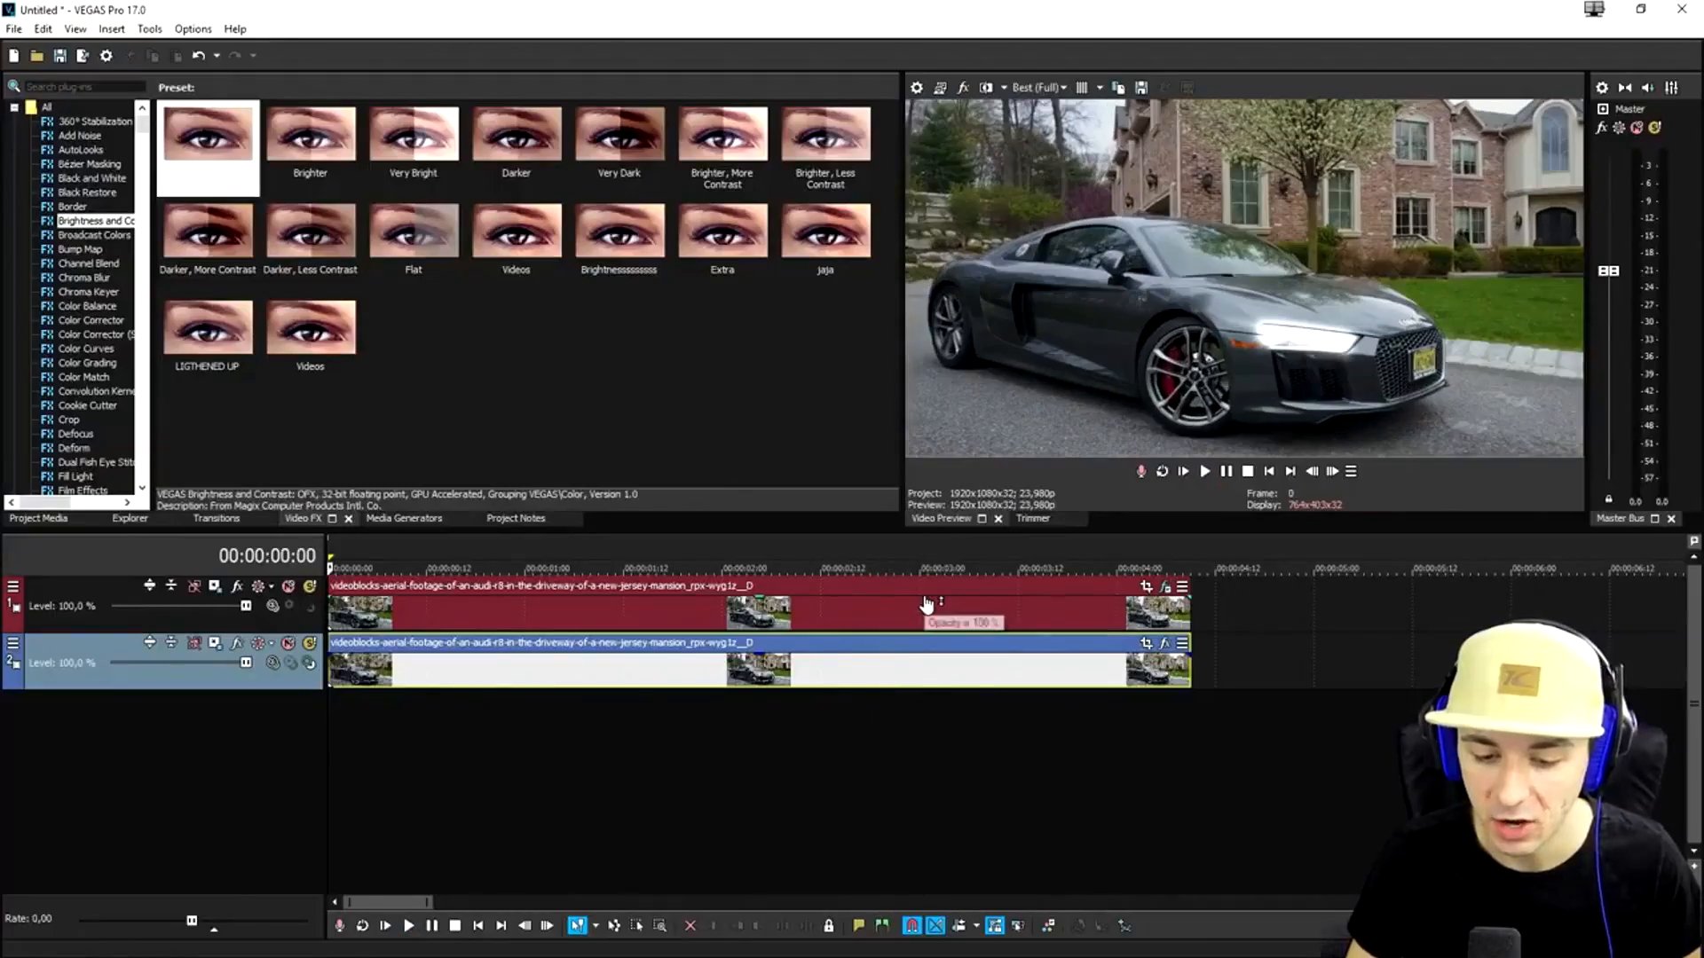
{"action": "left_click", "coordinate": [932, 612]}
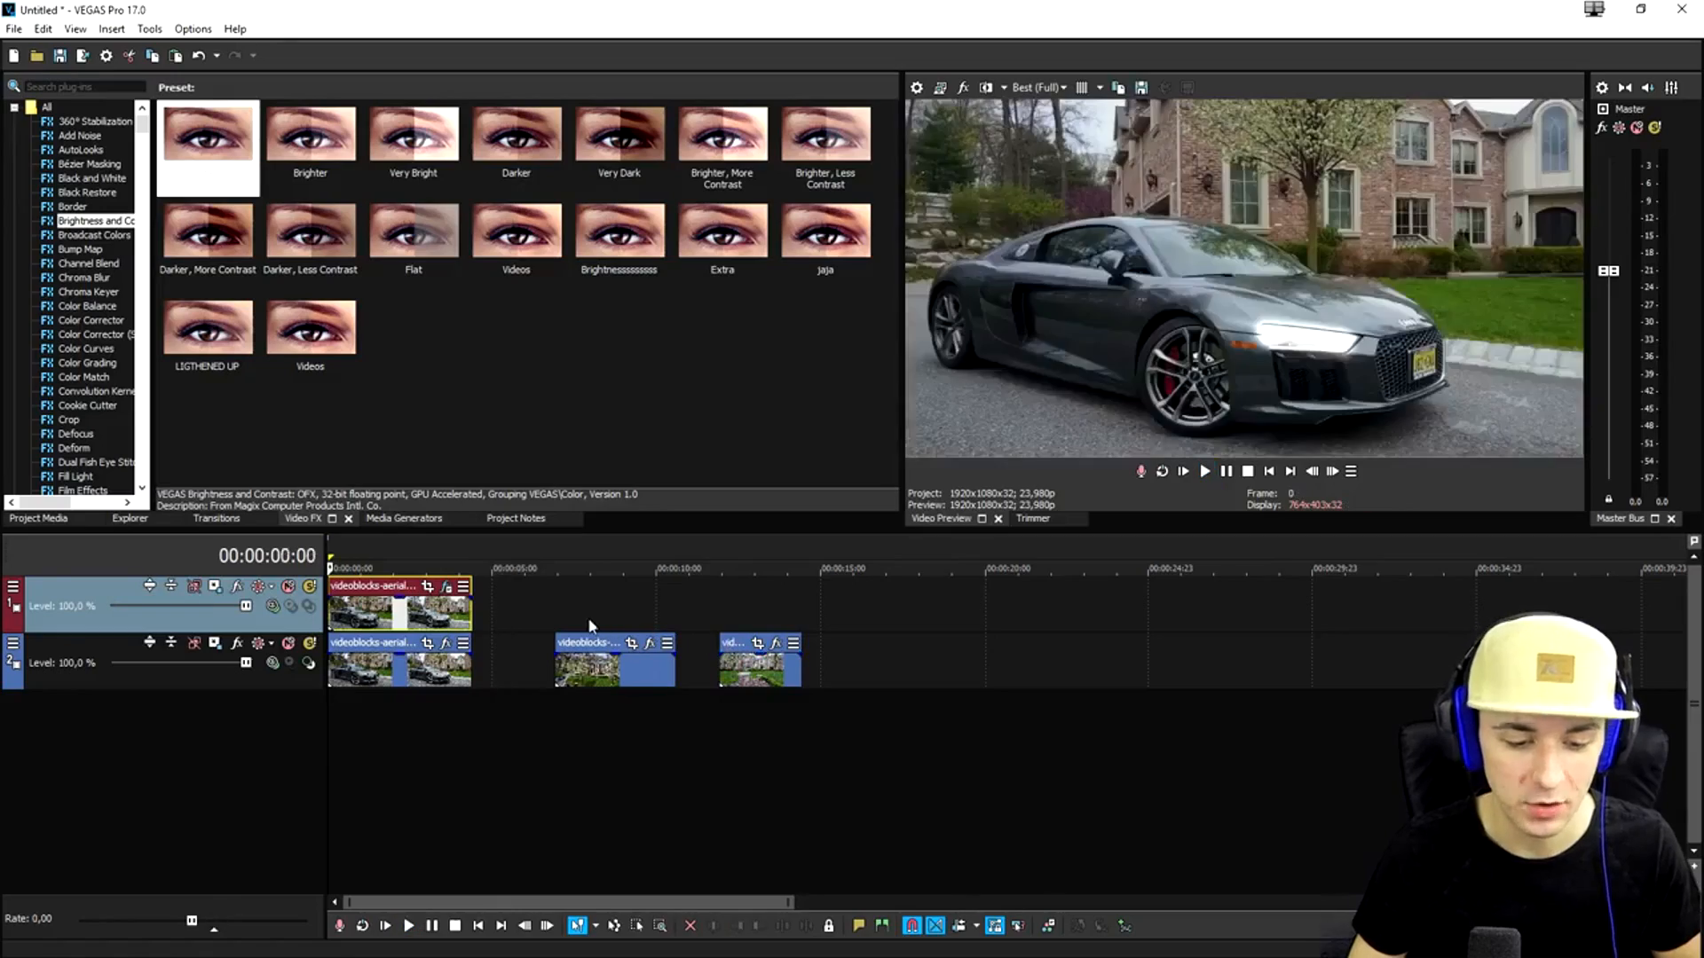
Duplicate the last mansion clip, around 00:00:12, onto the track above so both copies start together
{"action": "left_click", "coordinate": [583, 602]}
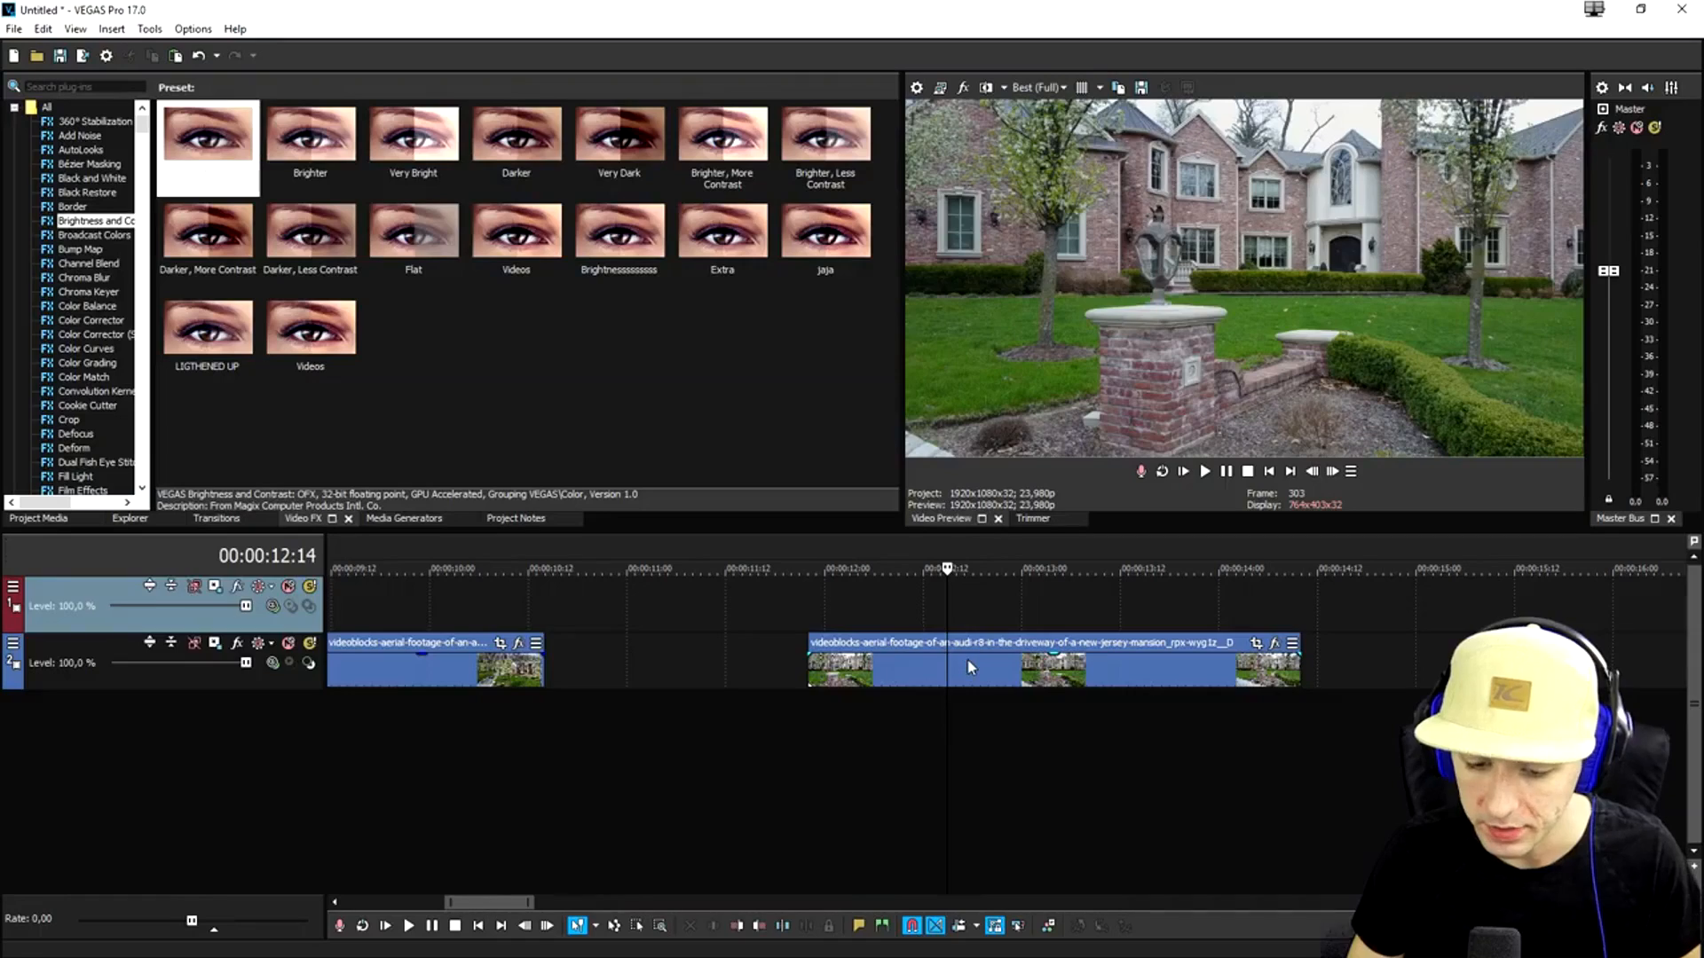
{"action": "left_click", "coordinate": [967, 661]}
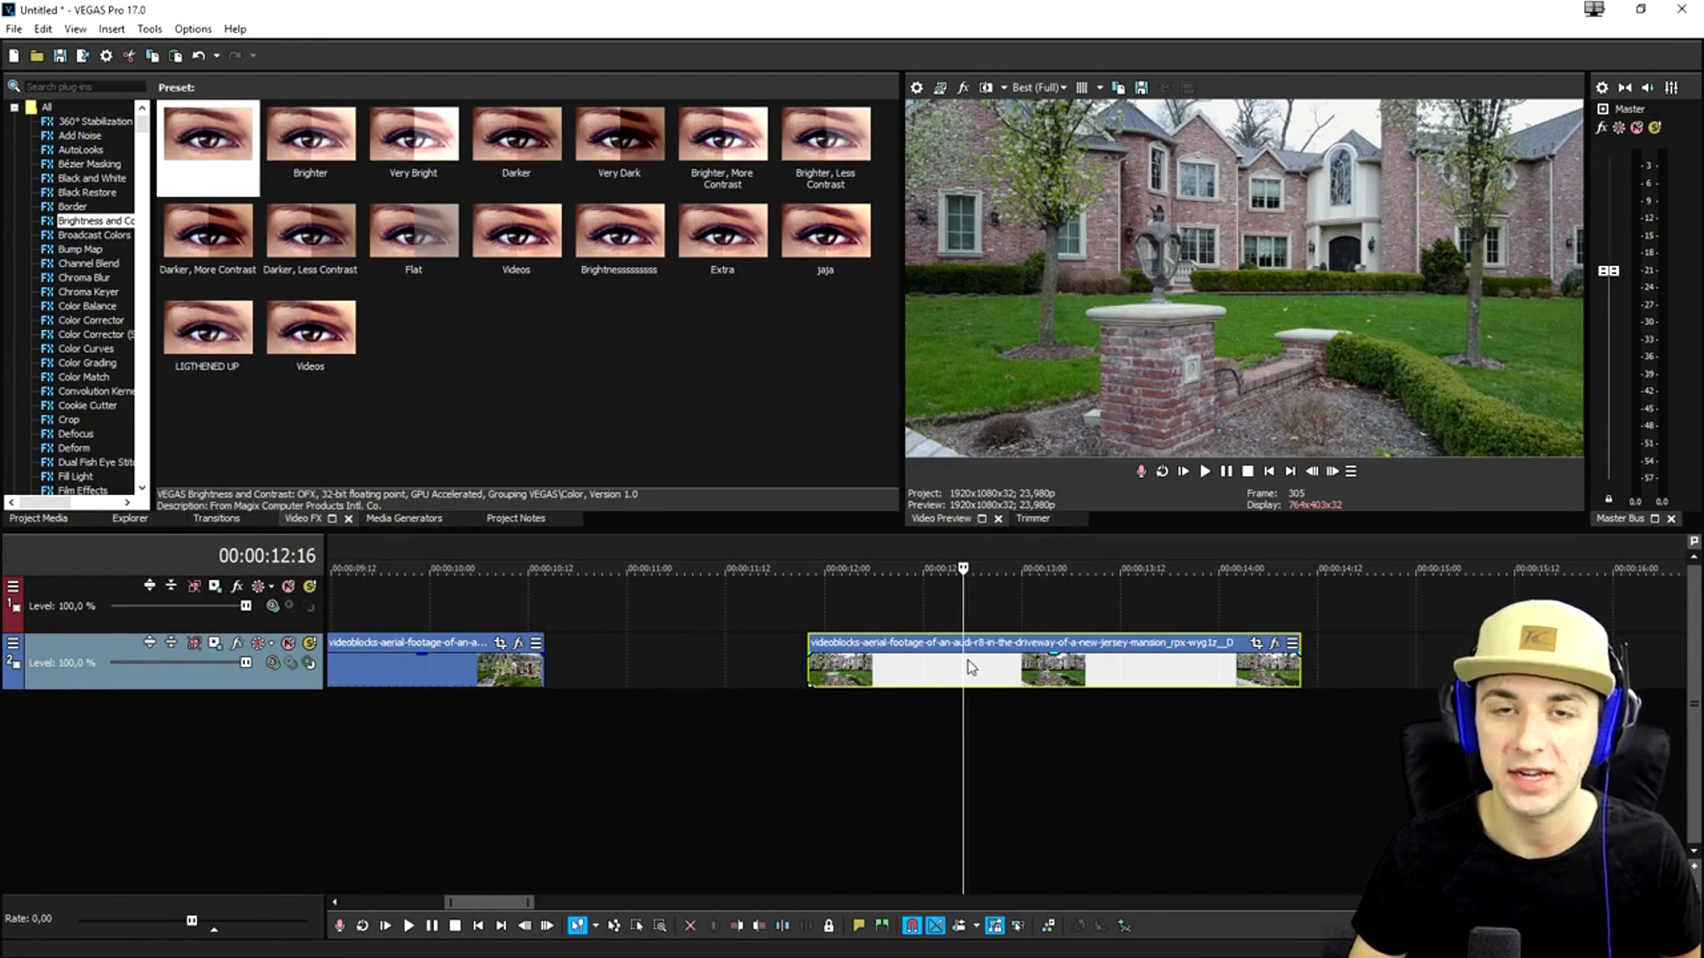
{"action": "key", "text": "End"}
{"action": "left_click", "coordinate": [810, 609]}
{"action": "key", "text": "ctrl+v"}
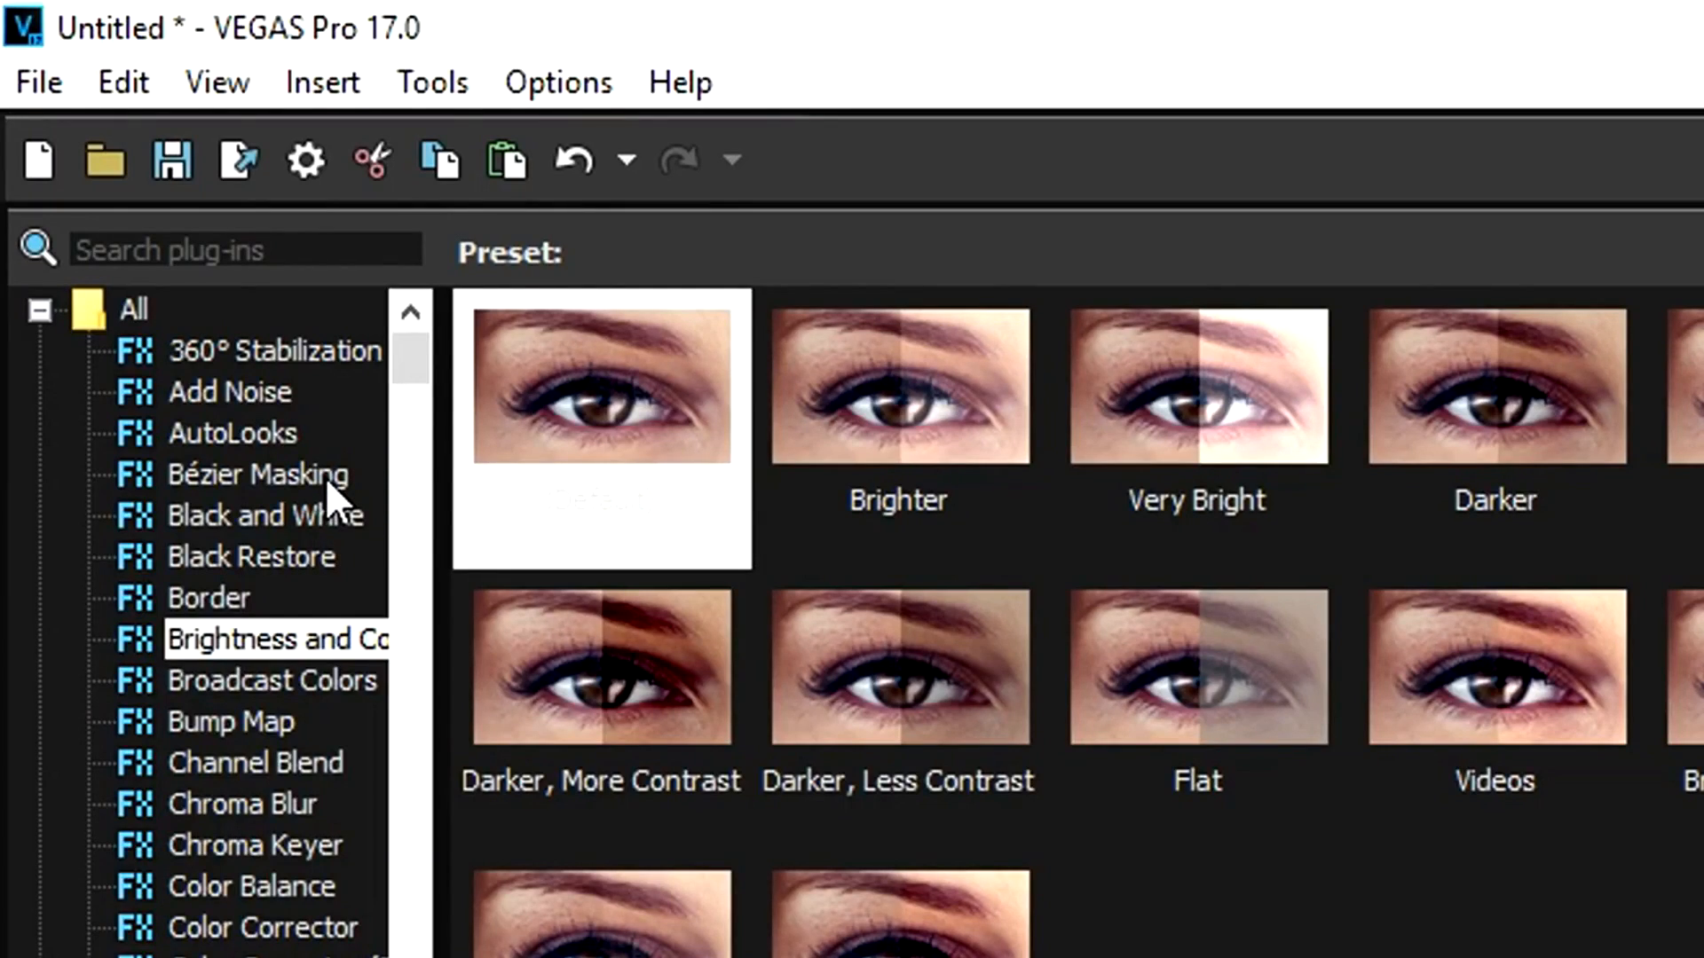
Apply the default Bézier Masking preset to the upper copy of the mansion clip
{"action": "left_click", "coordinate": [327, 477]}
{"action": "left_click_drag", "start_coordinate": [612, 434], "coordinate": [1703, 957]}
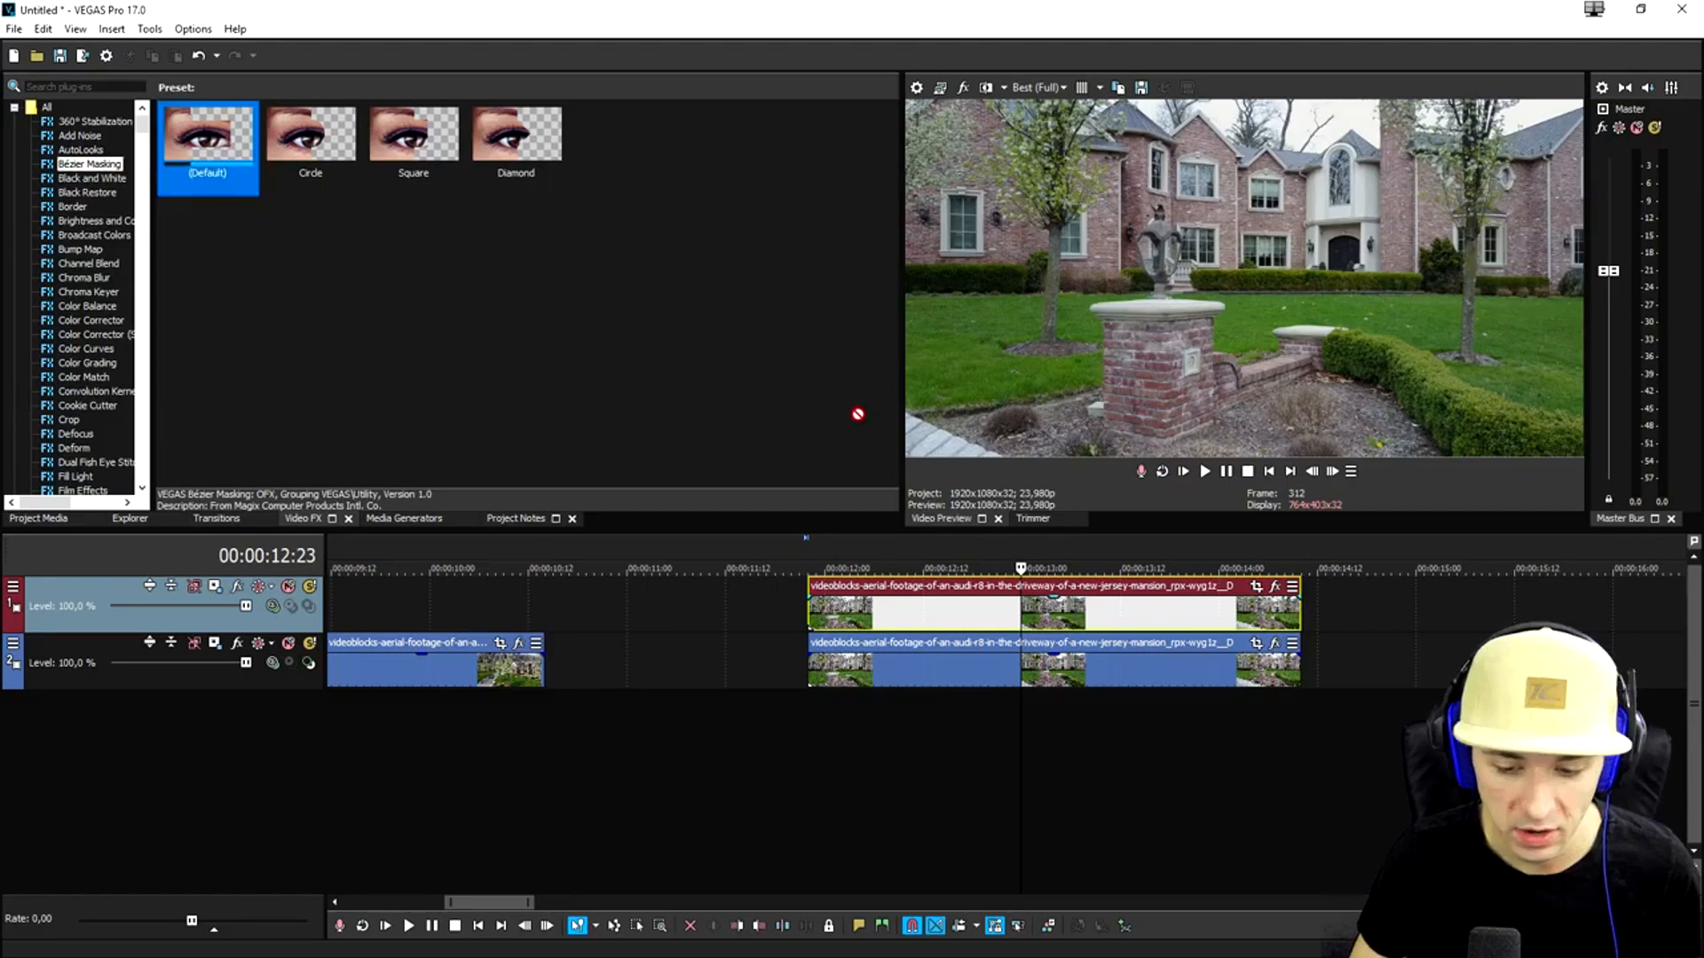
{"action": "left_click_drag", "start_coordinate": [1075, 611], "coordinate": [1077, 613]}
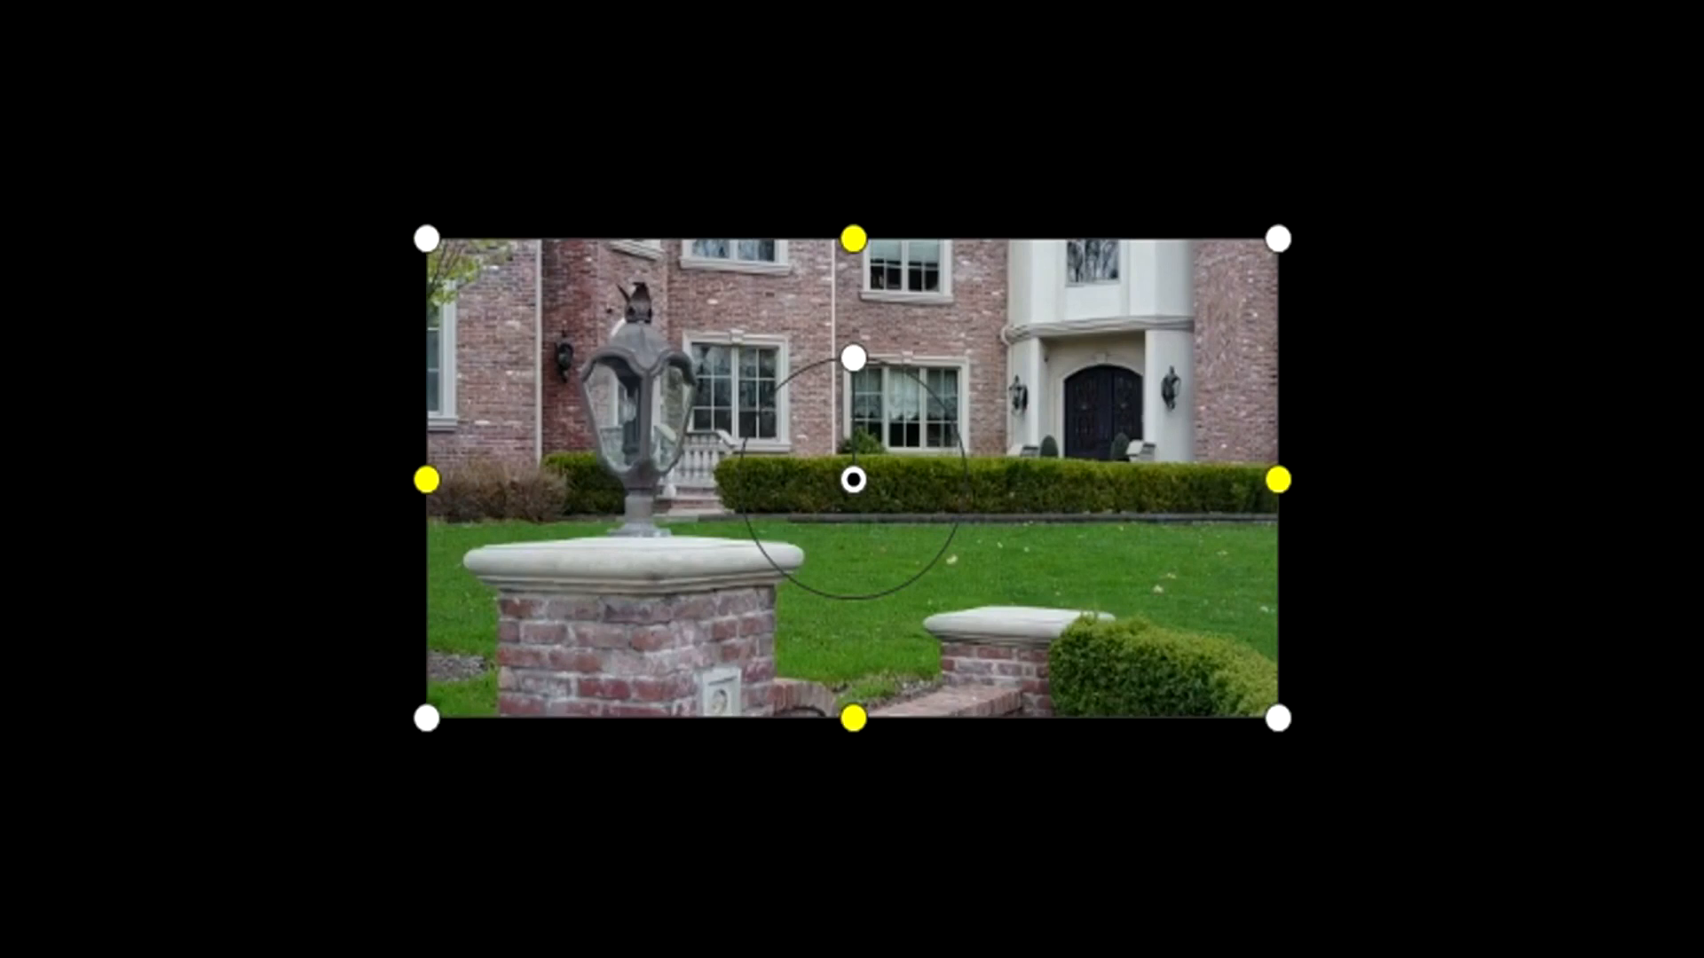
Fit the mask to the brick pillar's front, about 0.117 wide and 0.251 high, with the lower clip partly revealed
{"action": "left_click_drag", "start_coordinate": [910, 513], "coordinate": [776, 734]}
{"action": "left_click_drag", "start_coordinate": [1143, 458], "coordinate": [962, 559]}
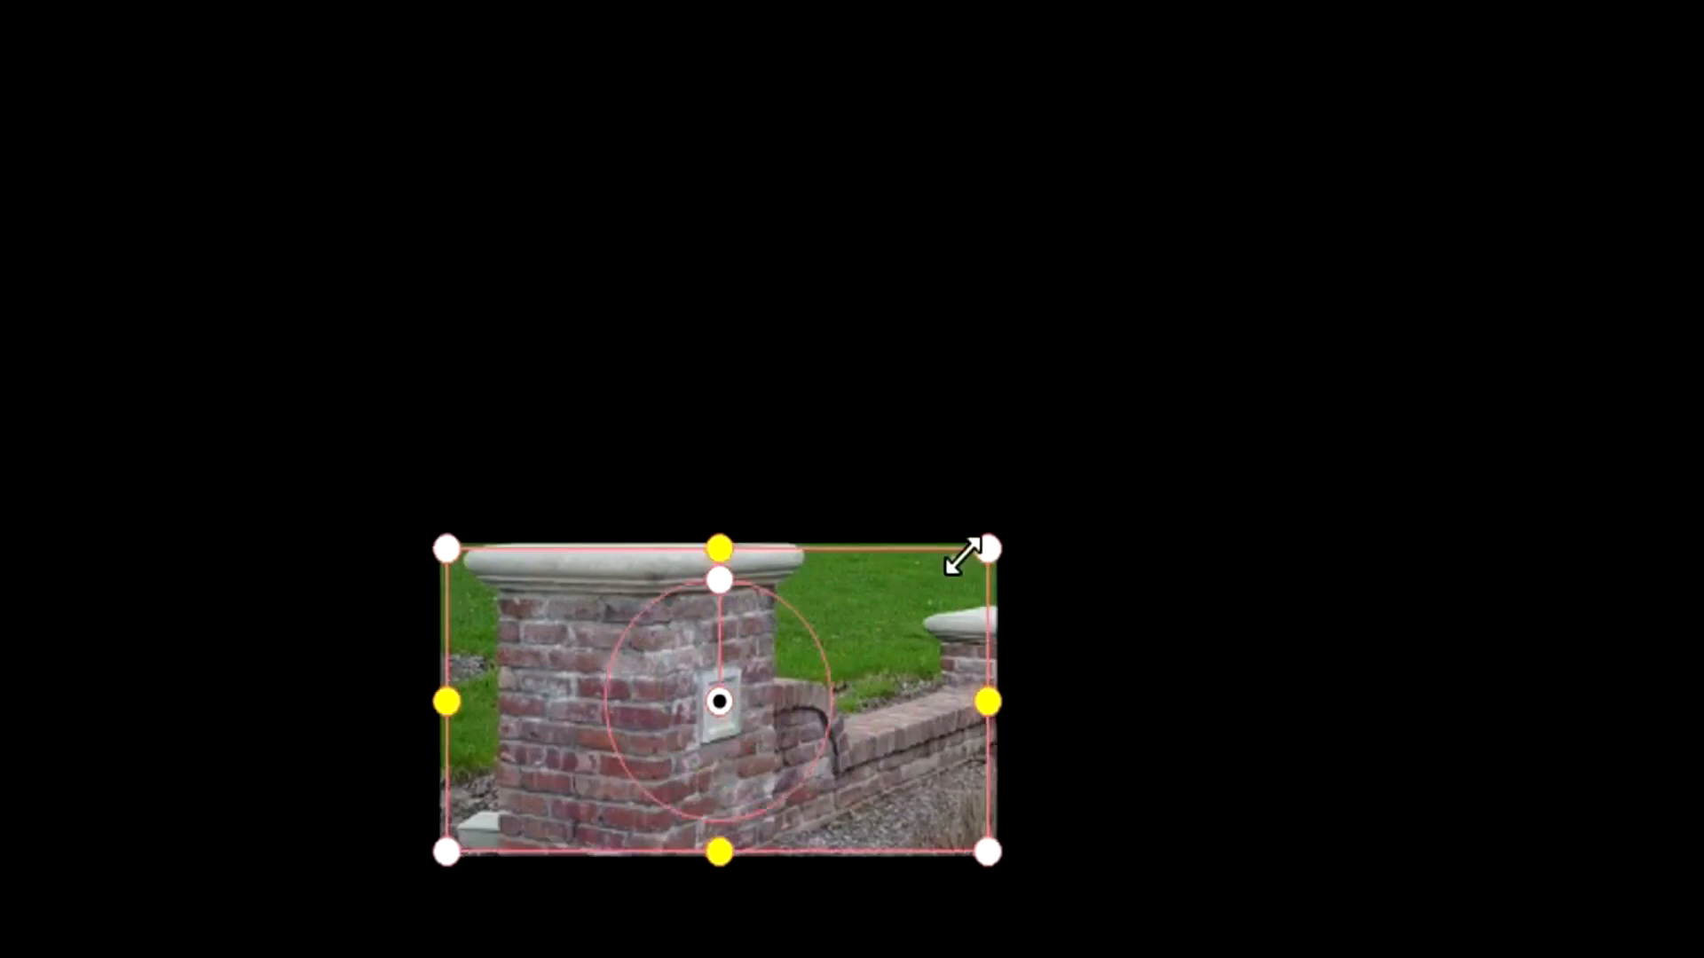
{"action": "left_click_drag", "start_coordinate": [1234, 355], "coordinate": [1238, 358]}
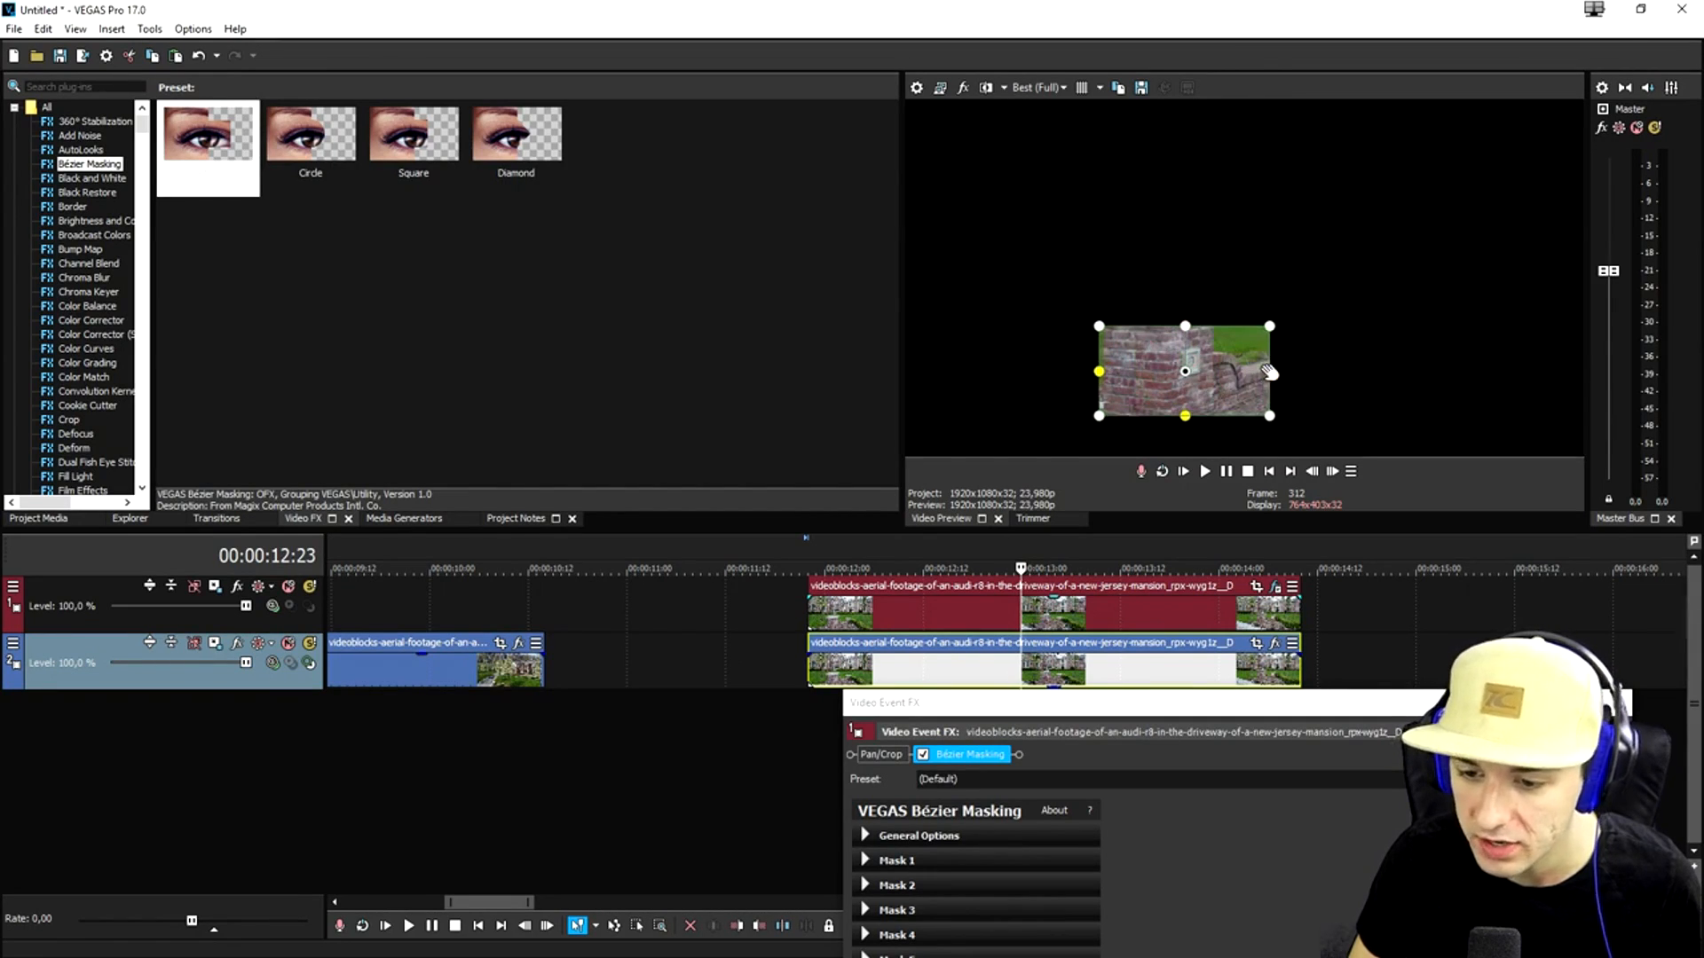
{"action": "left_click", "coordinate": [1007, 701]}
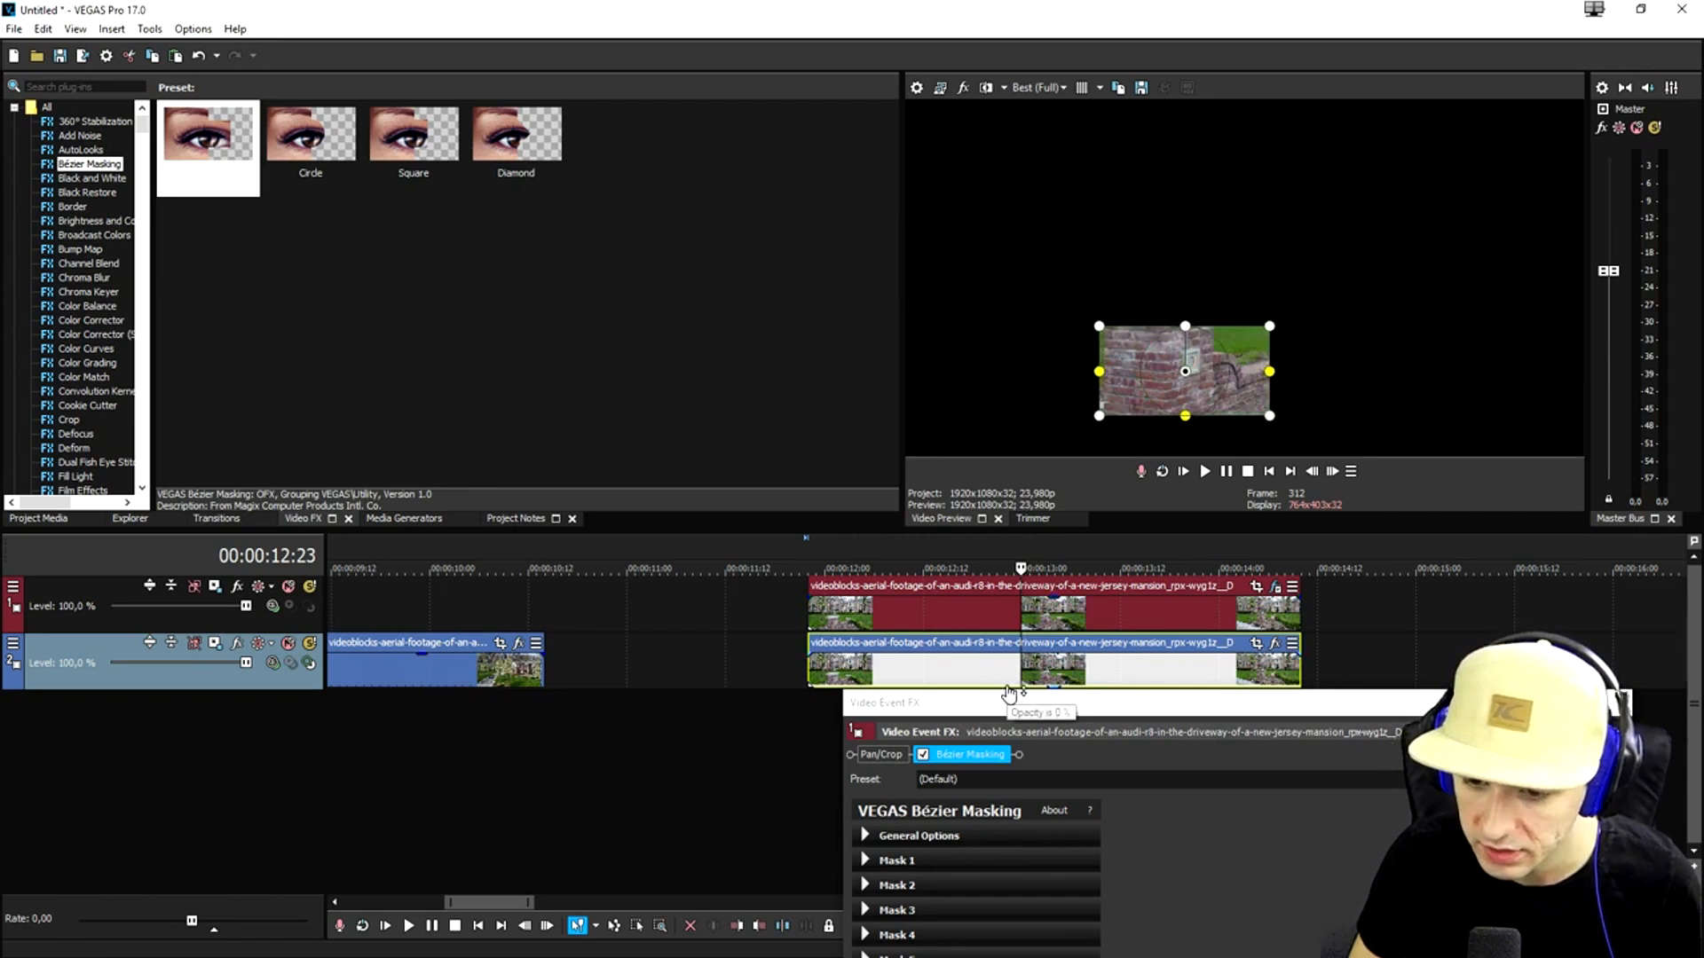
{"action": "left_click_drag", "start_coordinate": [1269, 371], "coordinate": [1184, 373]}
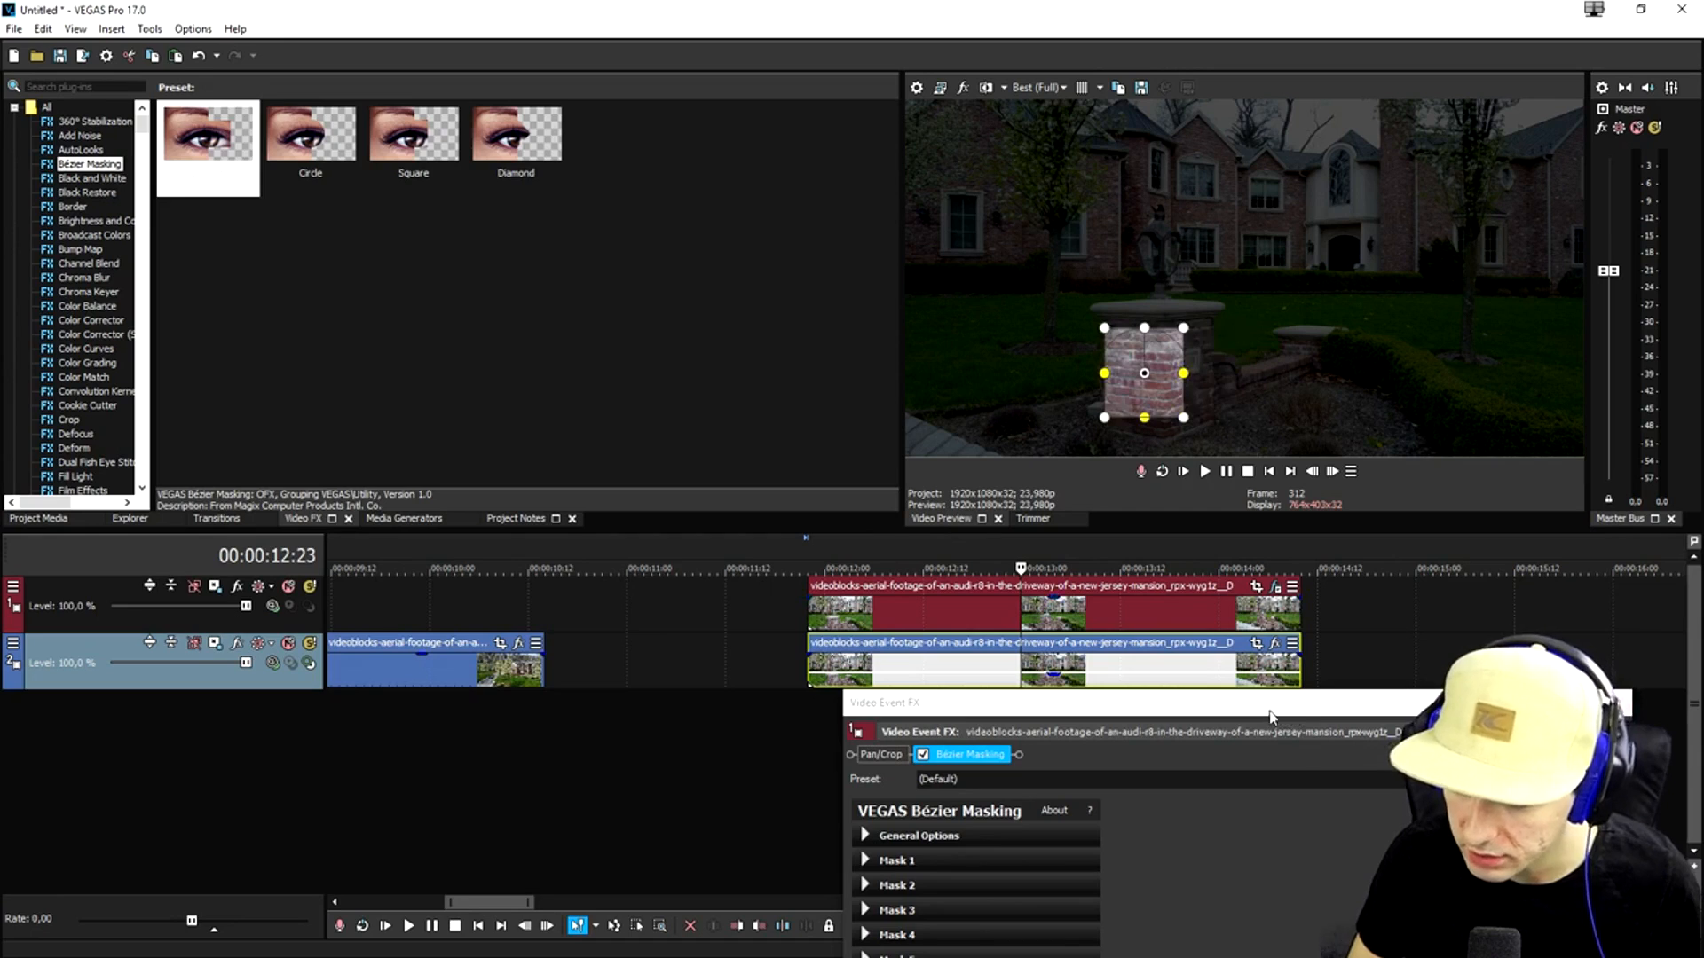
Expand Mask 1, motion-track it across the mansion clip and close the effect window
{"action": "left_click_drag", "start_coordinate": [1292, 706], "coordinate": [1048, 614]}
{"action": "left_click_drag", "start_coordinate": [1256, 558], "coordinate": [1110, 395]}
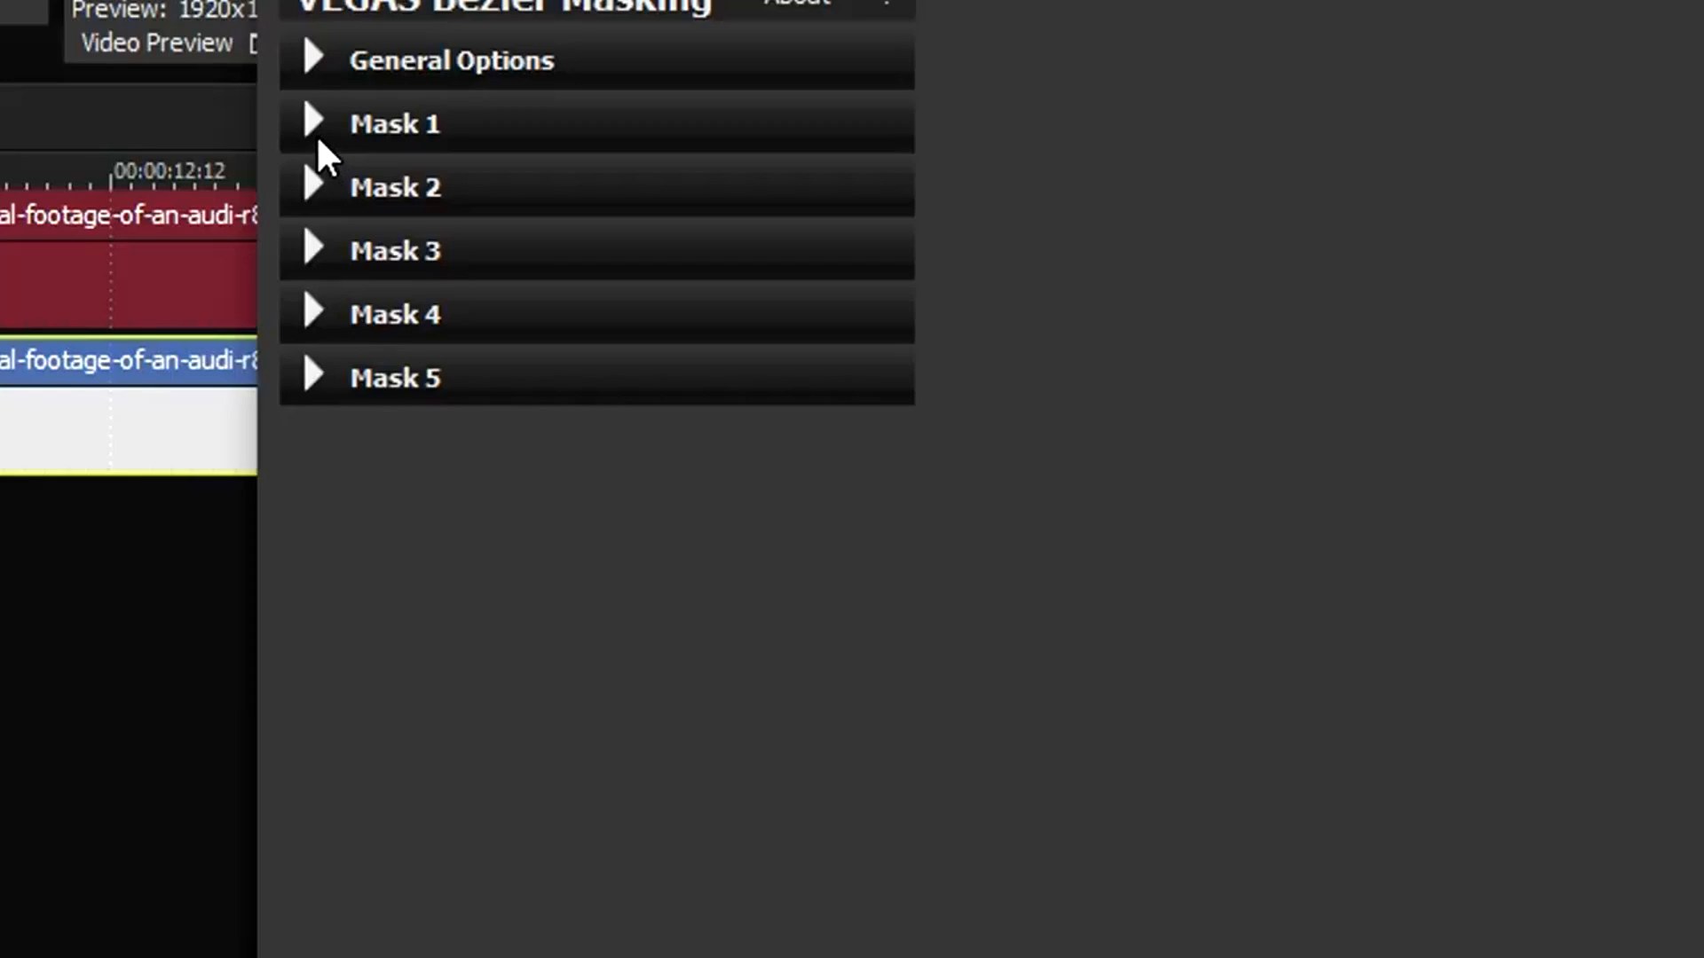
{"action": "left_click", "coordinate": [315, 124]}
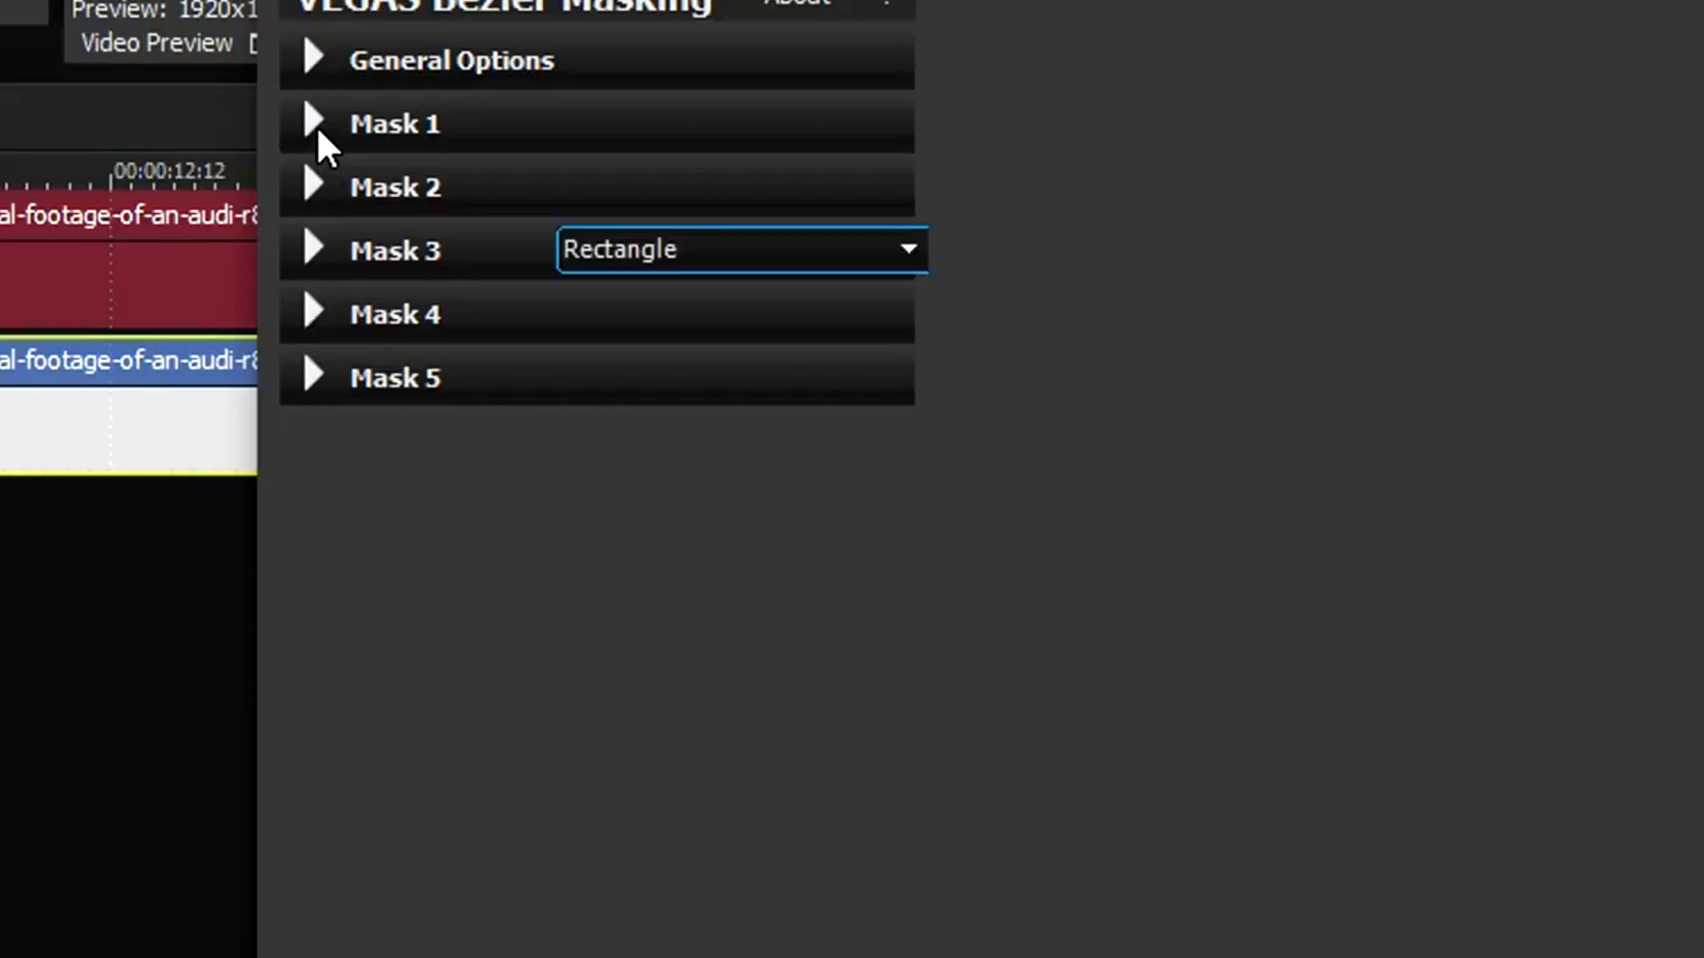
{"action": "left_click", "coordinate": [348, 757]}
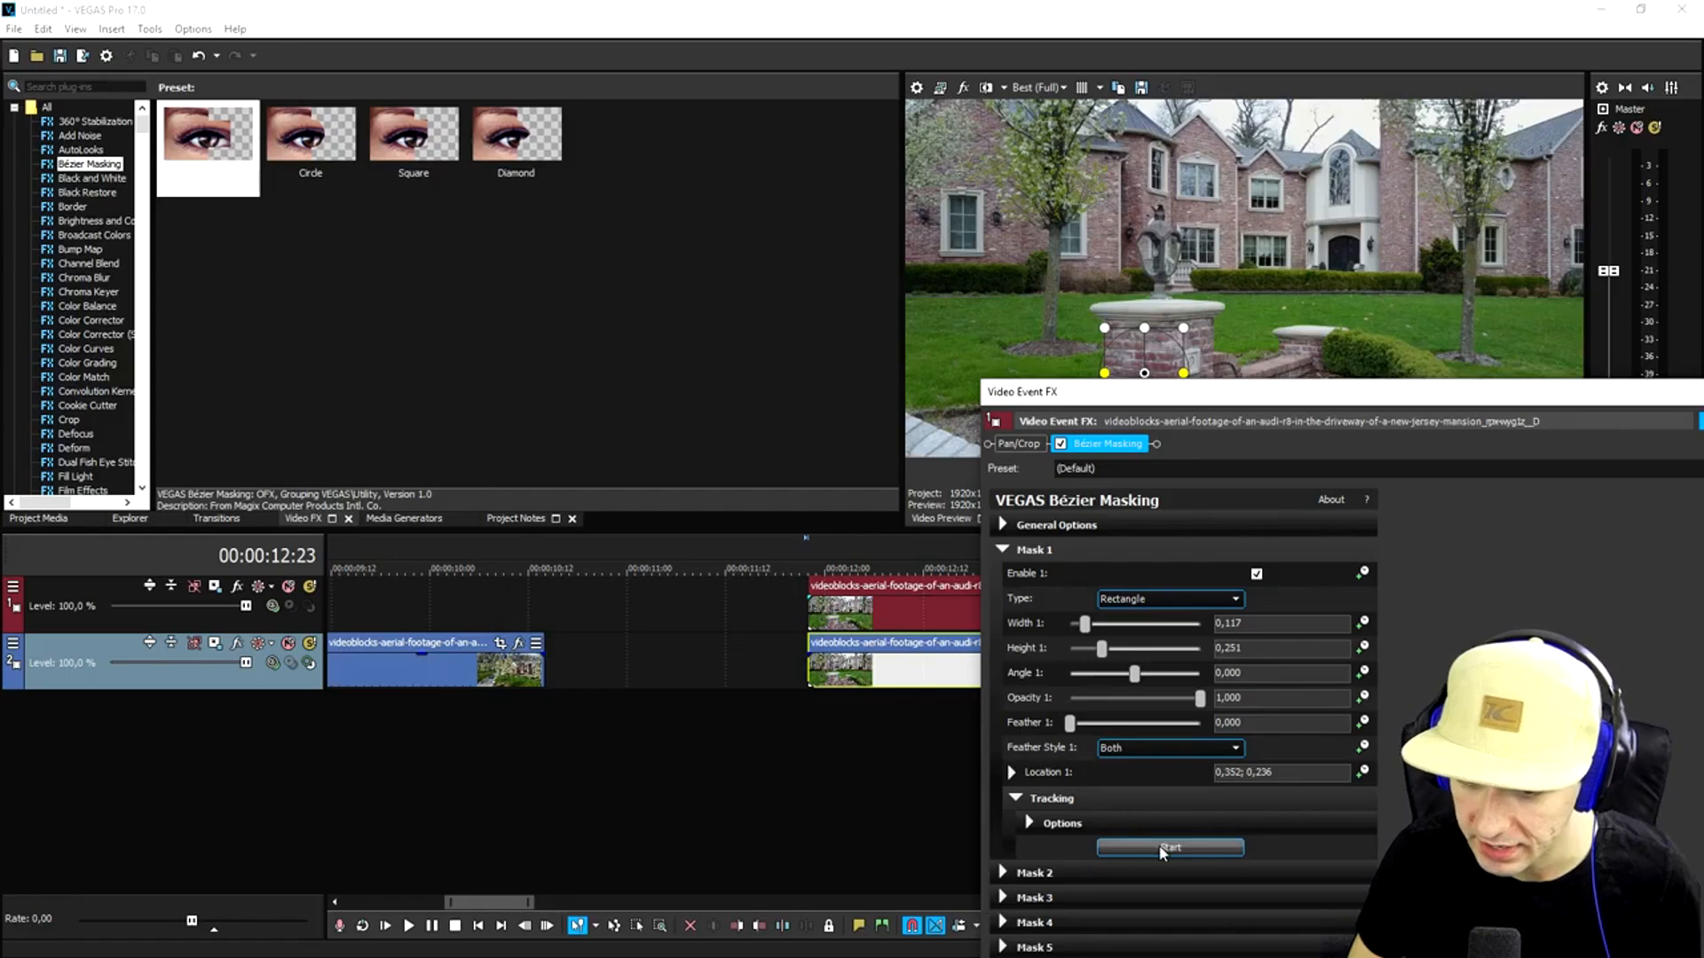
{"action": "left_click", "coordinate": [1163, 850]}
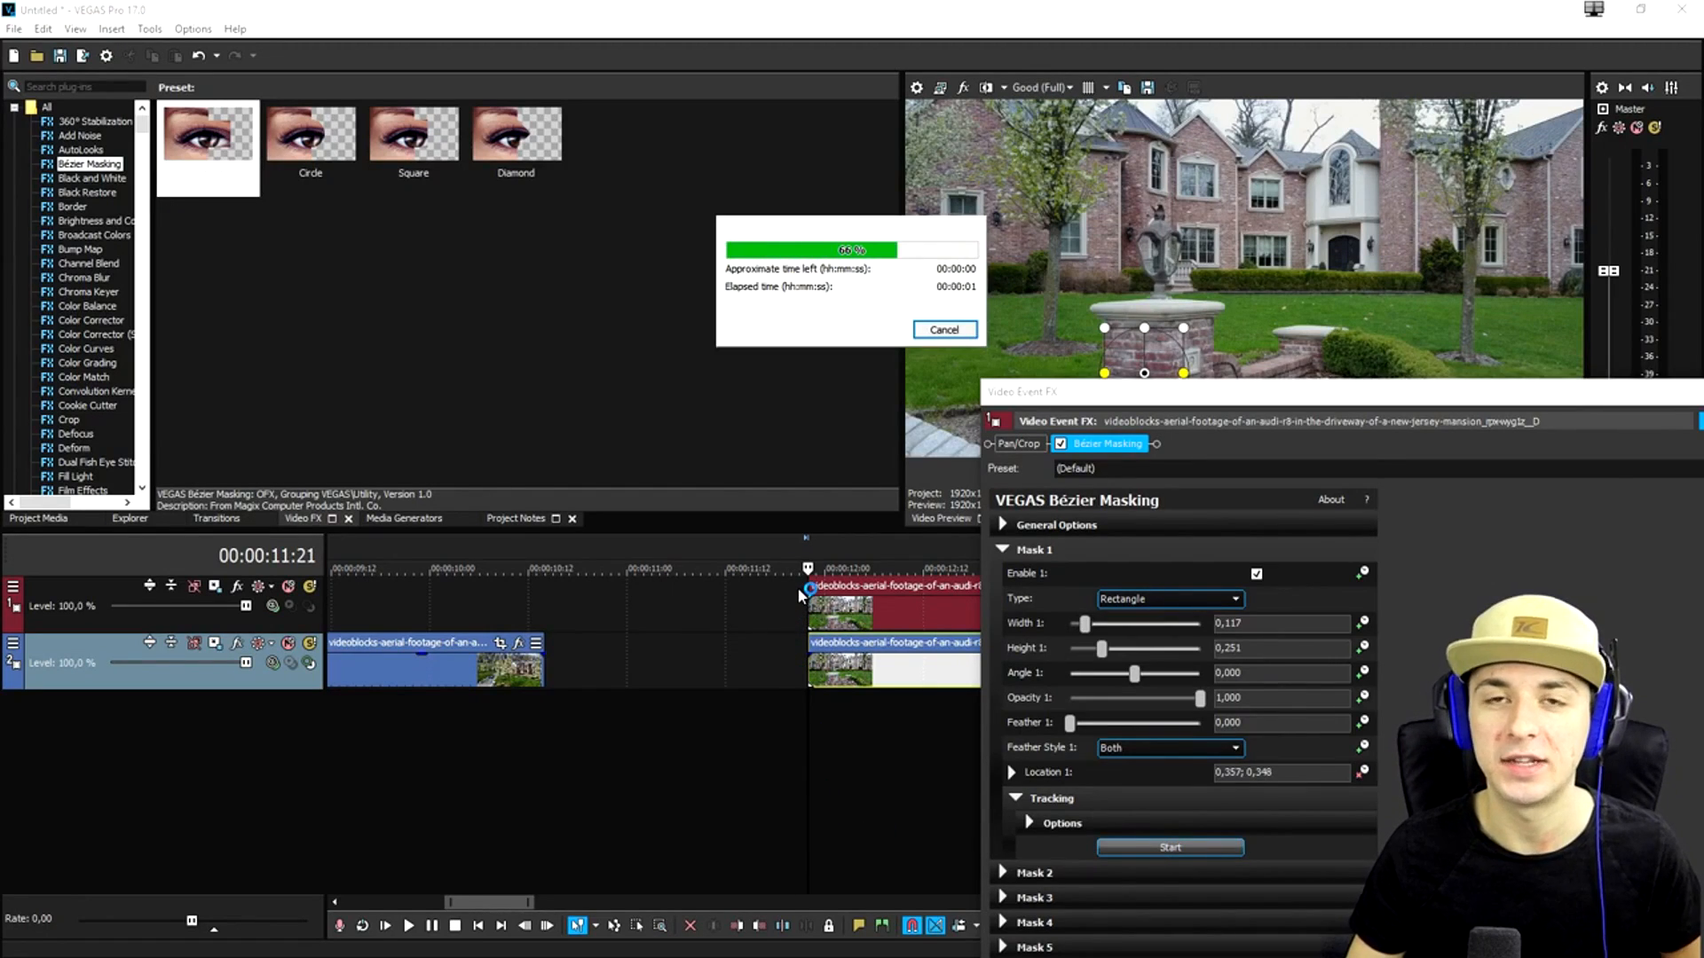
{"action": "left_click_drag", "start_coordinate": [1331, 395], "coordinate": [1016, 417]}
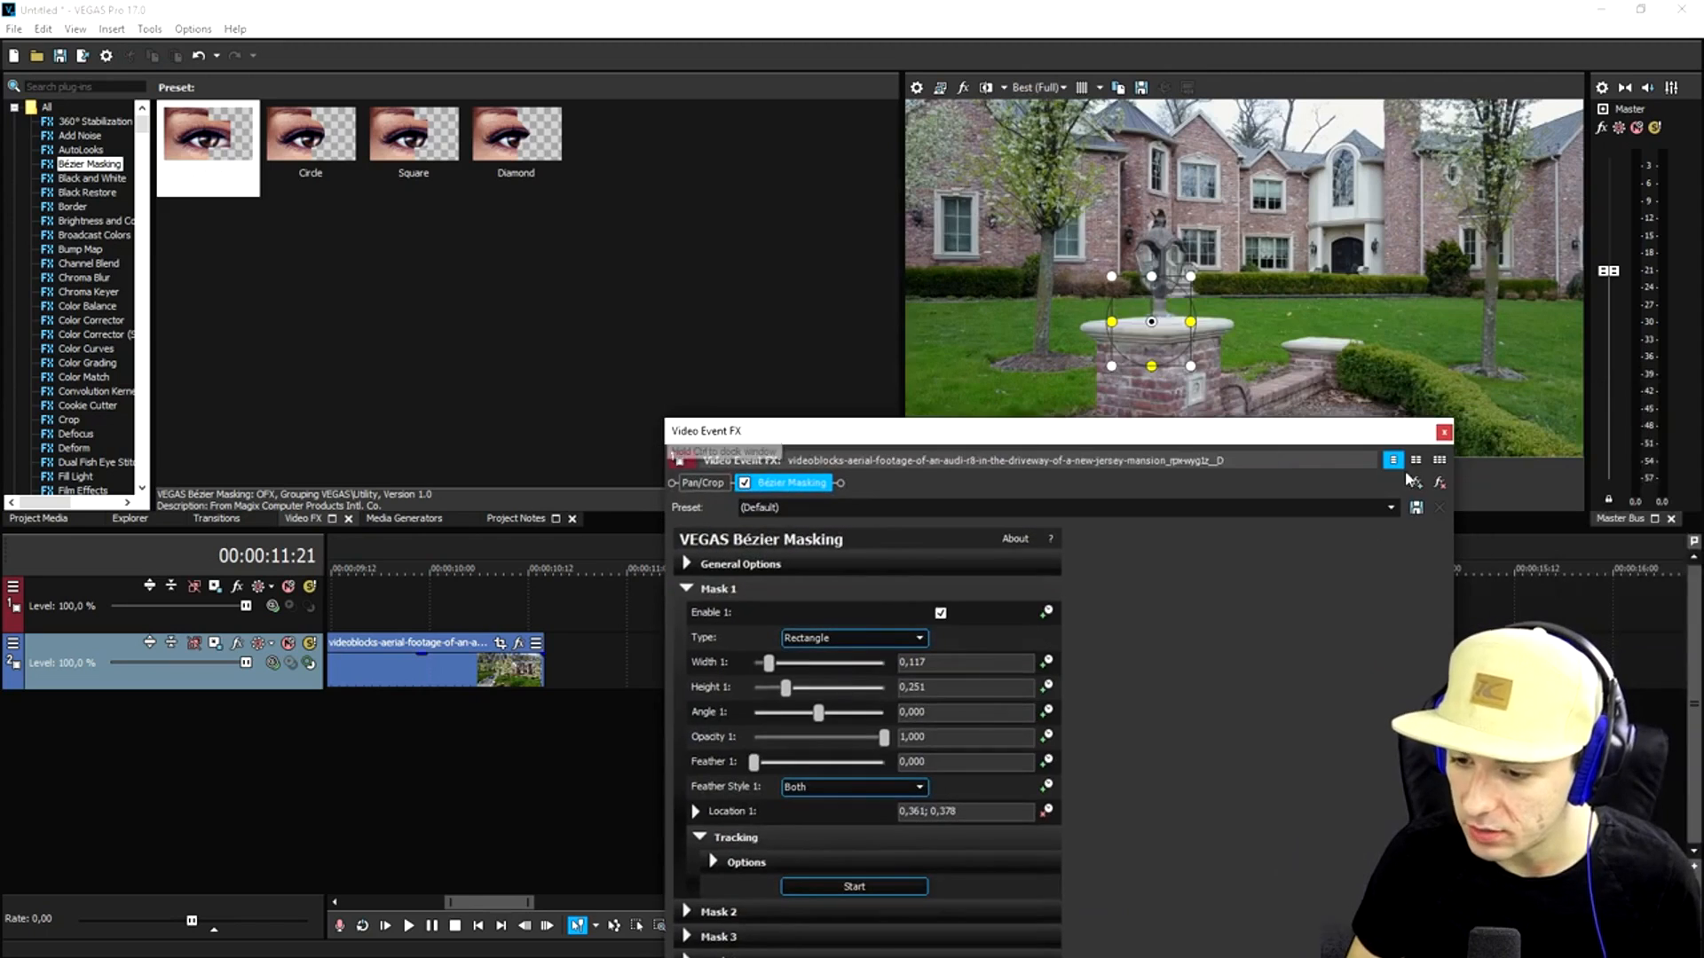
{"action": "left_click", "coordinate": [1469, 414]}
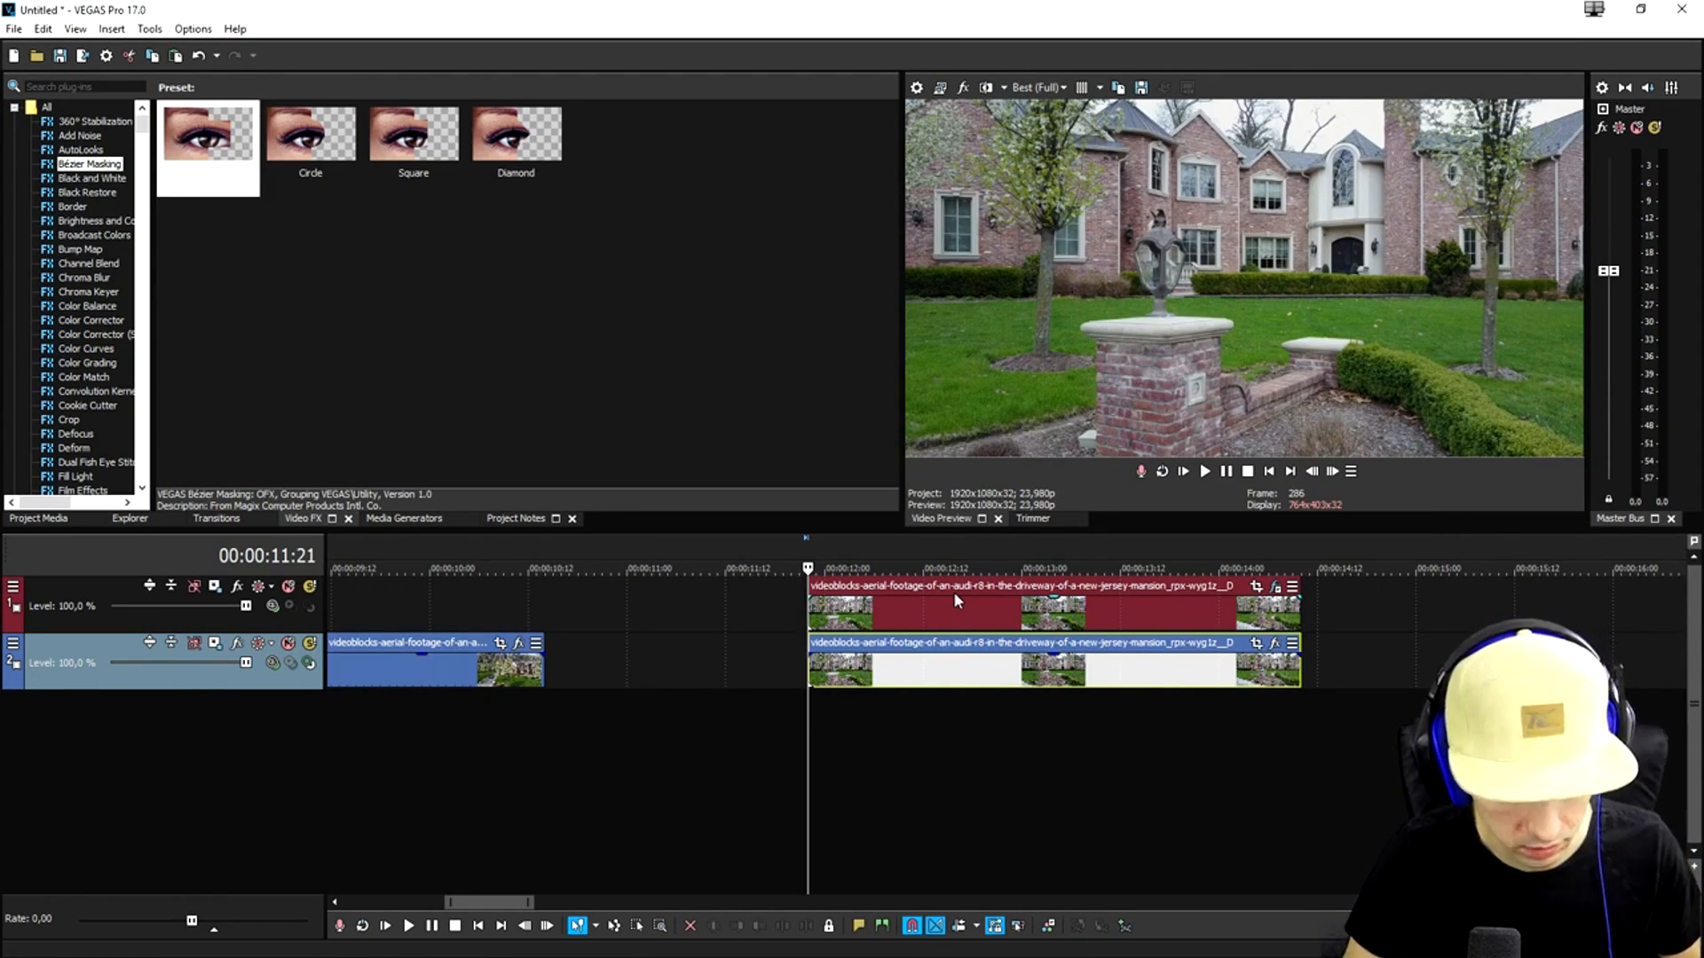
Paste the Vegas_Pro_15.0 logo on a new top track at the mansion clip's start and trim it to the clip's end
{"action": "key", "text": "ctrl+v"}
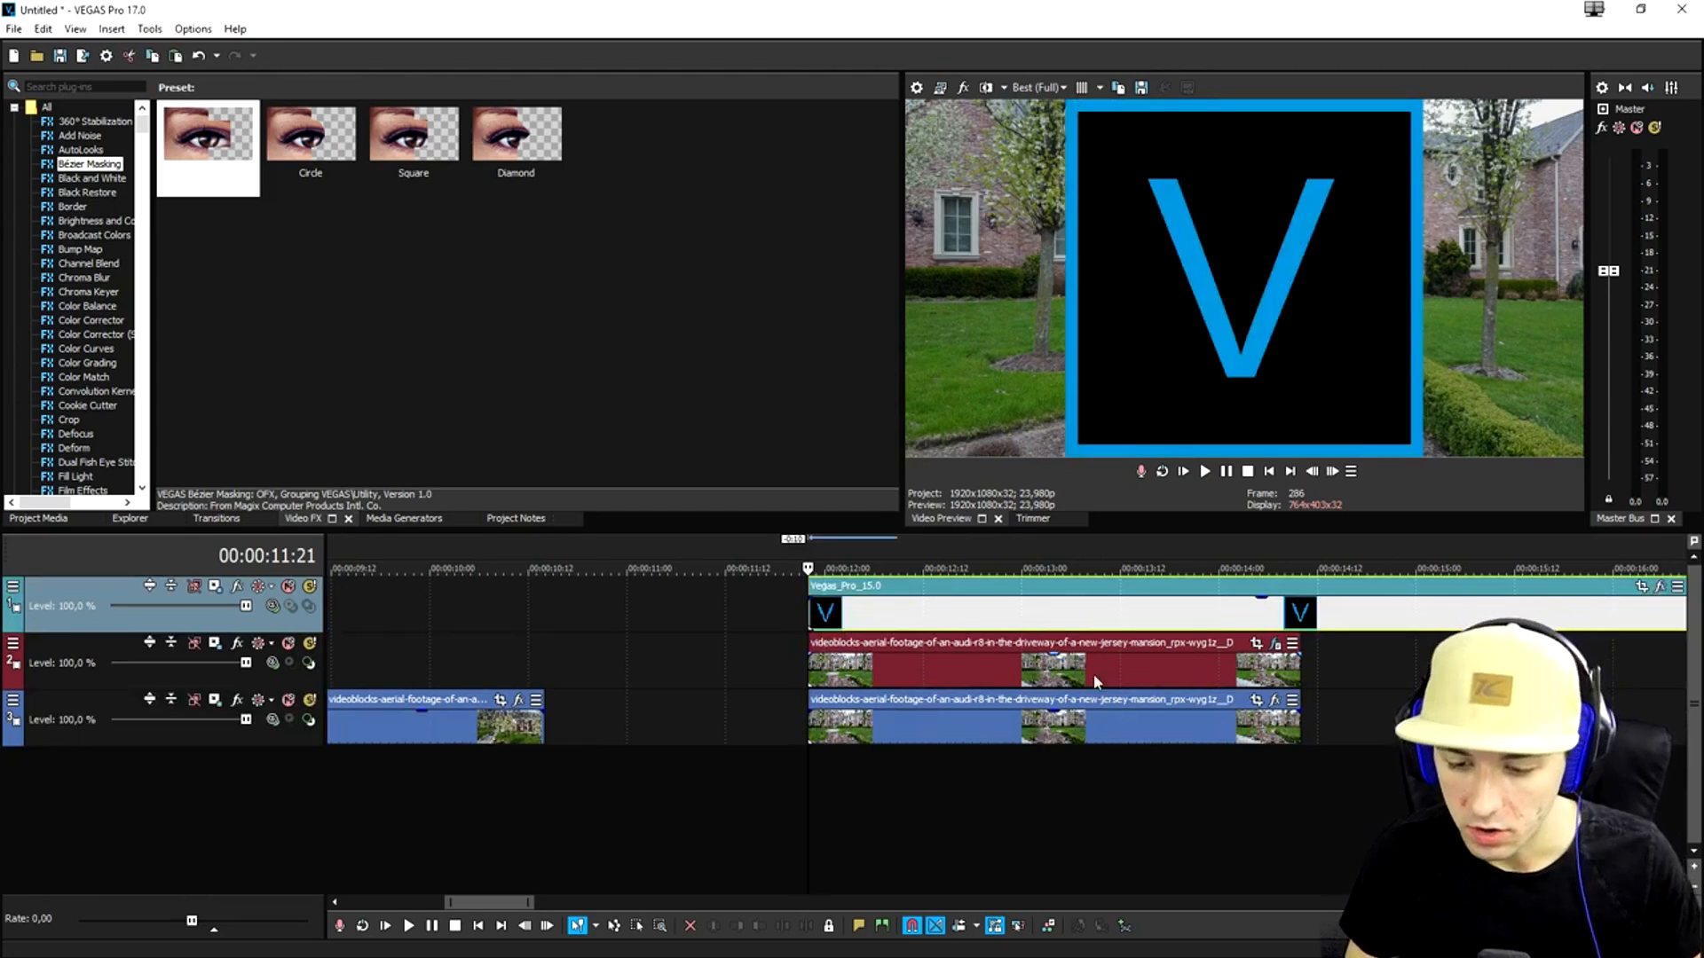
{"action": "left_click_drag", "start_coordinate": [1684, 613], "coordinate": [1301, 613]}
{"action": "left_click", "coordinate": [1091, 648]}
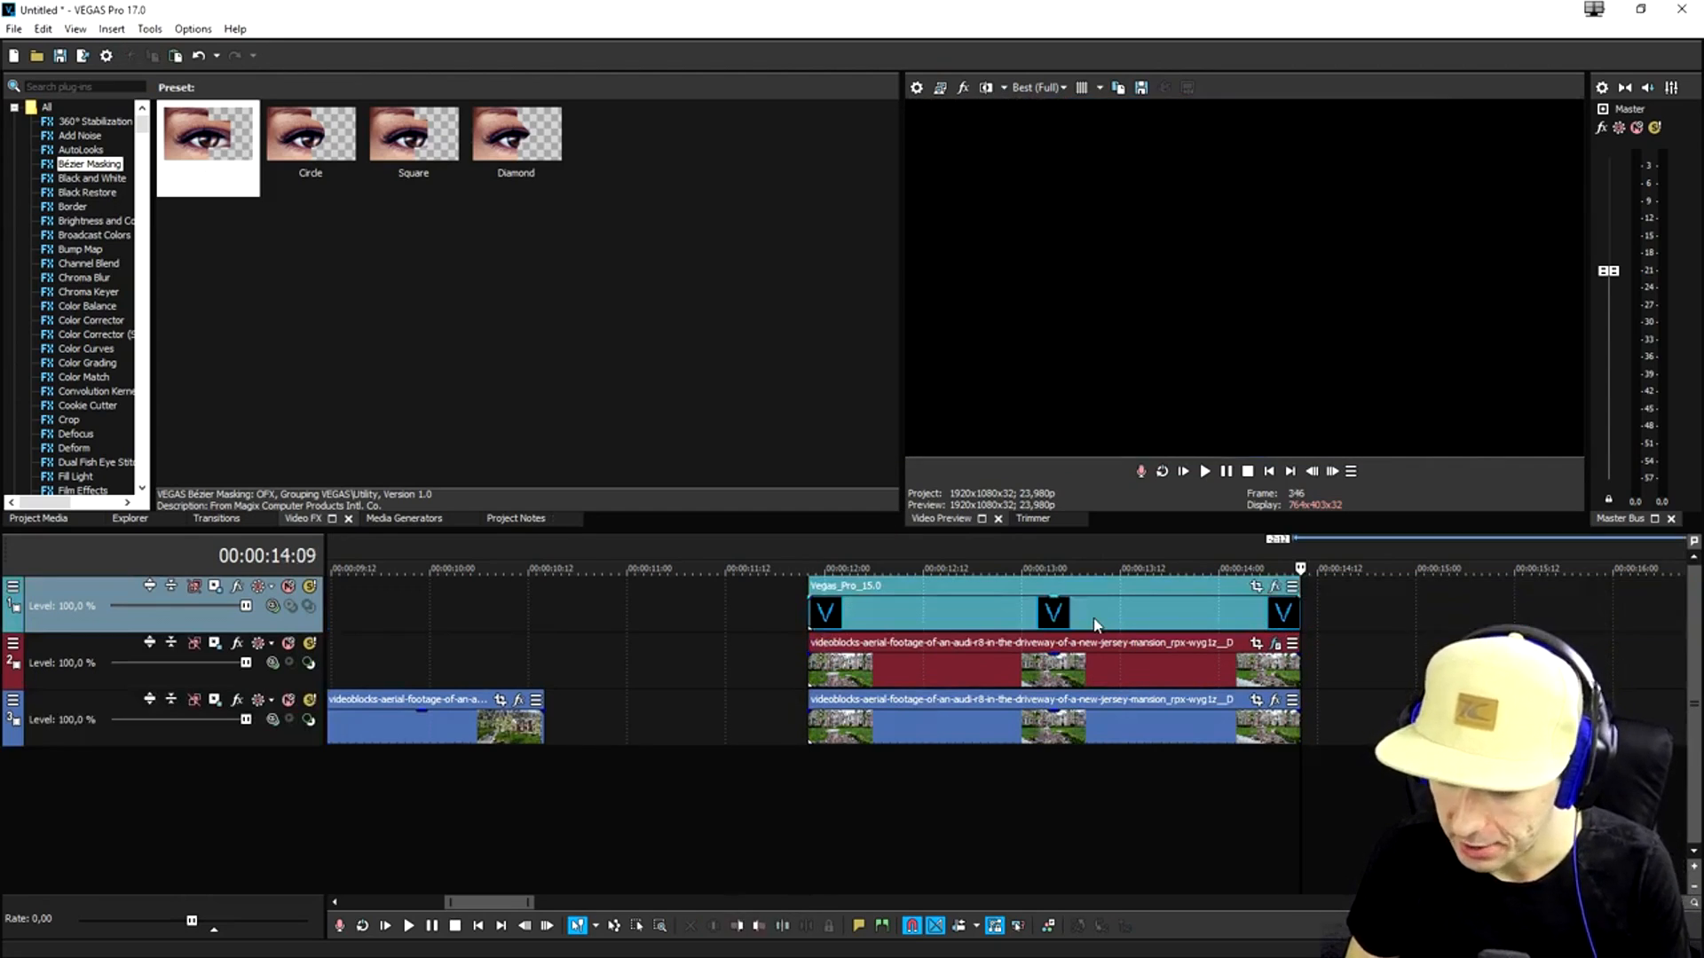
Apply the default Picture In Picture preset to the logo clip
{"action": "left_click", "coordinate": [1015, 611]}
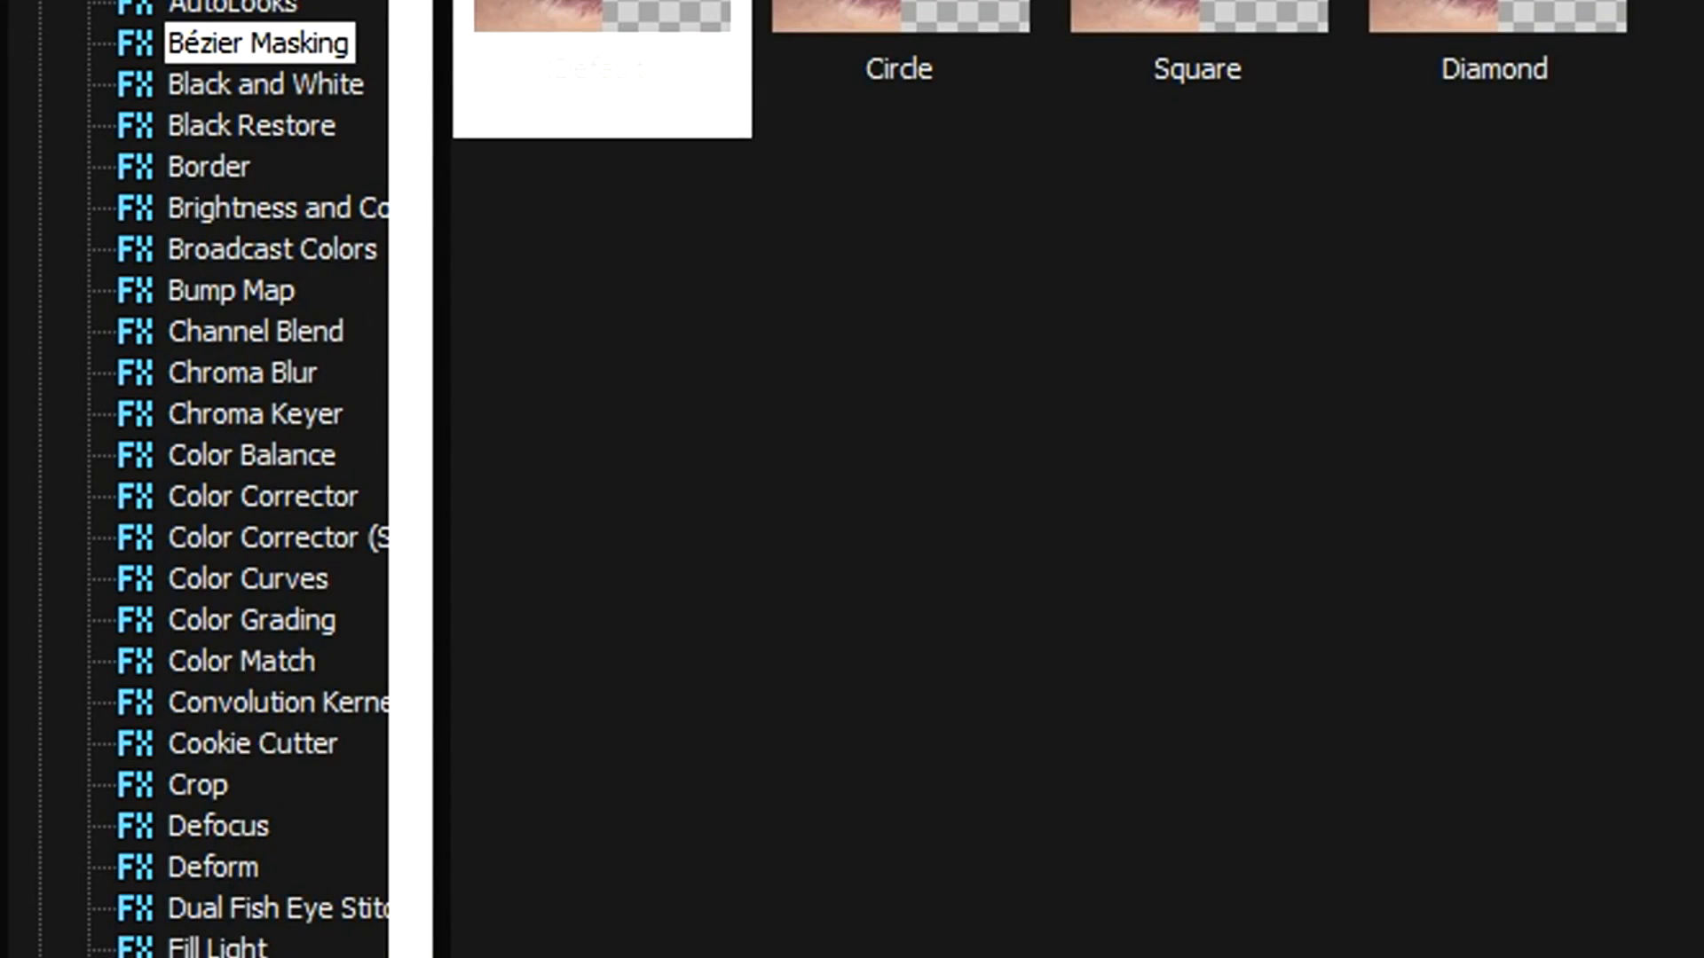
{"action": "scroll", "coordinate": [264, 641], "scroll_direction": "down", "scroll_amount": 9}
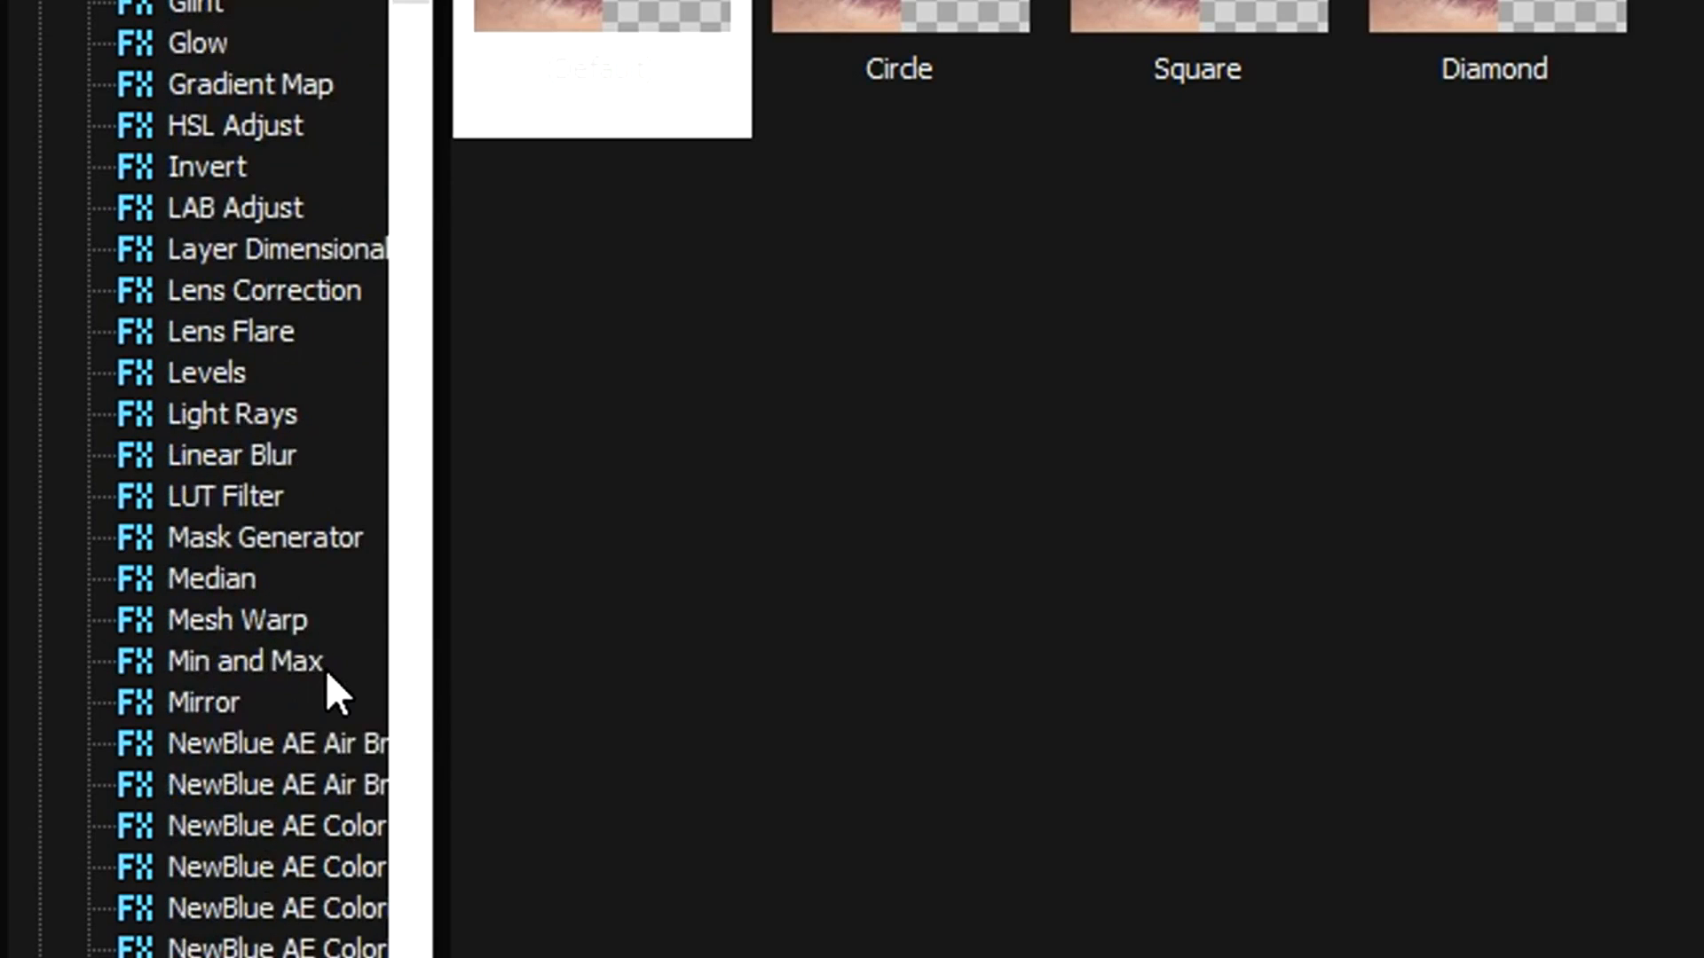
{"action": "scroll", "coordinate": [289, 540], "scroll_direction": "down", "scroll_amount": 20}
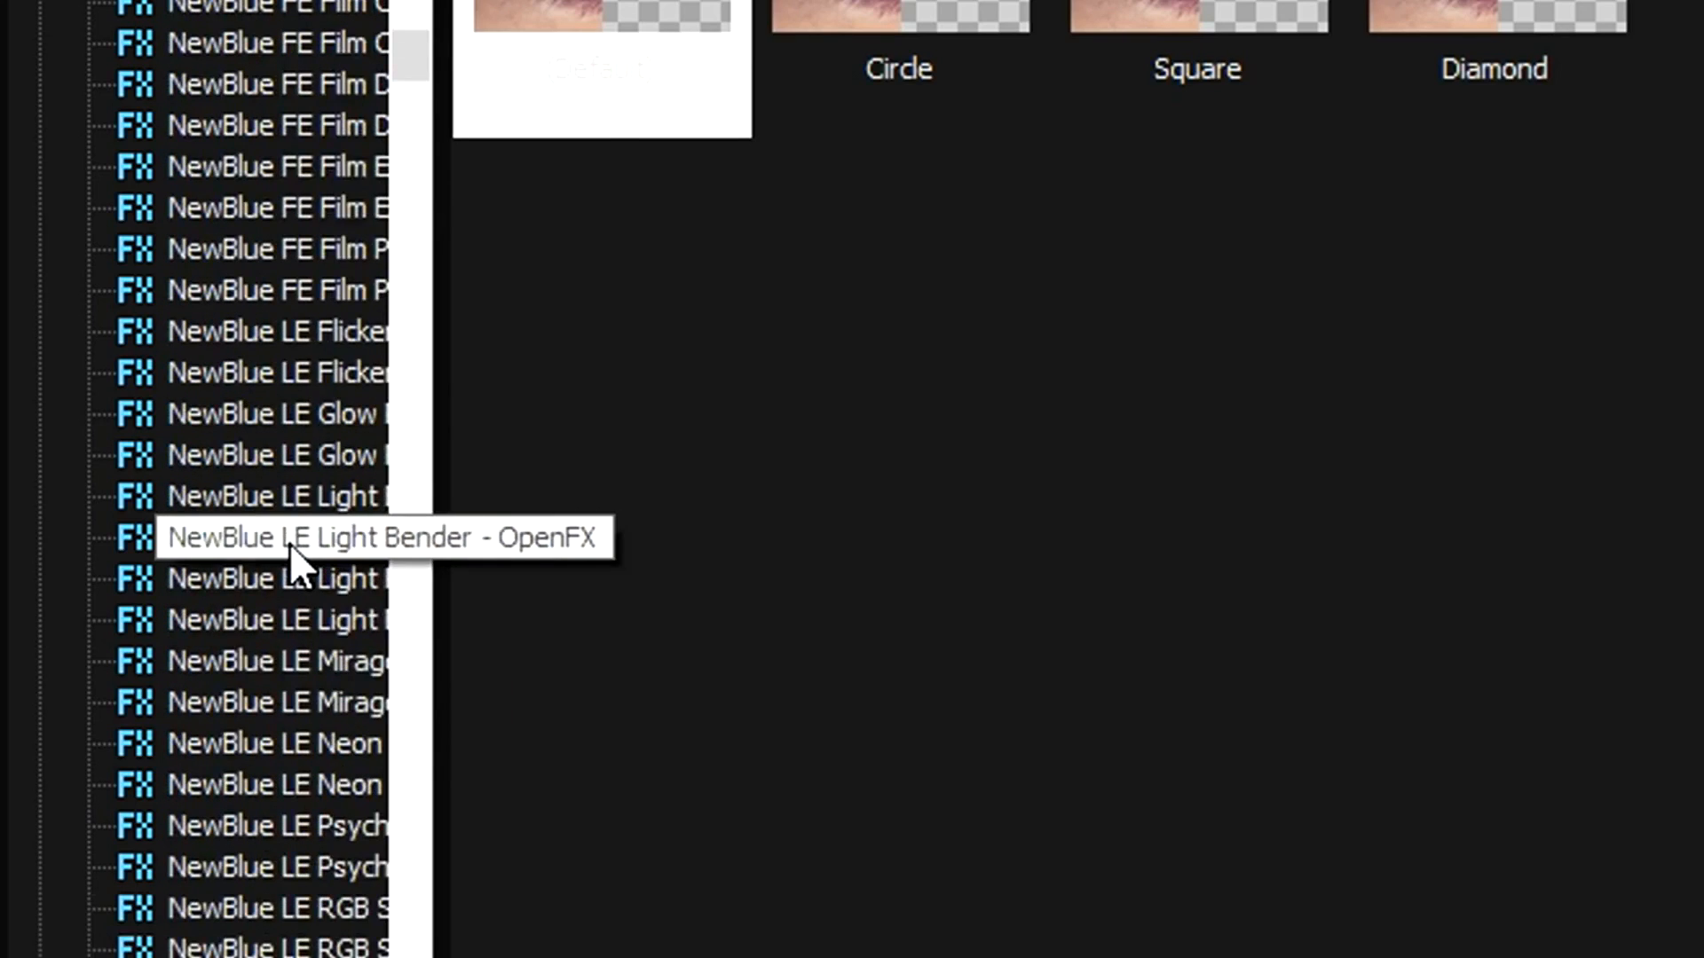
{"action": "scroll", "coordinate": [295, 535], "scroll_direction": "down", "scroll_amount": 20}
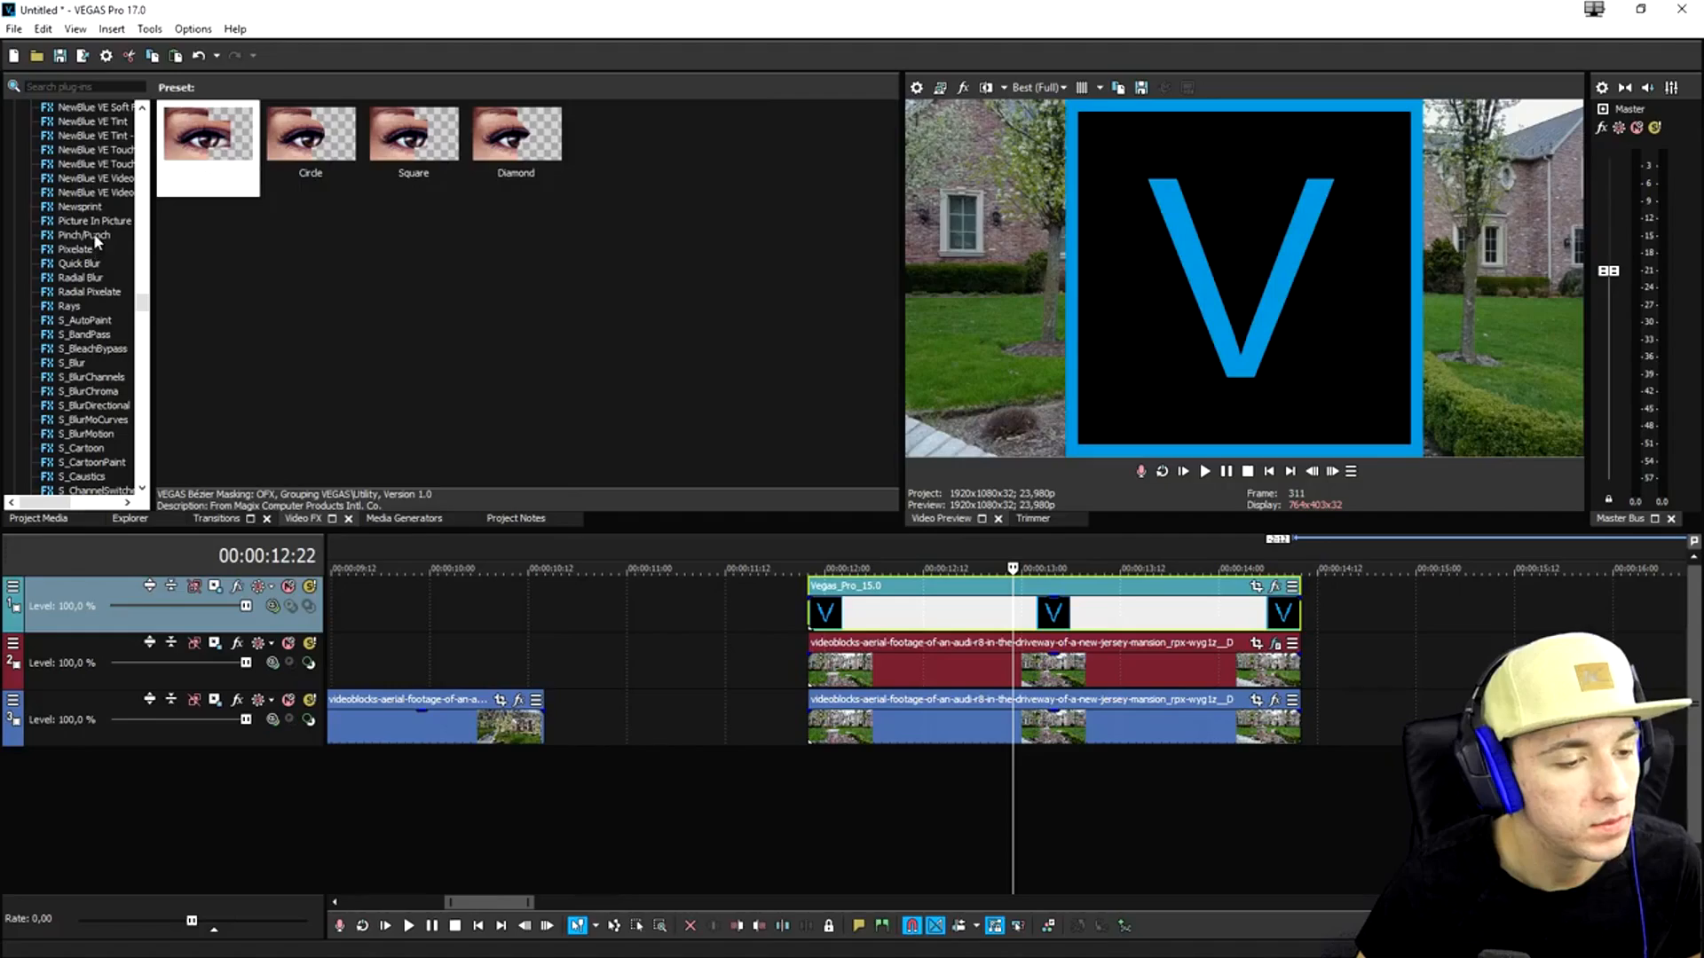
{"action": "left_click", "coordinate": [98, 220]}
{"action": "left_click_drag", "start_coordinate": [208, 142], "coordinate": [881, 610]}
Shrink the logo, place it on the front of the brick pillar and close the effect window
{"action": "left_click_drag", "start_coordinate": [1159, 459], "coordinate": [1159, 497]}
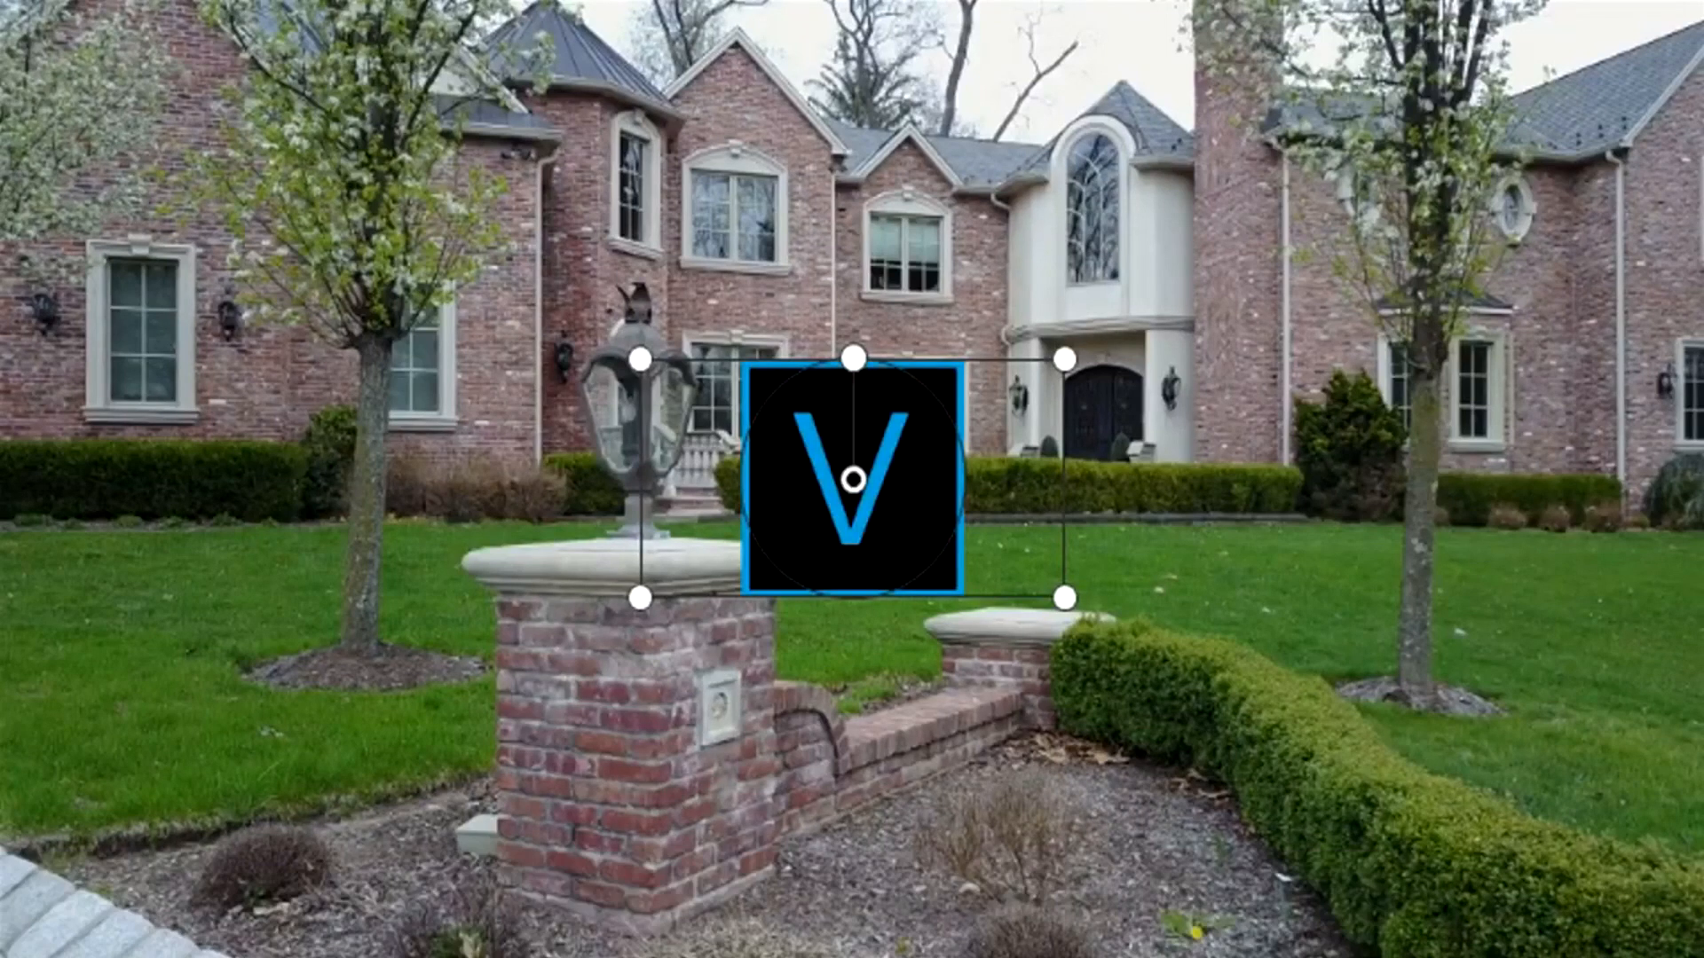
{"action": "left_click_drag", "start_coordinate": [1268, 297], "coordinate": [1236, 331]}
{"action": "left_click_drag", "start_coordinate": [828, 581], "coordinate": [658, 715]}
{"action": "left_click_drag", "start_coordinate": [818, 603], "coordinate": [748, 657]}
{"action": "left_click", "coordinate": [1437, 521]}
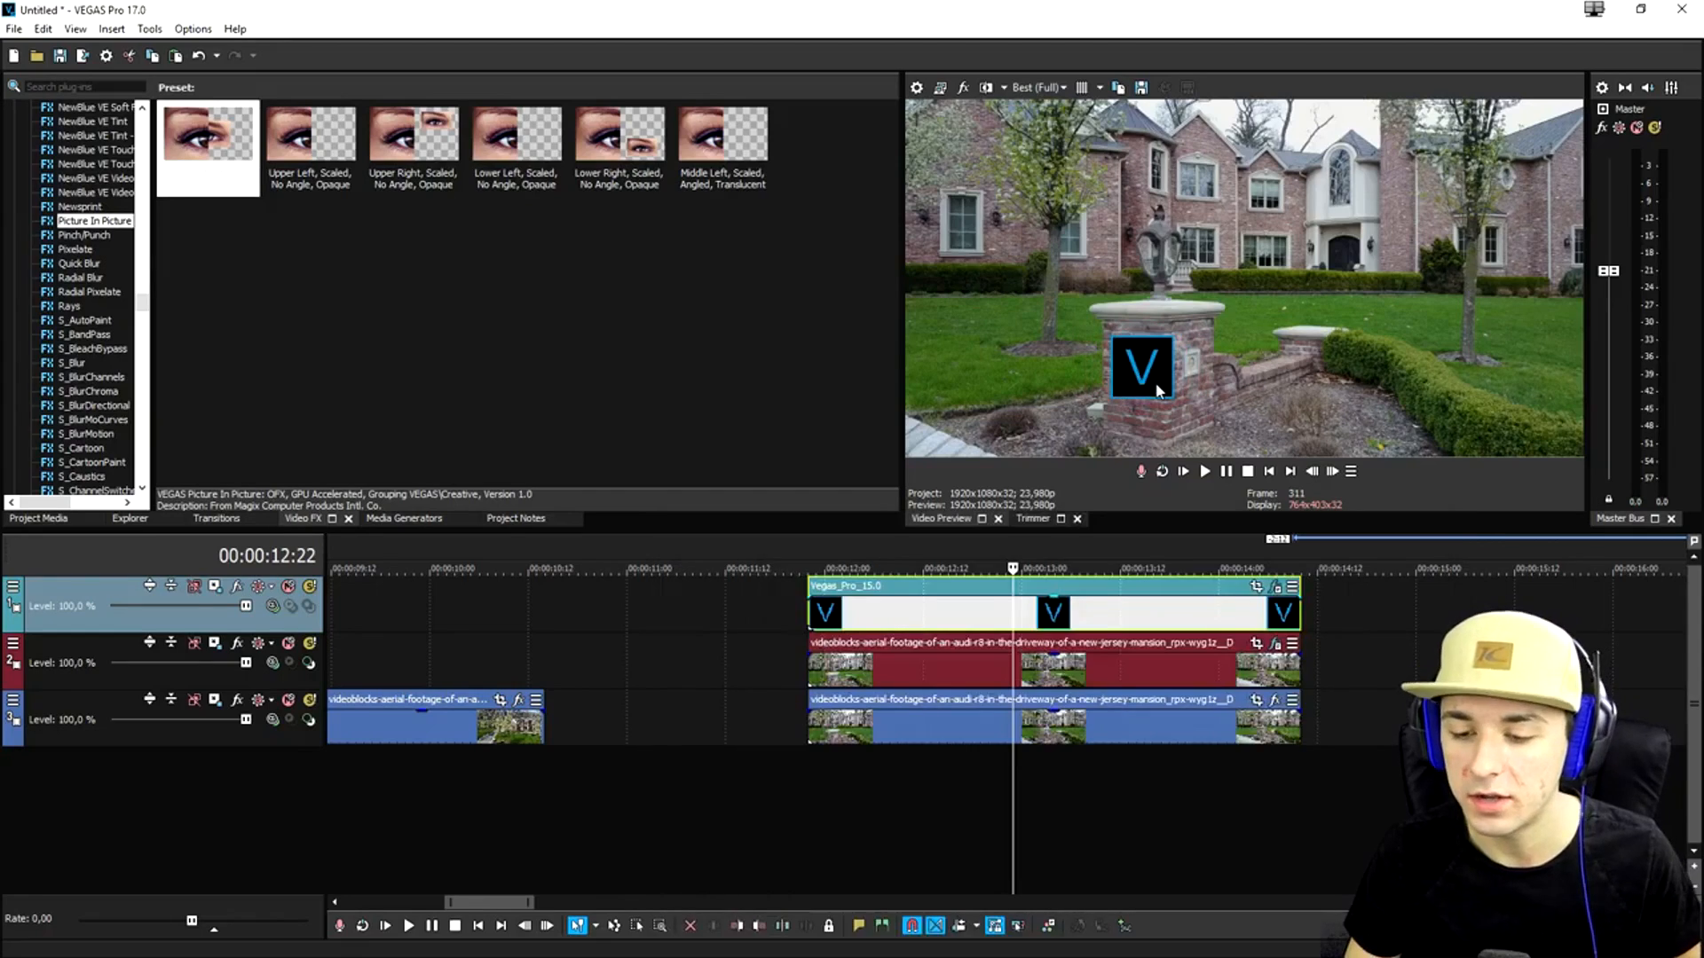
Open Track Motion for the logo's track, enlarge its window and set the compositing mode to 3D Source Alpha
{"action": "scroll", "coordinate": [625, 632], "scroll_direction": "down", "scroll_amount": 3}
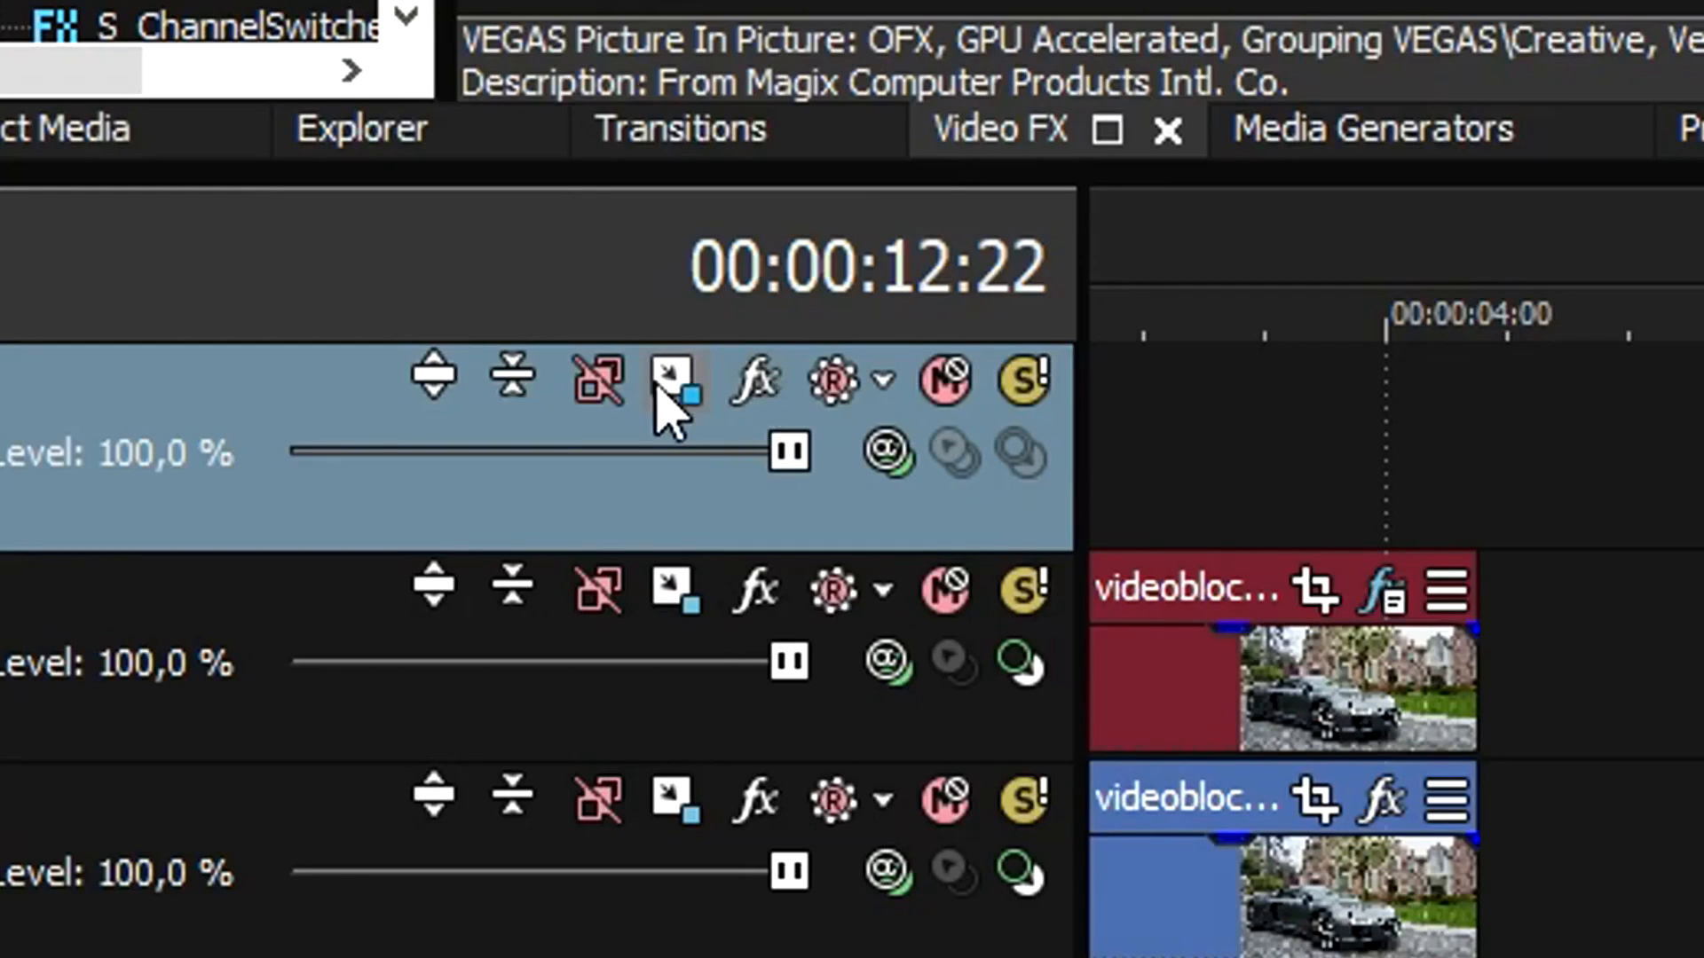
{"action": "left_click", "coordinate": [664, 392]}
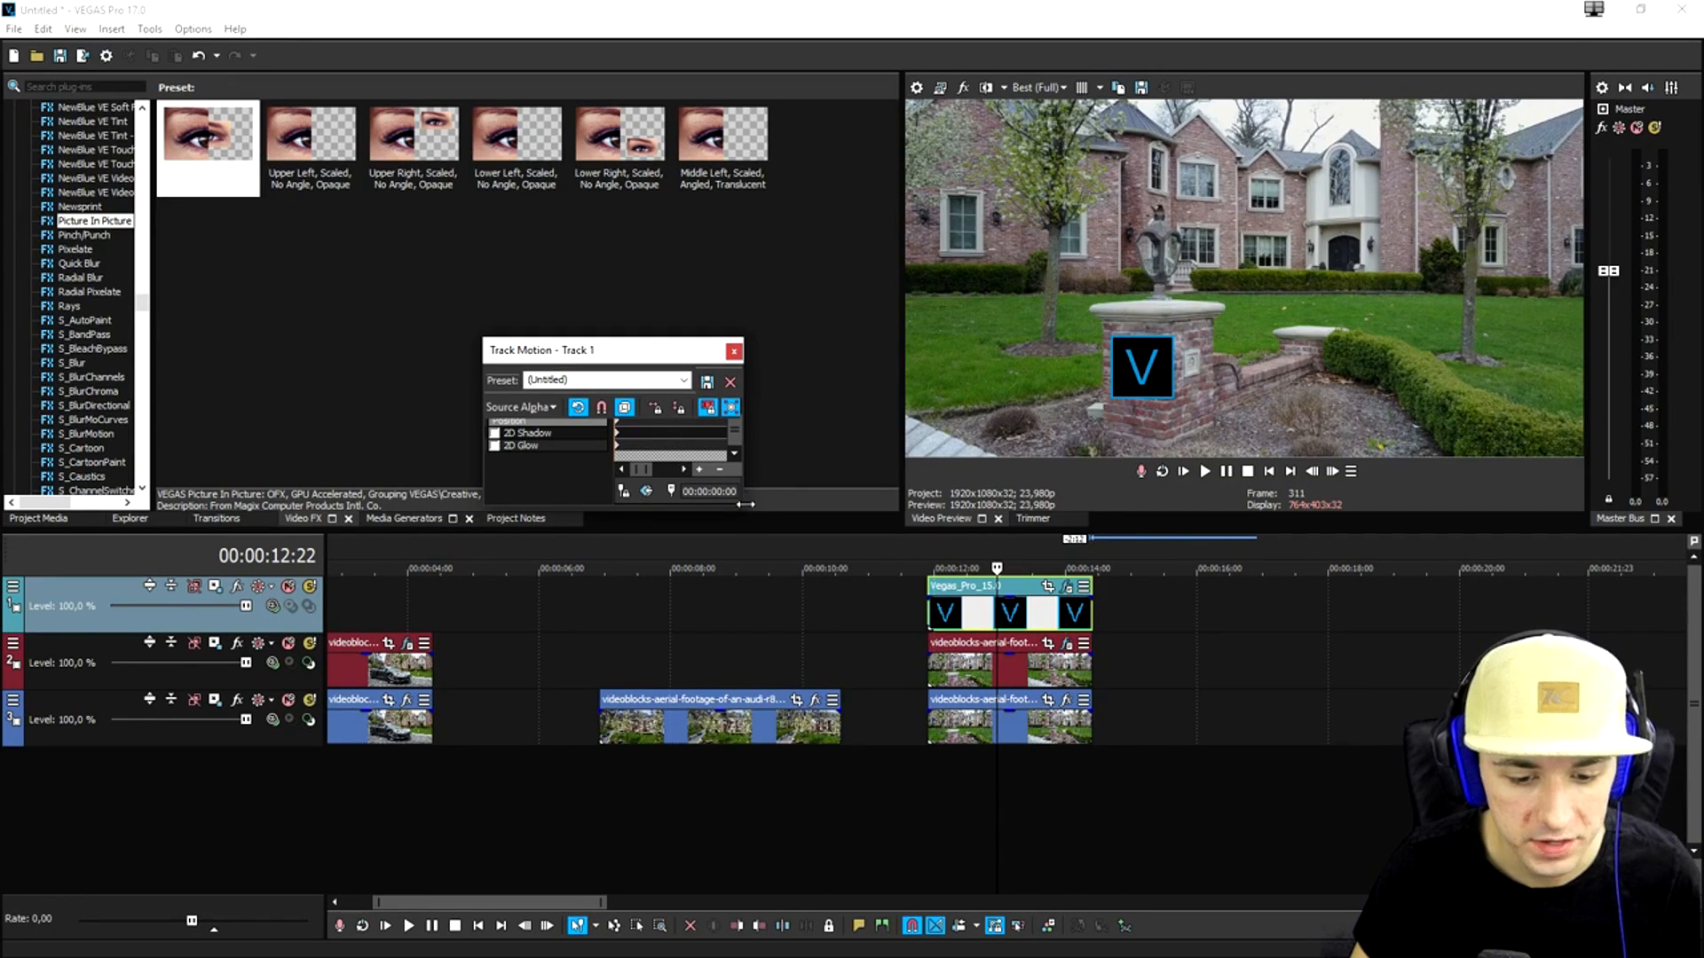
{"action": "left_click_drag", "start_coordinate": [741, 503], "coordinate": [1065, 737]}
{"action": "left_click", "coordinate": [517, 407]}
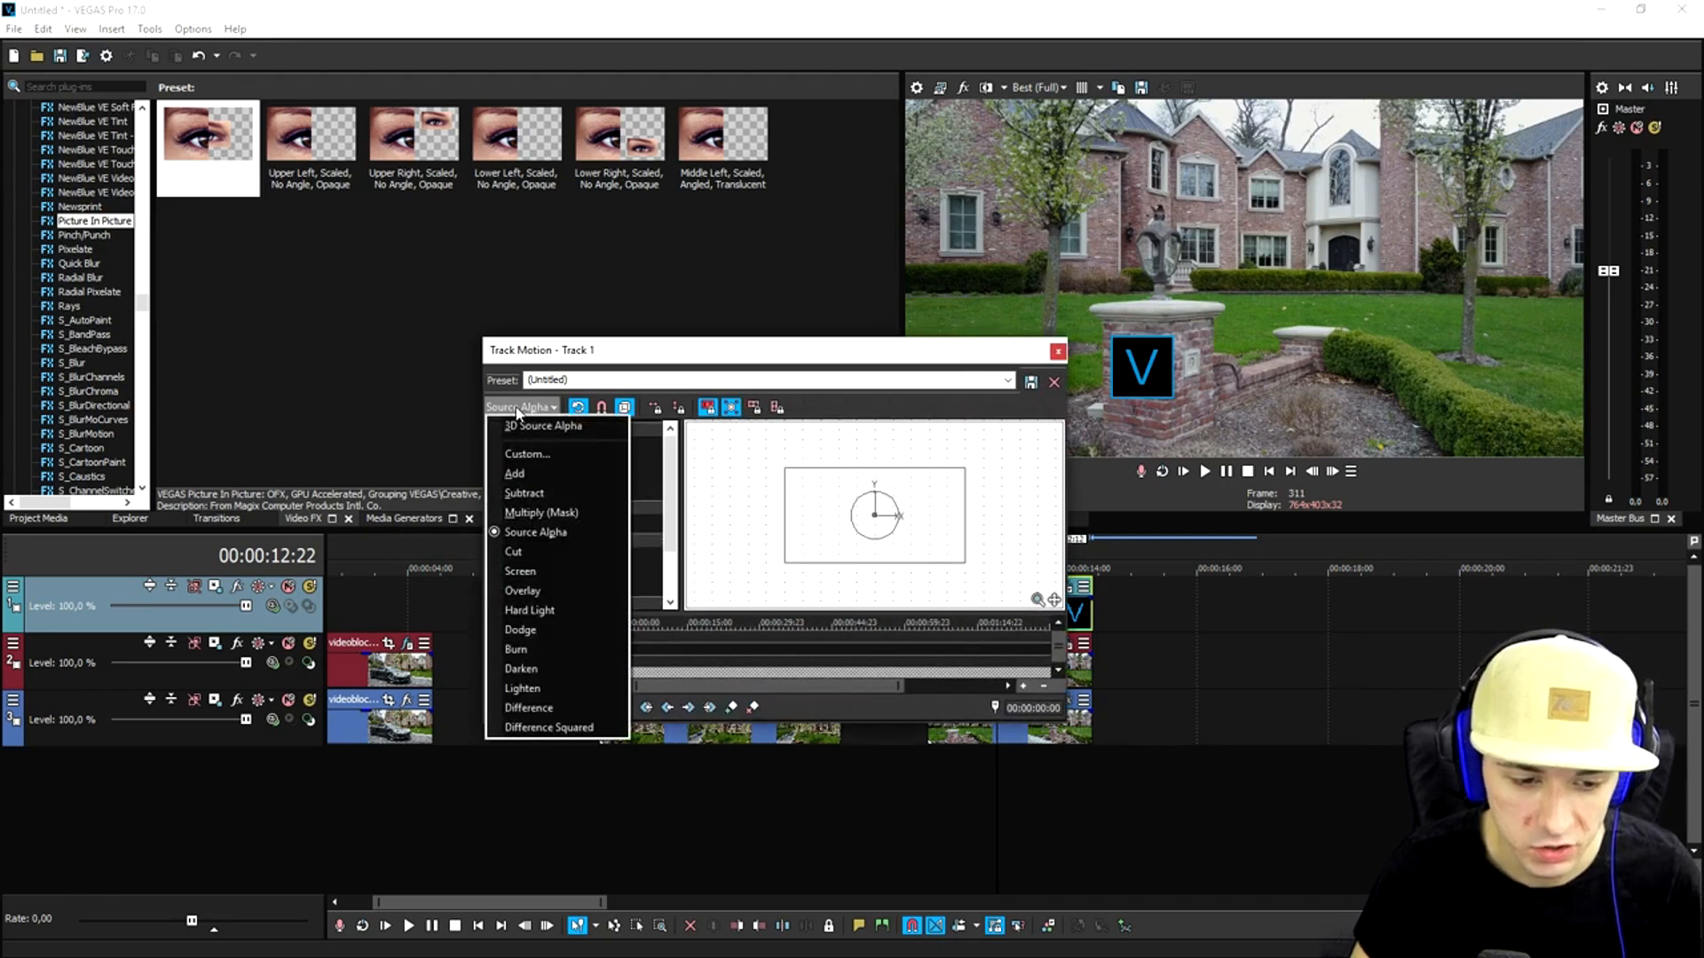
{"action": "left_click", "coordinate": [519, 408]}
{"action": "left_click", "coordinate": [524, 408]}
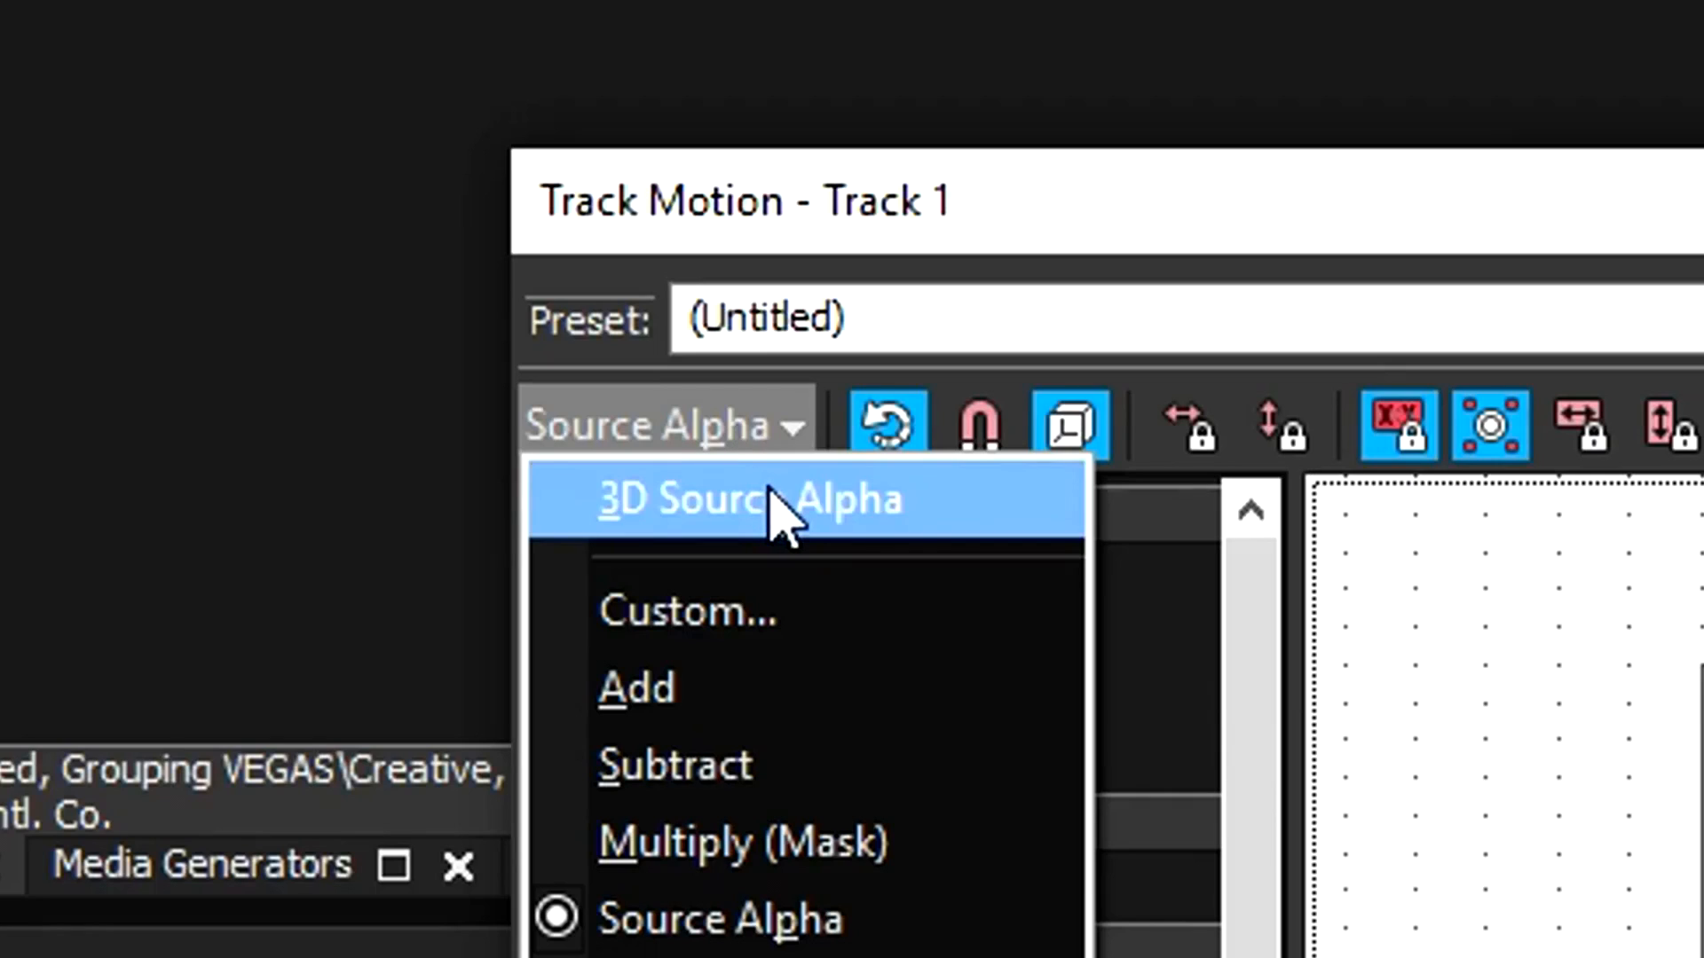
{"action": "left_click", "coordinate": [775, 504]}
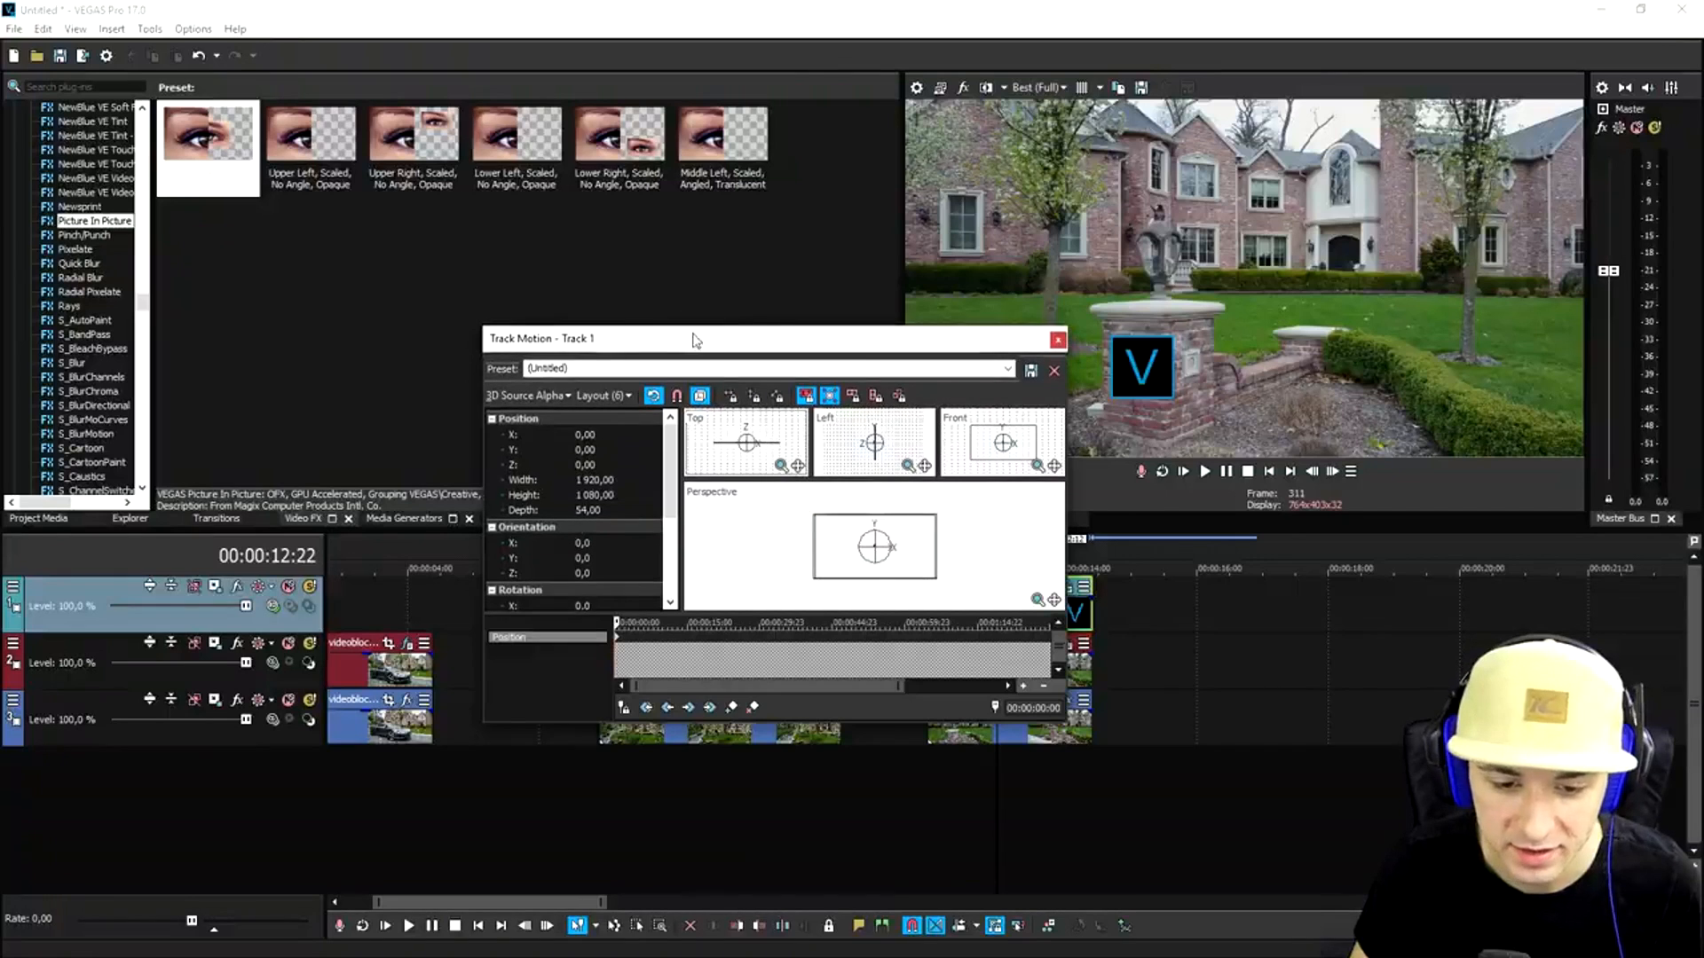
Rotate the logo slightly about its vertical axis in 3D track motion to match the pillar's front face
{"action": "left_click_drag", "start_coordinate": [988, 202], "coordinate": [776, 330]}
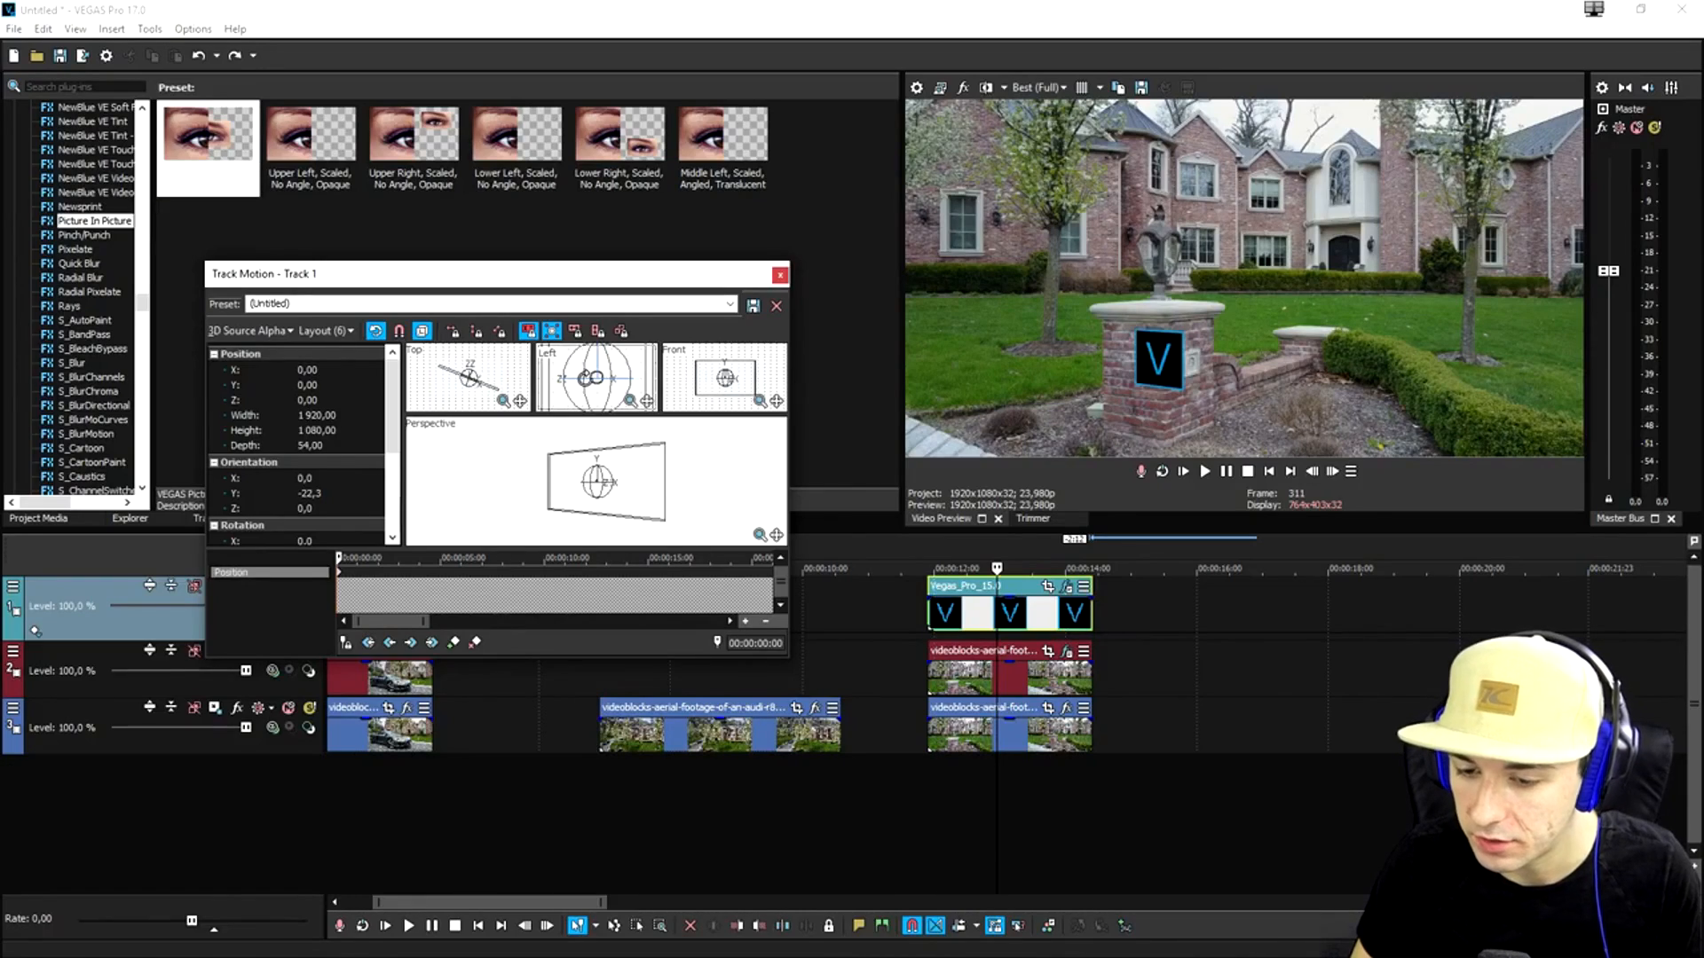
{"action": "left_click_drag", "start_coordinate": [585, 373], "coordinate": [594, 378]}
{"action": "scroll", "coordinate": [685, 519], "scroll_direction": "up", "scroll_amount": 2}
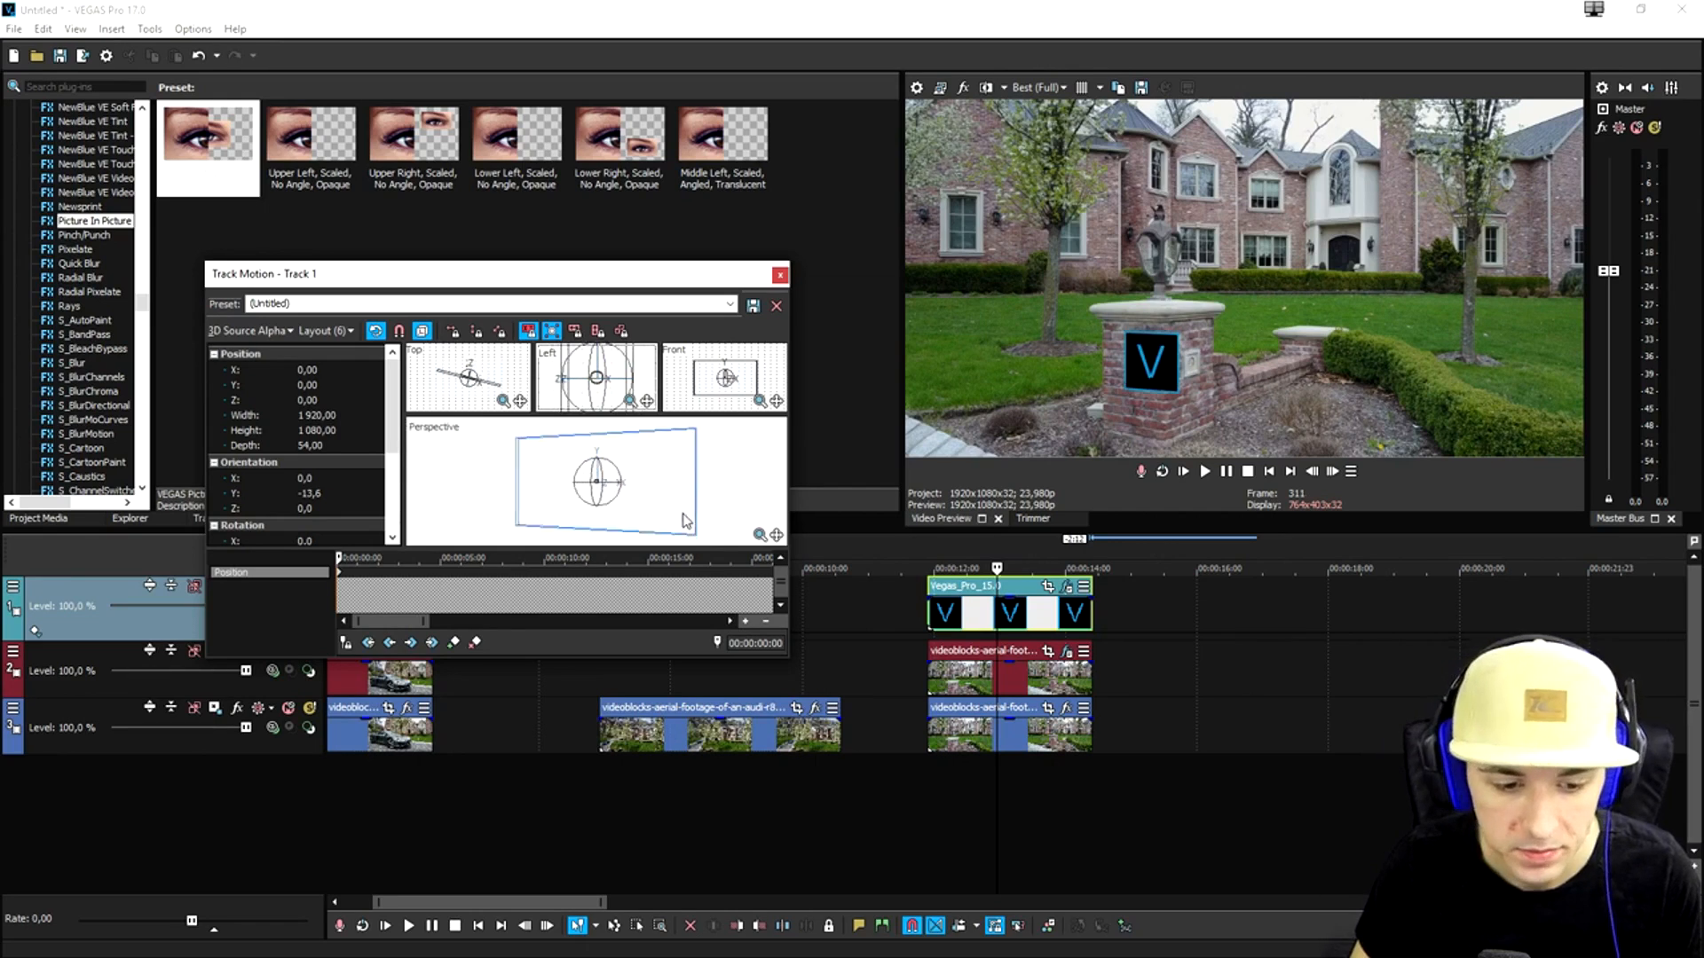
Select the logo clip and the masked mansion clip to transfer the mask's tracking data to the logo
{"action": "scroll", "coordinate": [685, 468], "scroll_direction": "up", "scroll_amount": 2}
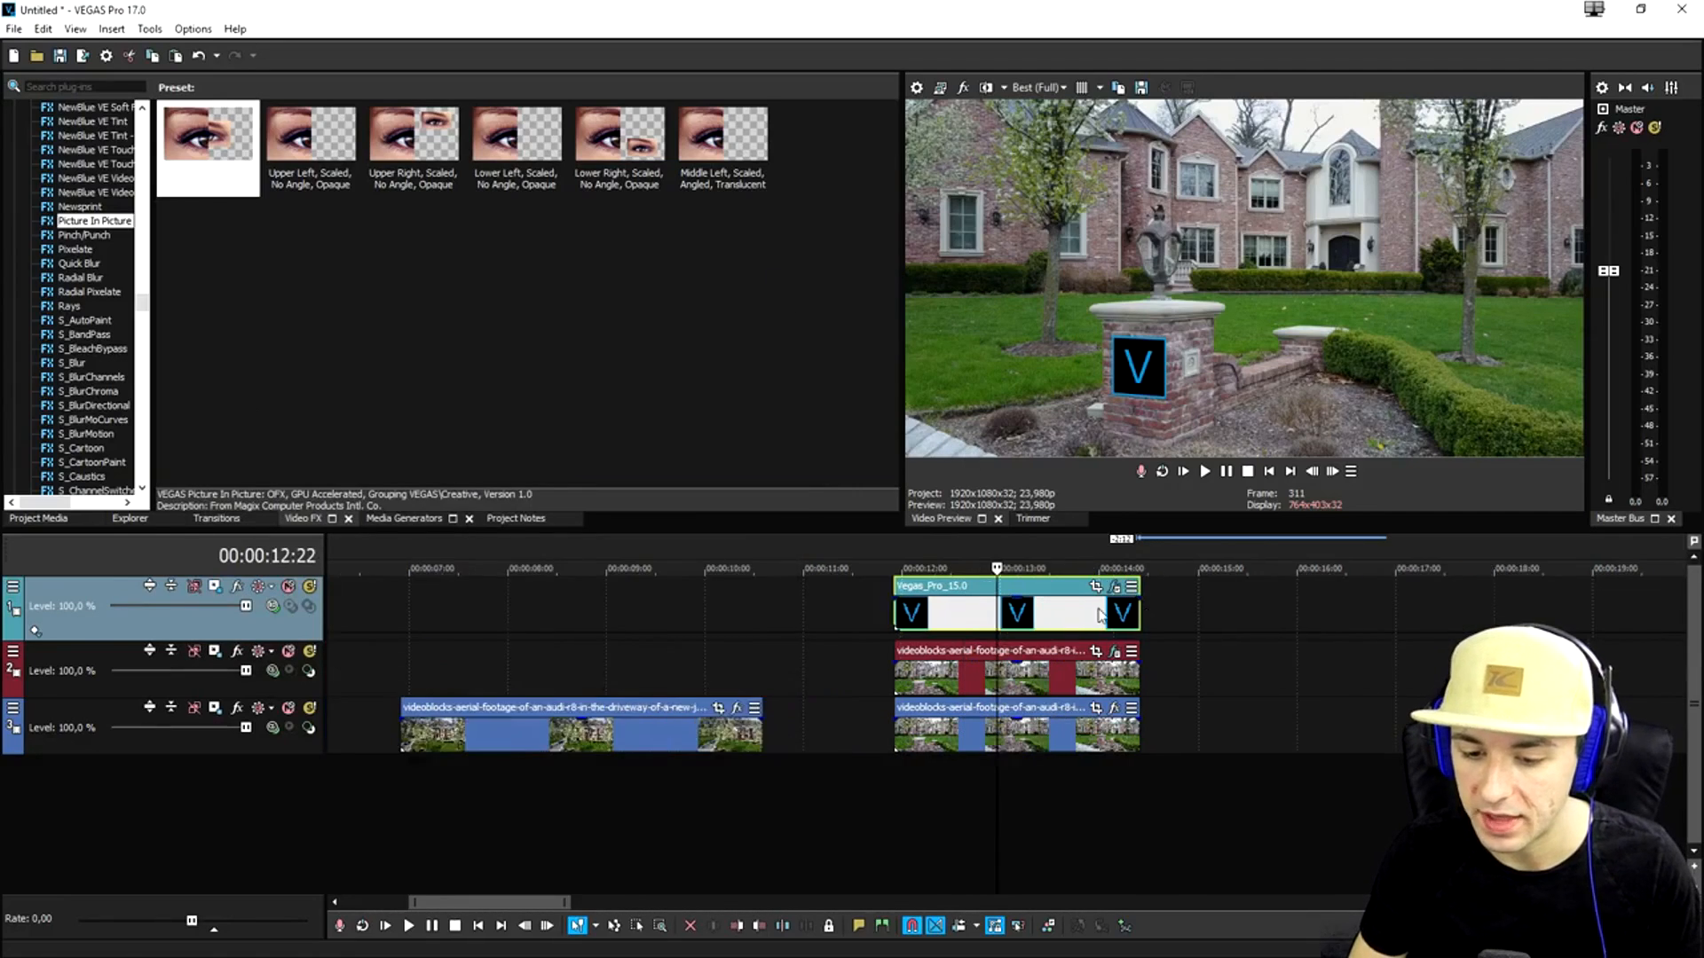
{"action": "scroll", "coordinate": [1076, 615], "scroll_direction": "up", "scroll_amount": 3}
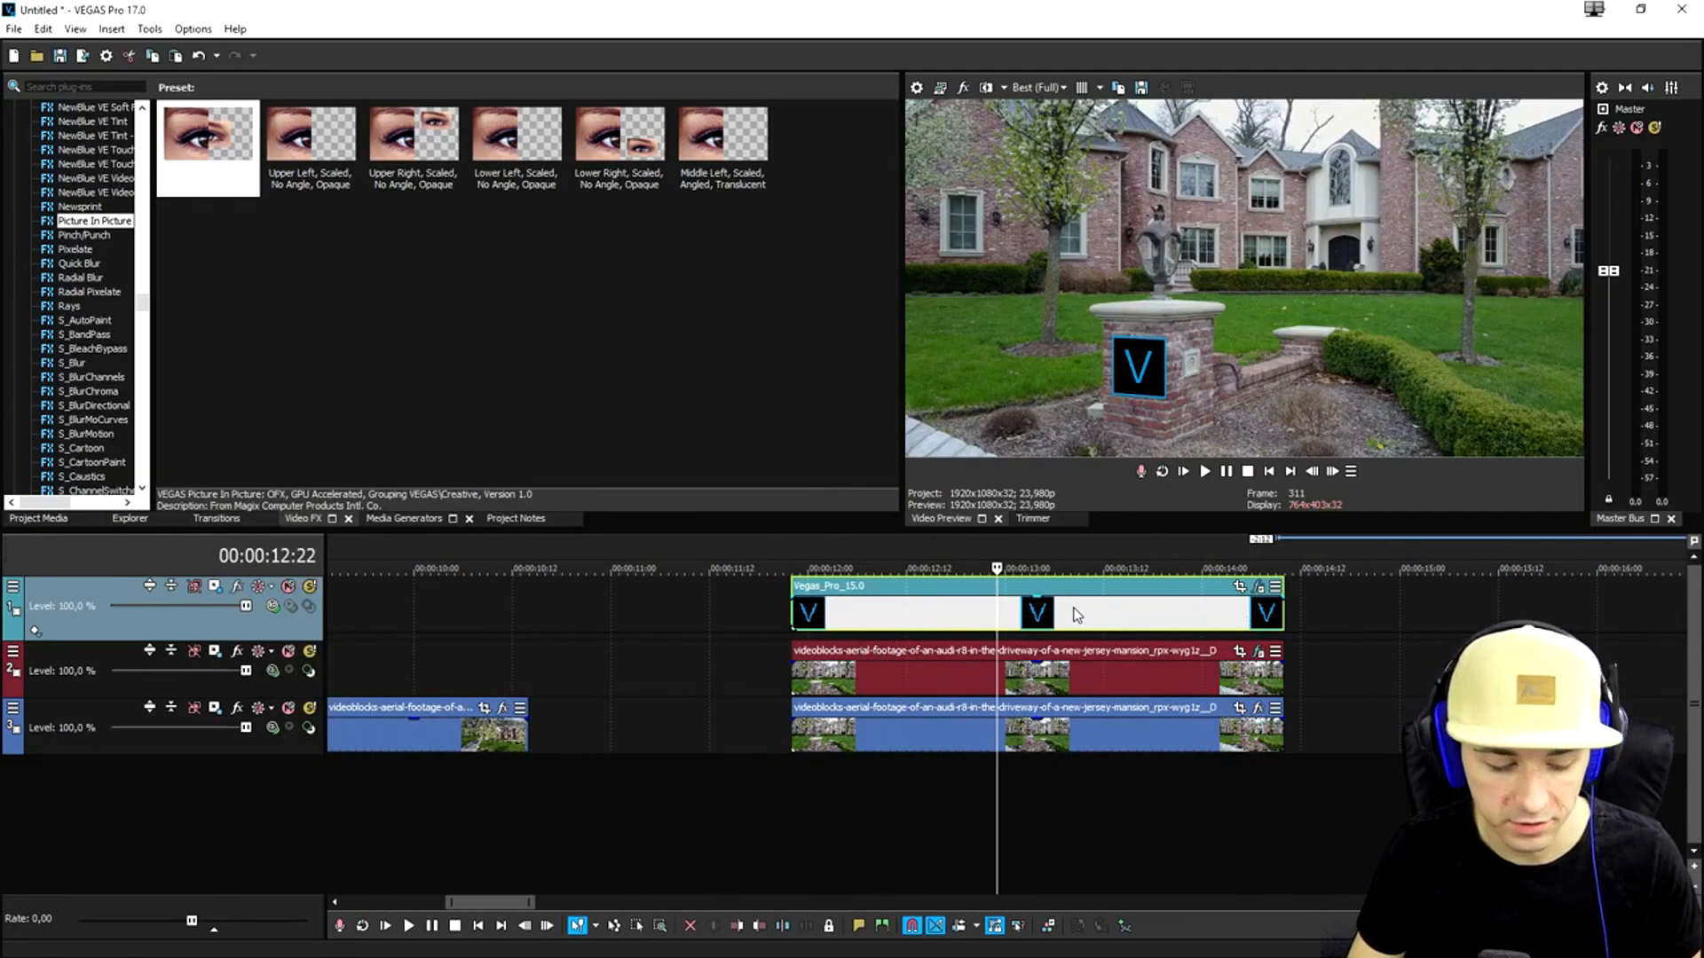
{"action": "left_click", "coordinate": [1069, 614]}
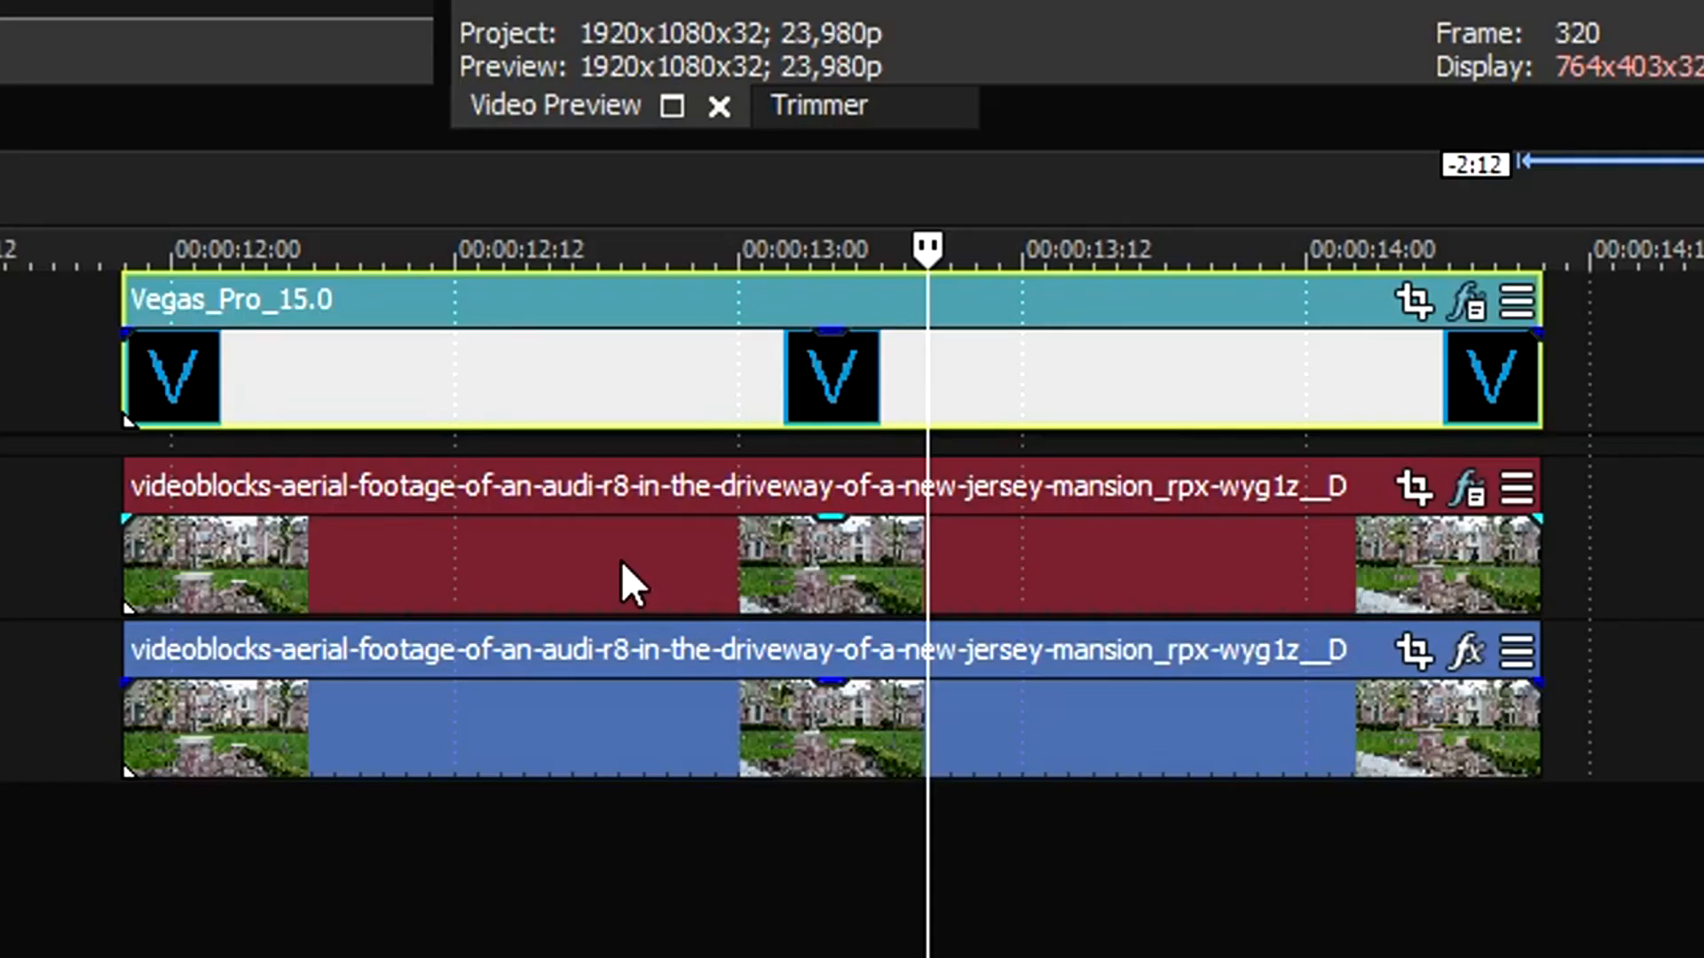
{"action": "left_click", "coordinate": [964, 676]}
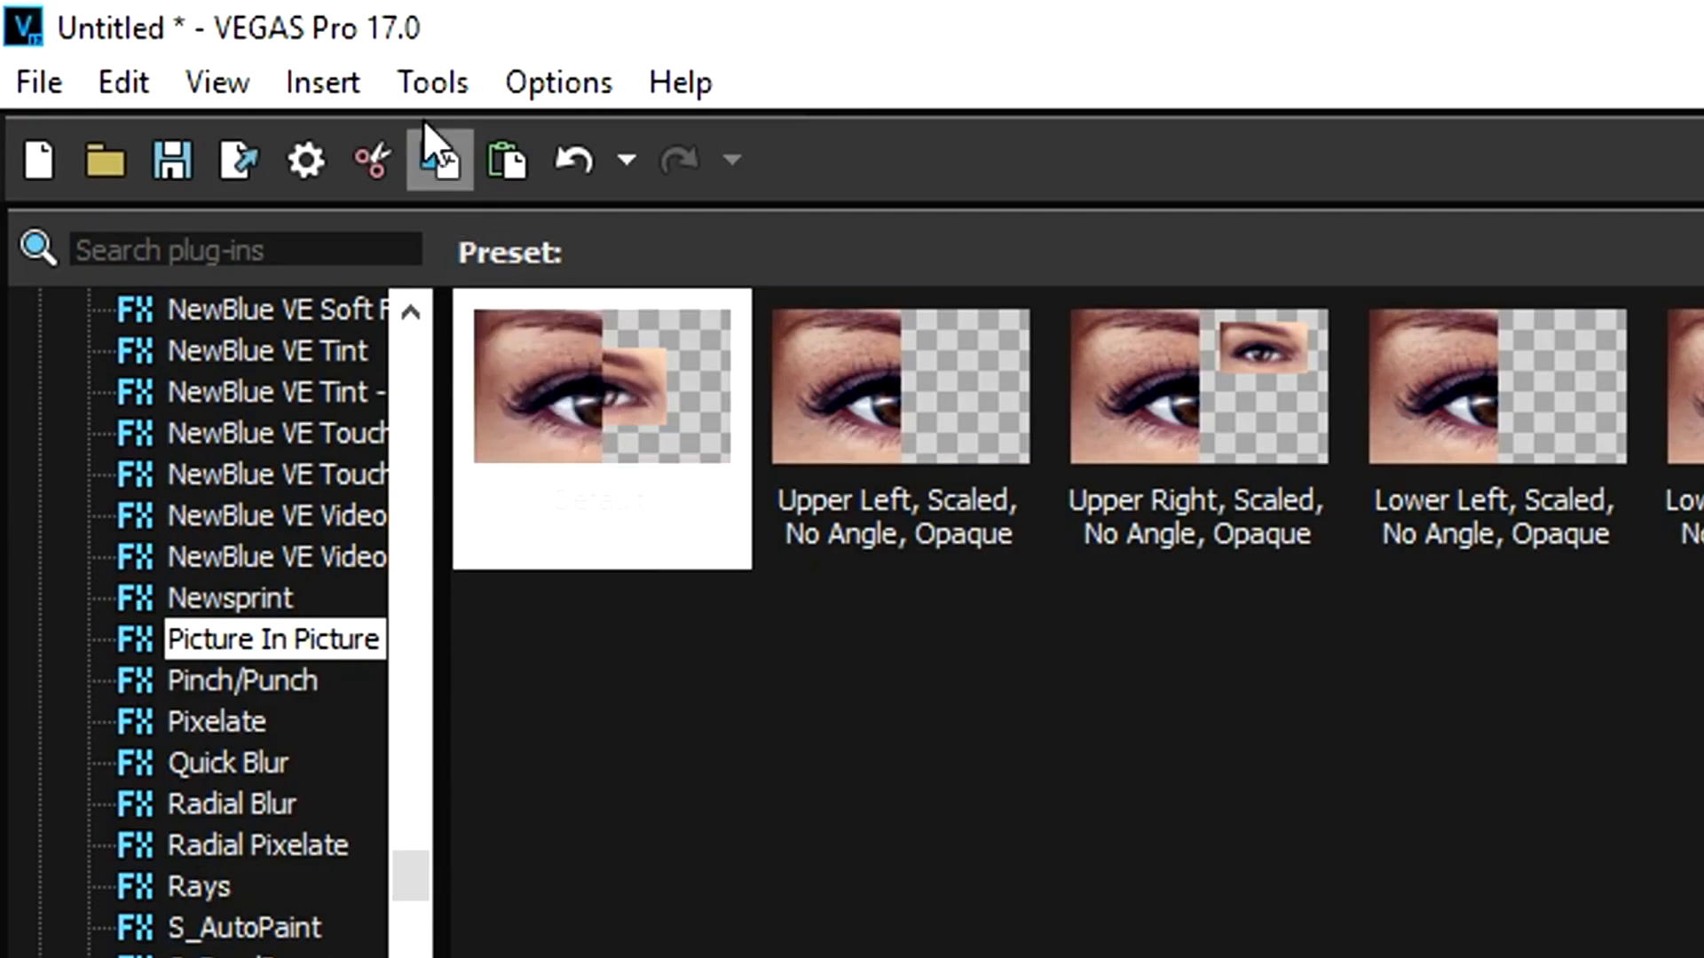
{"action": "left_click", "coordinate": [426, 83]}
{"action": "mouse_move", "coordinate": [793, 957]}
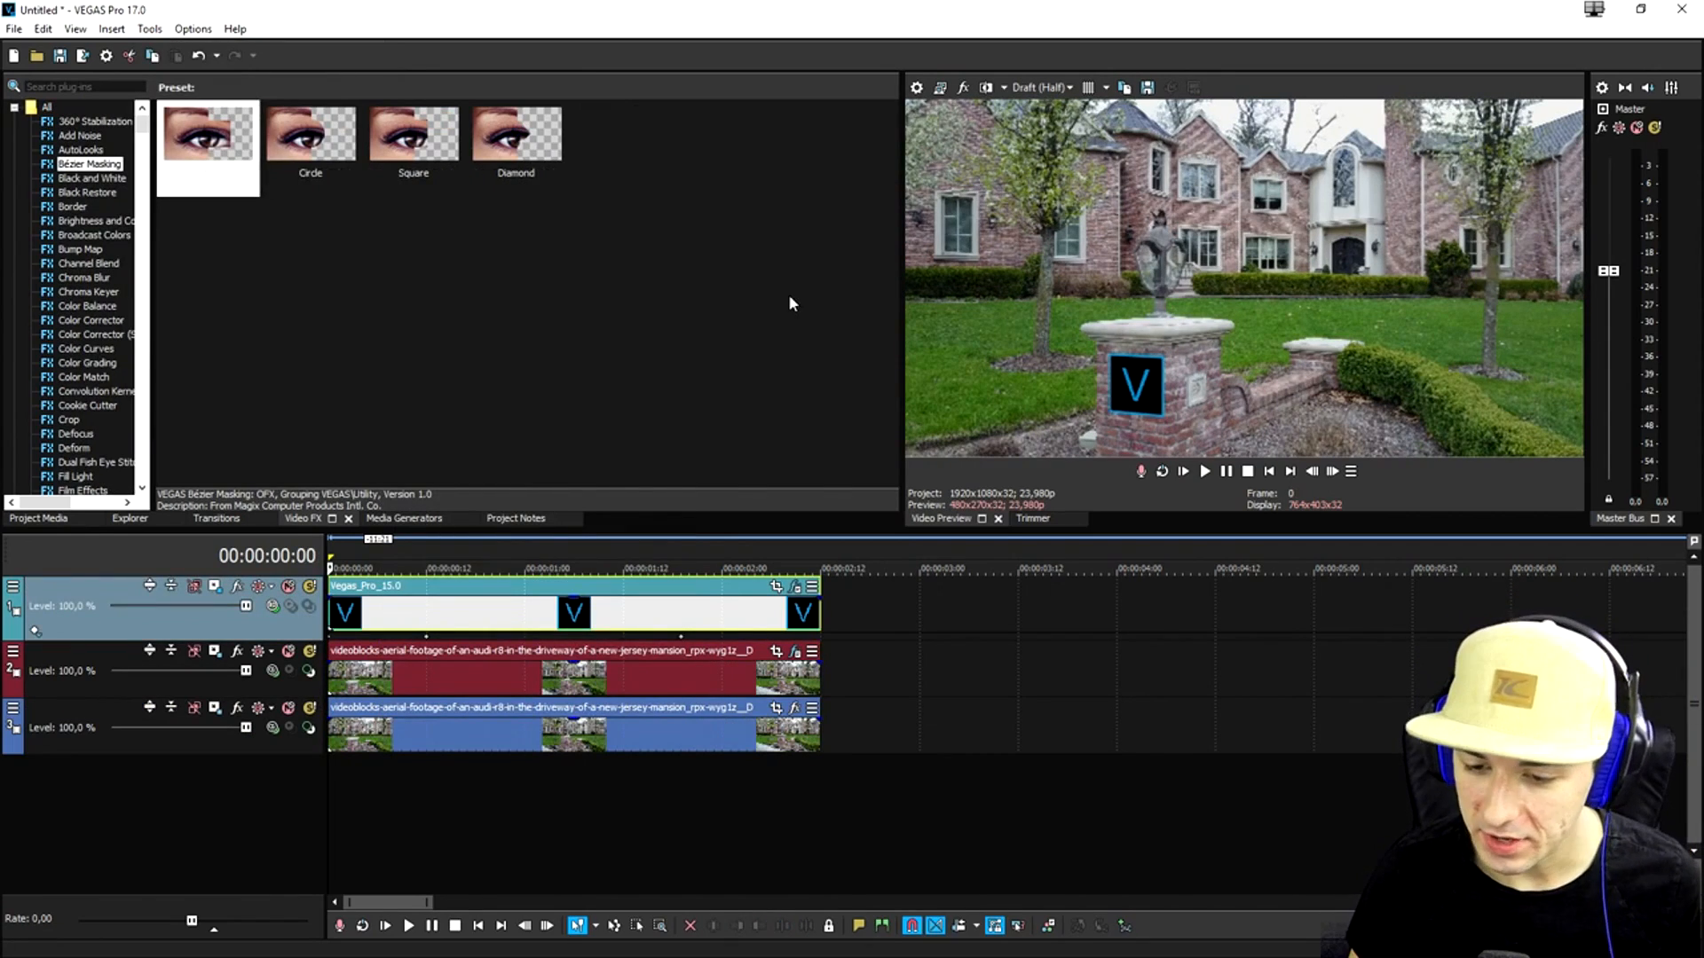
Set the preview quality to Preview (Half) and play the mansion clip with the logo from the start
{"action": "left_click", "coordinate": [1042, 87]}
{"action": "mouse_move", "coordinate": [1056, 126]}
{"action": "left_click", "coordinate": [1133, 164]}
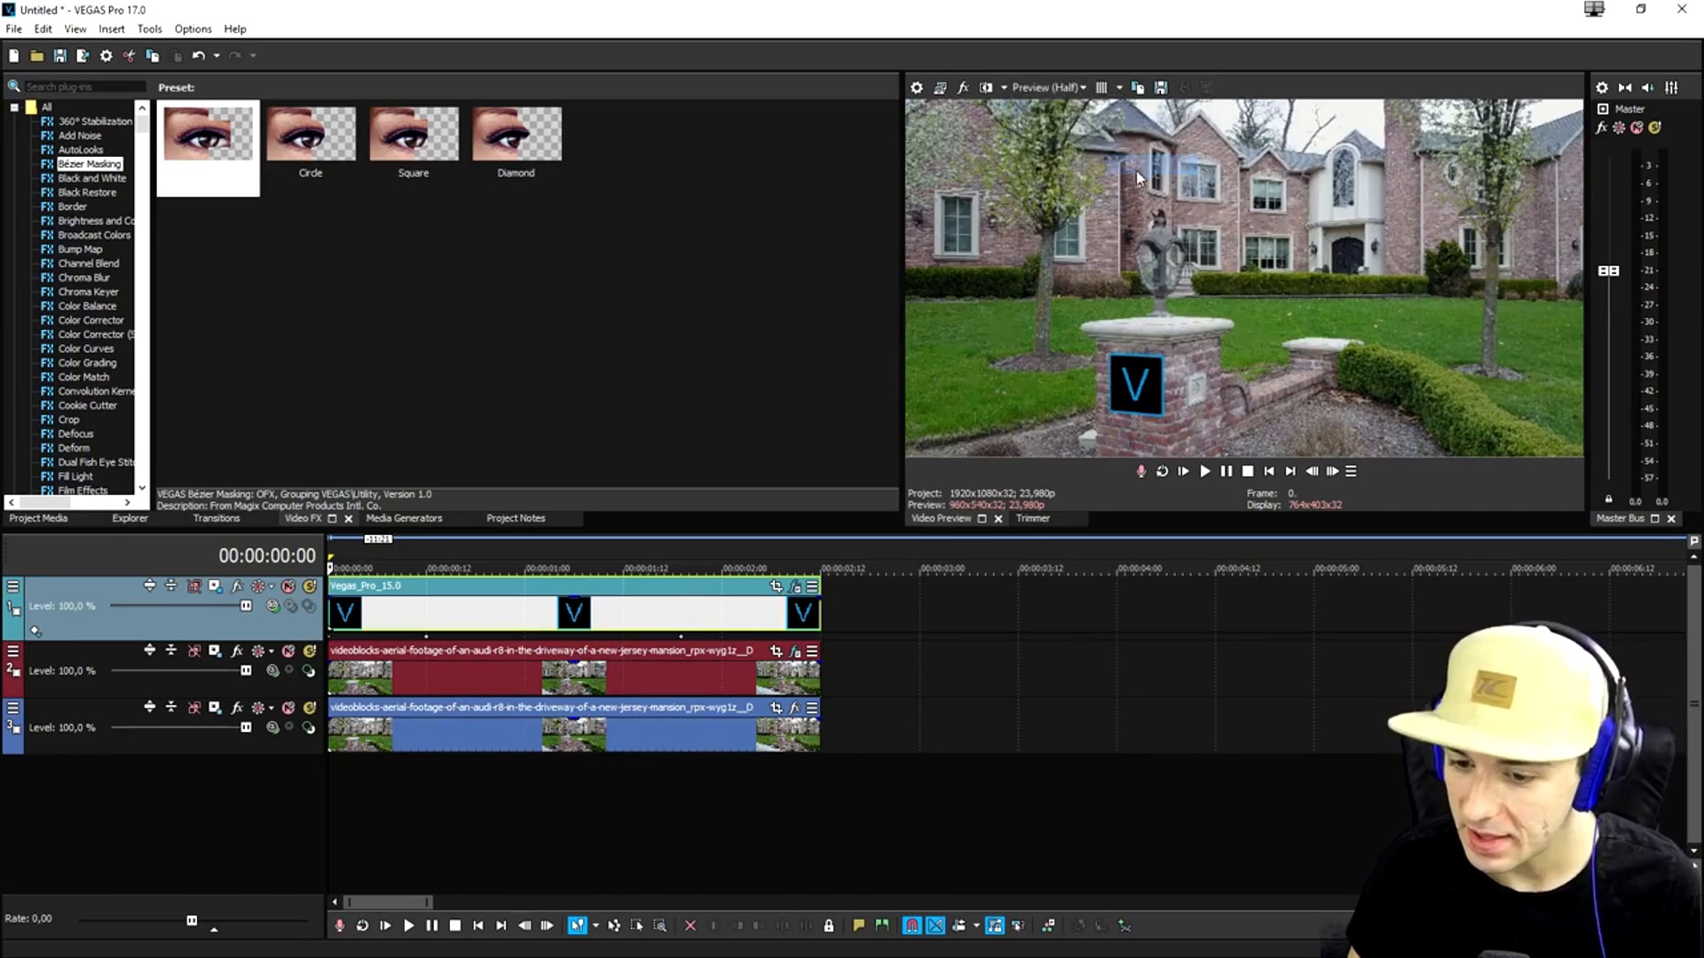
{"action": "key", "text": "space"}
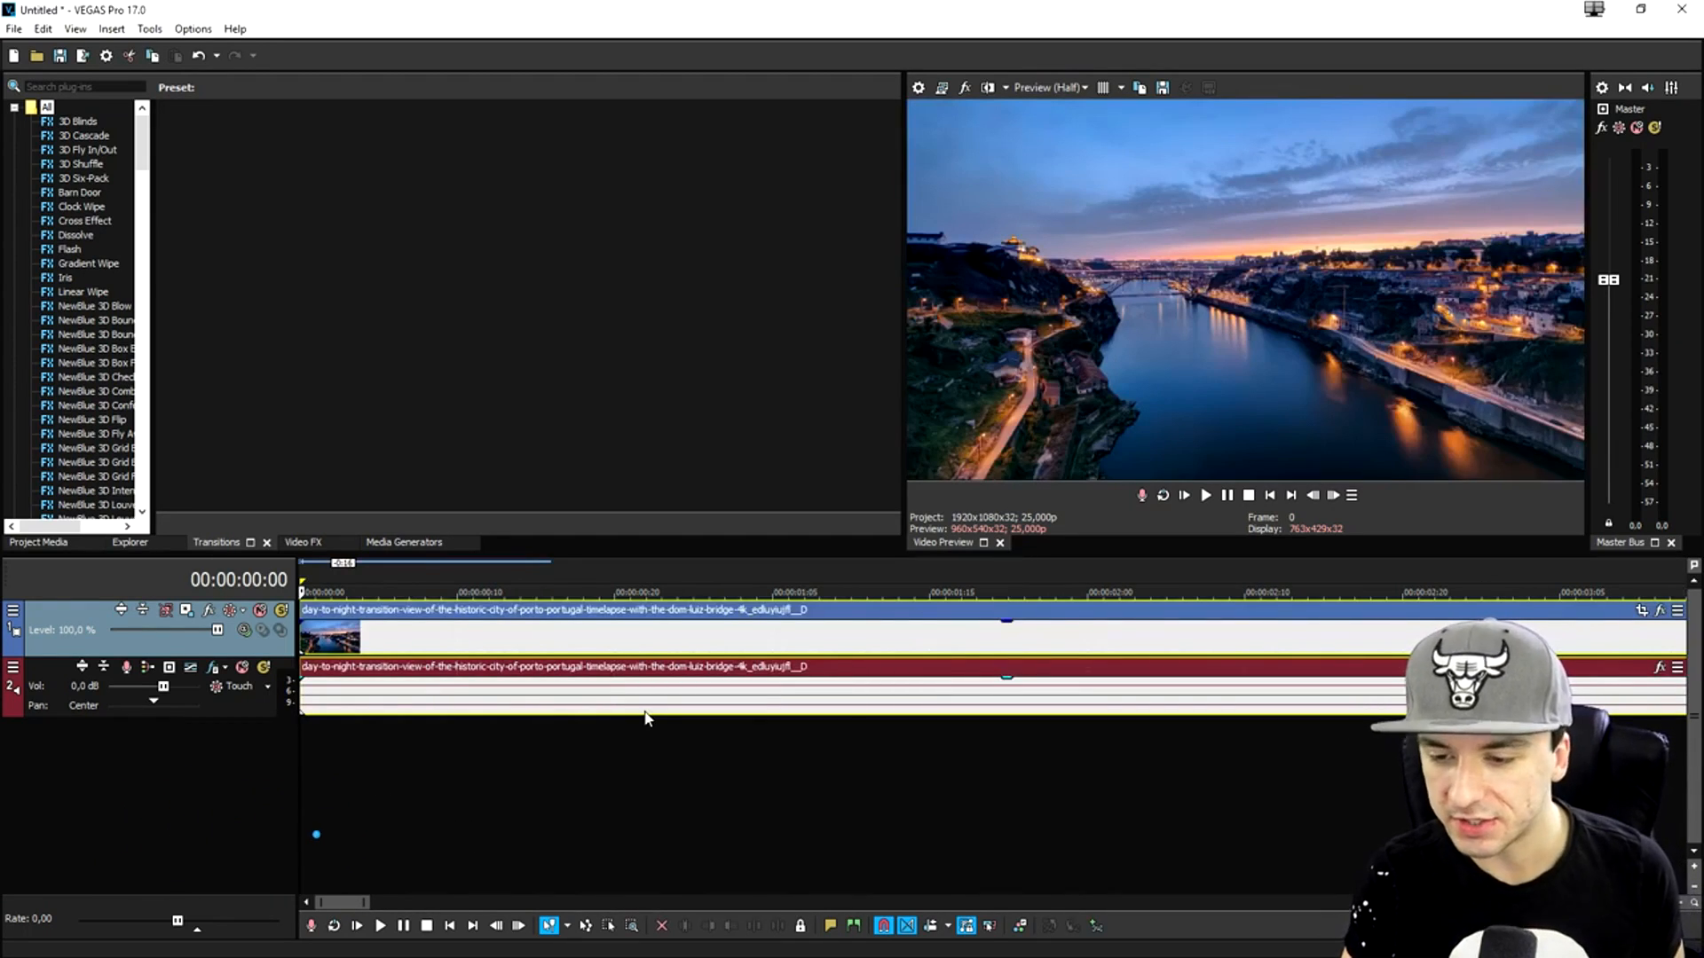
Delete the audio event belonging to the day-to-night Porto timelapse clip
{"action": "left_click", "coordinate": [649, 712]}
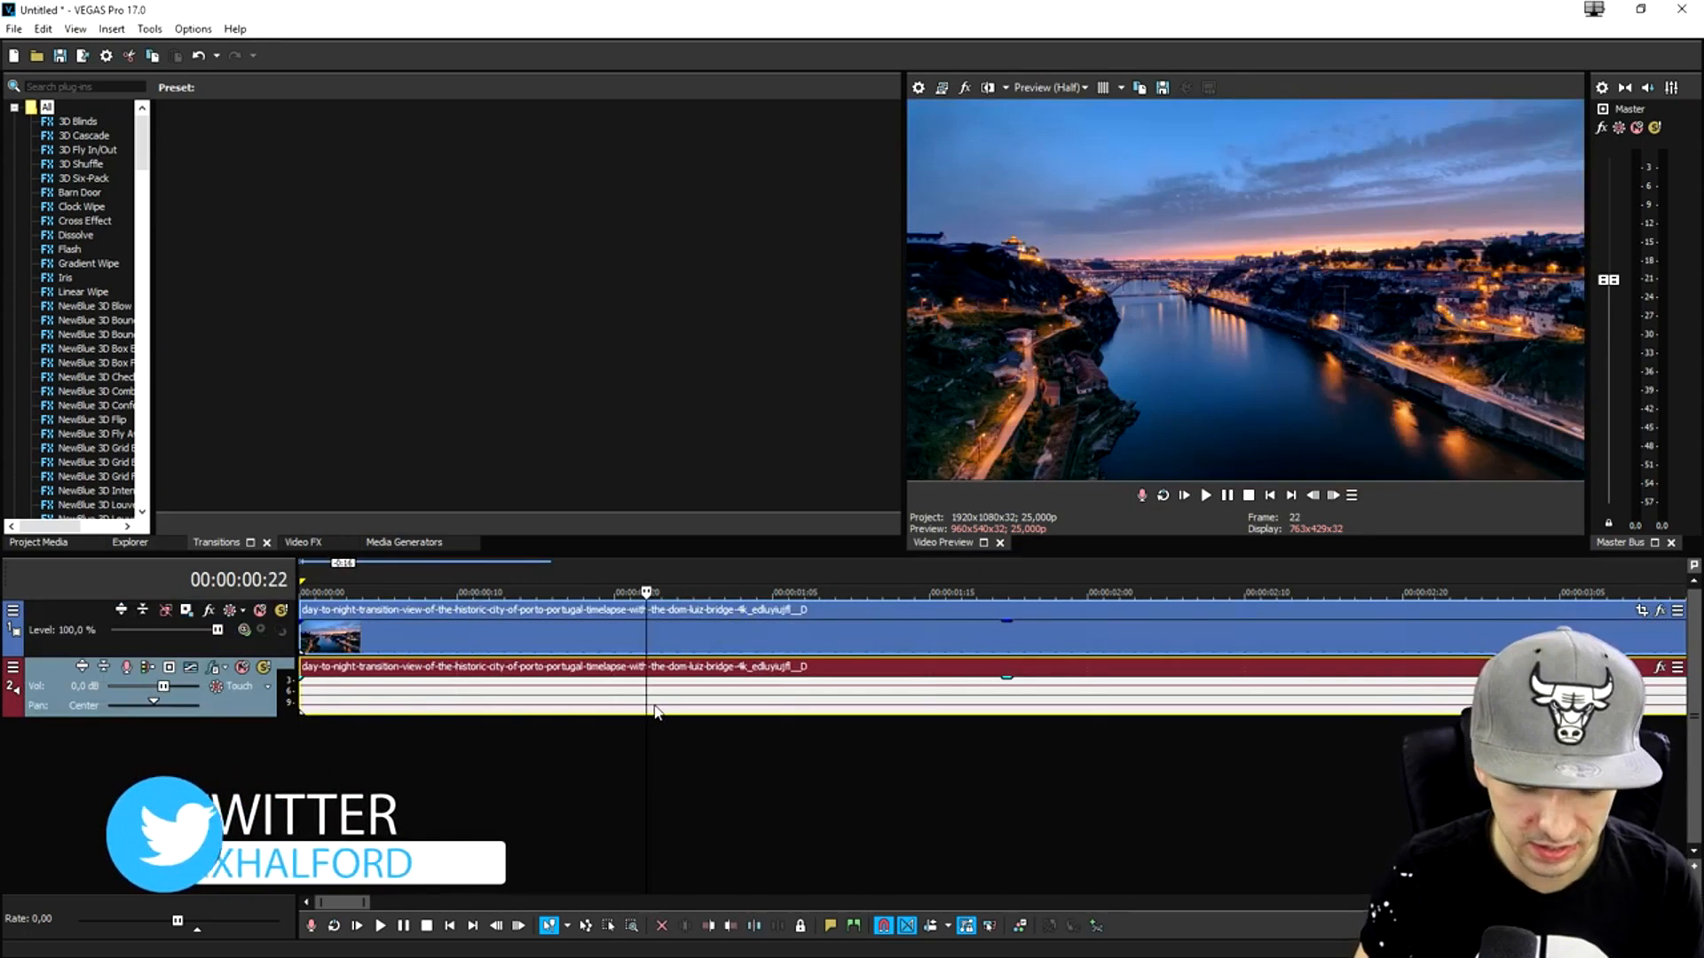
{"action": "scroll", "coordinate": [657, 713], "scroll_direction": "down", "scroll_amount": 2}
{"action": "scroll", "coordinate": [656, 712], "scroll_direction": "down", "scroll_amount": 2}
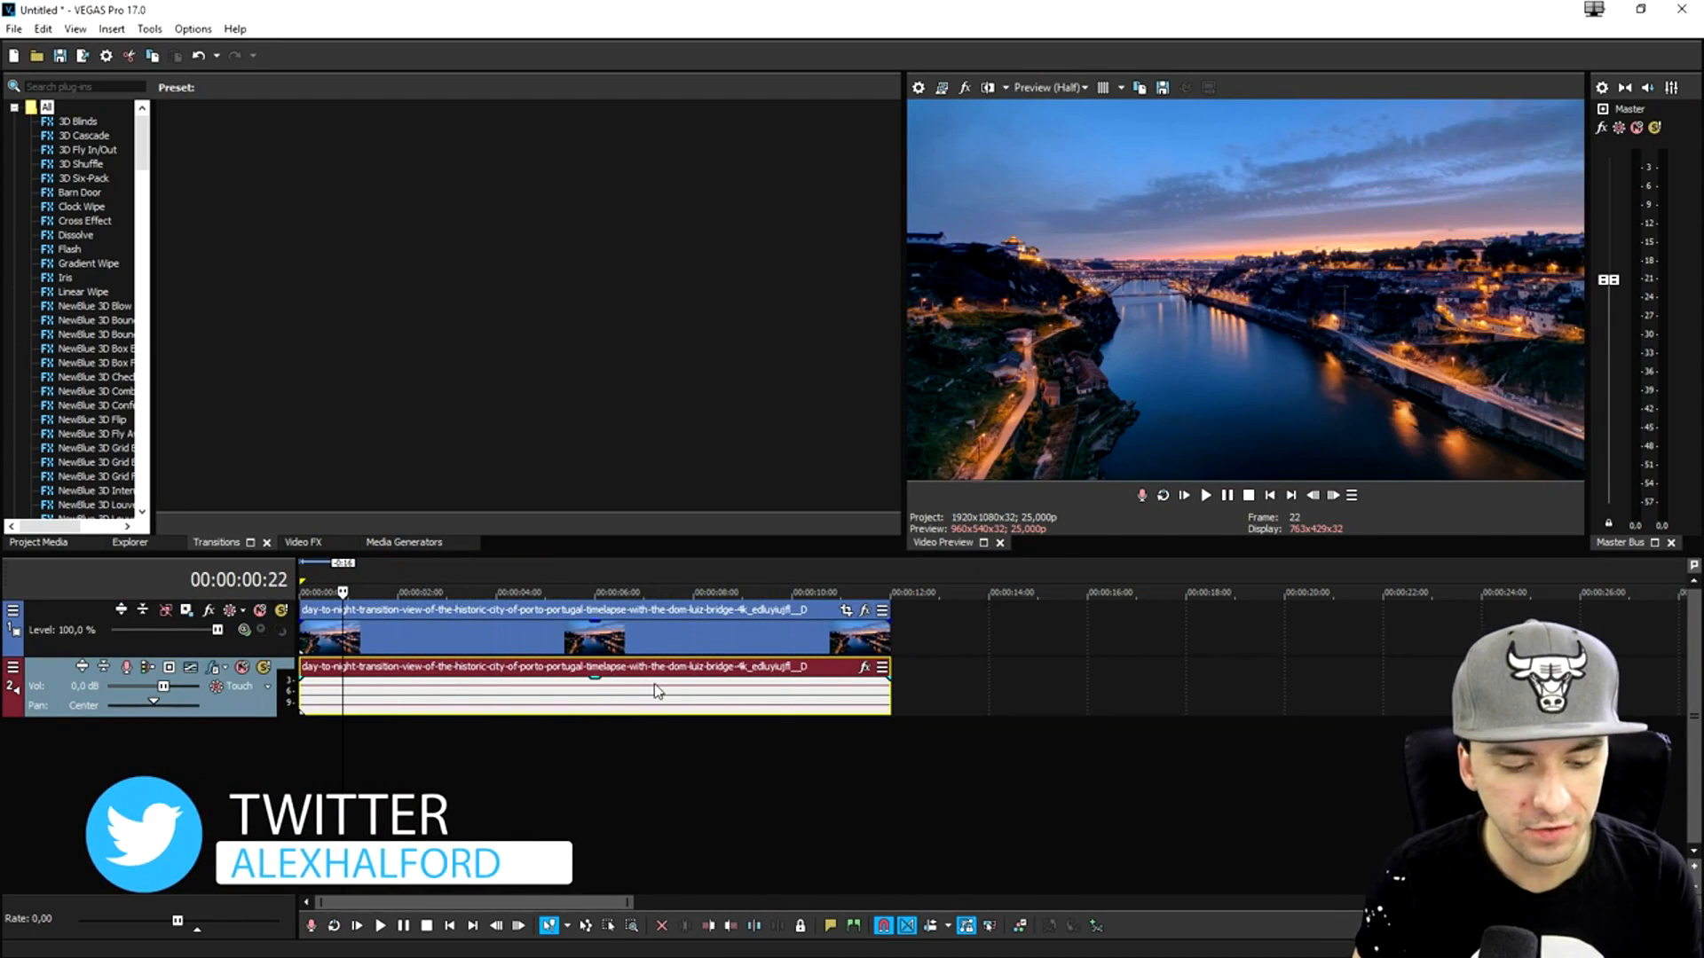
{"action": "key", "text": "Delete"}
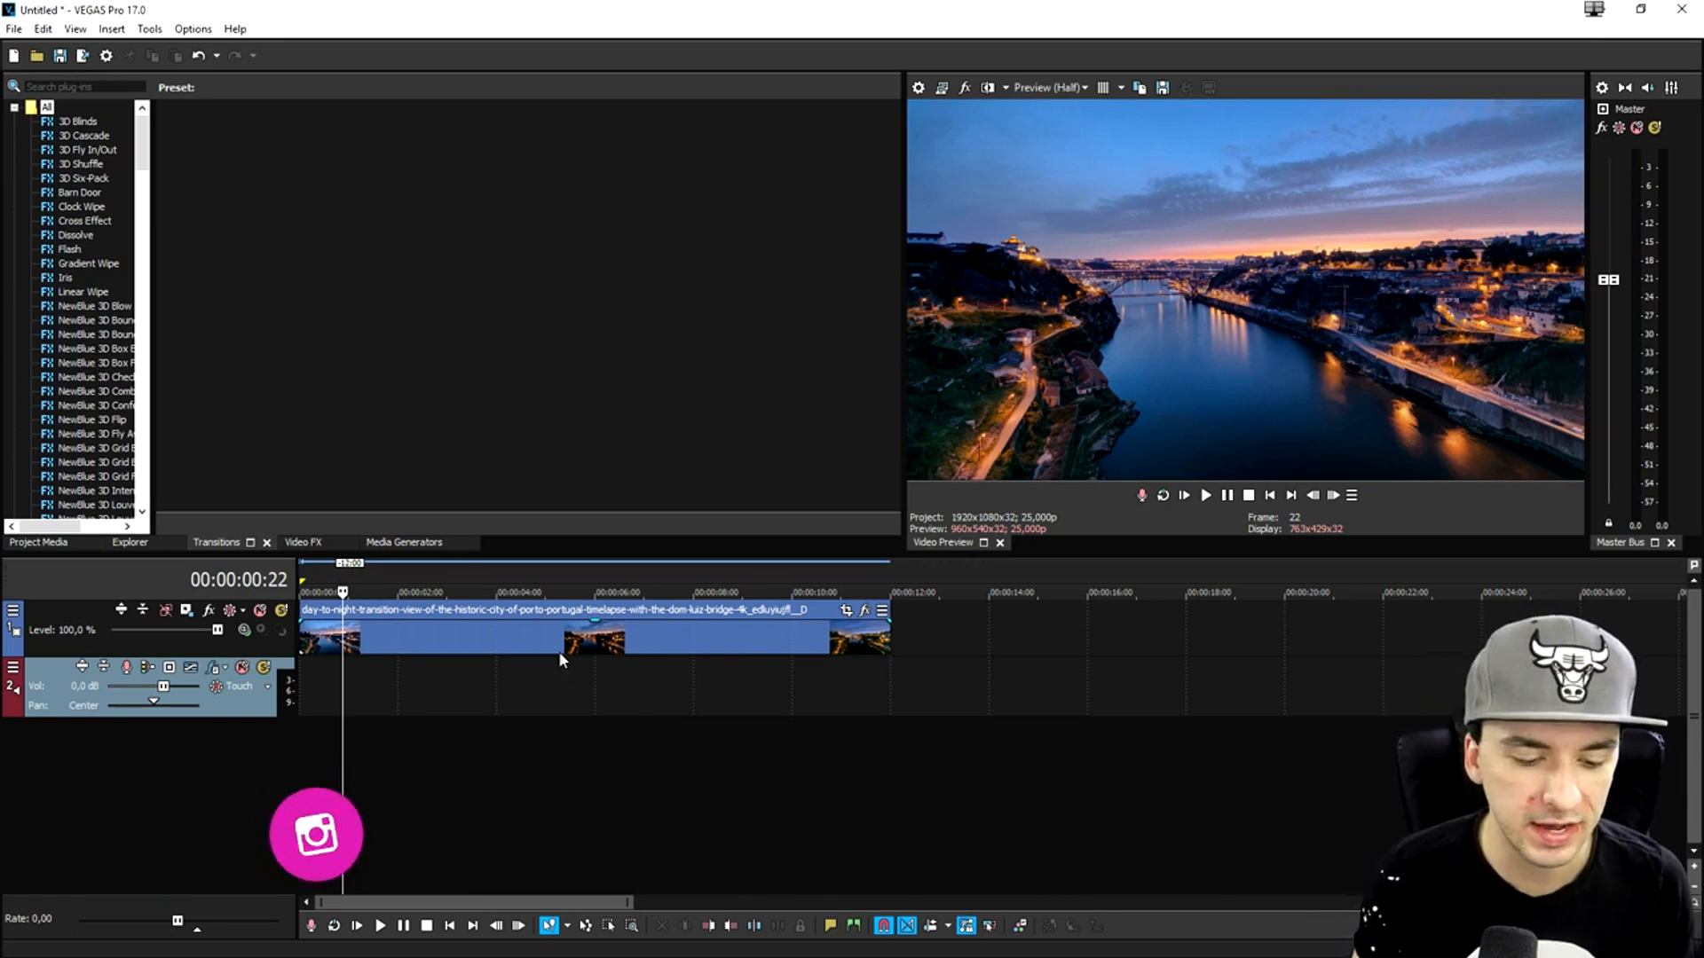
Return to the start of the timeline and lower the Porto timelapse clip's opacity to 65 %
{"action": "scroll", "coordinate": [716, 647], "scroll_direction": "up", "scroll_amount": 2}
{"action": "left_click", "coordinate": [1271, 496]}
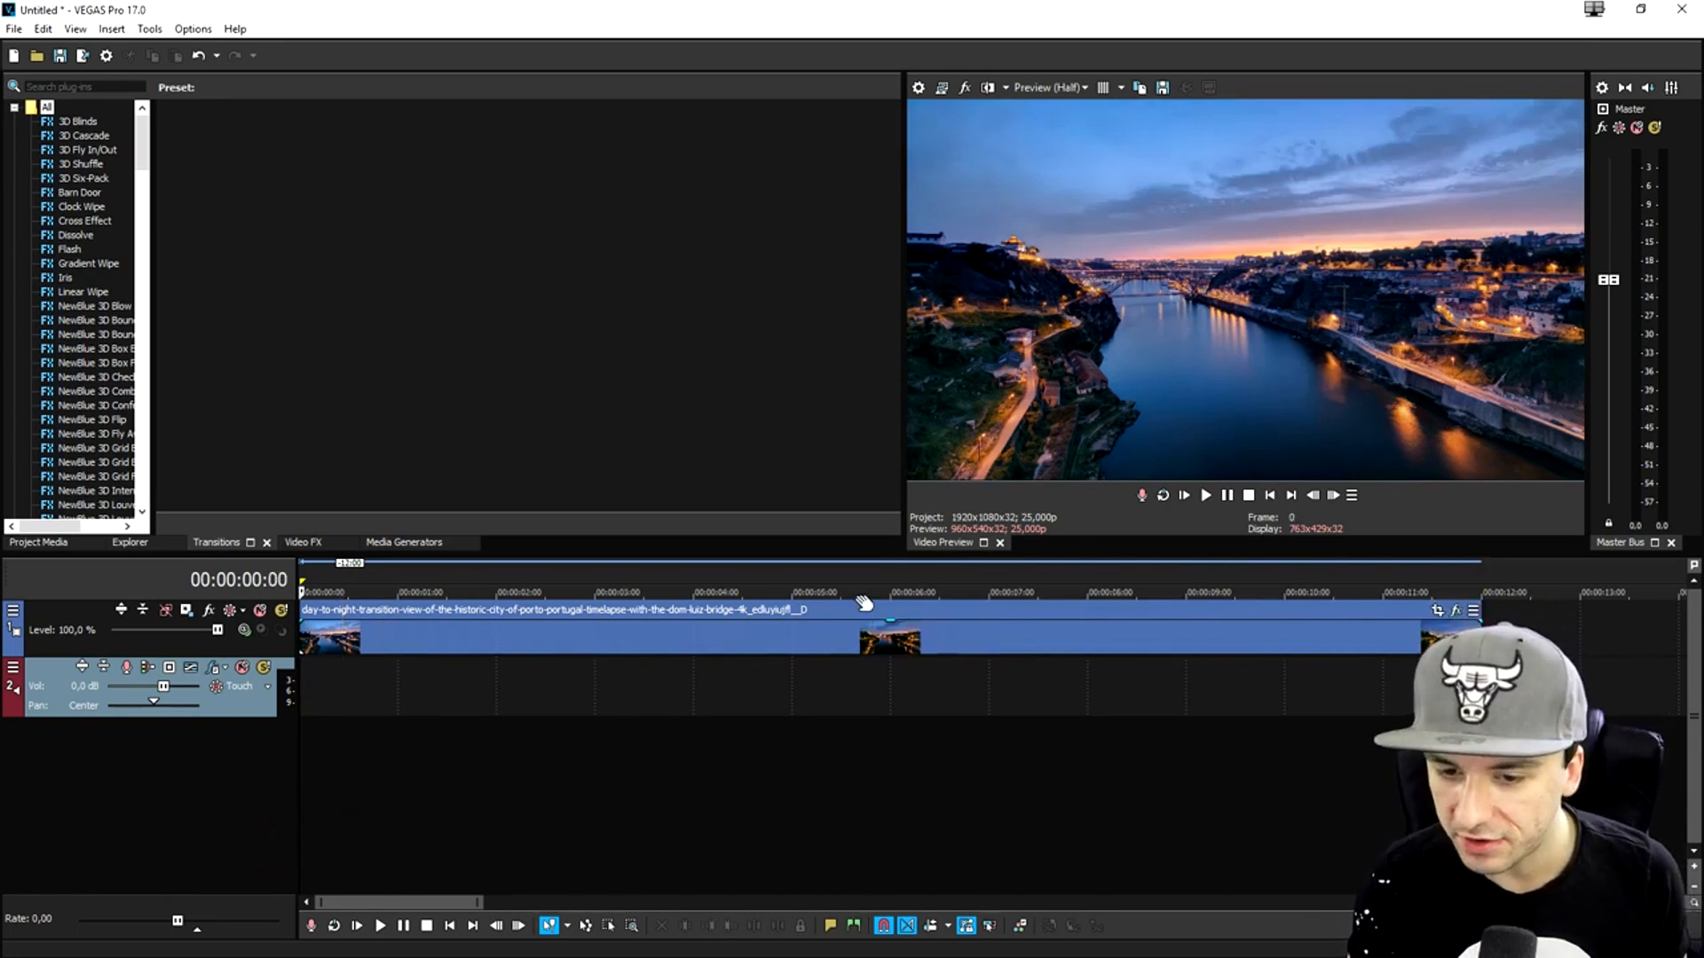
{"action": "scroll", "coordinate": [722, 635], "scroll_direction": "up", "scroll_amount": 1}
{"action": "left_click", "coordinate": [730, 629]}
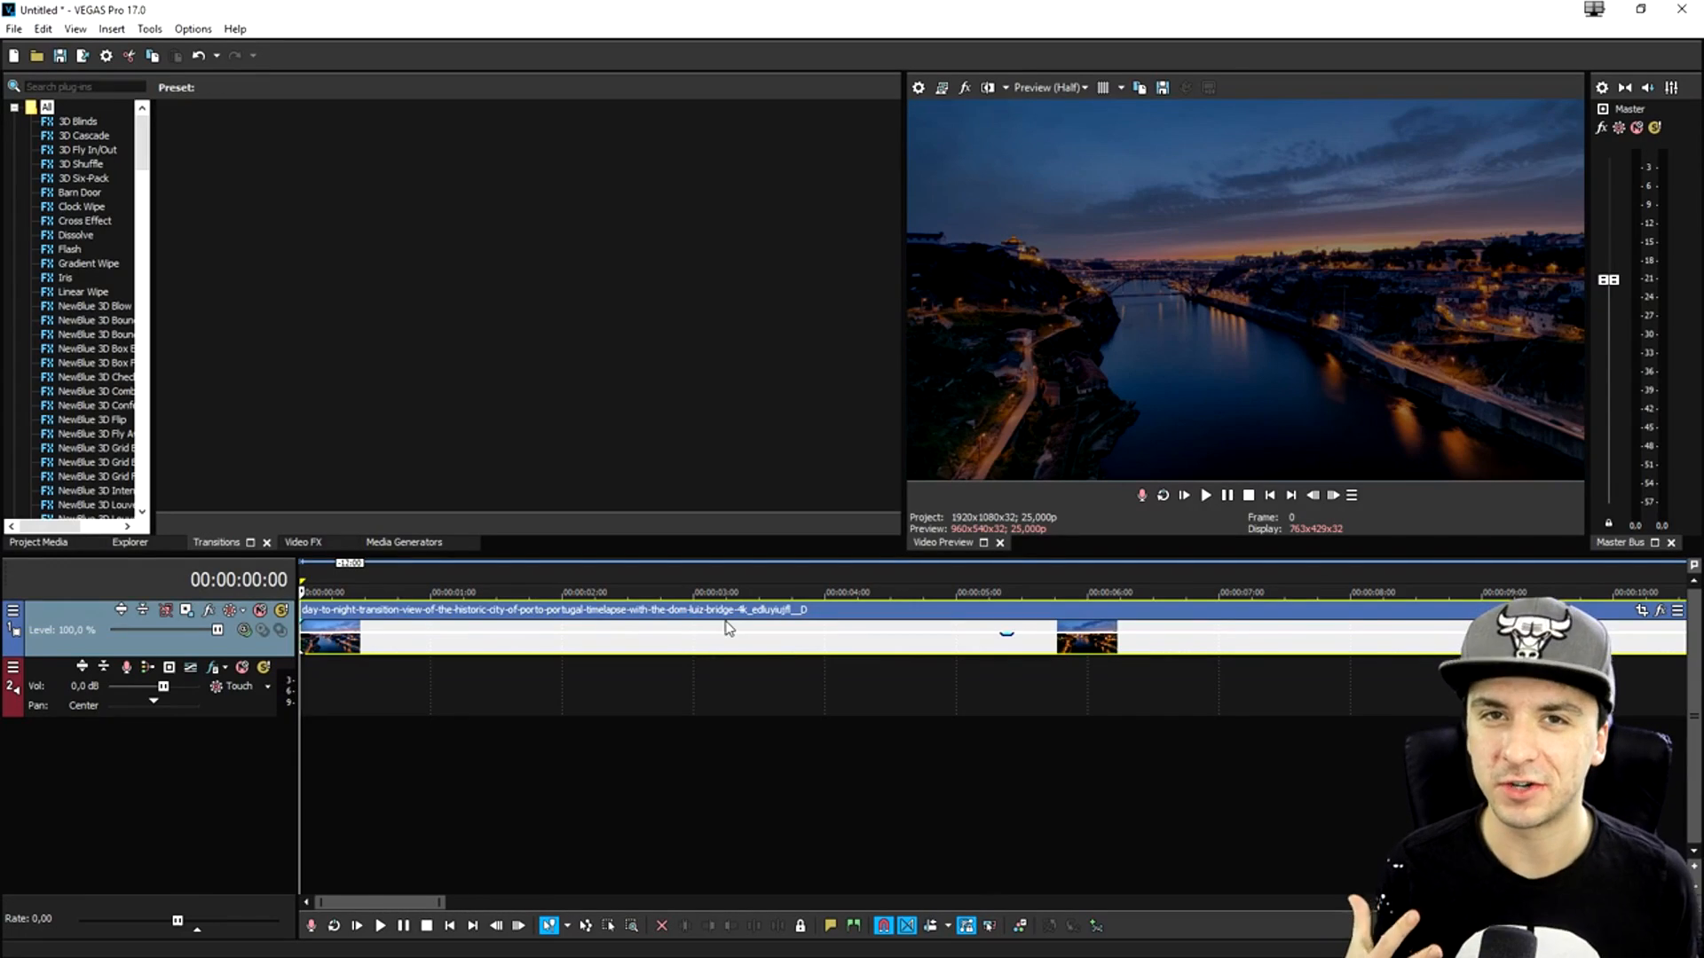
{"action": "left_click_drag", "start_coordinate": [731, 621], "coordinate": [731, 630]}
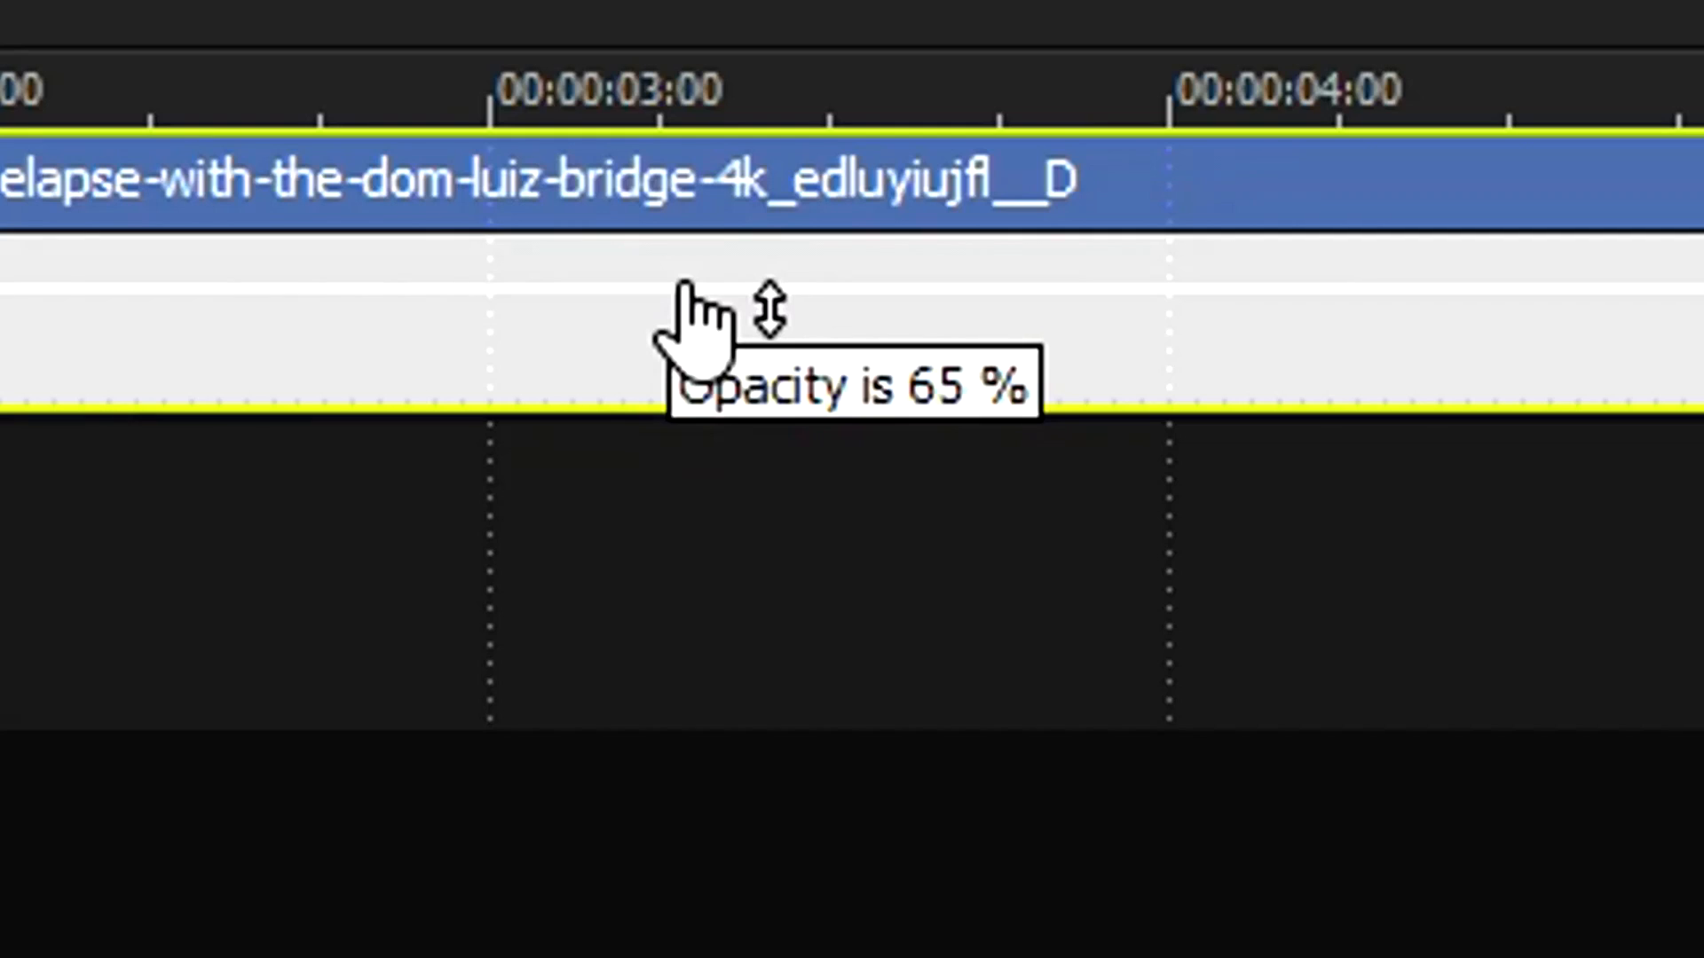
{"action": "left_click_drag", "start_coordinate": [688, 286], "coordinate": [689, 289]}
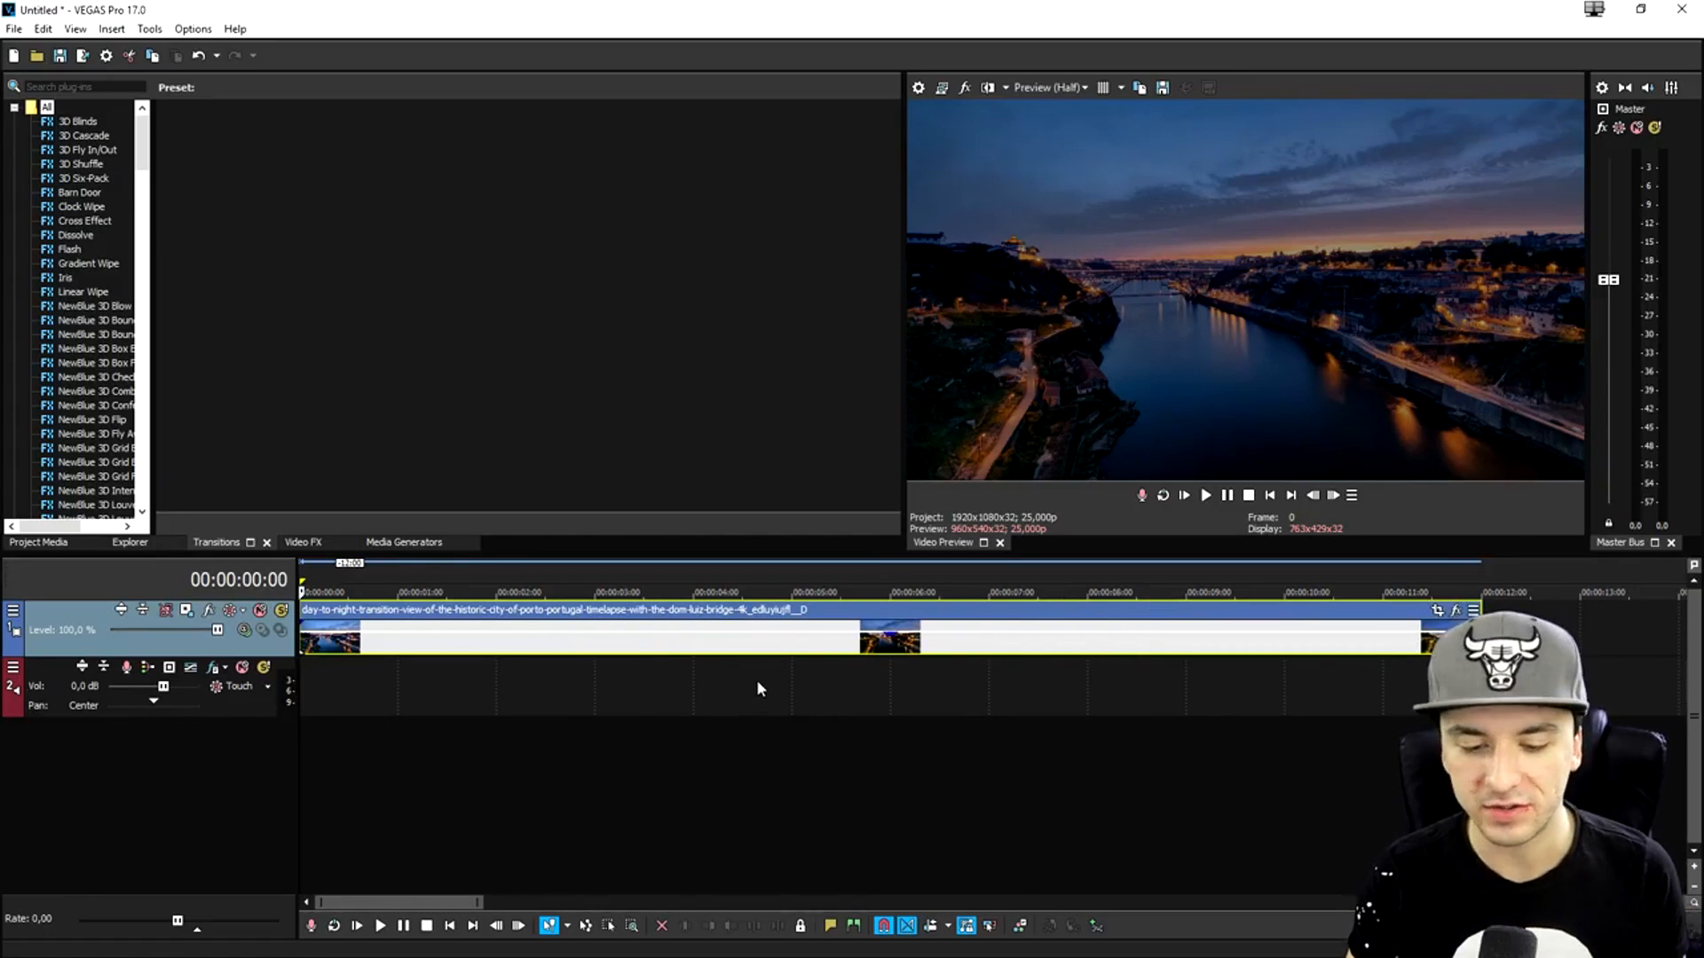
Disable resample in the Porto timelapse clip's event properties and confirm
{"action": "right_click", "coordinate": [758, 657]}
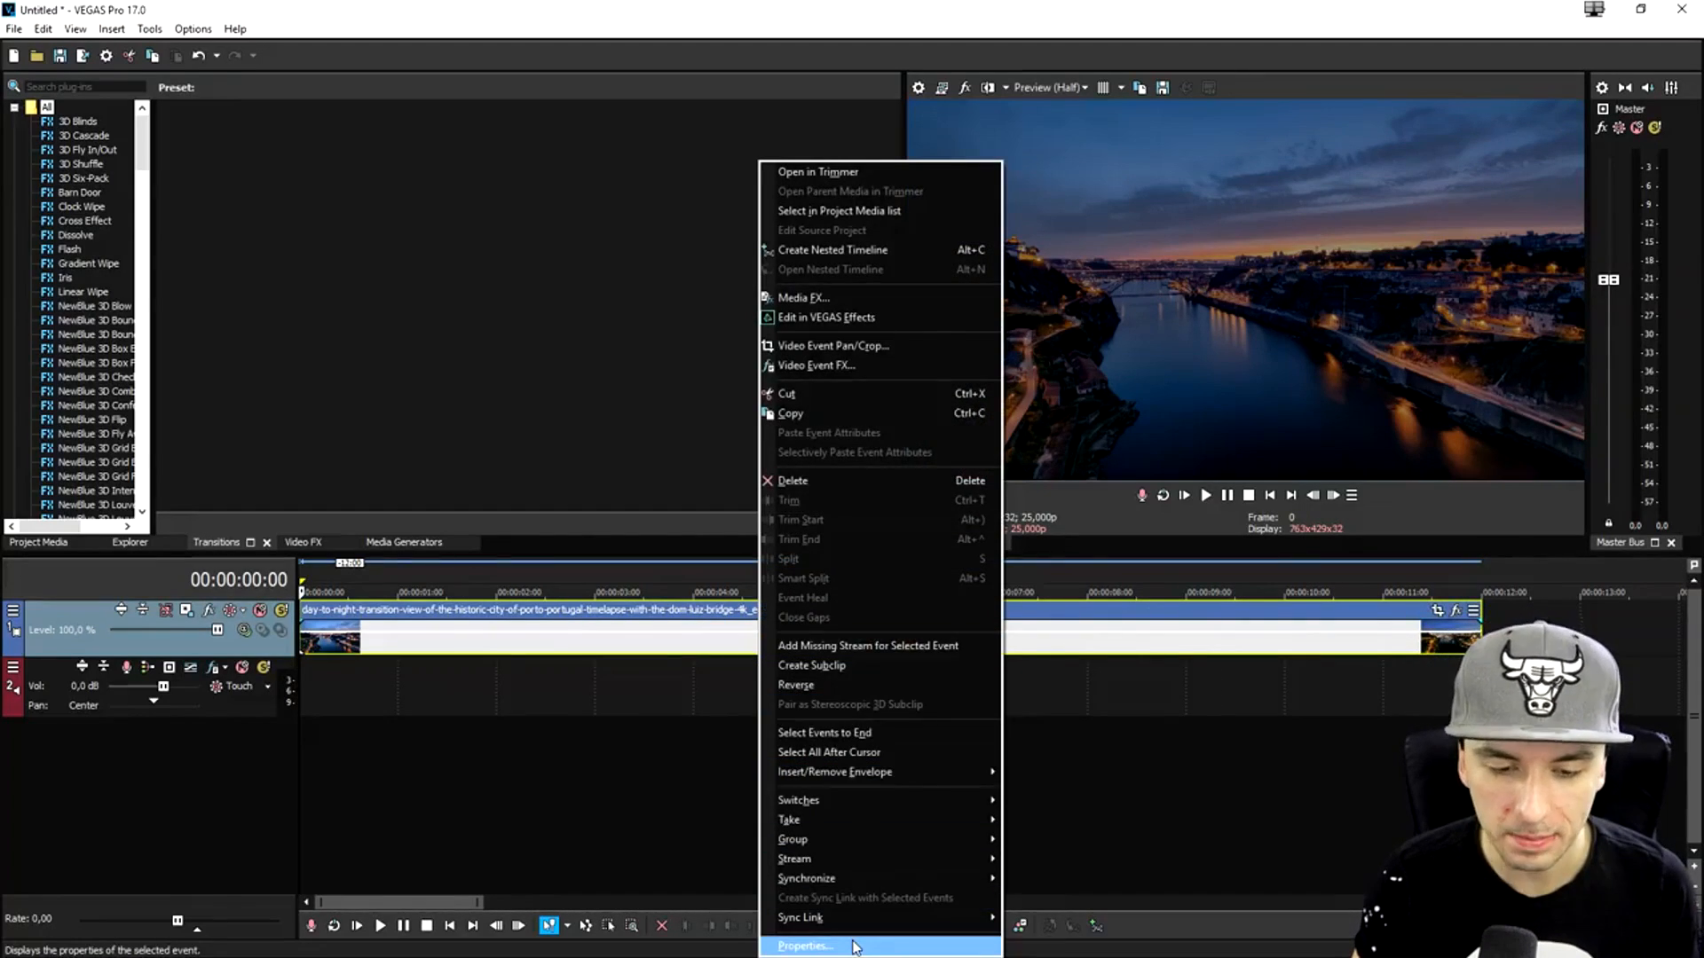
{"action": "left_click", "coordinate": [857, 946]}
{"action": "left_click", "coordinate": [572, 333]}
{"action": "left_click", "coordinate": [538, 611]}
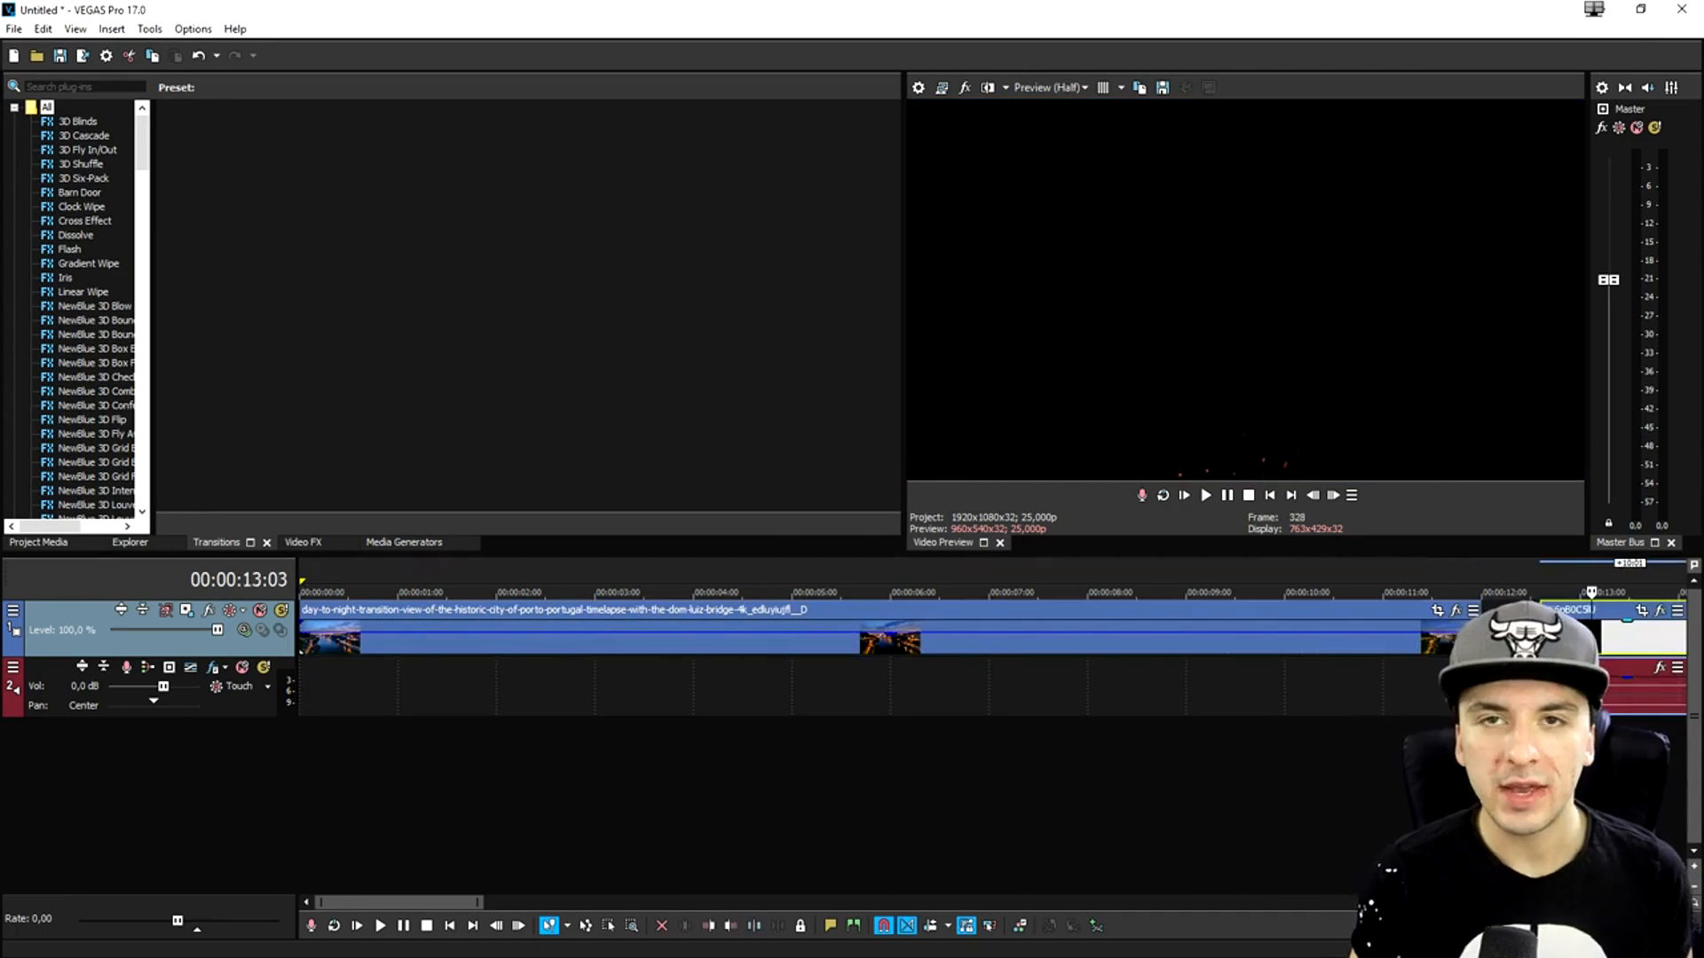
Disable resample in the event properties of the red ember particle clip and confirm
{"action": "scroll", "coordinate": [1294, 659], "scroll_direction": "down", "scroll_amount": 3}
{"action": "left_click", "coordinate": [1117, 630]}
{"action": "left_click", "coordinate": [1205, 630]}
{"action": "left_click", "coordinate": [1294, 659]}
{"action": "left_click", "coordinate": [1207, 658]}
{"action": "right_click", "coordinate": [1207, 659]}
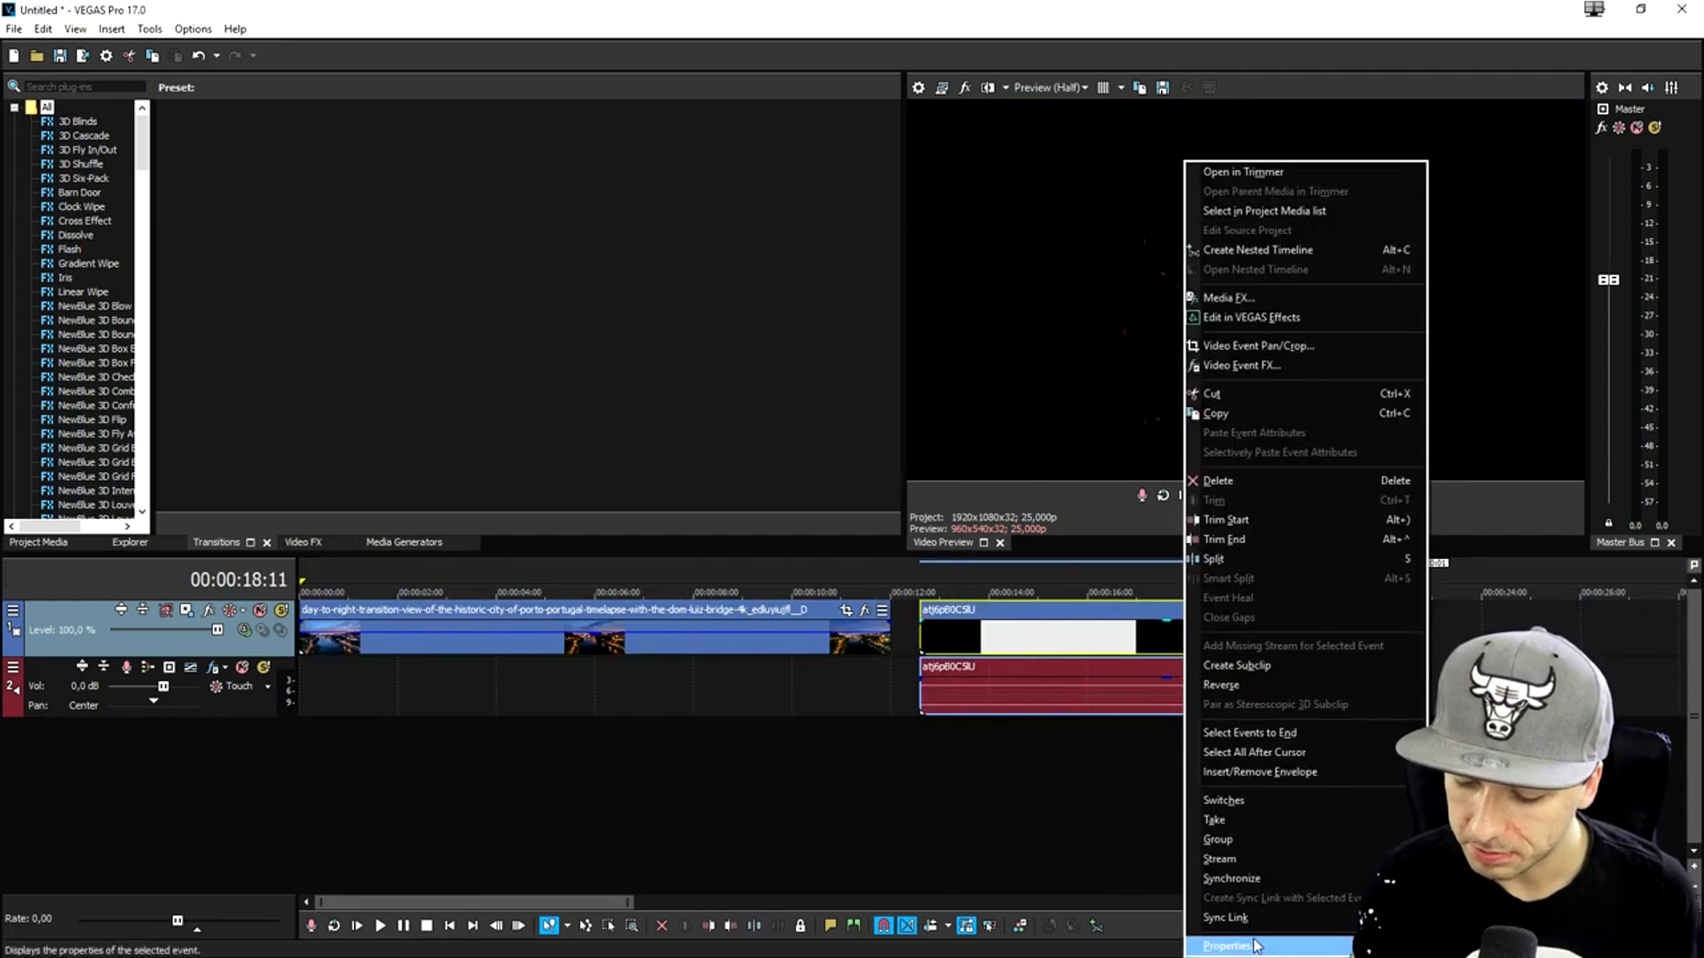
{"action": "left_click", "coordinate": [1224, 918]}
{"action": "left_click", "coordinate": [772, 301]}
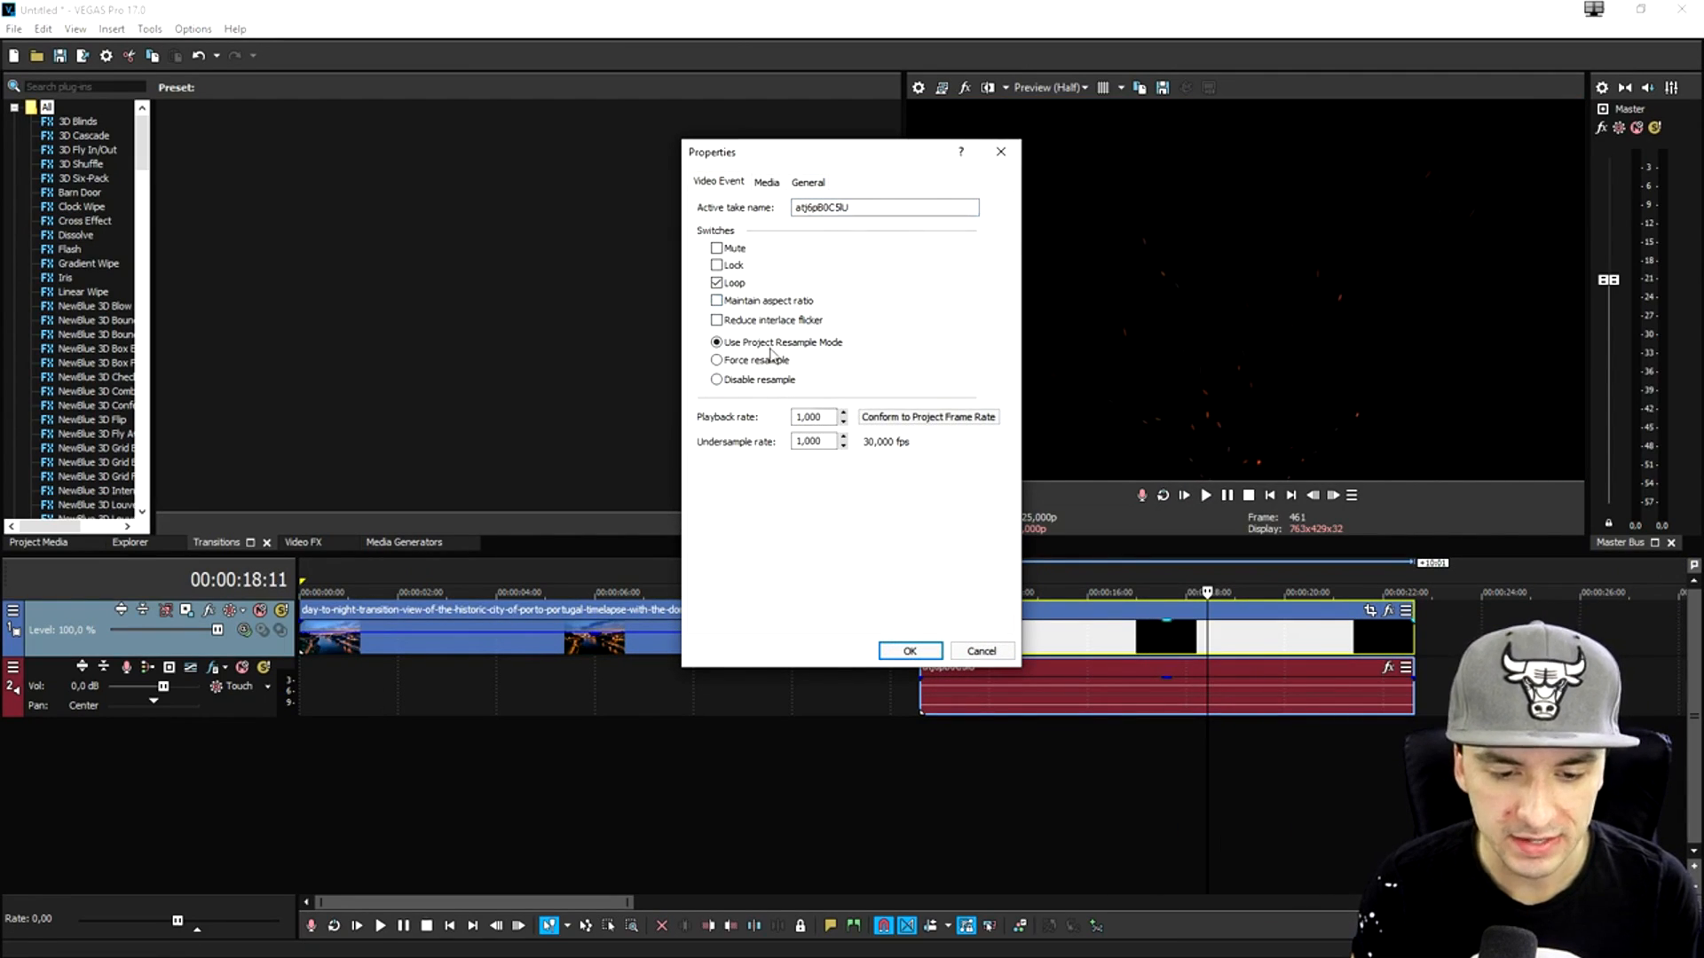
{"action": "key", "text": "Return"}
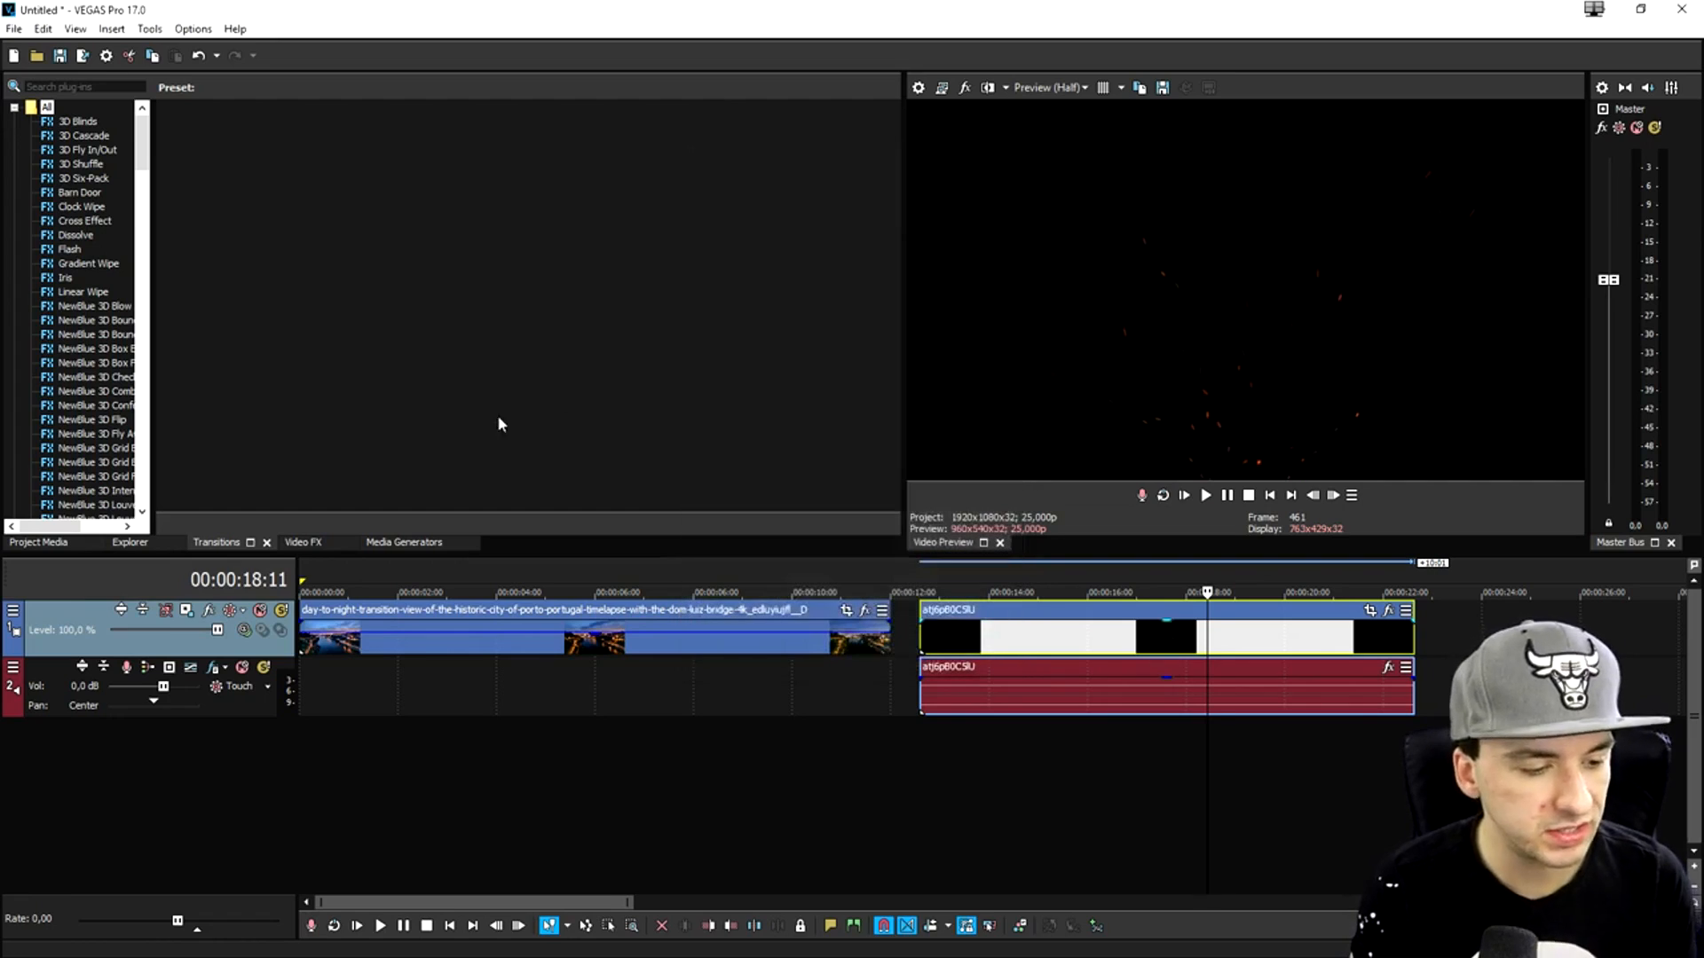
Apply the last Brightness and Contrast preset, Videos, to the ember clip and close the effect window
{"action": "left_click", "coordinate": [303, 543]}
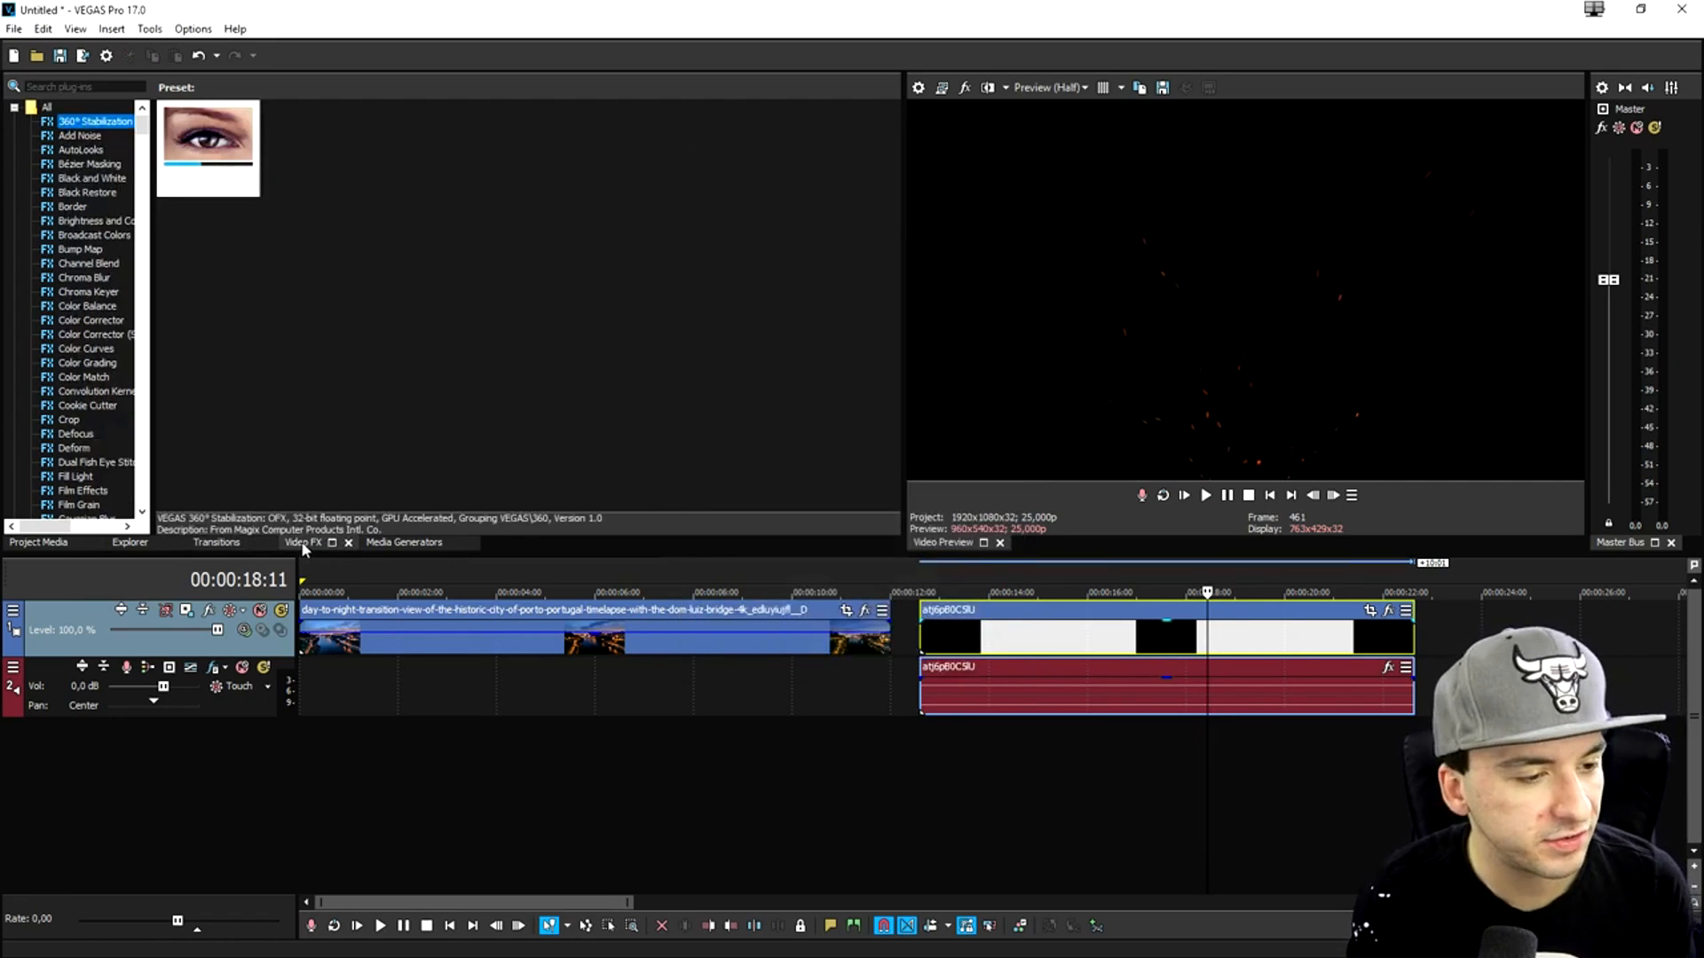
{"action": "left_click", "coordinate": [115, 222]}
{"action": "left_click_drag", "start_coordinate": [312, 331], "coordinate": [1032, 647]}
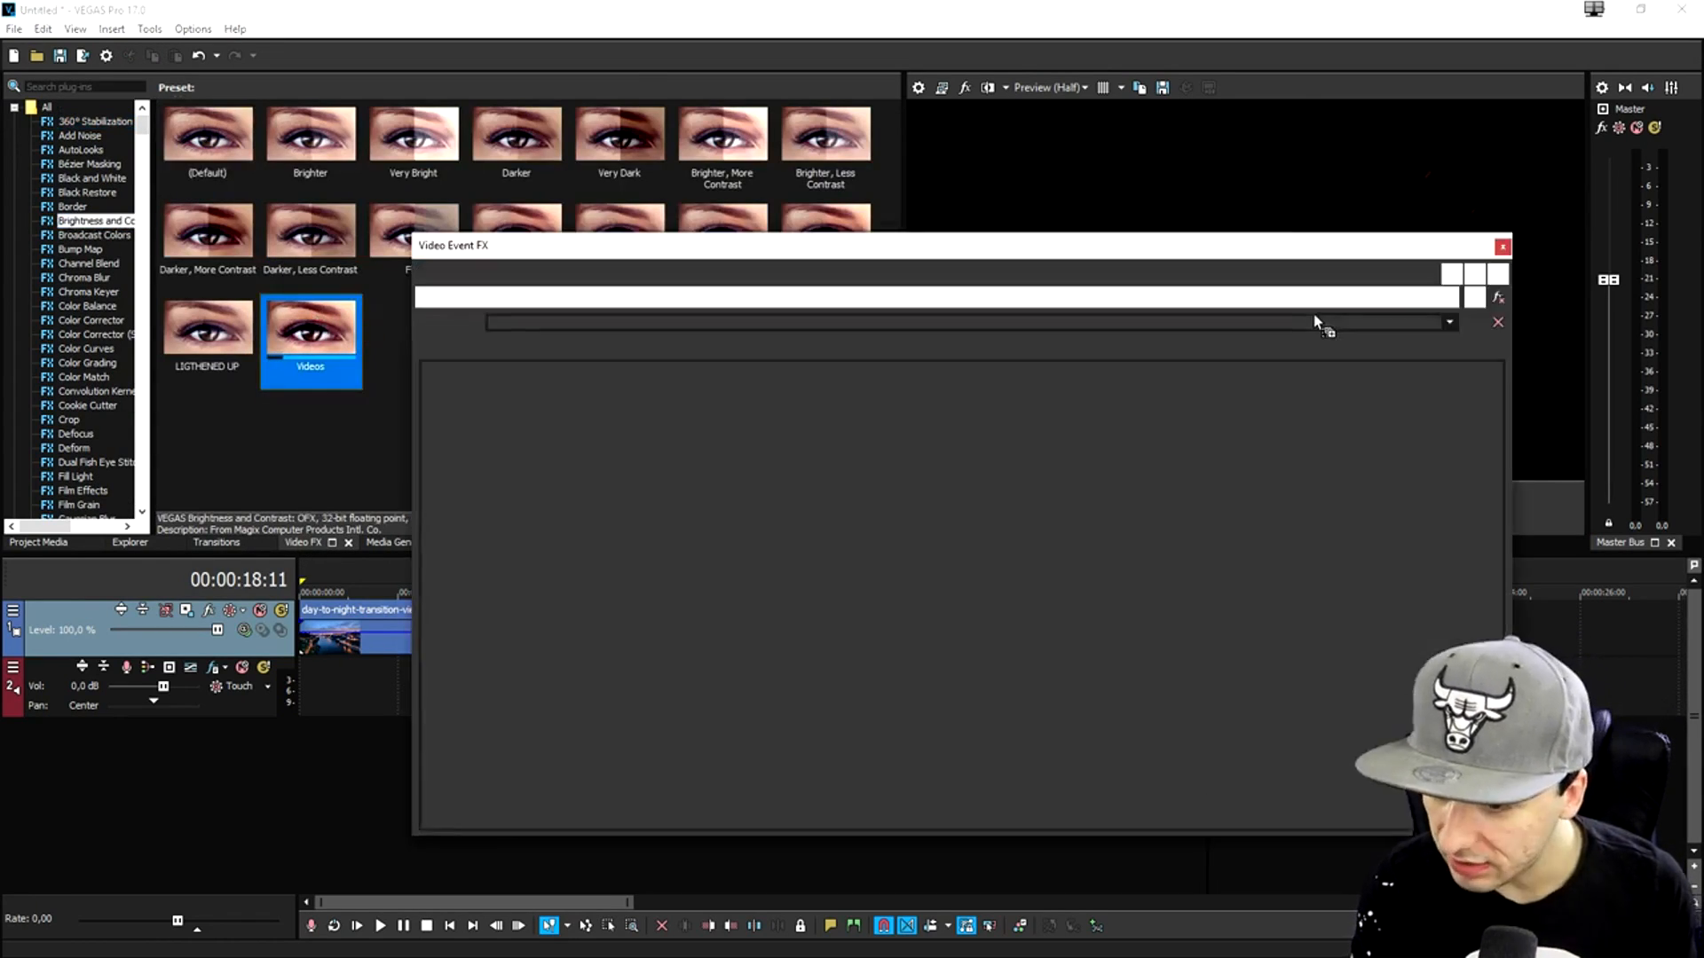
{"action": "left_click", "coordinate": [1501, 247]}
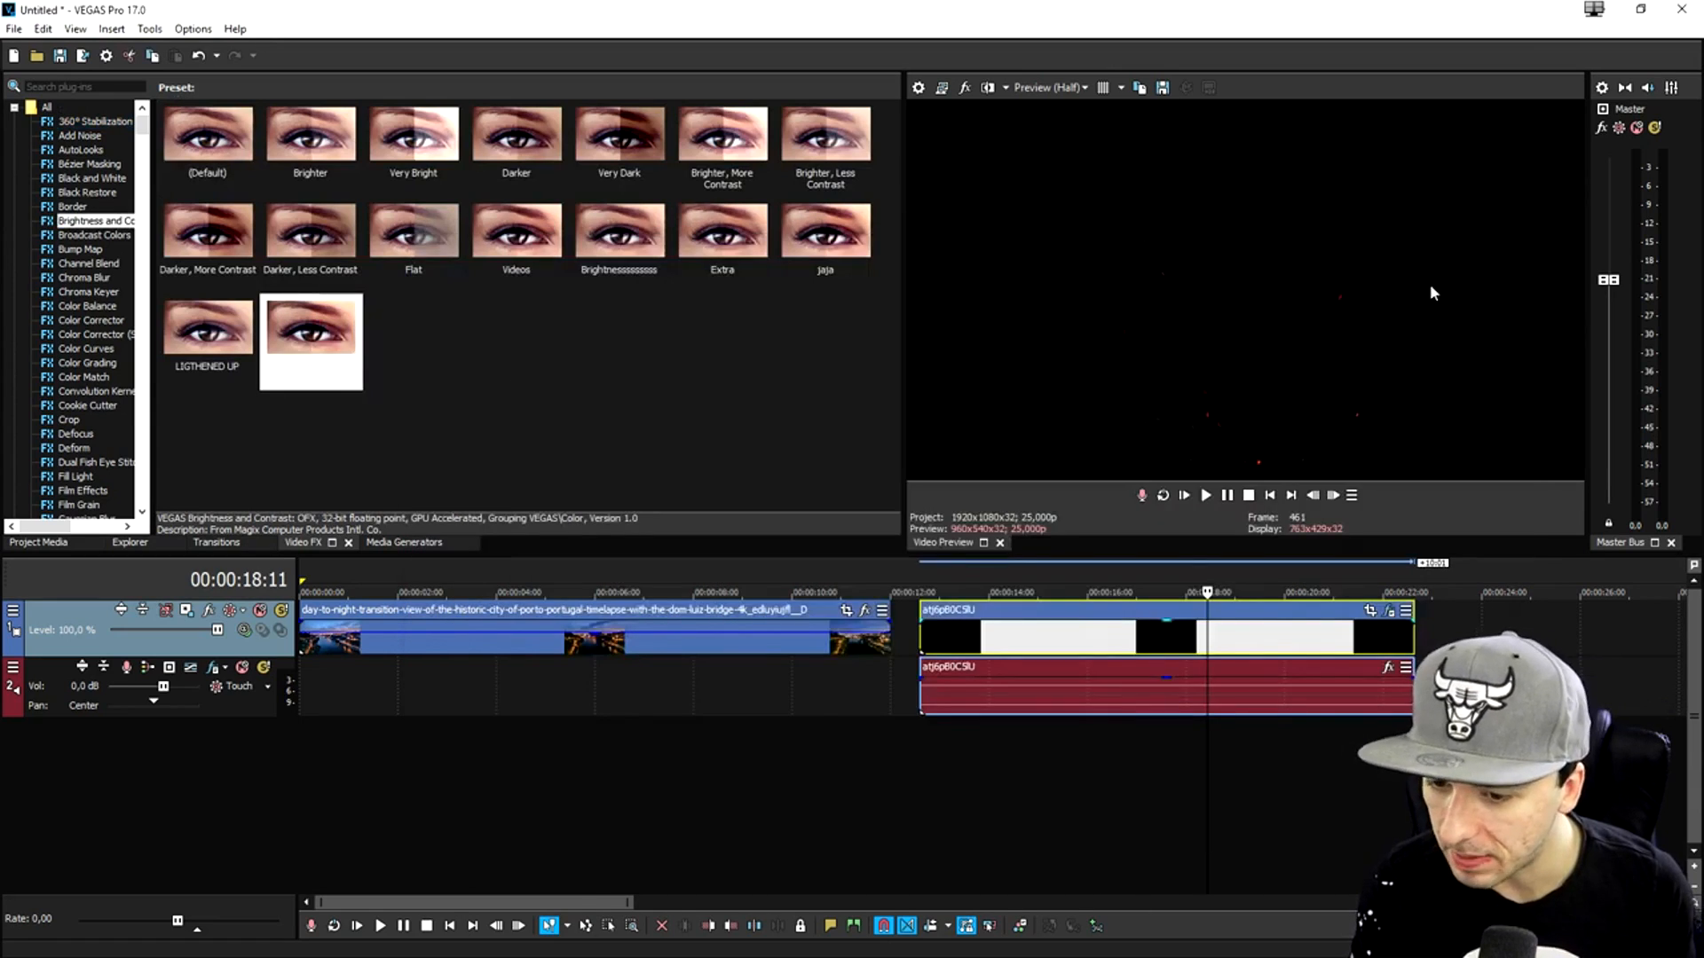
Insert a video track above the Porto timelapse and move the ember clip onto it
{"action": "right_click", "coordinate": [909, 636]}
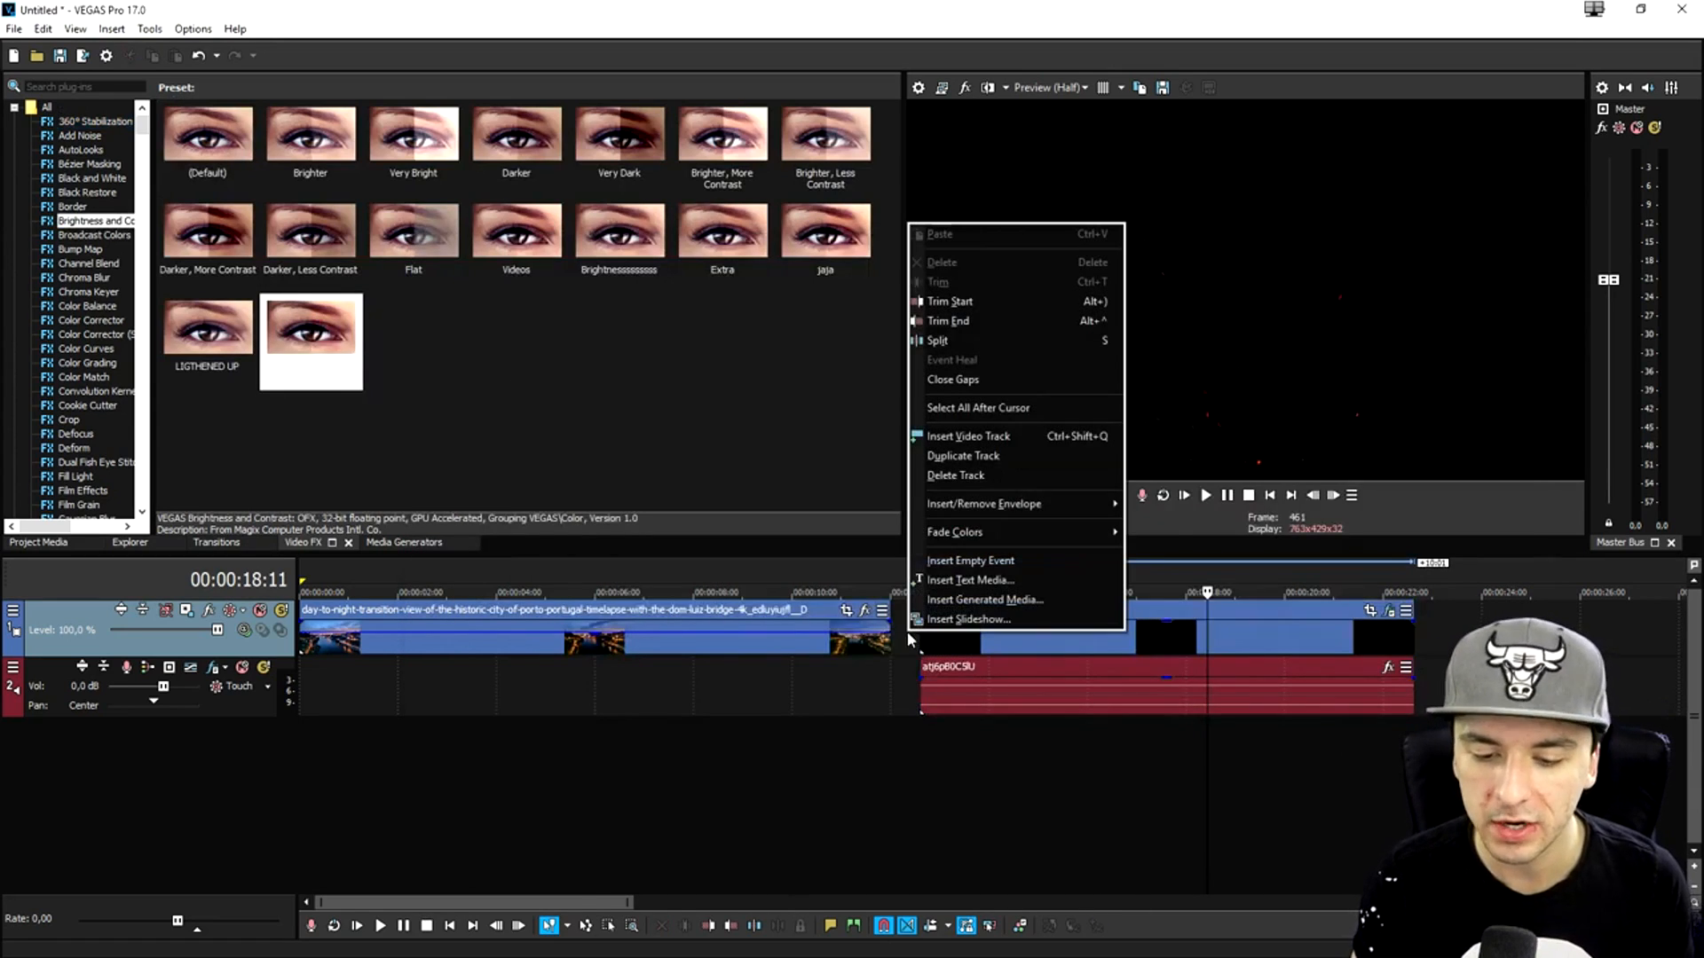
{"action": "left_click", "coordinate": [992, 444]}
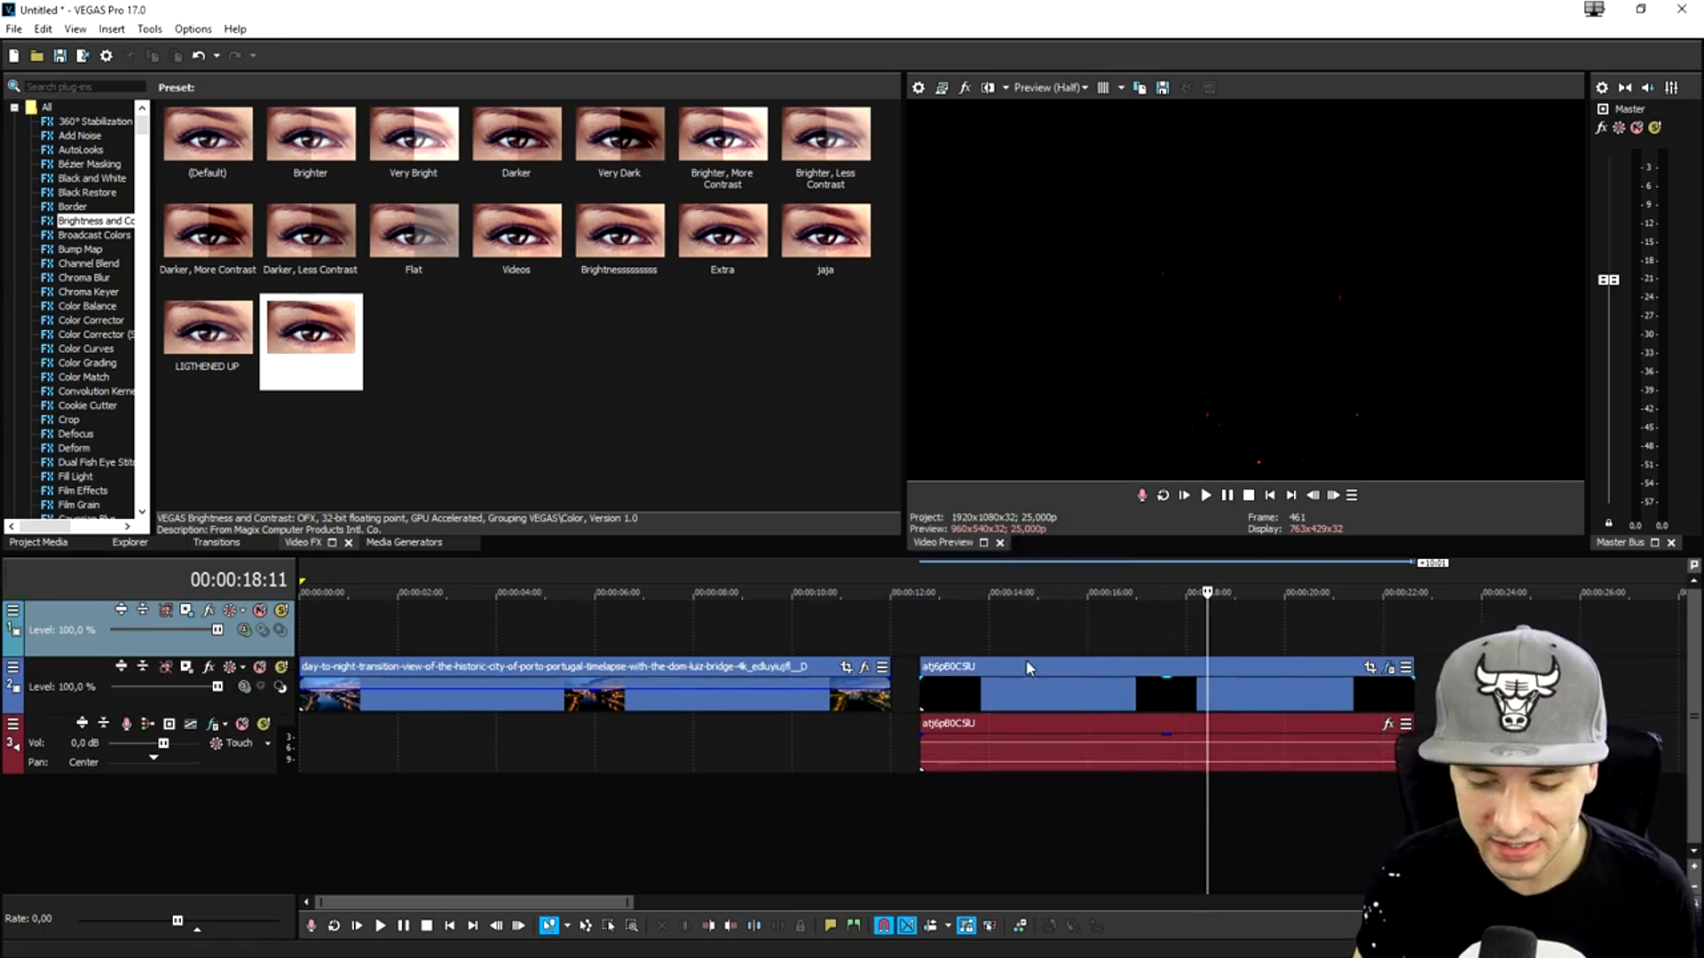
{"action": "left_click_drag", "start_coordinate": [1029, 648], "coordinate": [1029, 649]}
Delete the ember clip's audio and move the clip to the timeline start, above the Porto timelapse
{"action": "left_click", "coordinate": [1027, 745]}
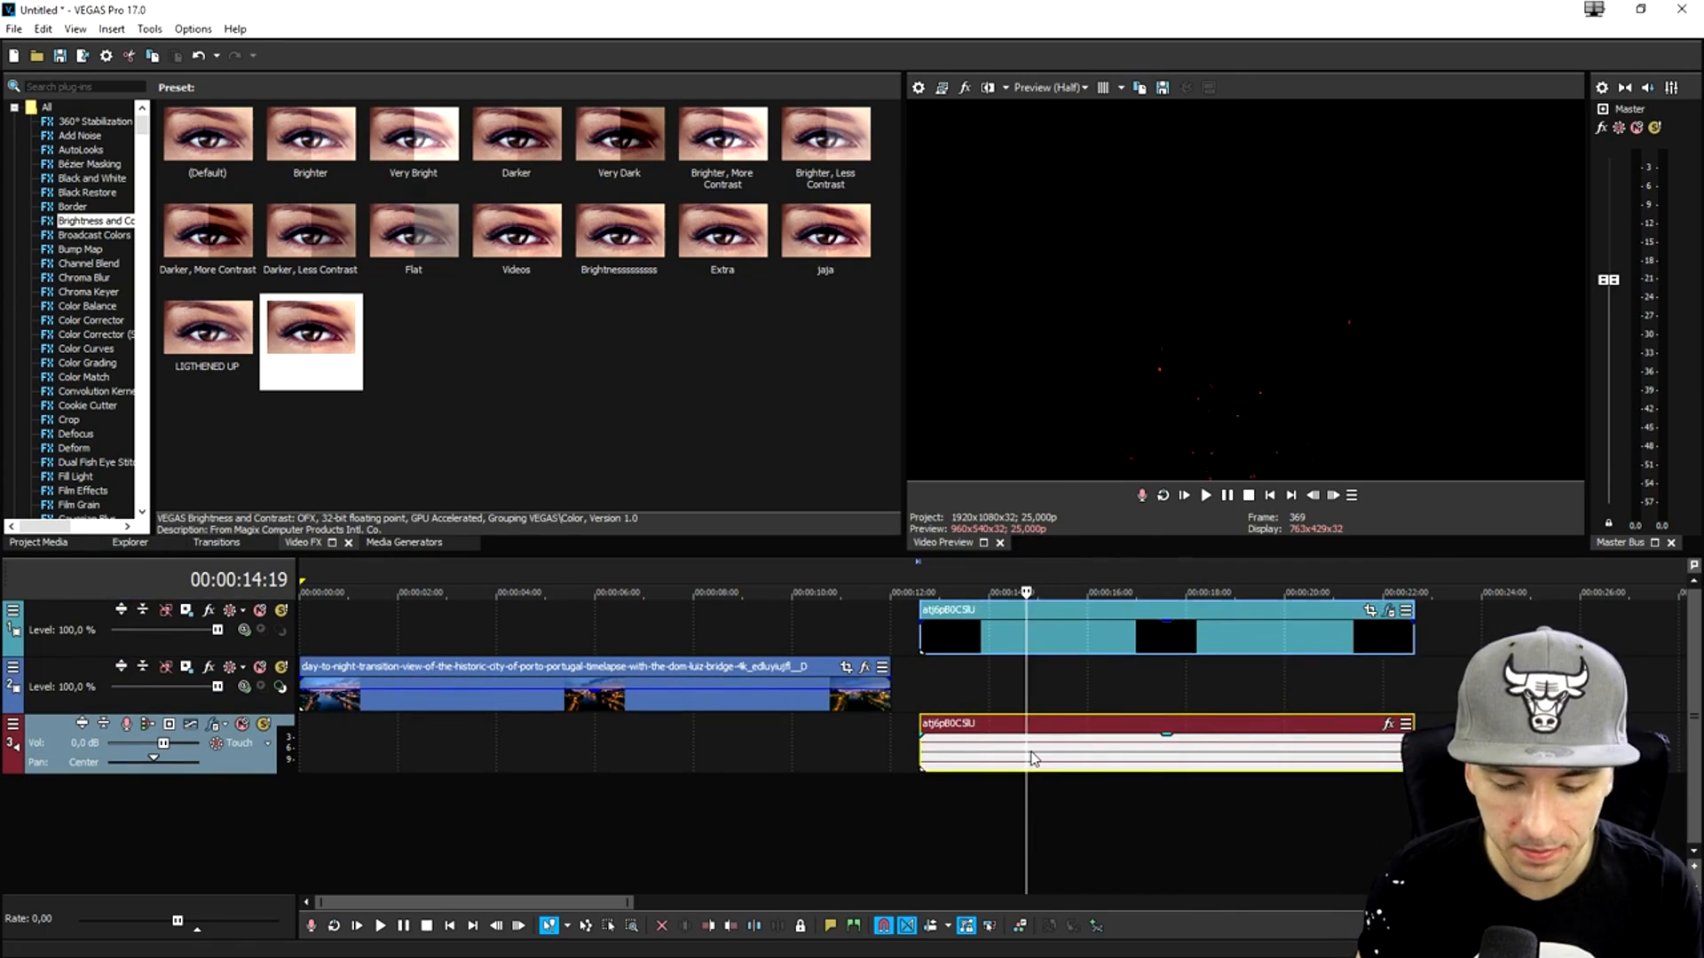
{"action": "key", "text": "Delete"}
{"action": "left_click_drag", "start_coordinate": [1065, 634], "coordinate": [460, 652]}
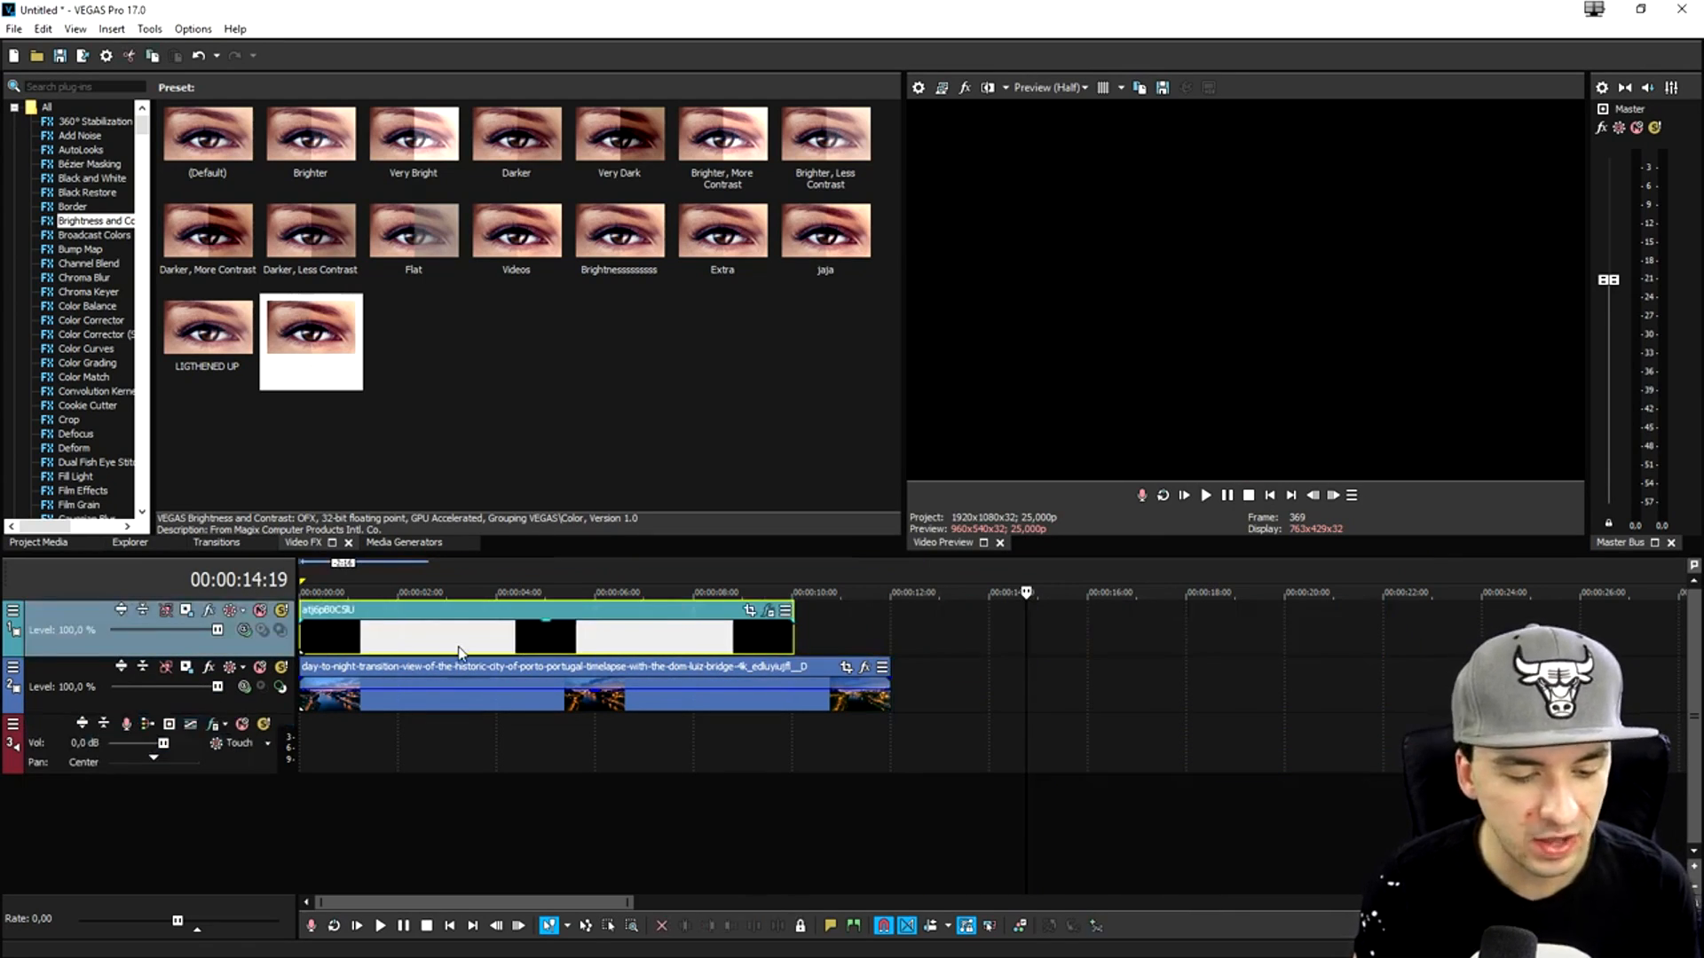
Change the compositing mode of the ember track so the embers blend over the Porto timelapse
{"action": "scroll", "coordinate": [627, 655], "scroll_direction": "up", "scroll_amount": 3}
{"action": "left_click", "coordinate": [809, 653]}
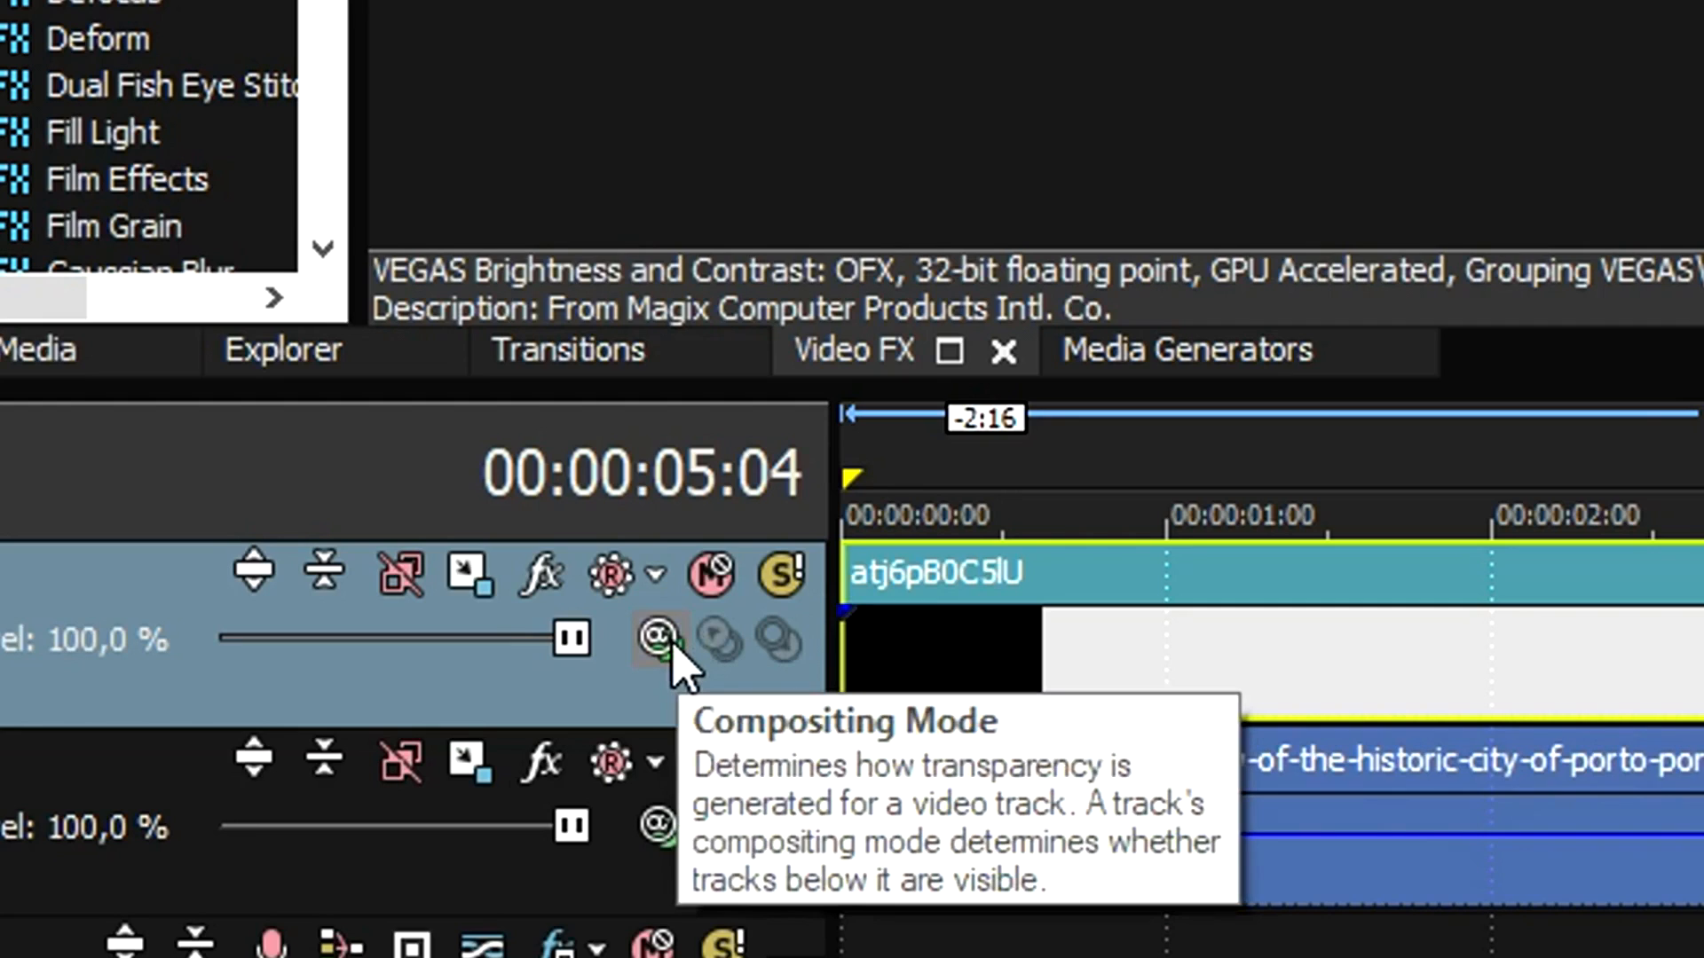
{"action": "left_click", "coordinate": [672, 646]}
{"action": "left_click", "coordinate": [894, 115]}
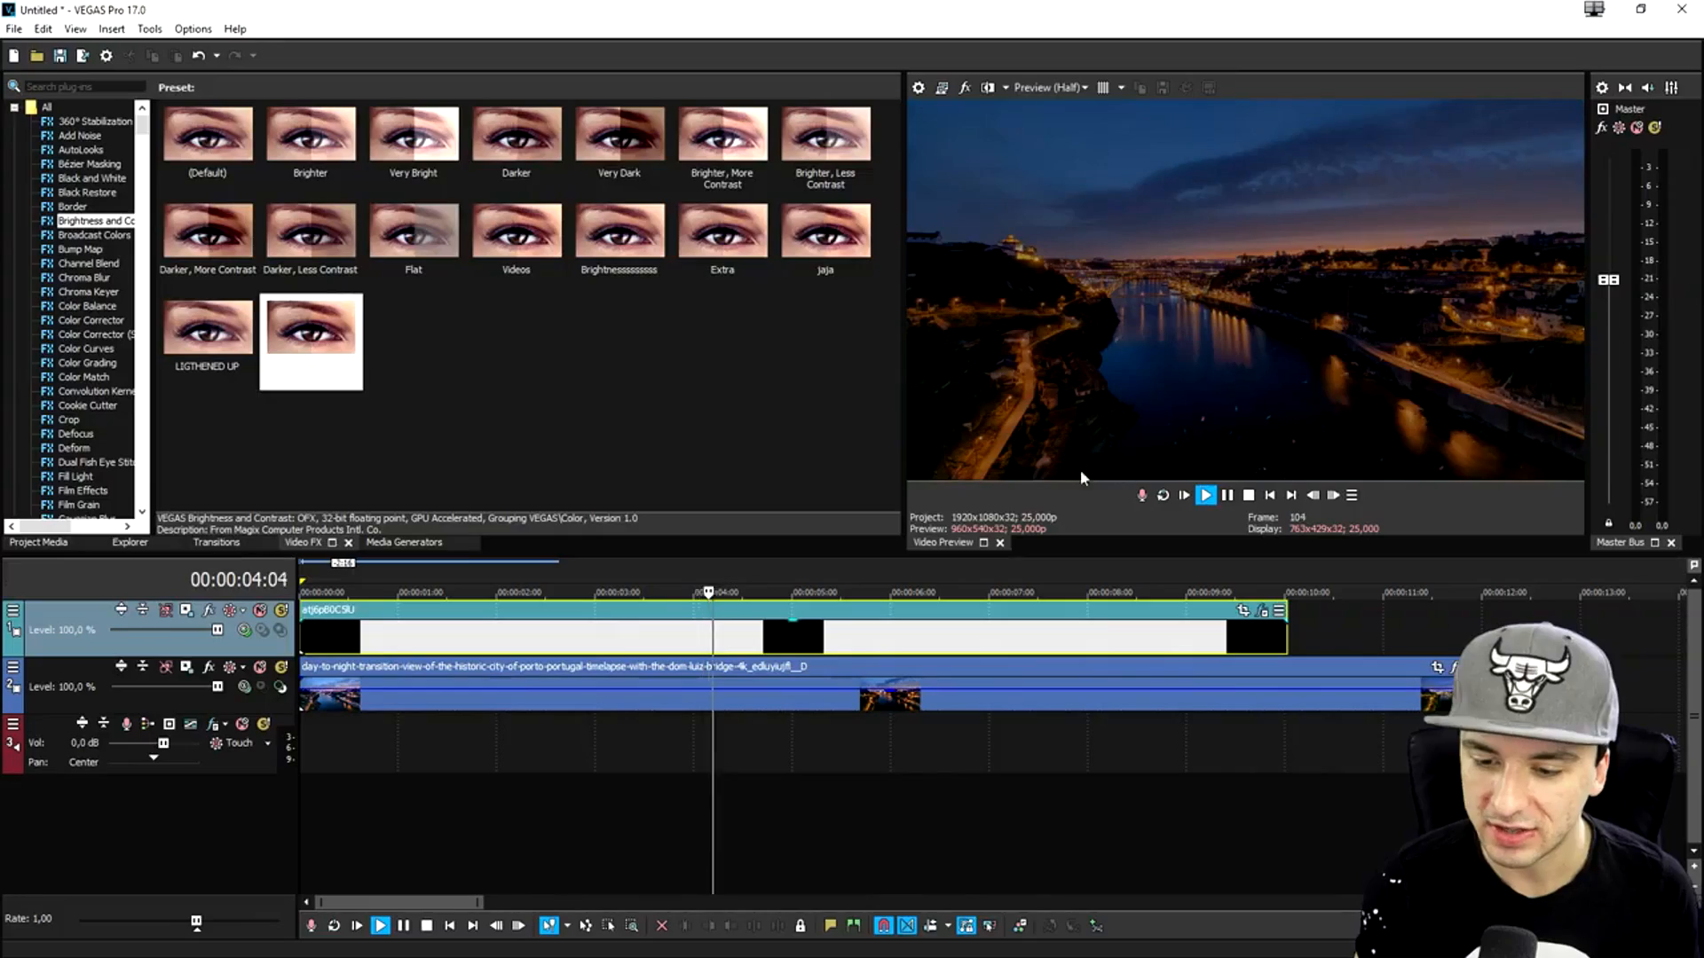
Duplicate the ember clip after the first one and overlap the two copies by about 1.5 seconds to crossfade them
{"action": "scroll", "coordinate": [939, 650], "scroll_direction": "down", "scroll_amount": 2}
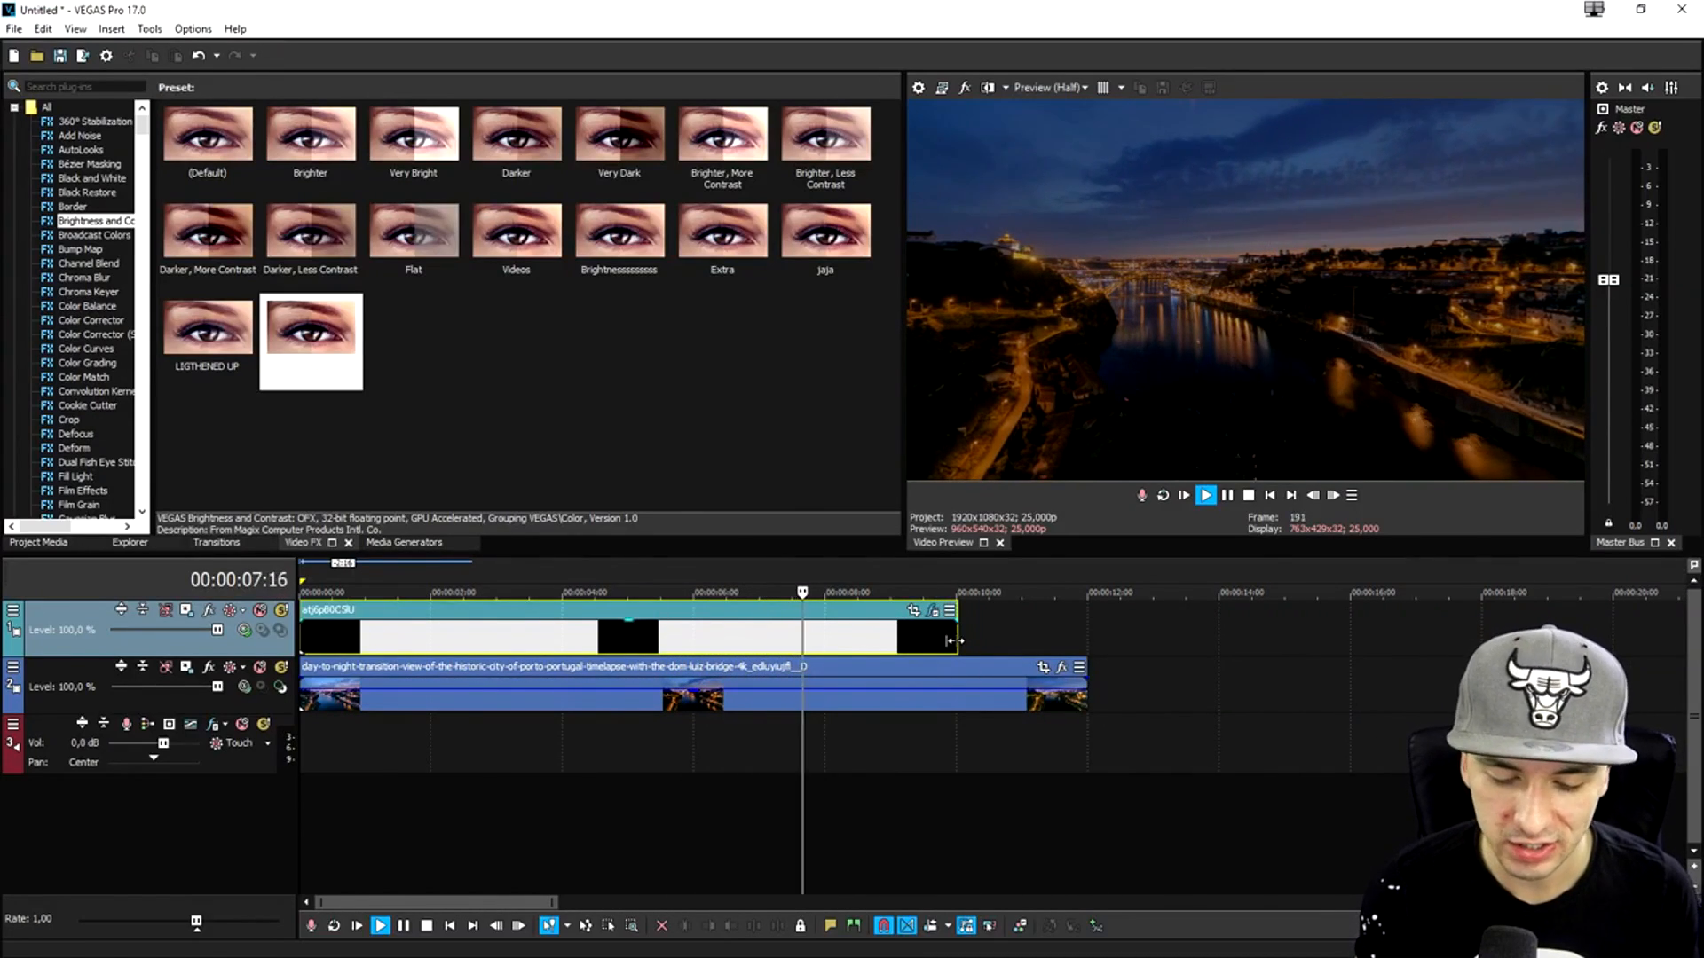
{"action": "key", "text": "space"}
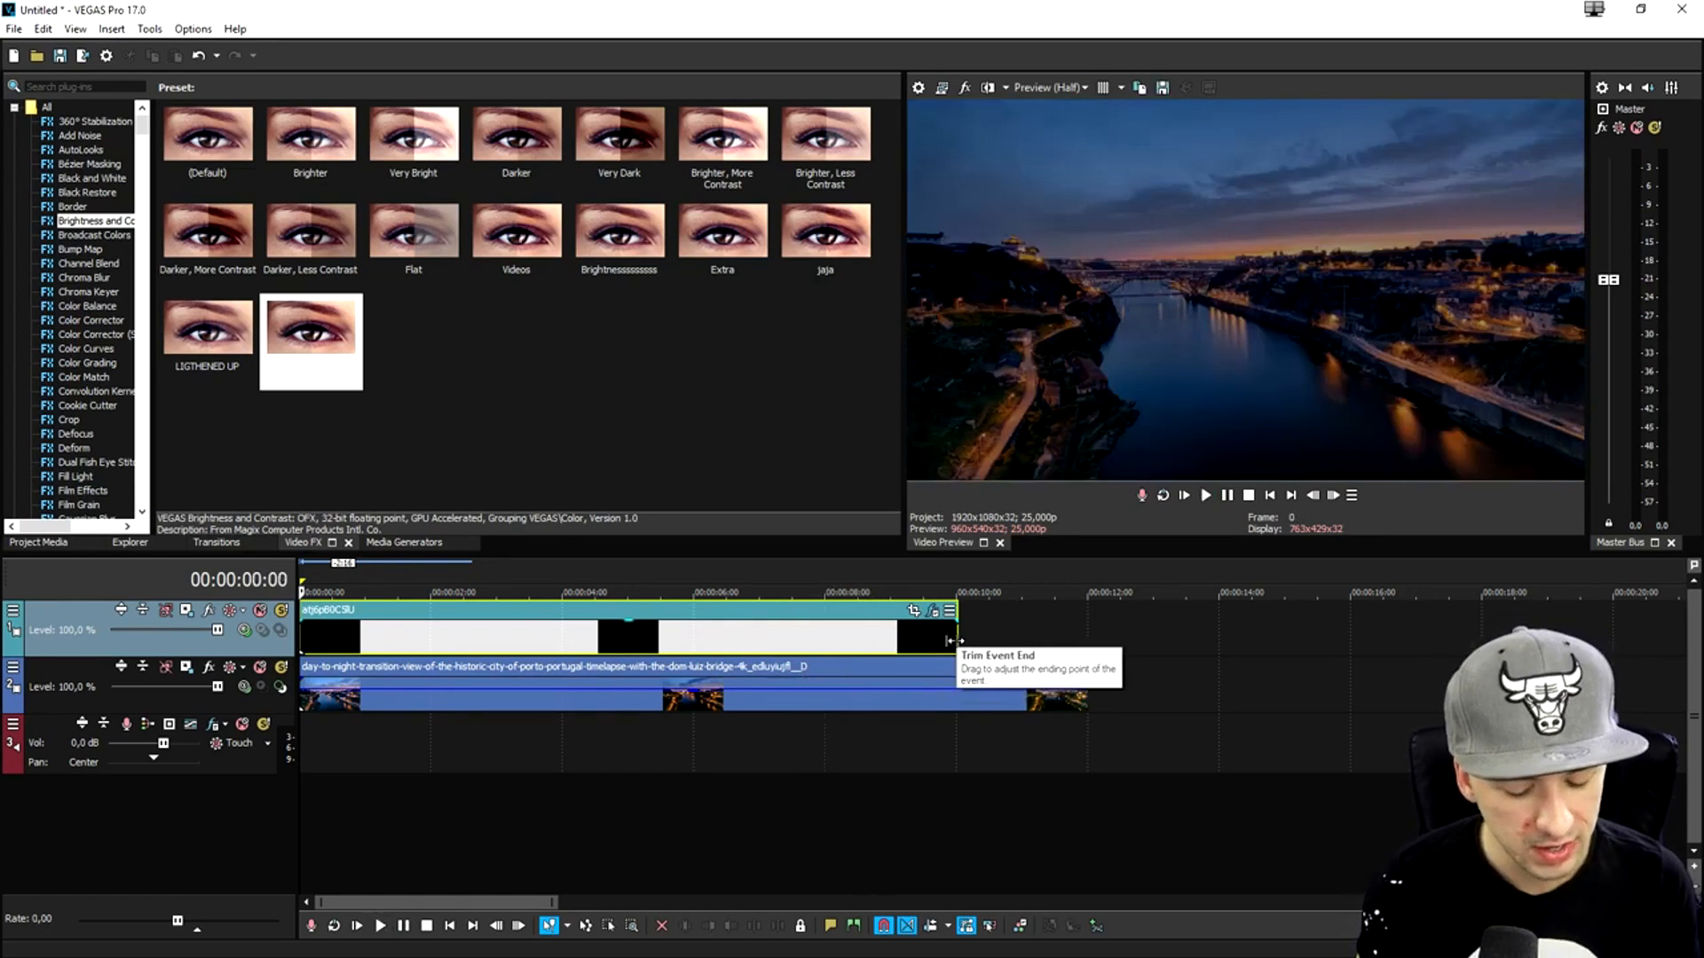
{"action": "left_click", "coordinate": [953, 641]}
{"action": "key", "text": "ctrl+c"}
{"action": "key", "text": "ctrl+v"}
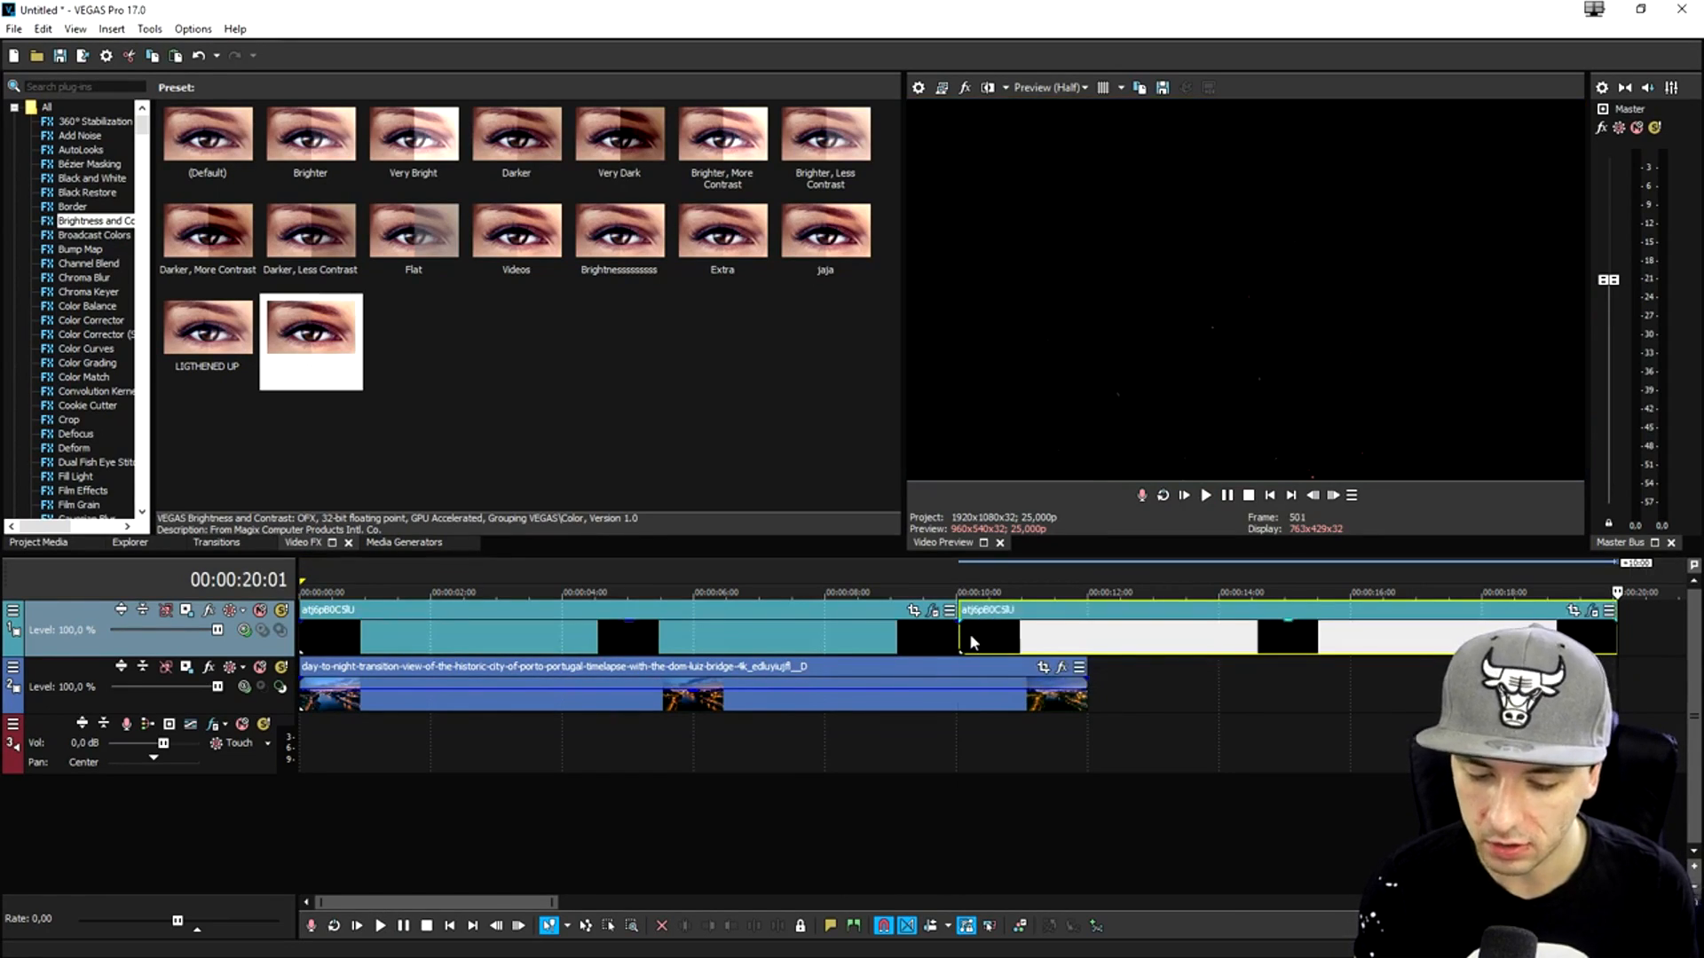
{"action": "left_click", "coordinate": [926, 640]}
{"action": "left_click_drag", "start_coordinate": [1094, 643], "coordinate": [1001, 646]}
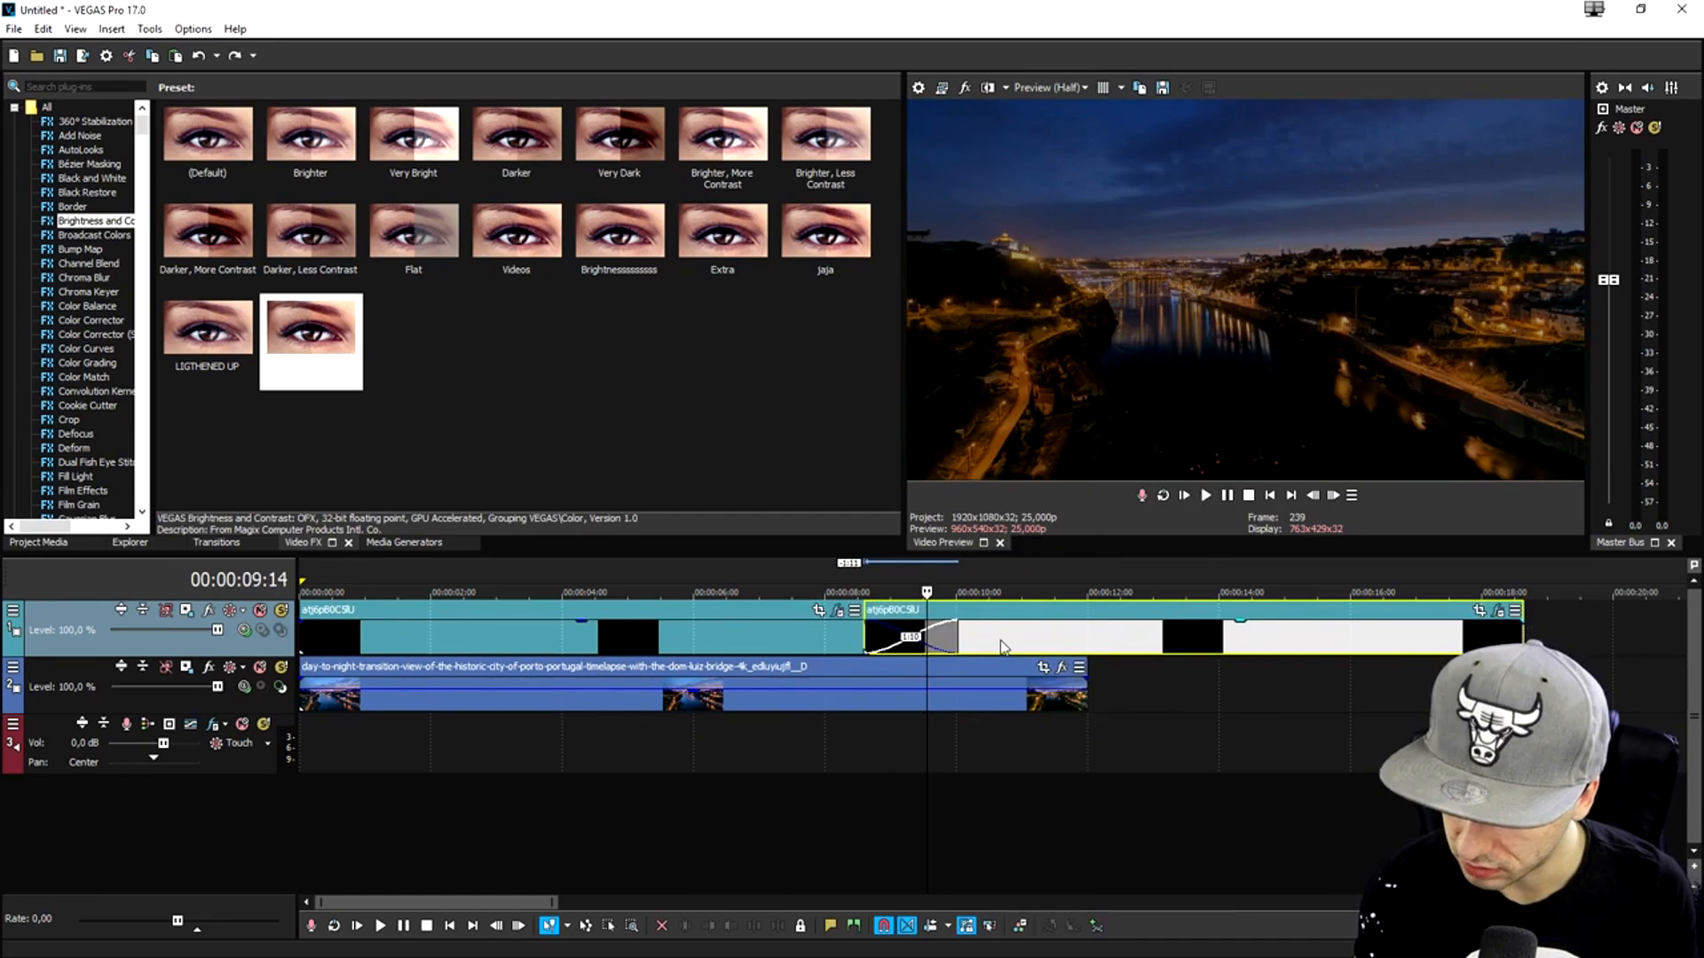
{"action": "left_click", "coordinate": [1063, 586]}
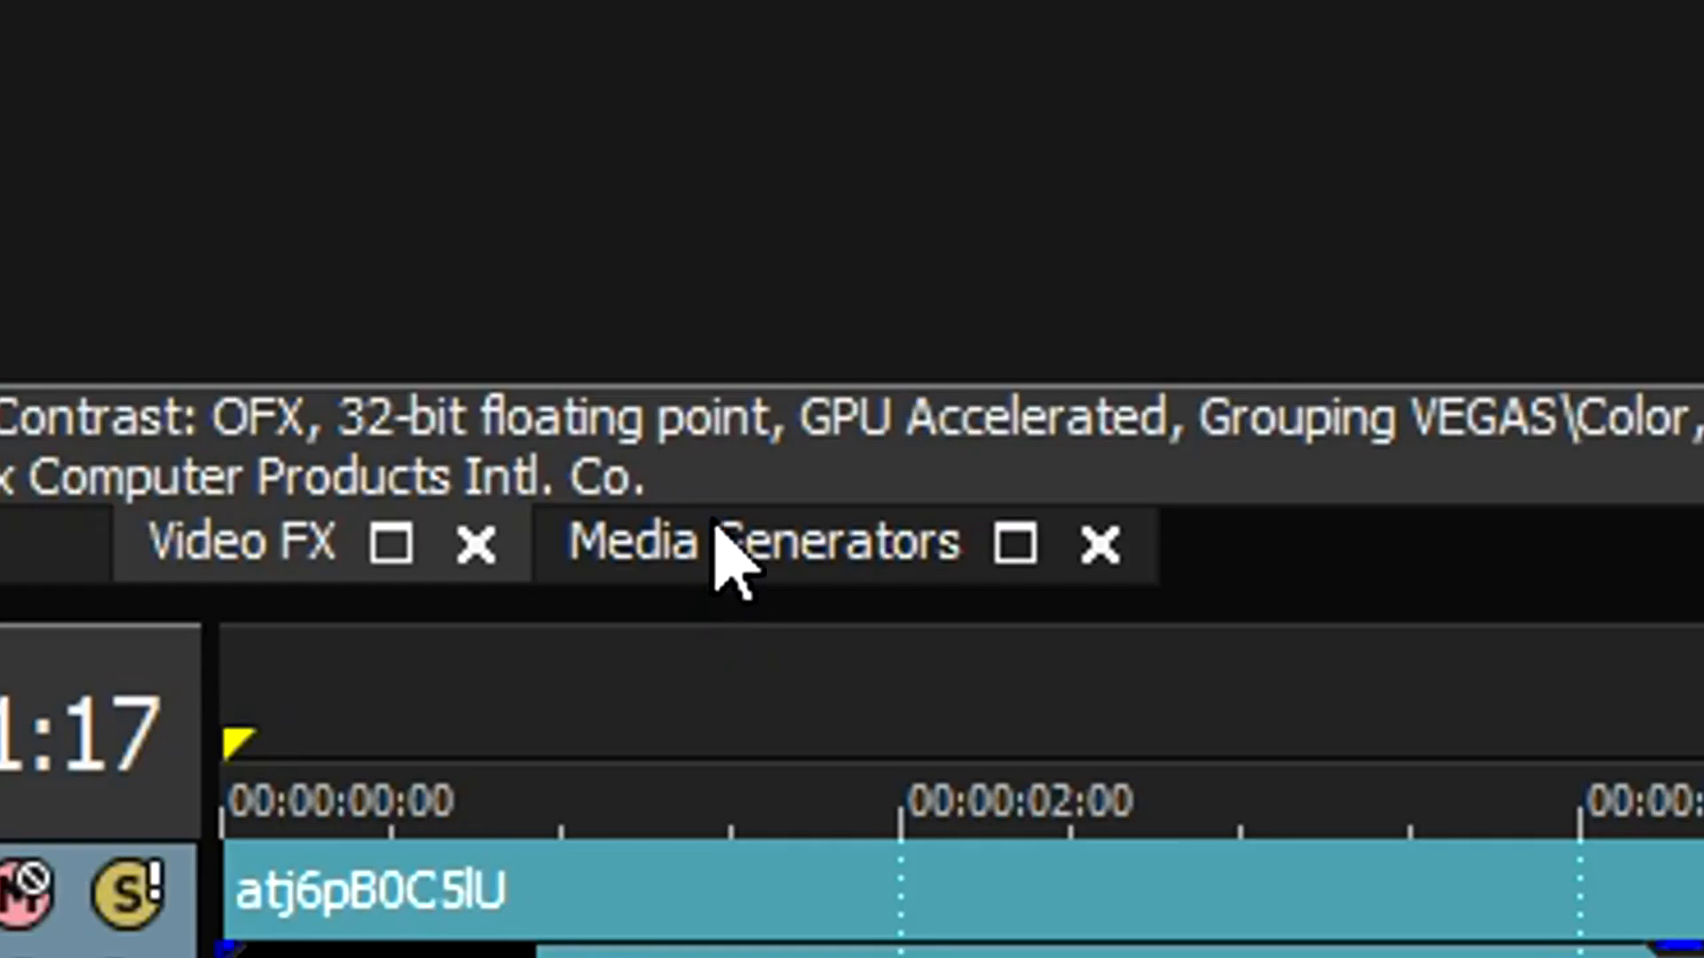
Add a default Titles & Text event on a new top track from the timeline start and extend it past the Porto timelapse's end
{"action": "left_click", "coordinate": [399, 542]}
{"action": "scroll", "coordinate": [107, 350], "scroll_direction": "down", "scroll_amount": 10}
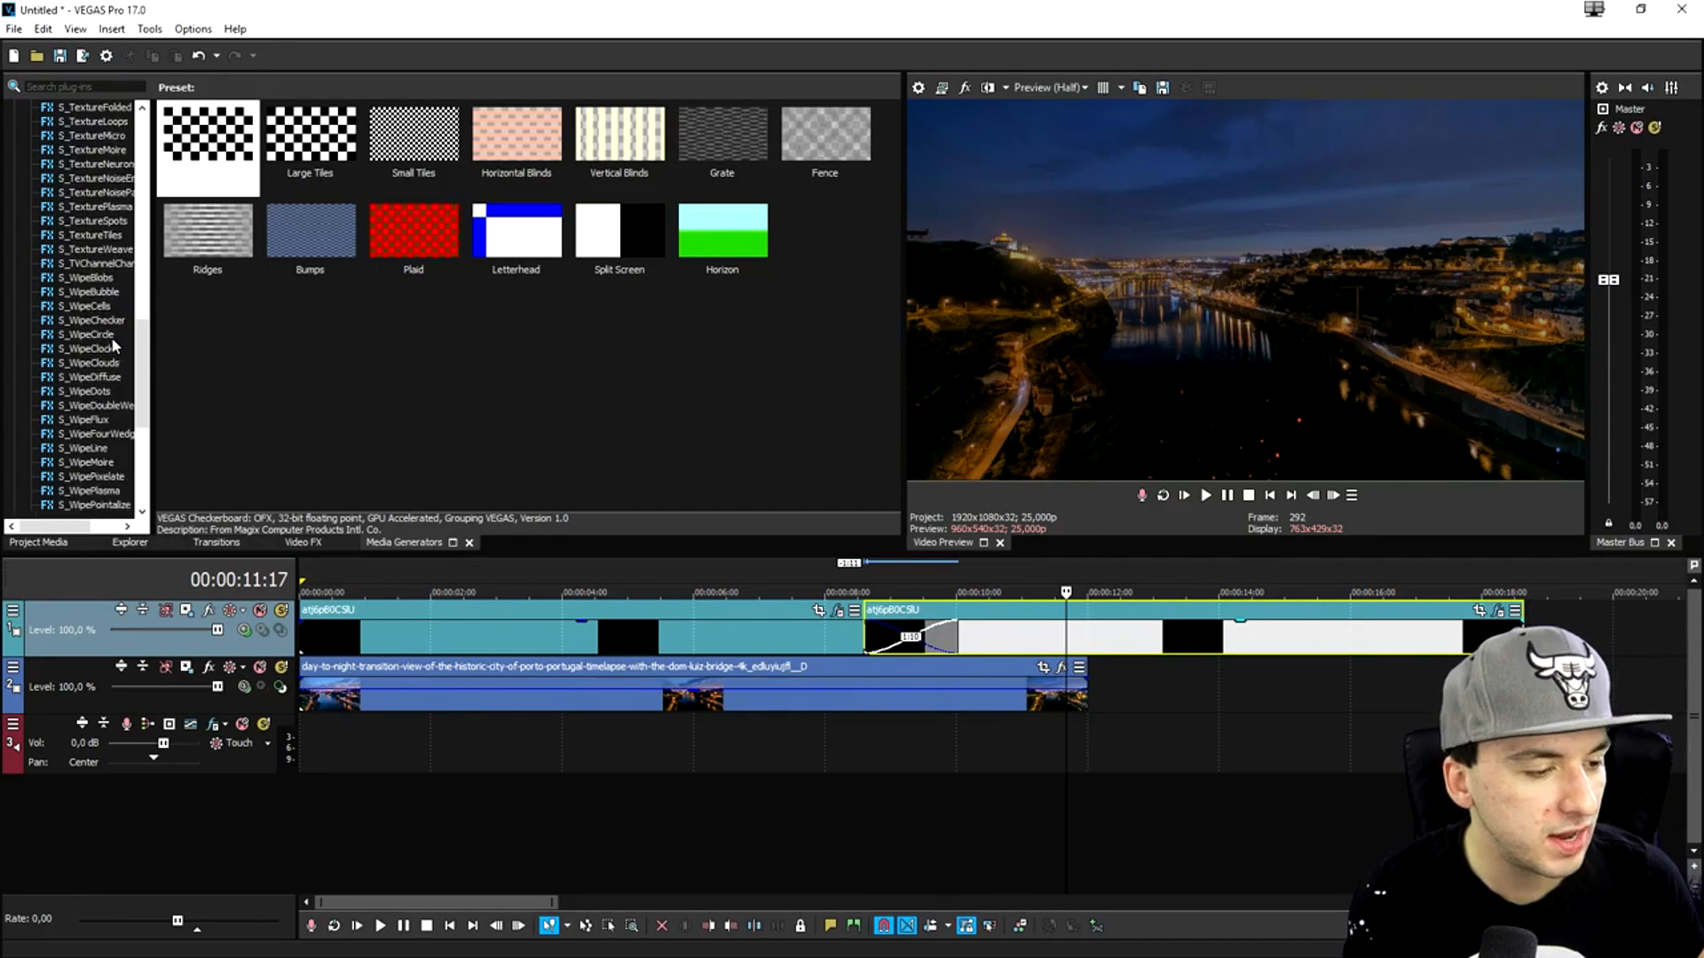
{"action": "left_click", "coordinate": [87, 363]}
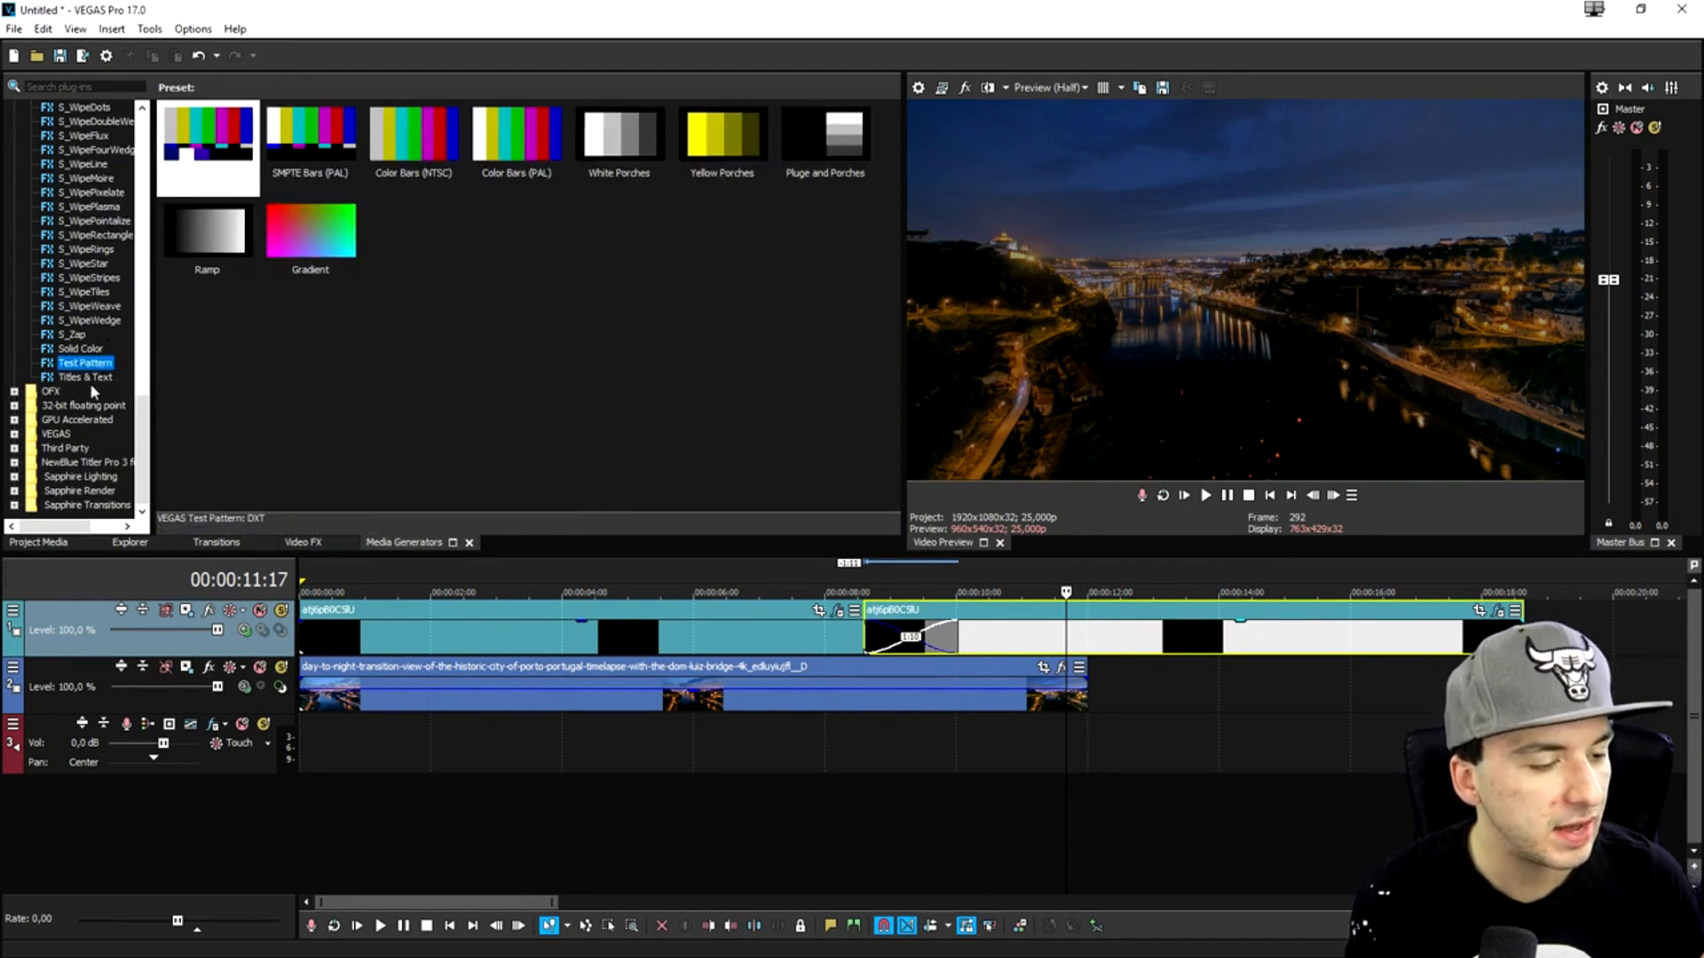
{"action": "left_click_drag", "start_coordinate": [208, 140], "coordinate": [732, 602]}
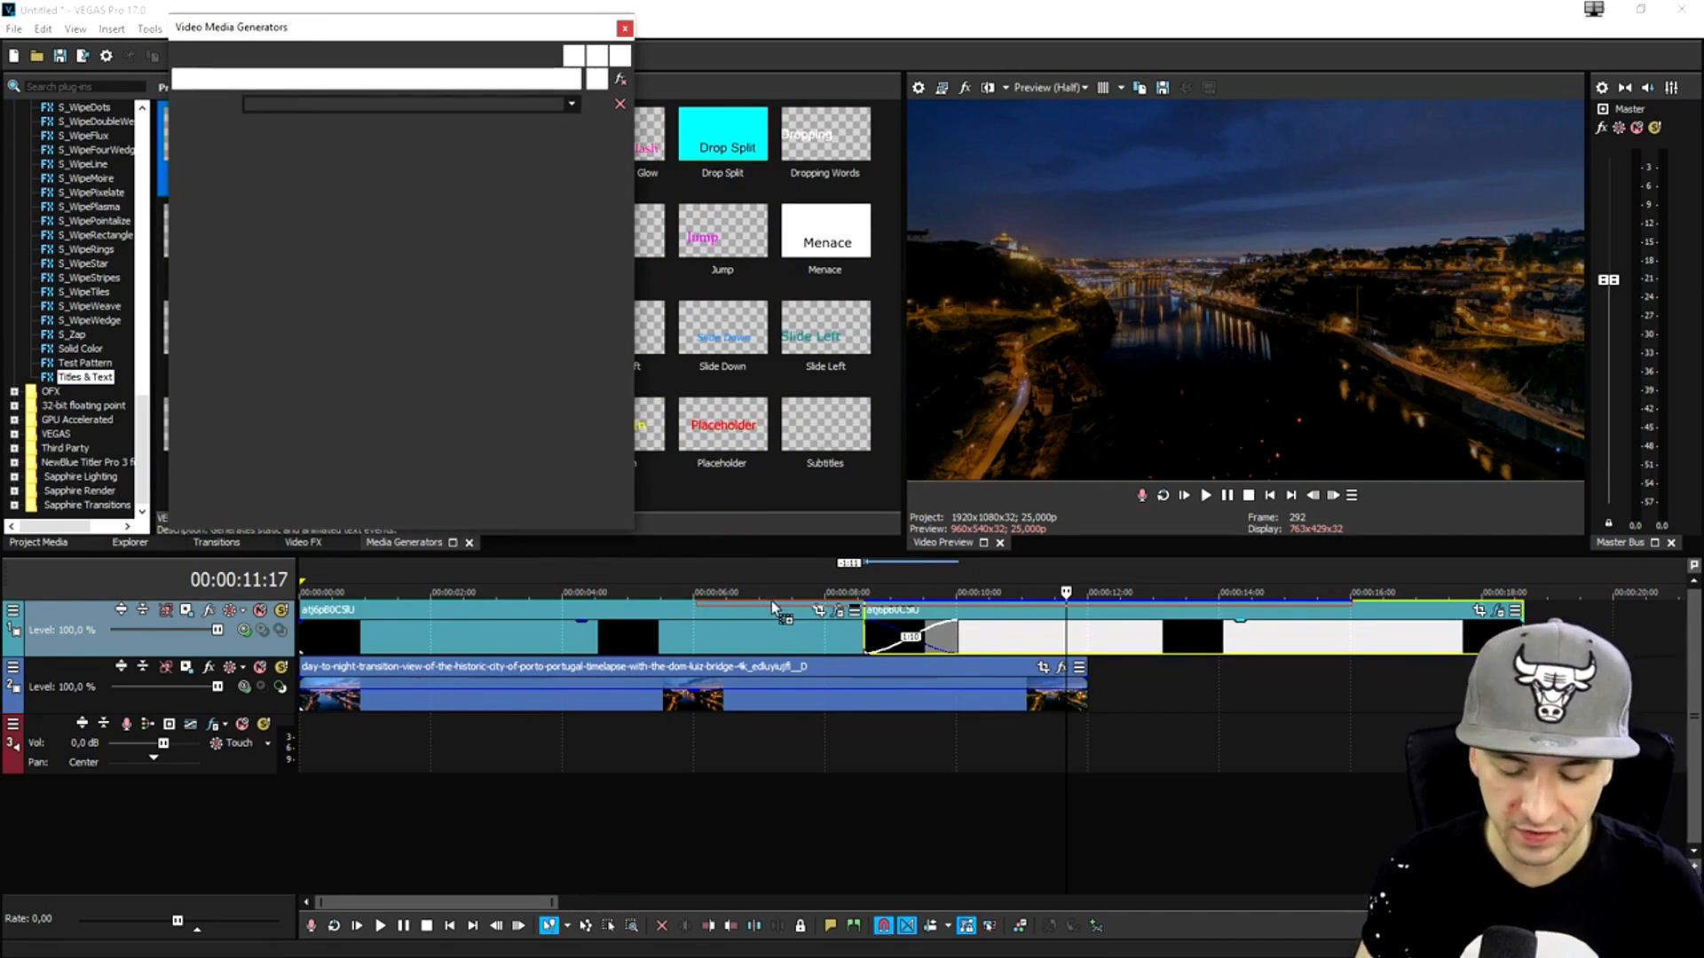
{"action": "left_click_drag", "start_coordinate": [842, 648], "coordinate": [444, 647]}
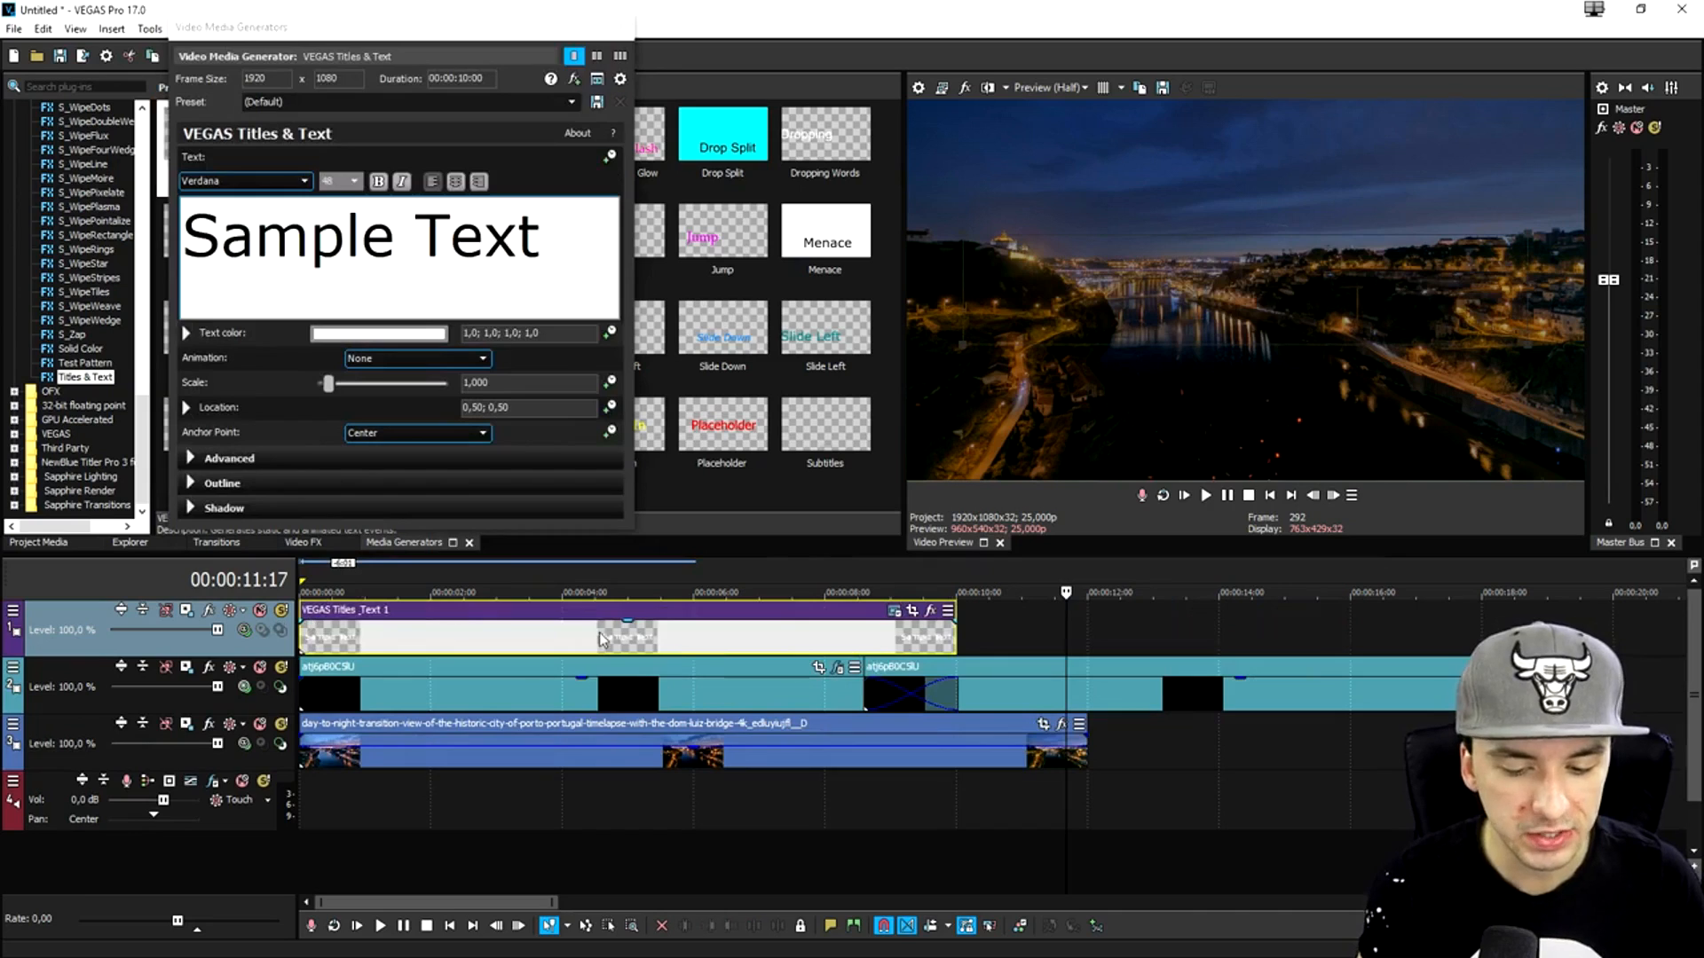
{"action": "scroll", "coordinate": [550, 635], "scroll_direction": "down", "scroll_amount": 3}
{"action": "left_click_drag", "start_coordinate": [627, 636], "coordinate": [740, 637]}
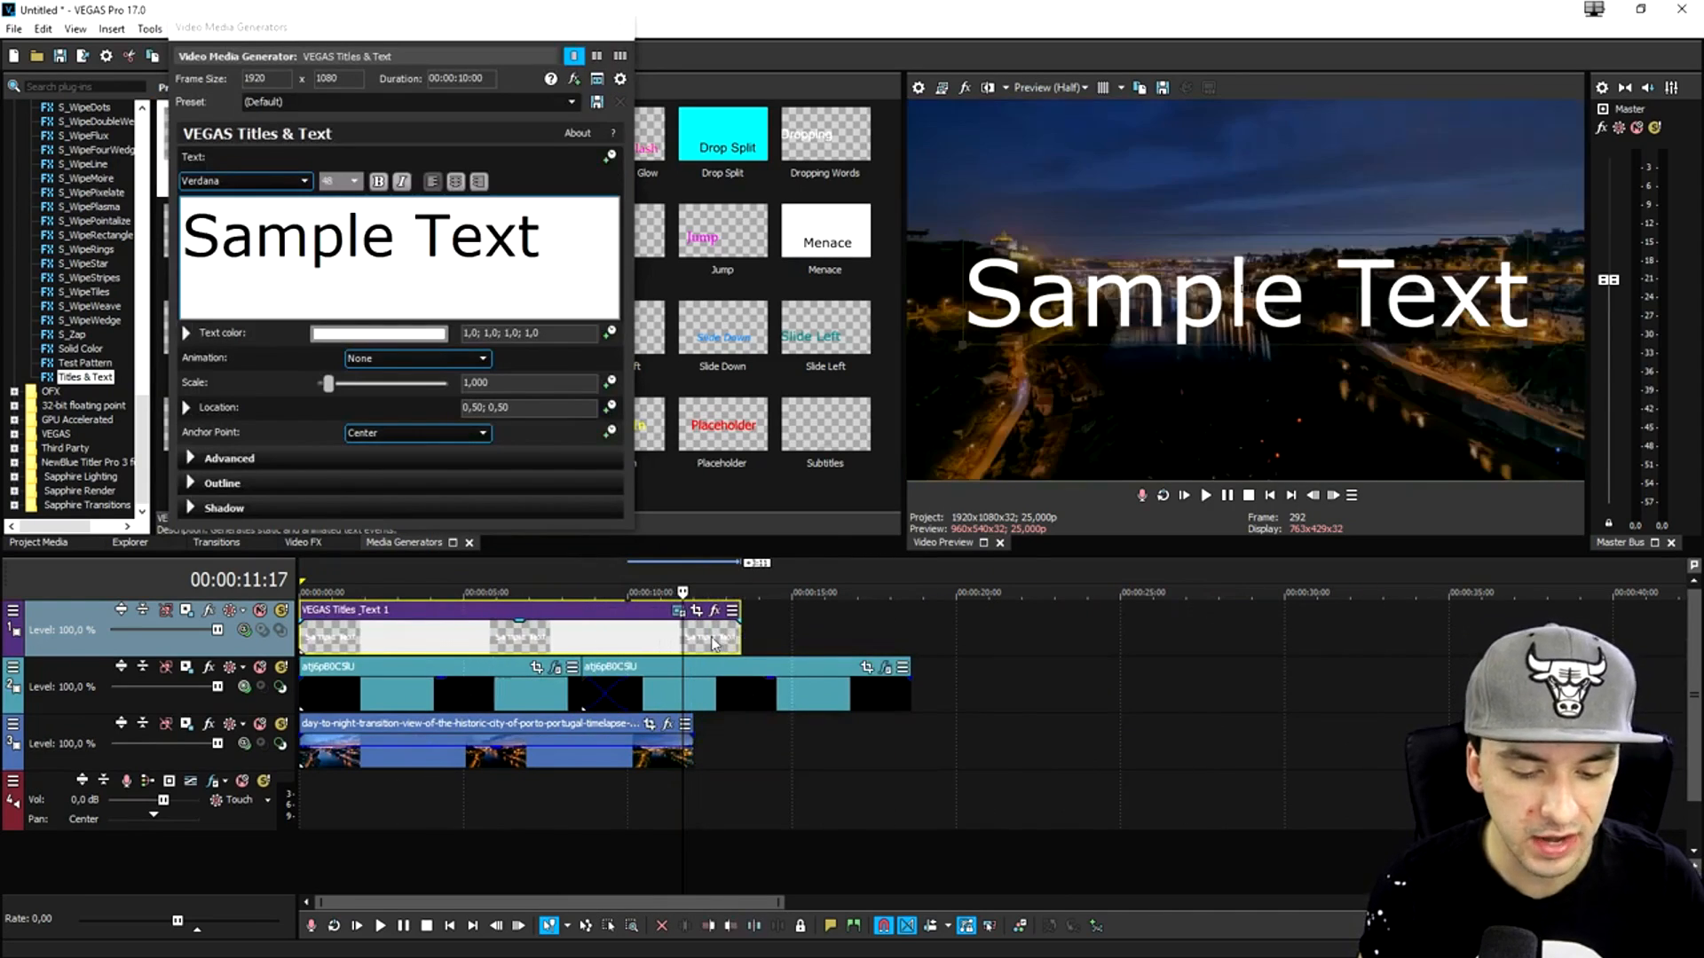
Replace the title's sample text with "THANKS FOR WATCHING!" with the playhead at the timeline start
{"action": "key", "text": "ctrl+Home"}
{"action": "triple_click", "coordinate": [461, 267]}
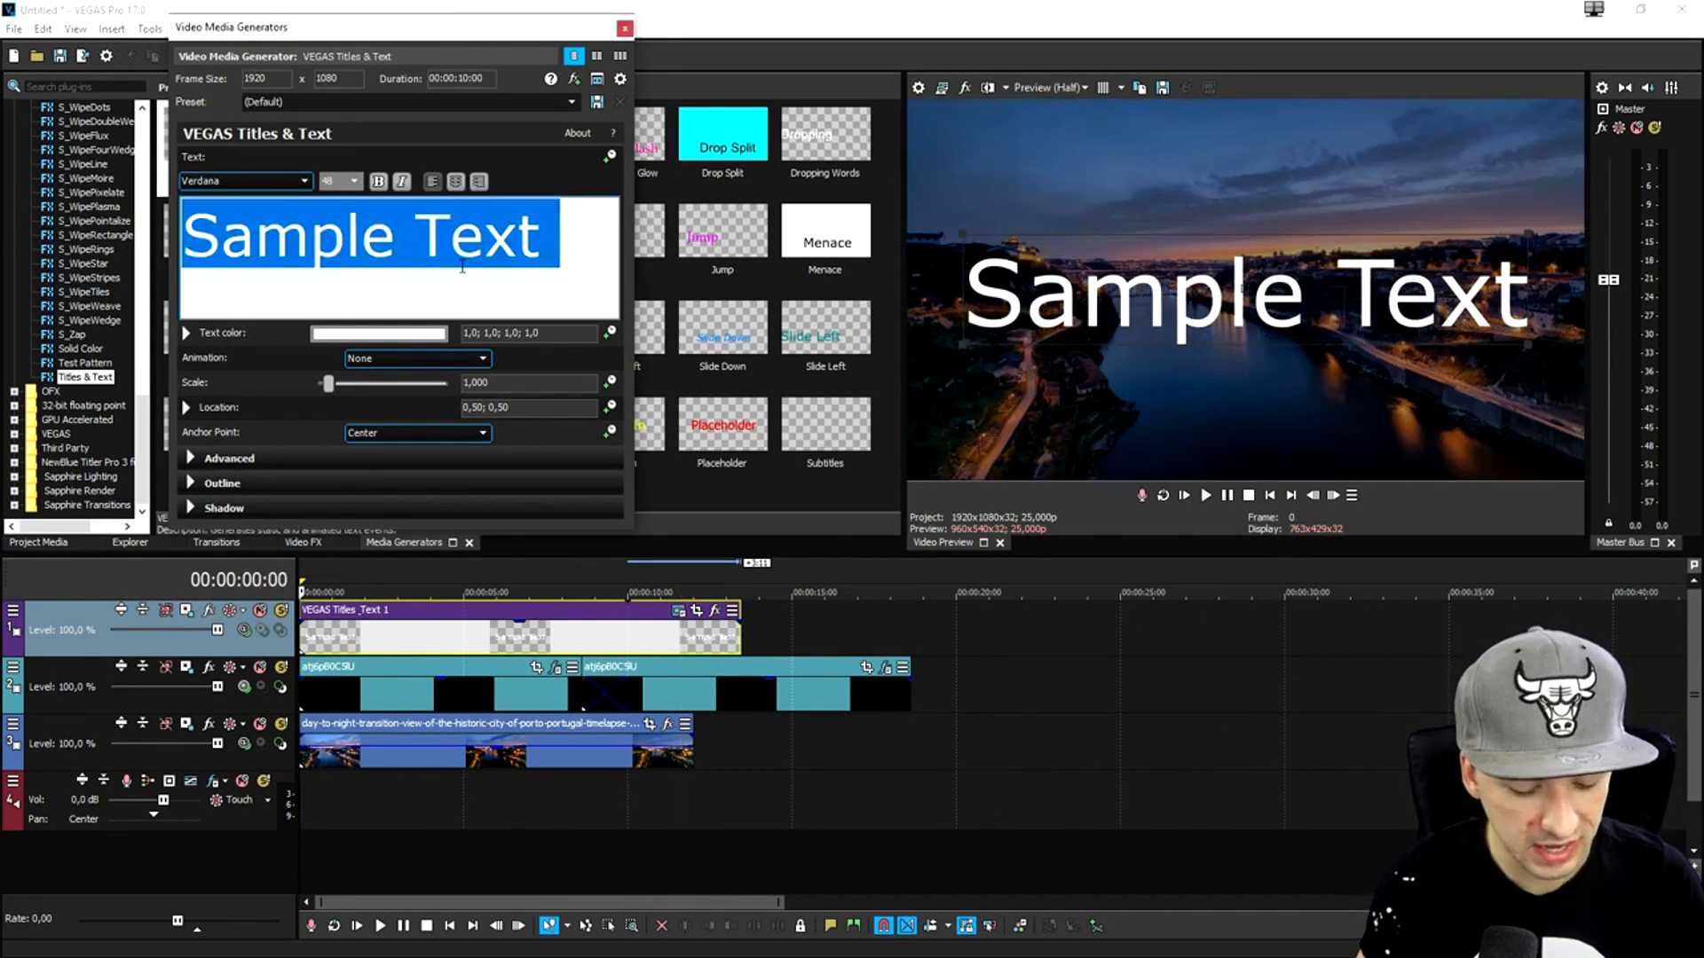
{"action": "type", "text": "THANK"}
{"action": "type", "text": " YOU FOR"}
{"action": "key", "text": "BackSpace"}
{"action": "key", "text": "BackSpace"}
{"action": "key", "text": "BackSpace"}
{"action": "key", "text": "BackSpace"}
{"action": "key", "text": "BackSpace"}
{"action": "key", "text": "BackSpace"}
{"action": "key", "text": "BackSpace"}
{"action": "key", "text": "BackSpace"}
{"action": "type", "text": "S FOR WATCHING!"}
Set the whole "THANKS FOR WATCHING!" text to the Voodoo Doll font at size 20
{"action": "double_click", "coordinate": [393, 218]}
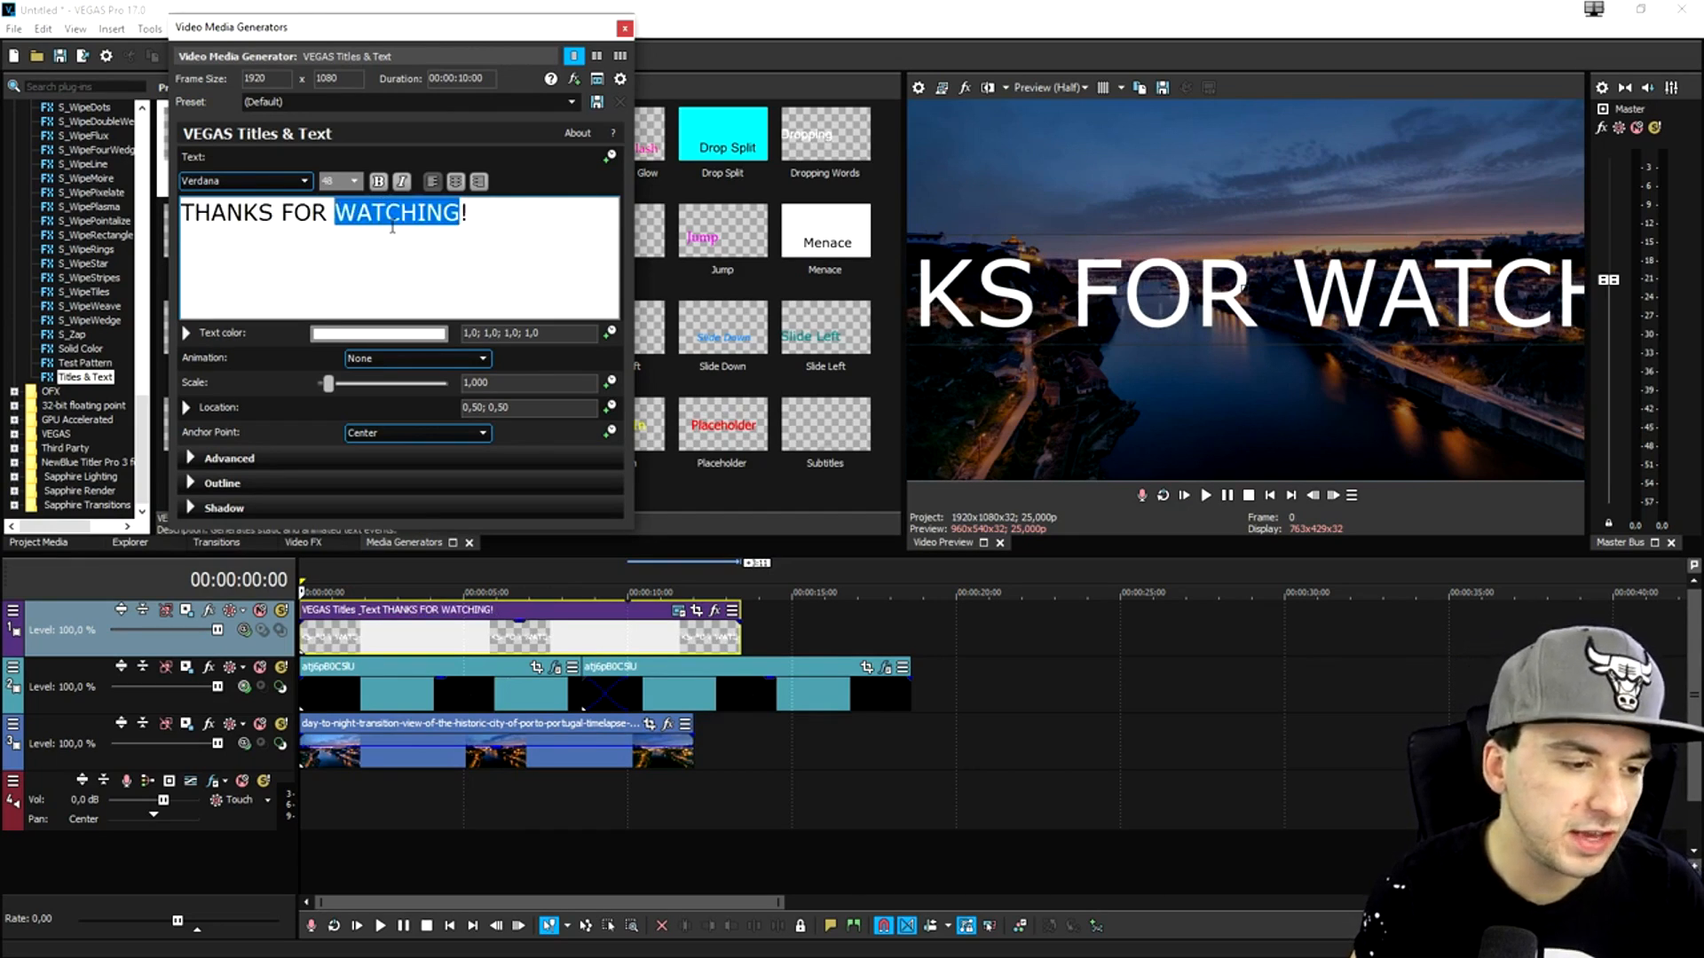
{"action": "key", "text": "ctrl+a"}
{"action": "left_click", "coordinate": [264, 183]}
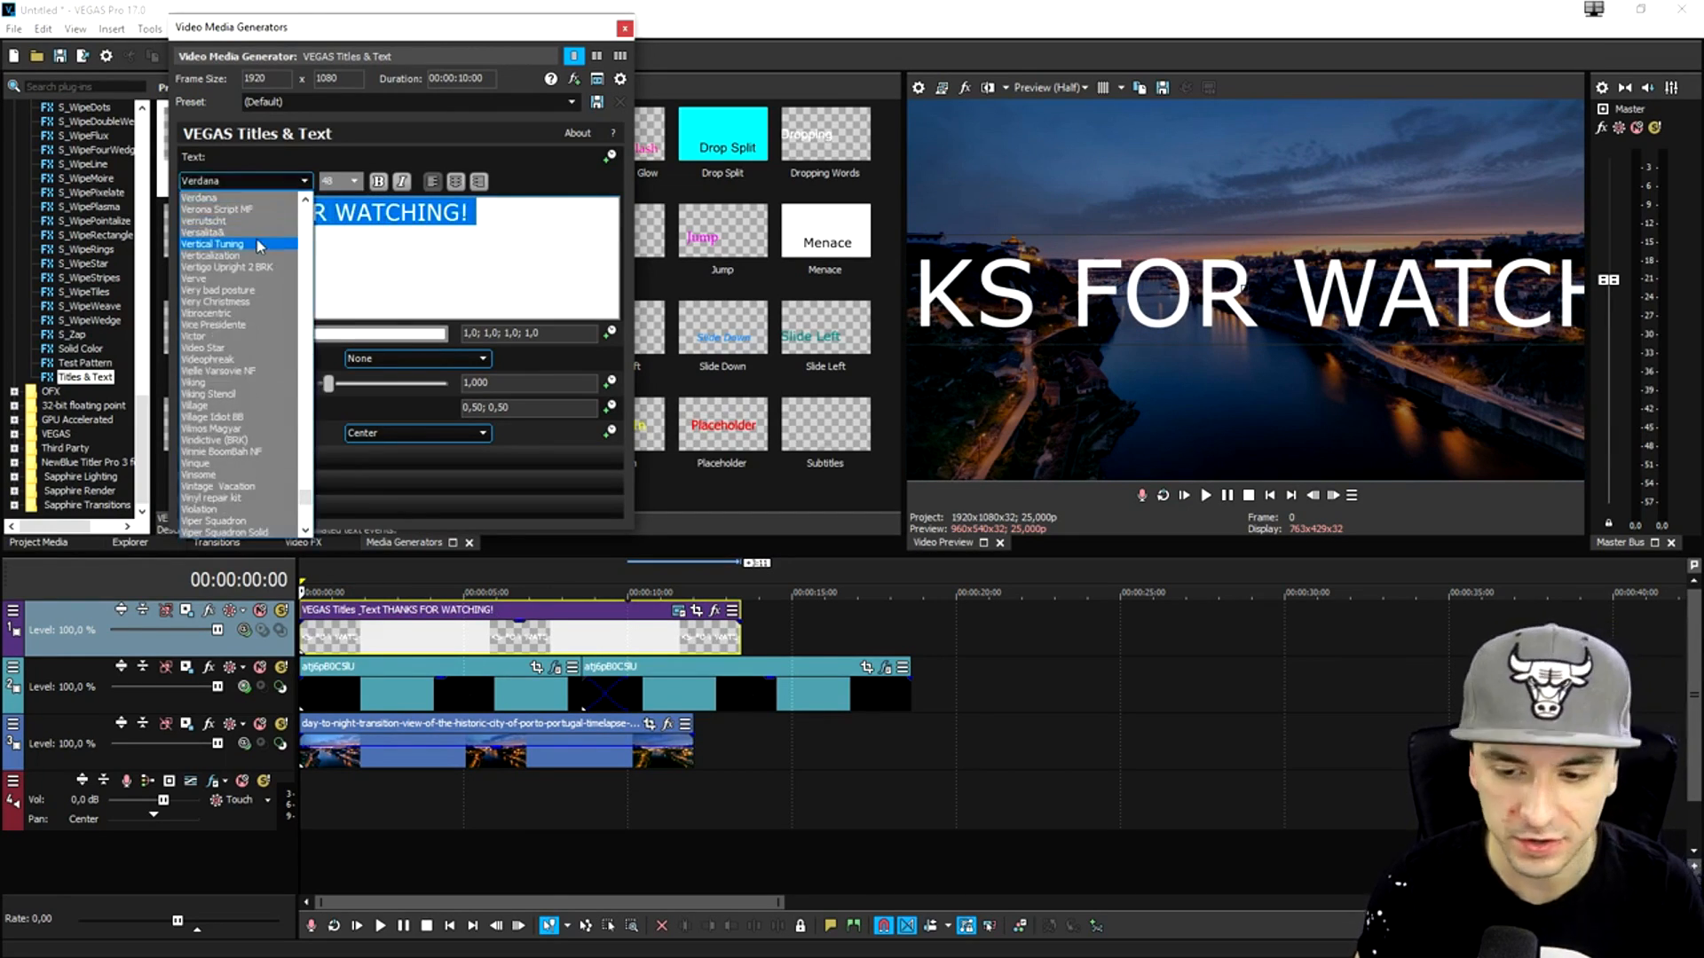
{"action": "left_click", "coordinate": [258, 238]}
{"action": "key", "text": "Down"}
{"action": "key", "text": "Down"}
{"action": "key", "text": "Down"}
{"action": "key", "text": "Down"}
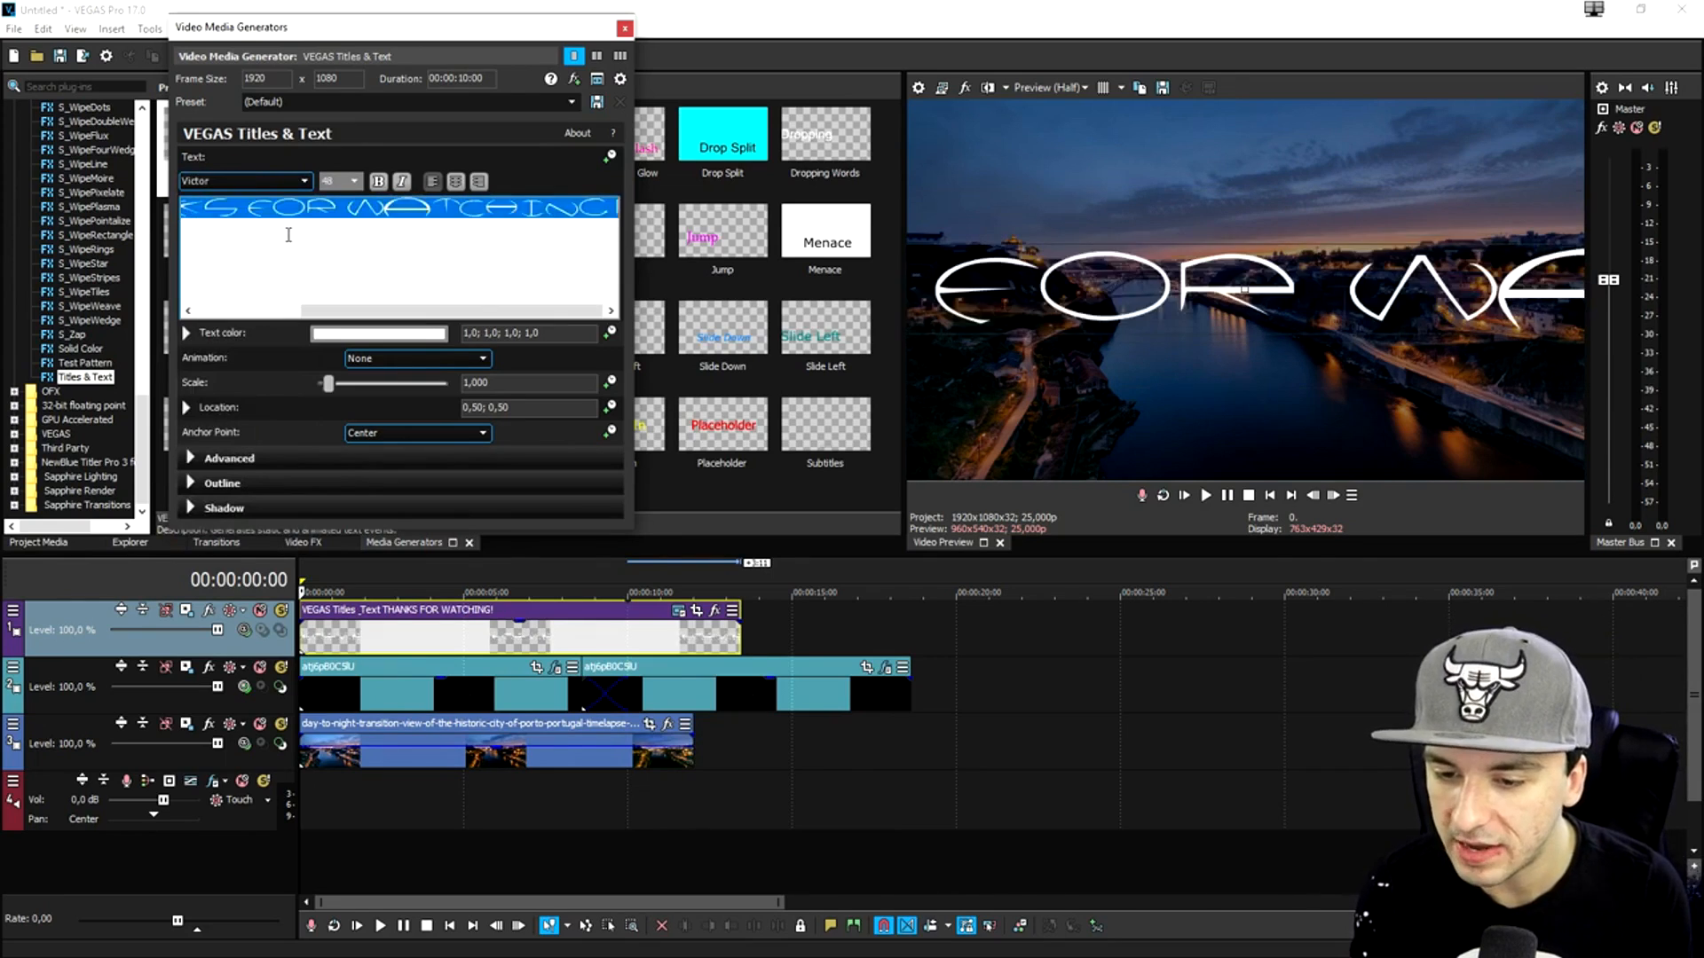
{"action": "key", "text": "Down"}
{"action": "key", "text": "Down"}
{"action": "key", "text": "Down"}
{"action": "key", "text": "Down"}
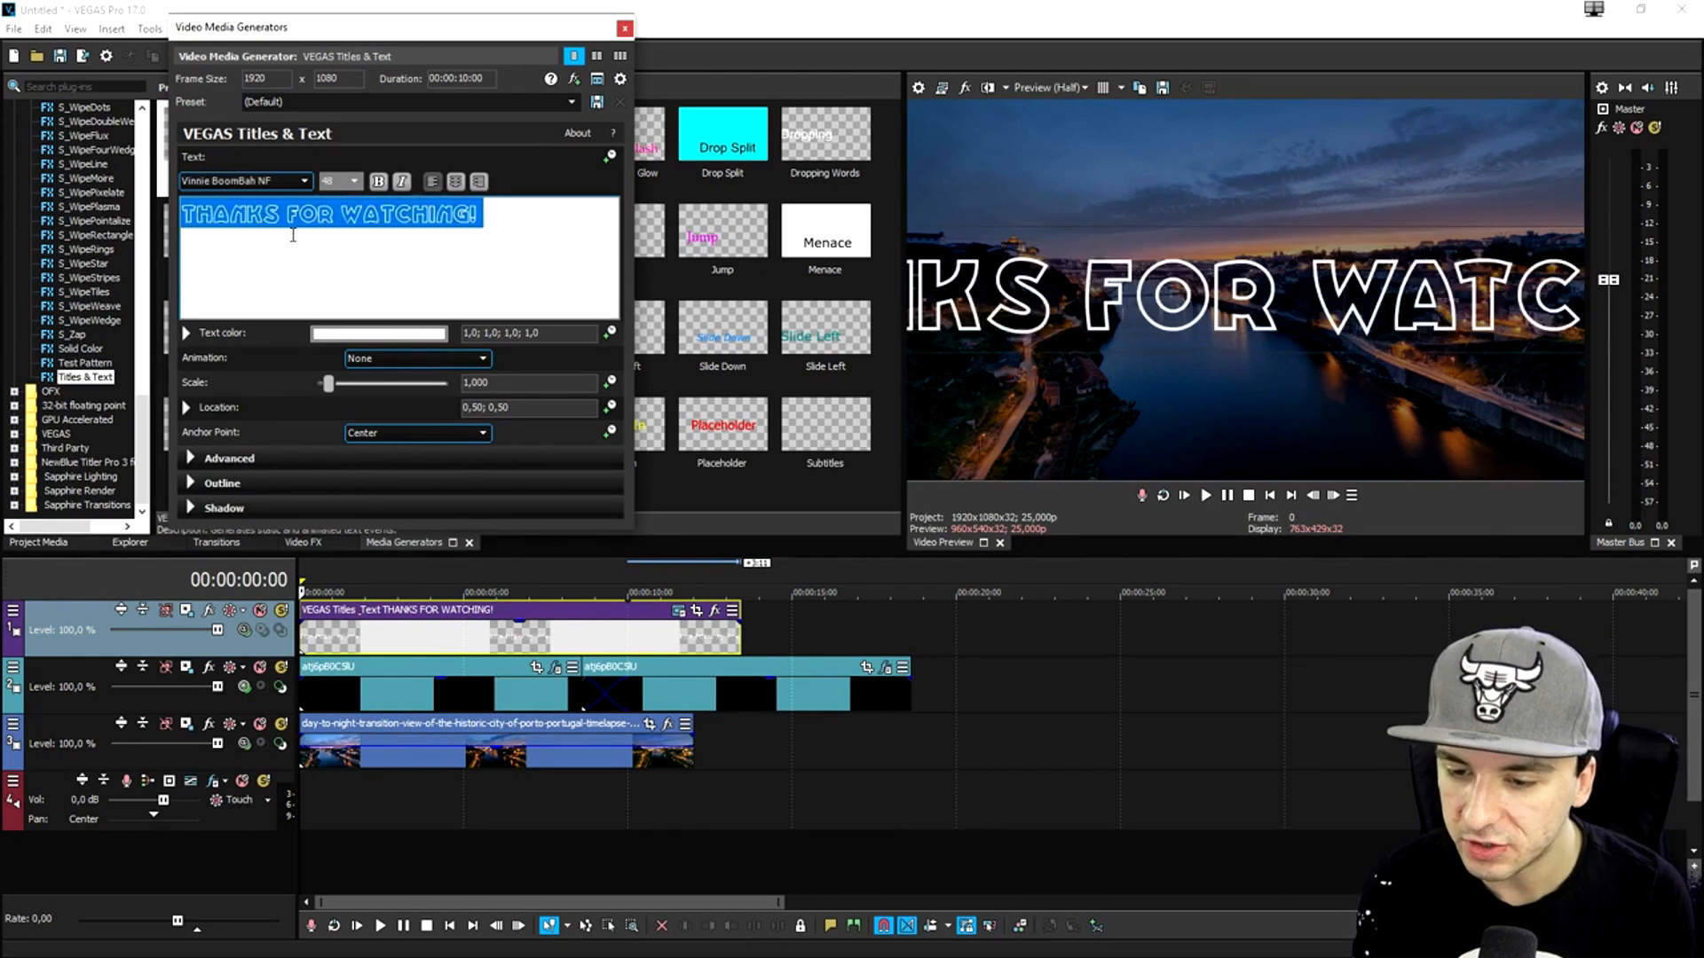
{"action": "key", "text": "Down"}
{"action": "key", "text": "Down"}
{"action": "key", "text": "Down"}
{"action": "key", "text": "Down"}
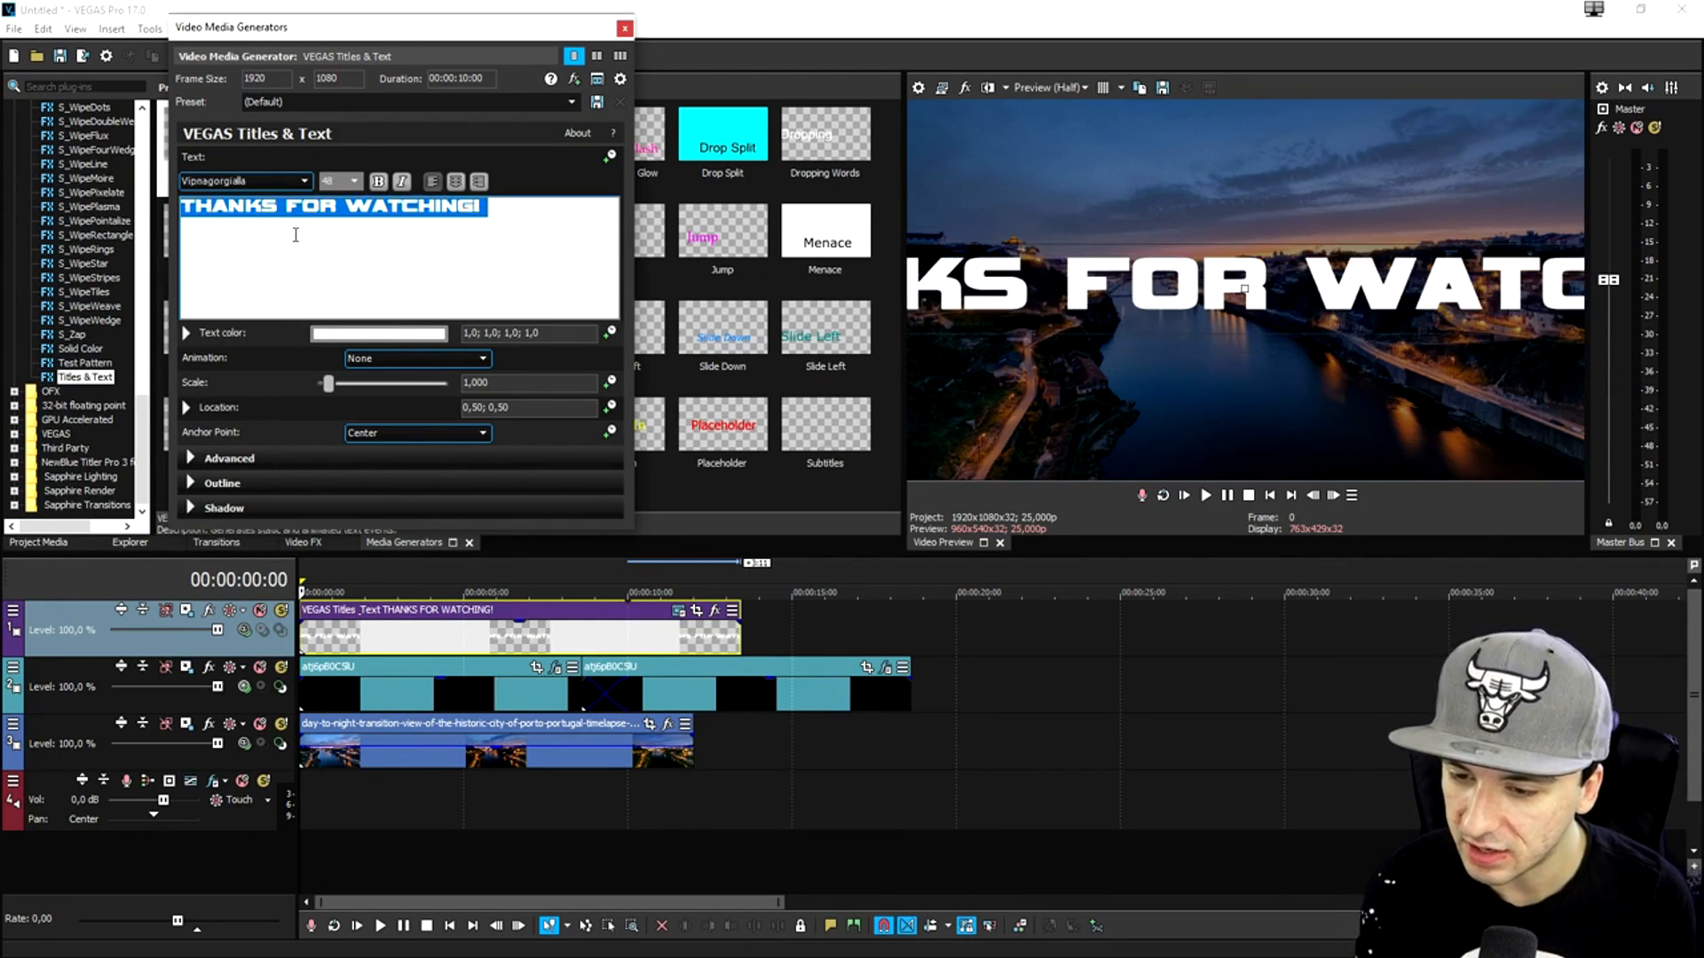
{"action": "key", "text": "Down"}
{"action": "key", "text": "Down"}
{"action": "key", "text": "Down"}
{"action": "key", "text": "Down"}
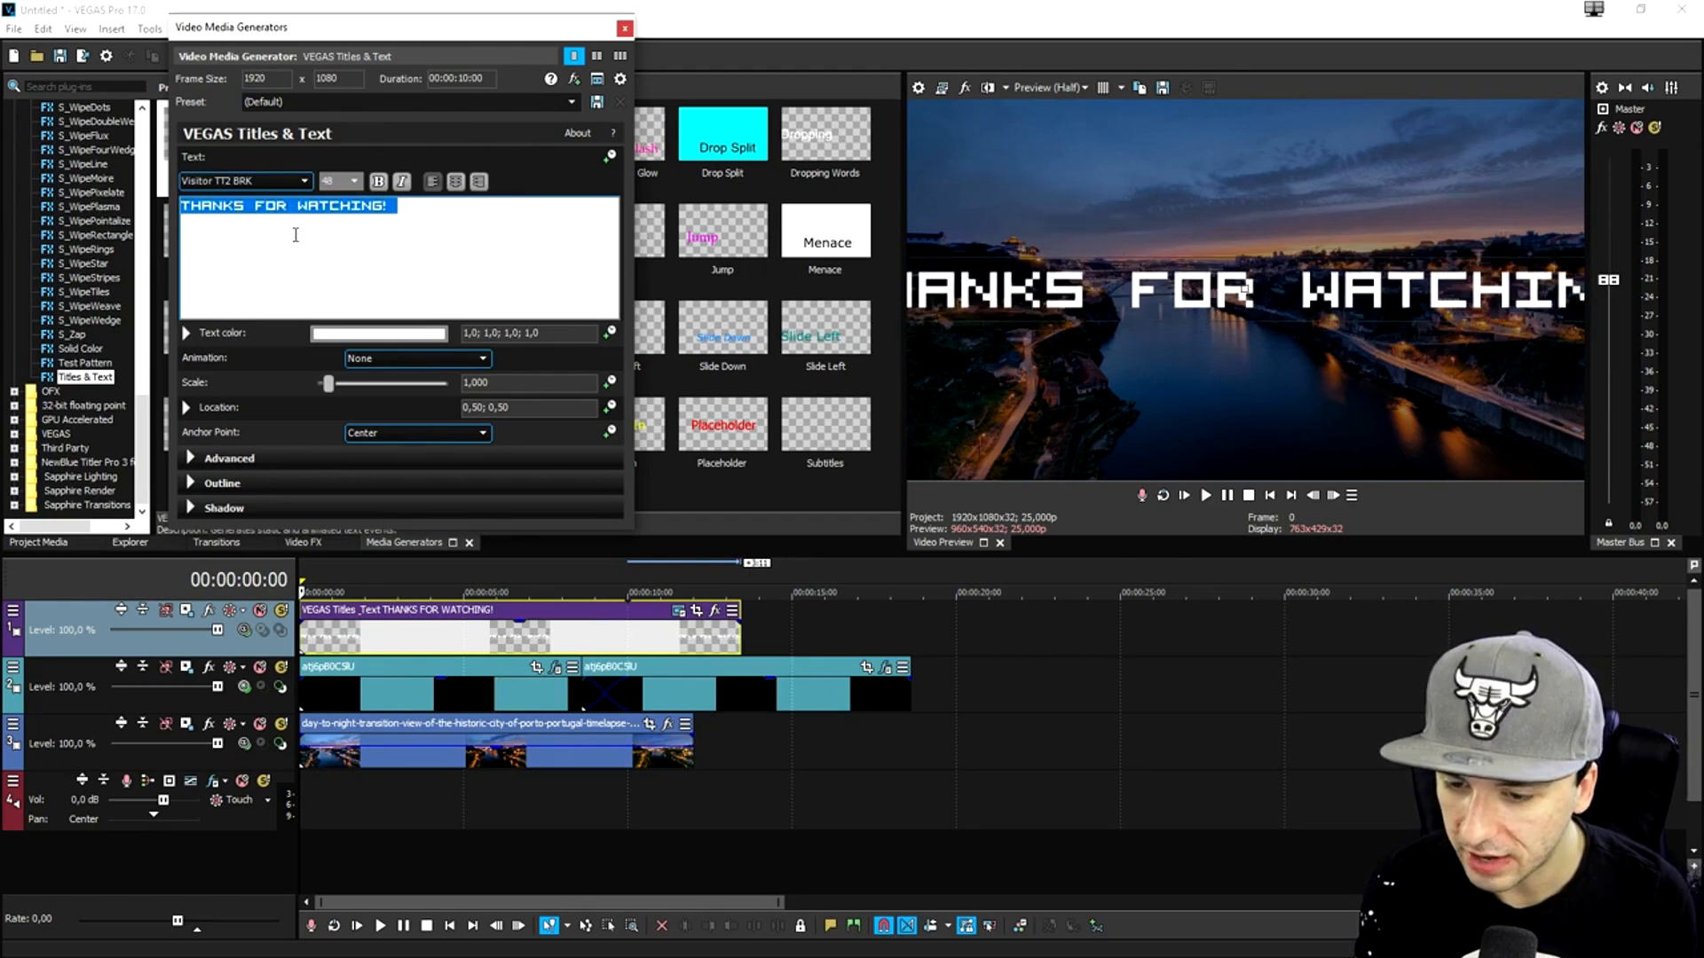
{"action": "key", "text": "Down"}
{"action": "key", "text": "Down"}
{"action": "key", "text": "Down"}
{"action": "key", "text": "Down"}
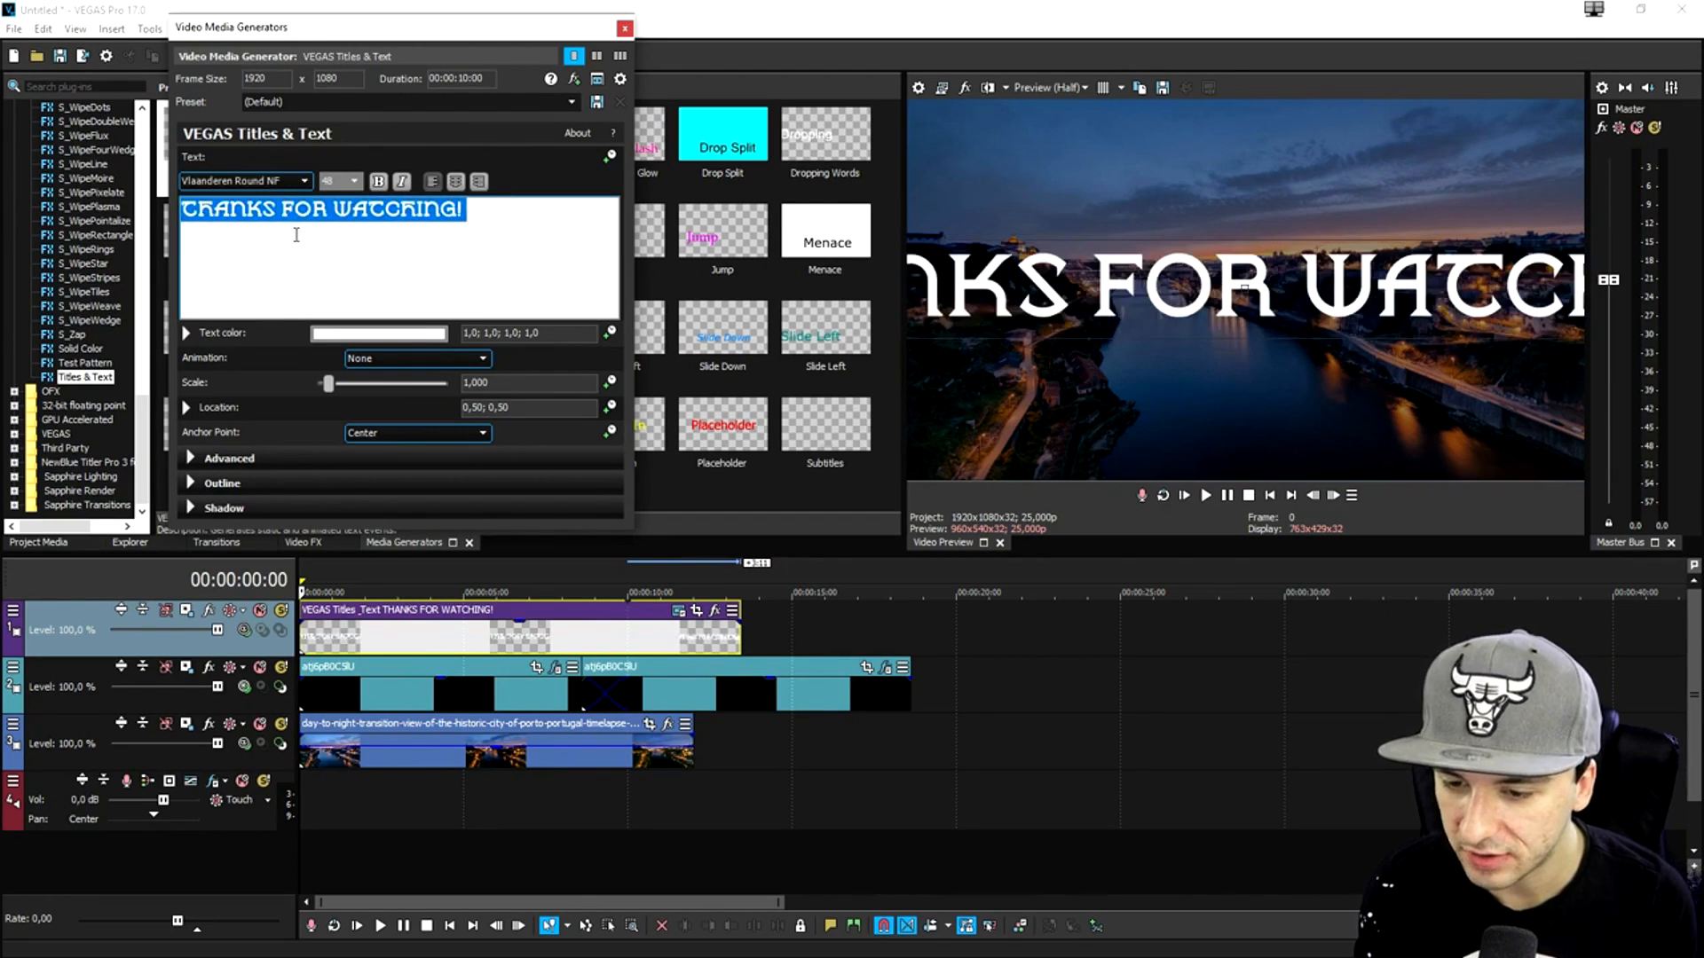
{"action": "key", "text": "Down"}
{"action": "key", "text": "Down"}
{"action": "key", "text": "Down"}
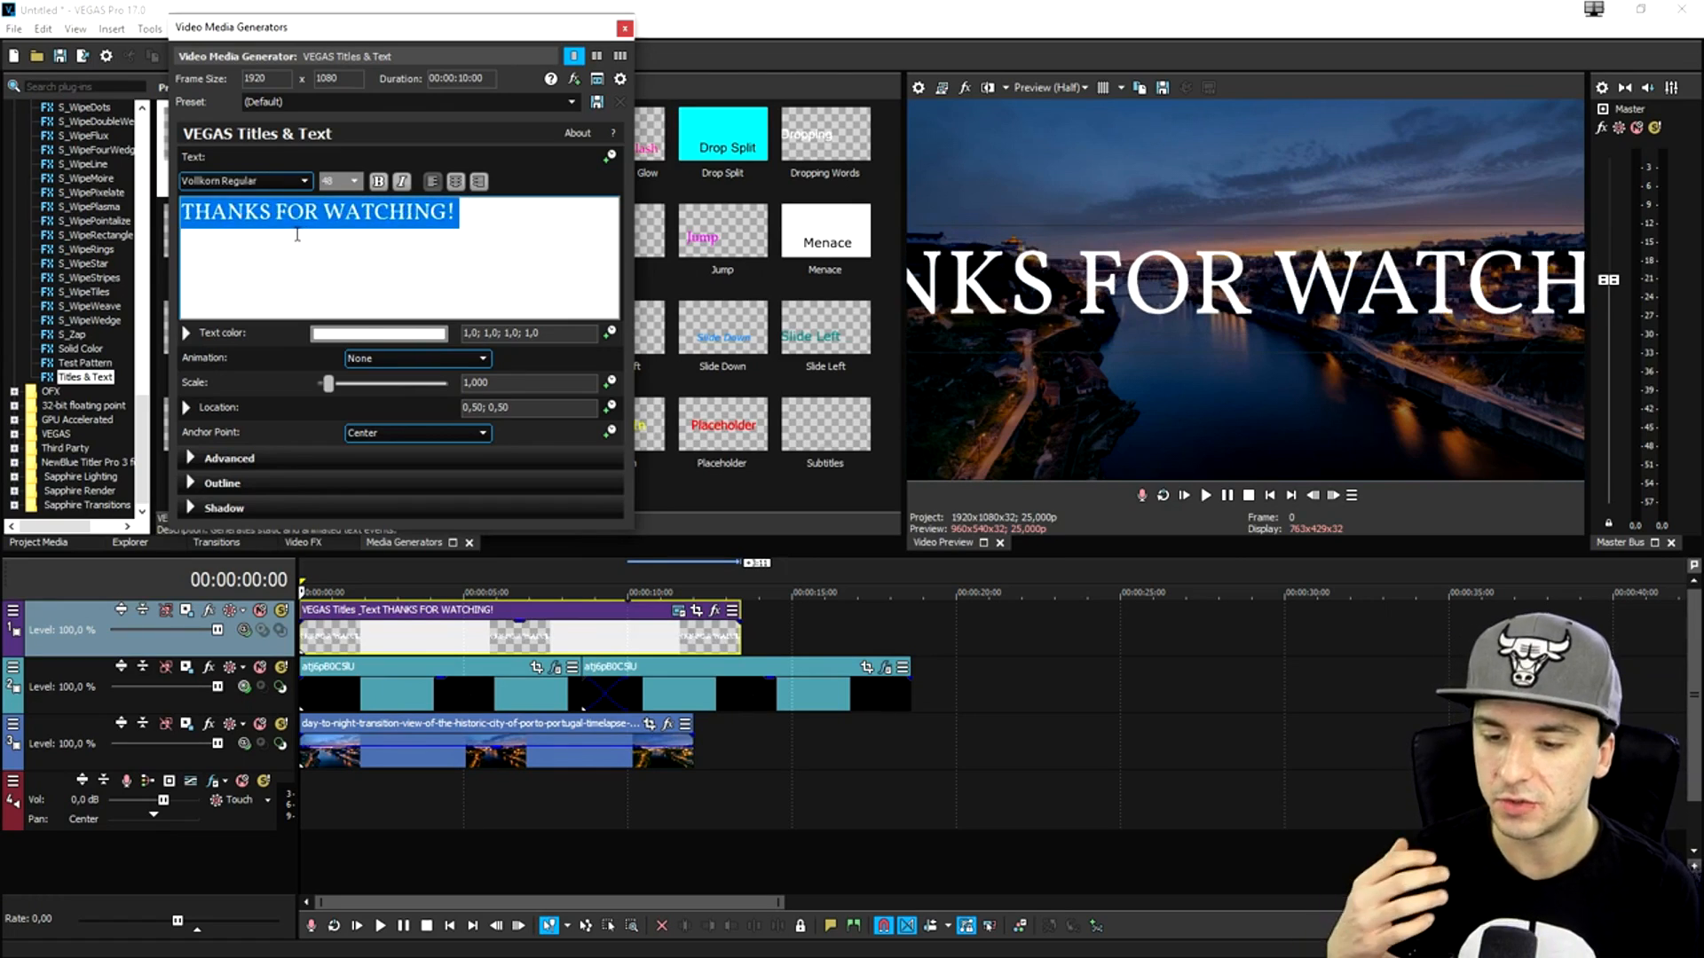
{"action": "key", "text": "Down"}
{"action": "key", "text": "Up"}
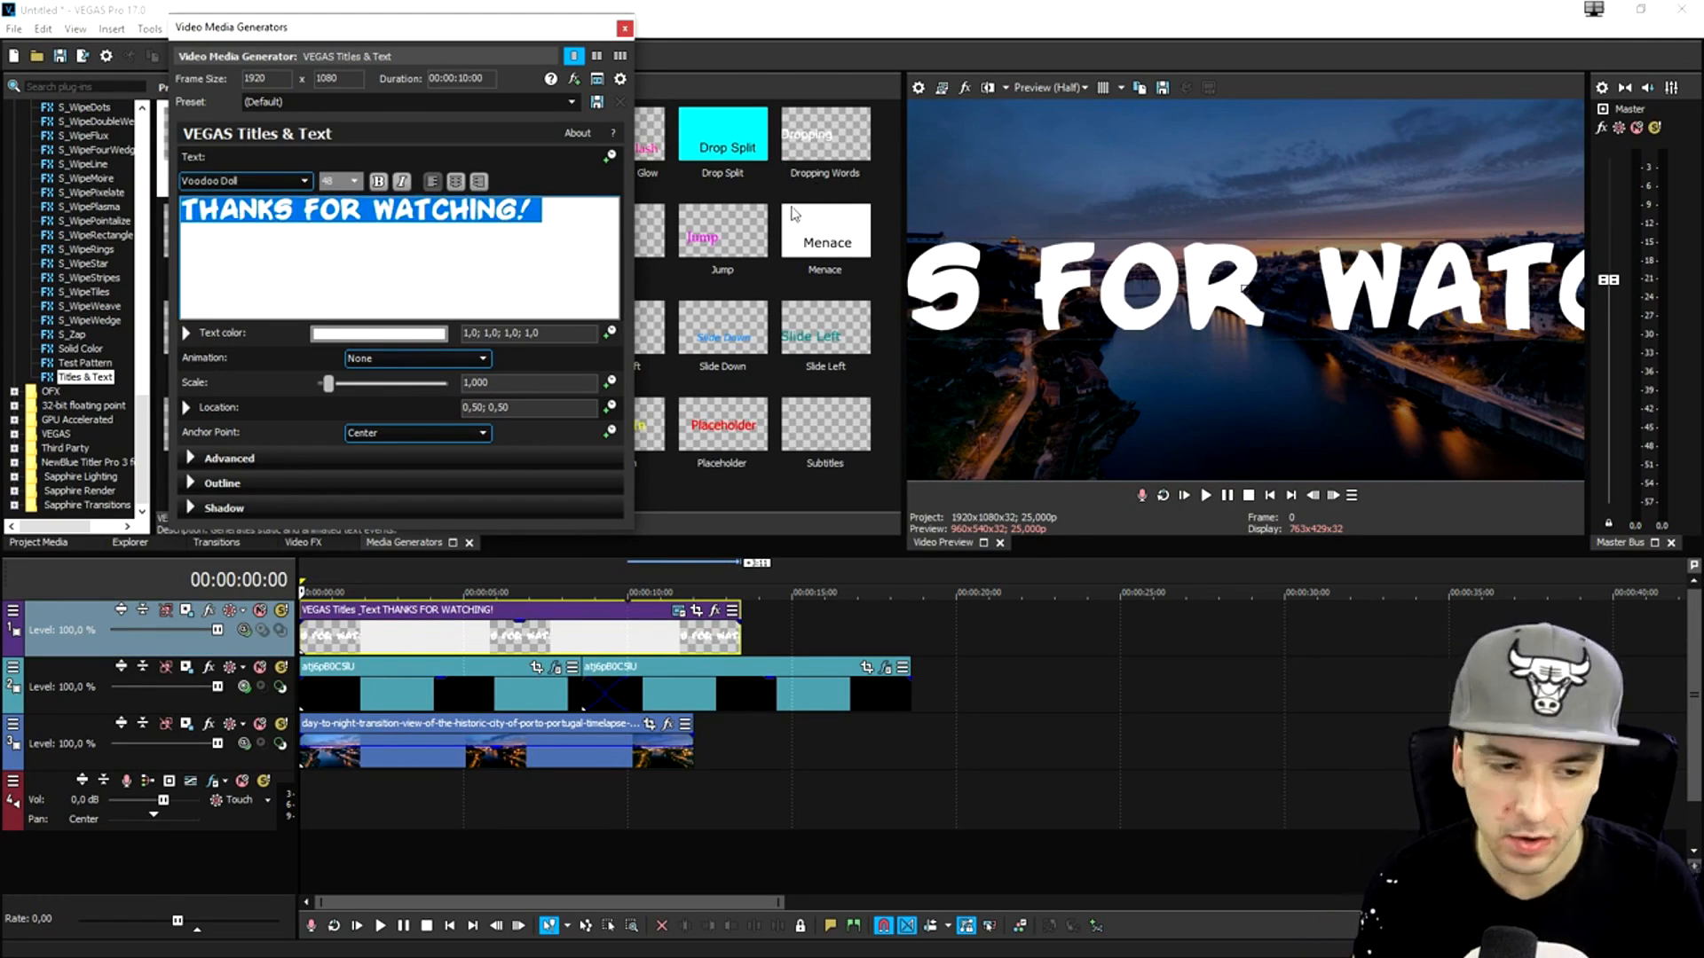
{"action": "key", "text": "Tab"}
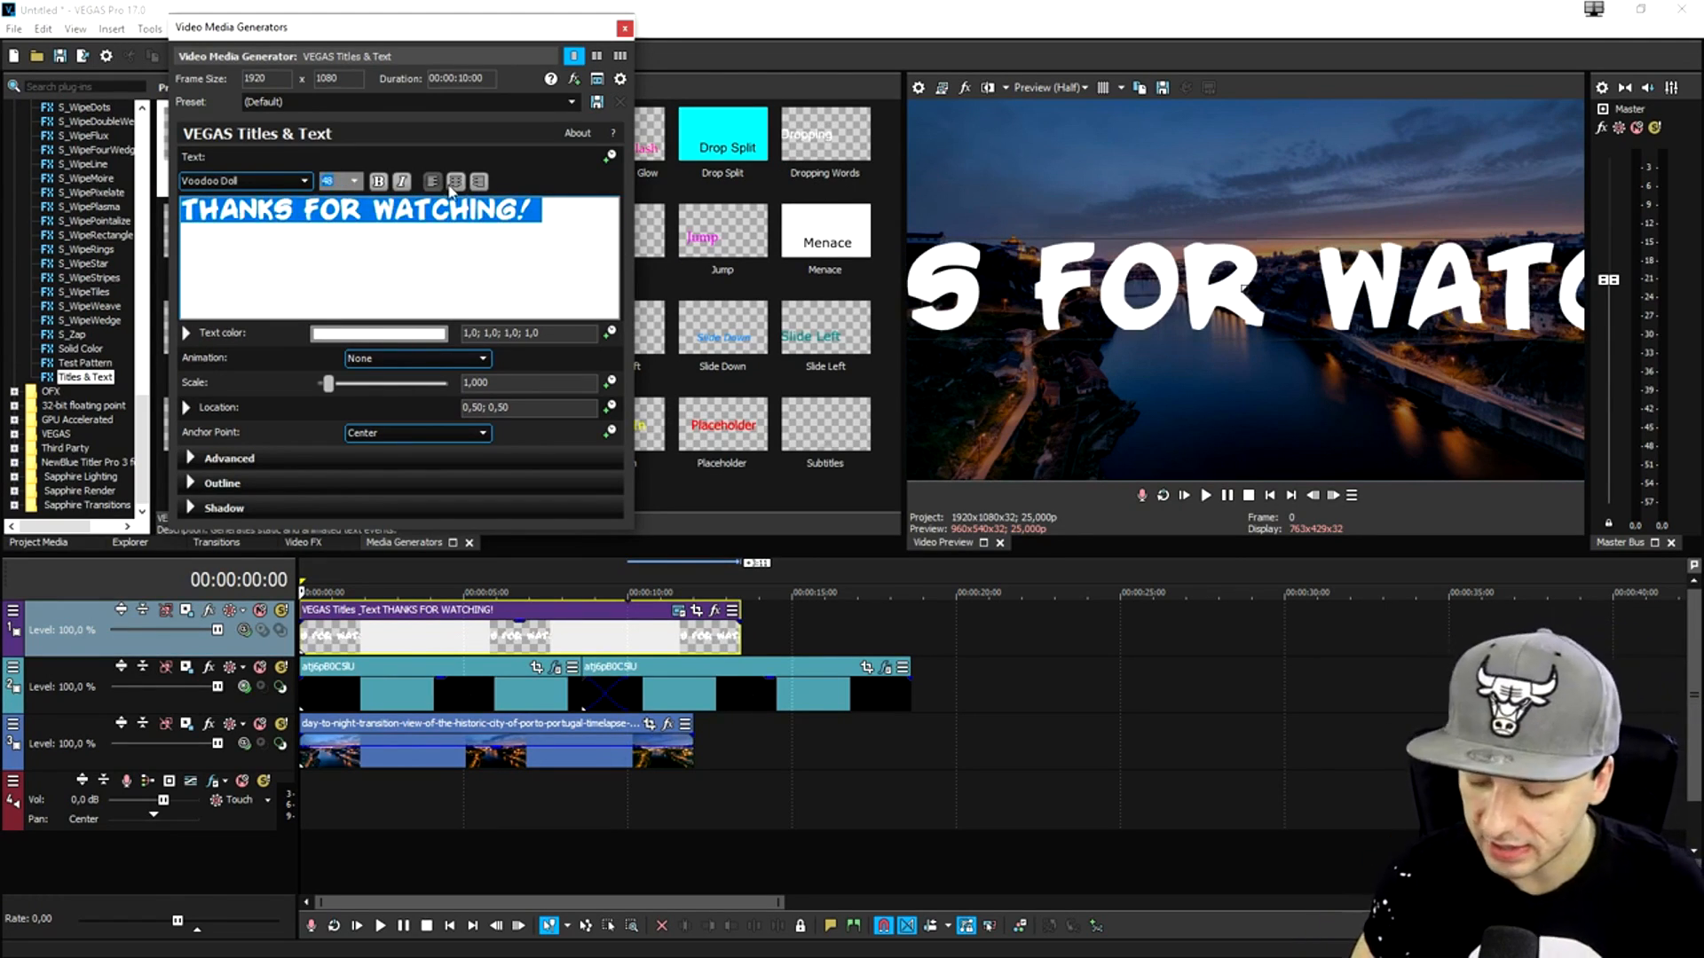
{"action": "type", "text": "20"}
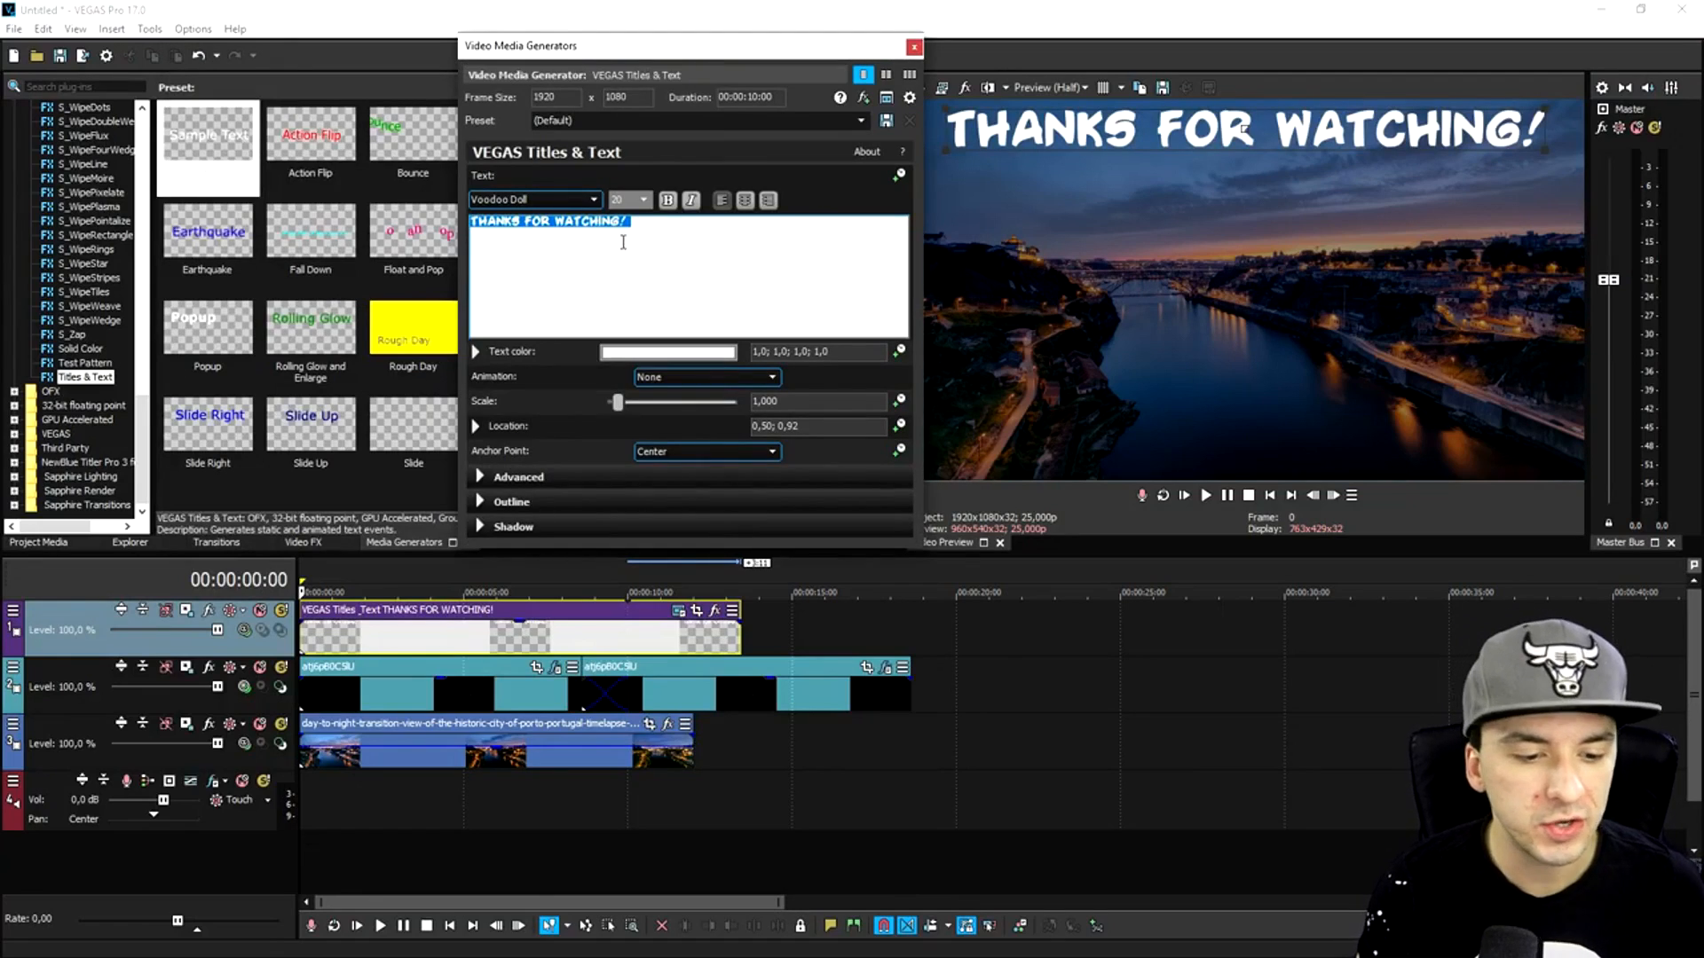
Give the title text a black outline with a width of 5.374 and turn on its shadow
{"action": "left_click", "coordinate": [479, 502]}
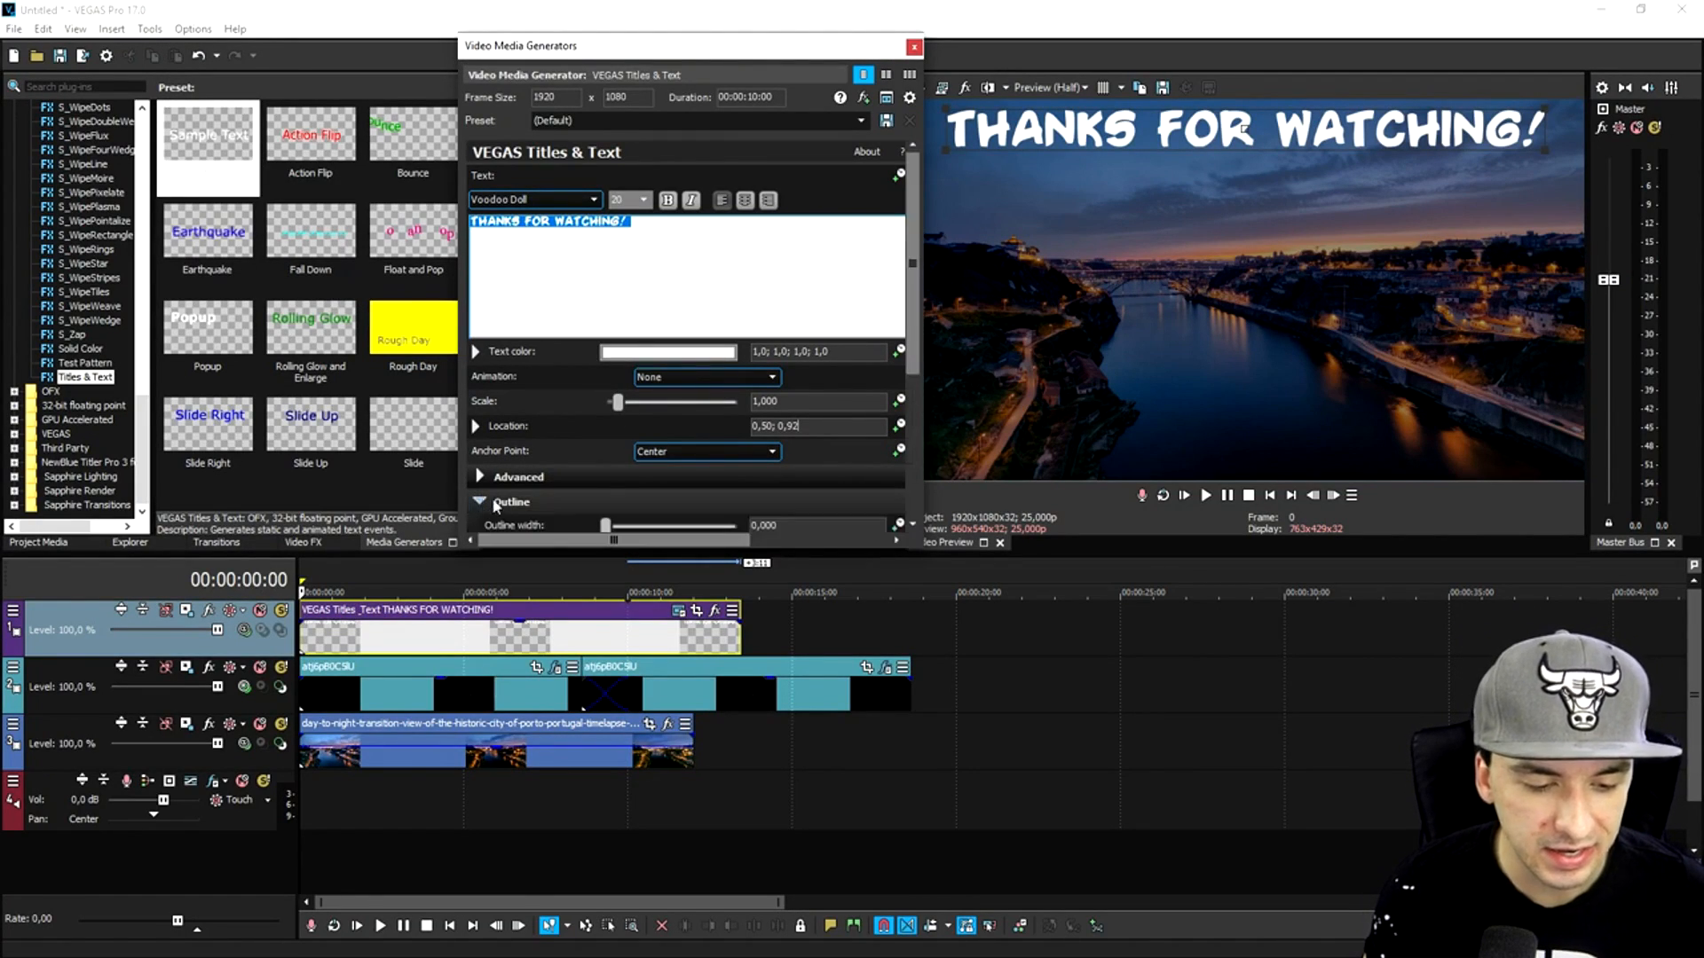
{"action": "scroll", "coordinate": [484, 479], "scroll_direction": "down", "scroll_amount": 2}
{"action": "left_click", "coordinate": [647, 491]}
{"action": "left_click_drag", "start_coordinate": [645, 547], "coordinate": [541, 669]}
{"action": "left_click", "coordinate": [1196, 299]}
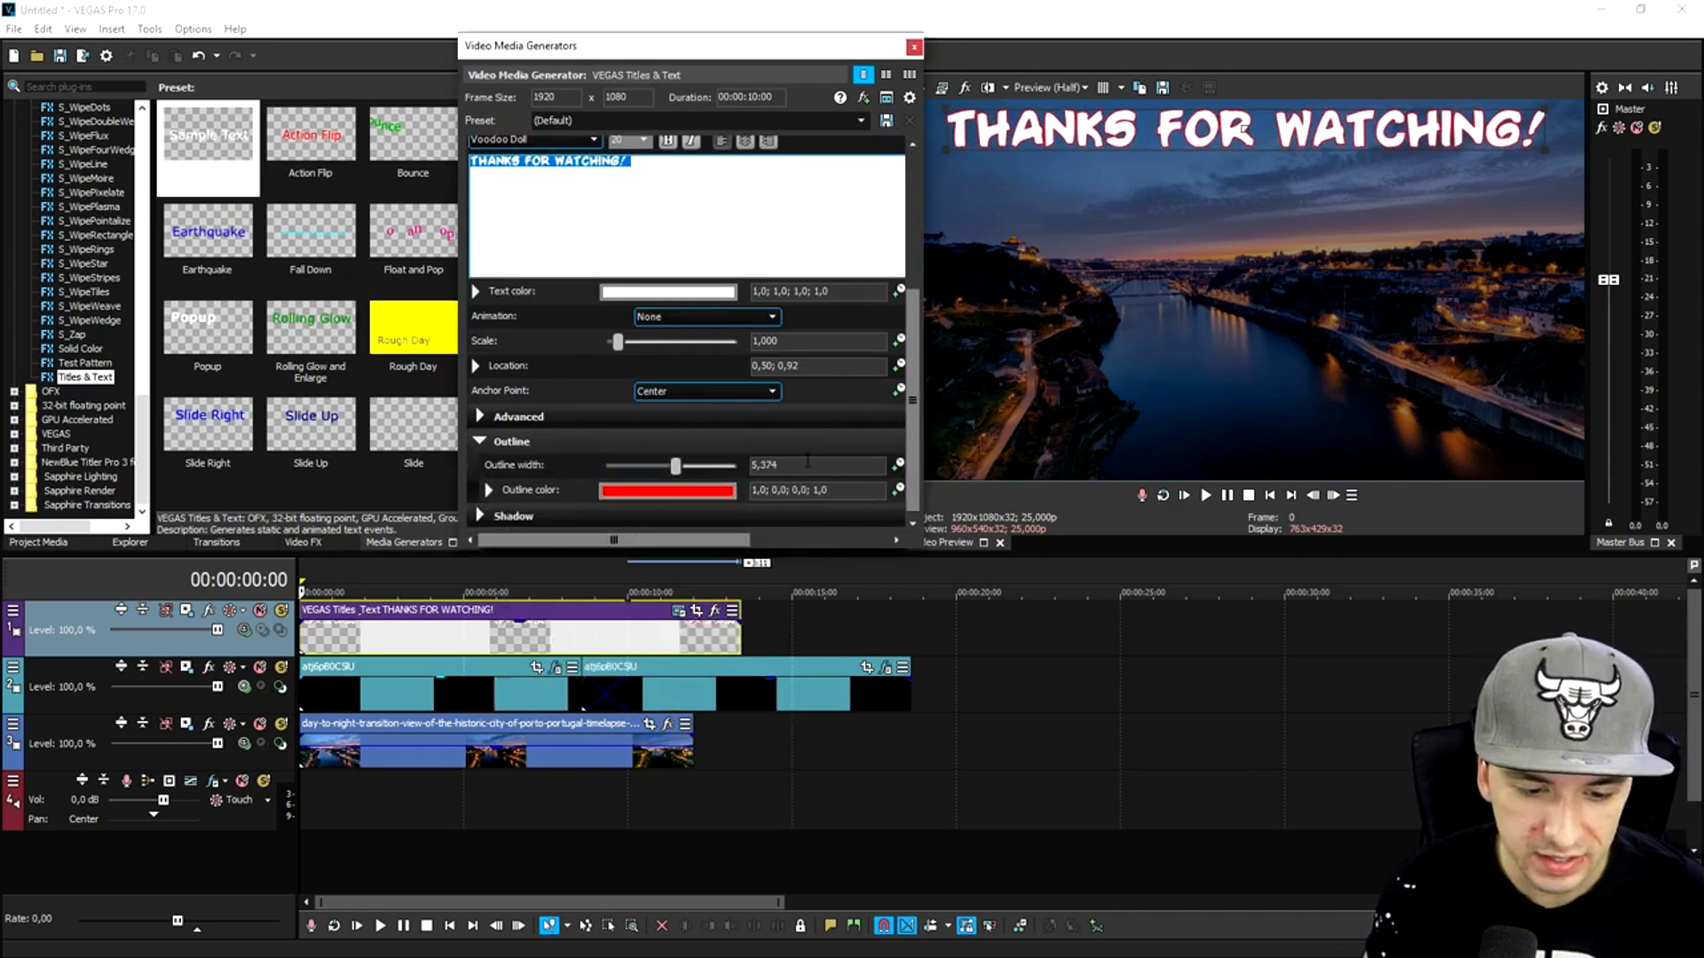
{"action": "left_click", "coordinate": [649, 495]}
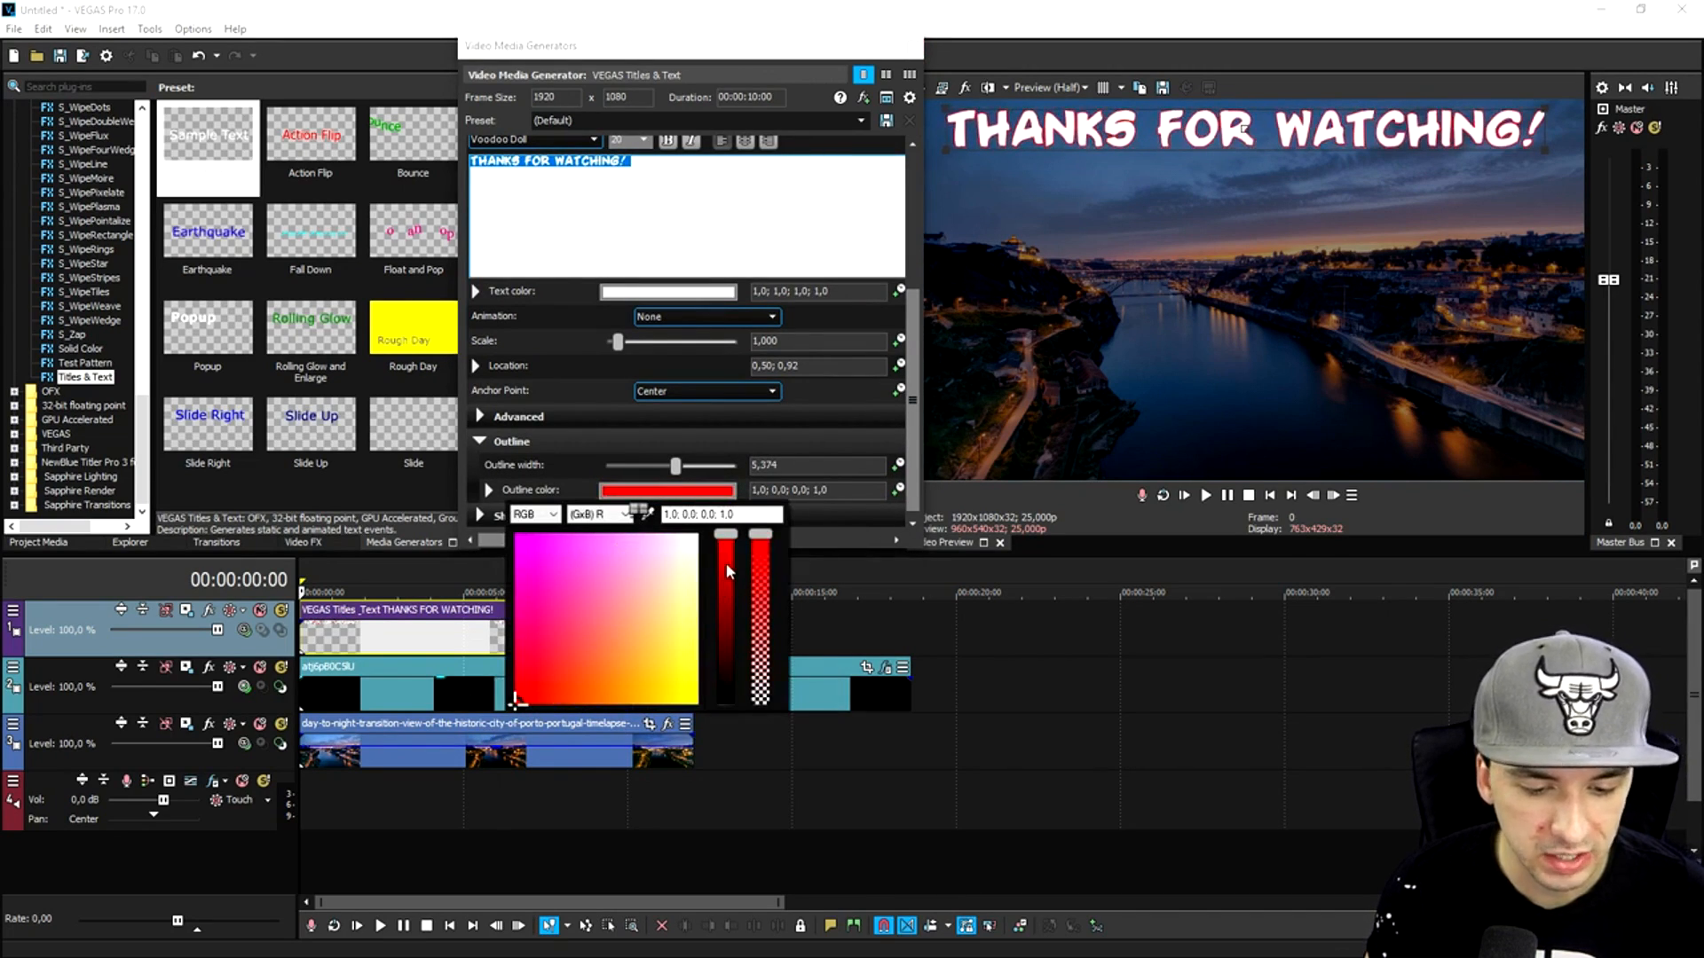
{"action": "left_click_drag", "start_coordinate": [726, 539], "coordinate": [729, 722]}
{"action": "left_click", "coordinate": [735, 770]}
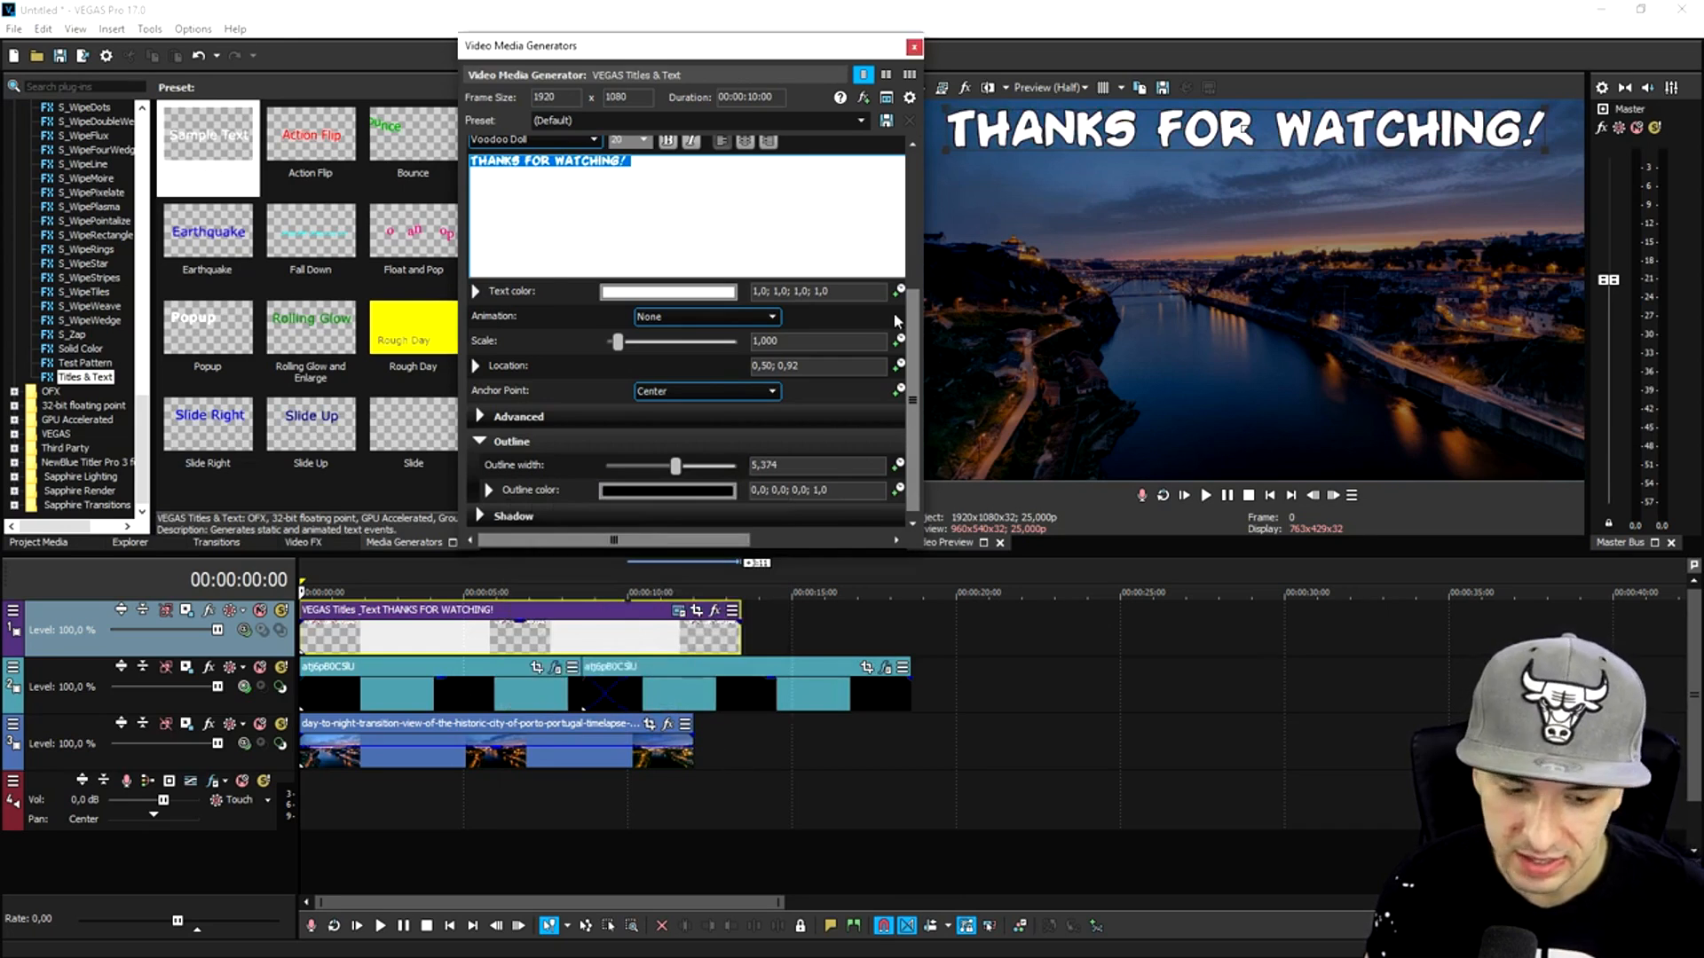
{"action": "left_click", "coordinate": [481, 518]}
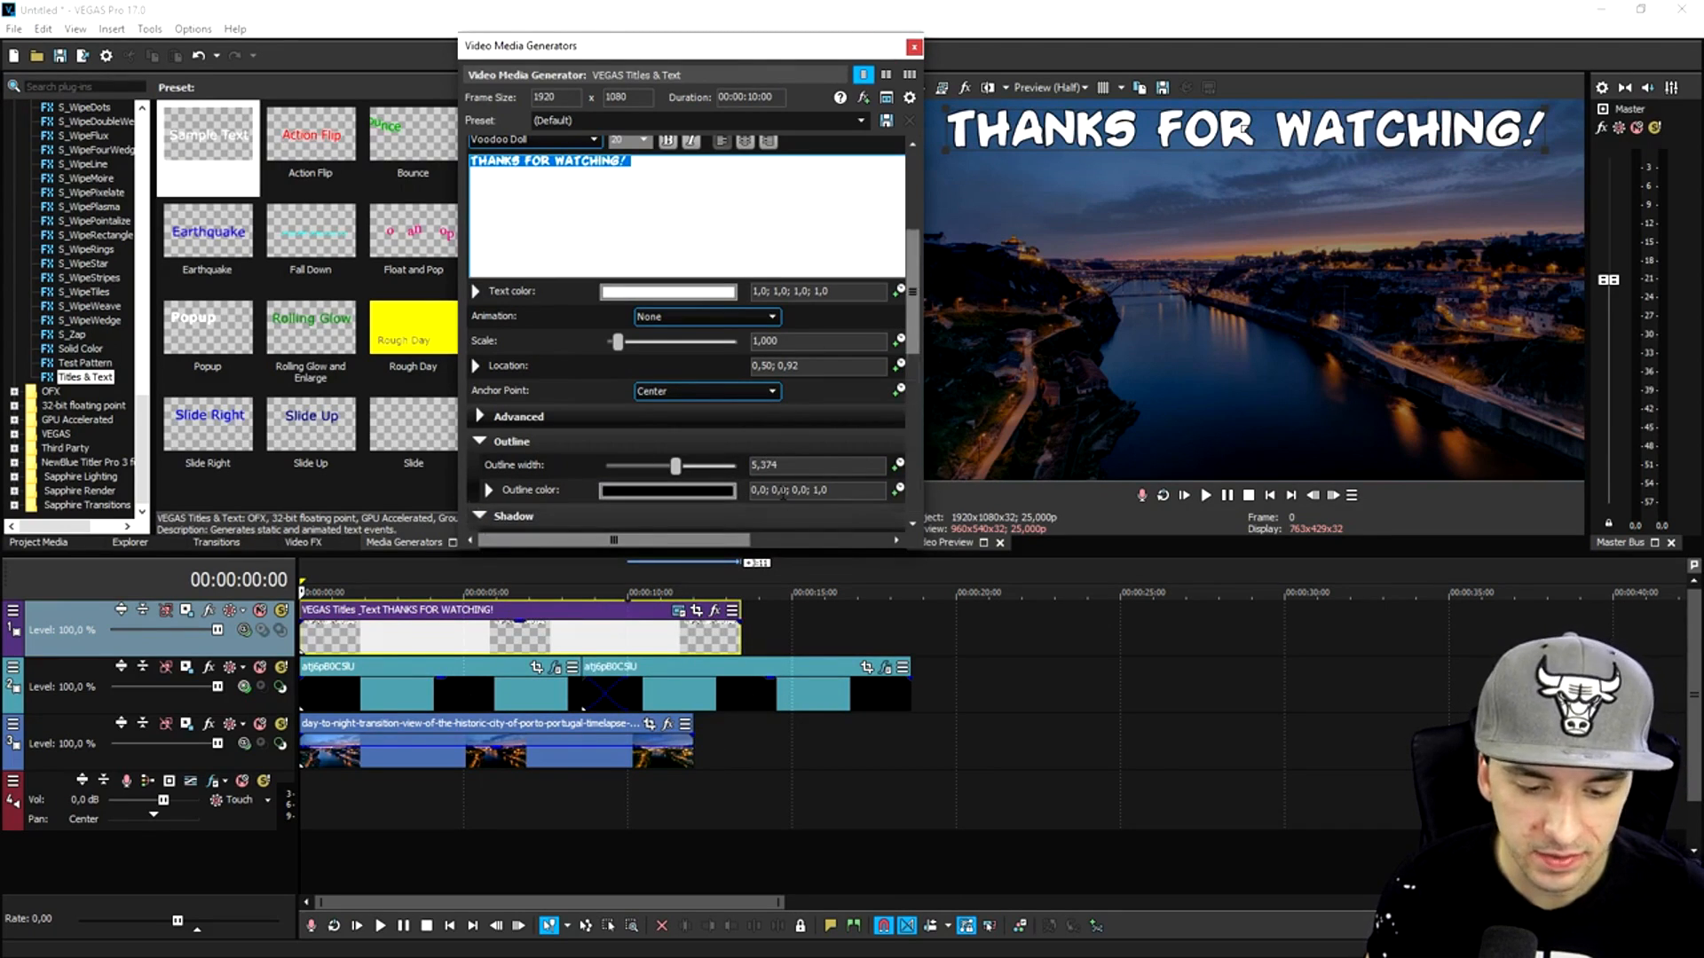
{"action": "scroll", "coordinate": [800, 457], "scroll_direction": "down", "scroll_amount": 1}
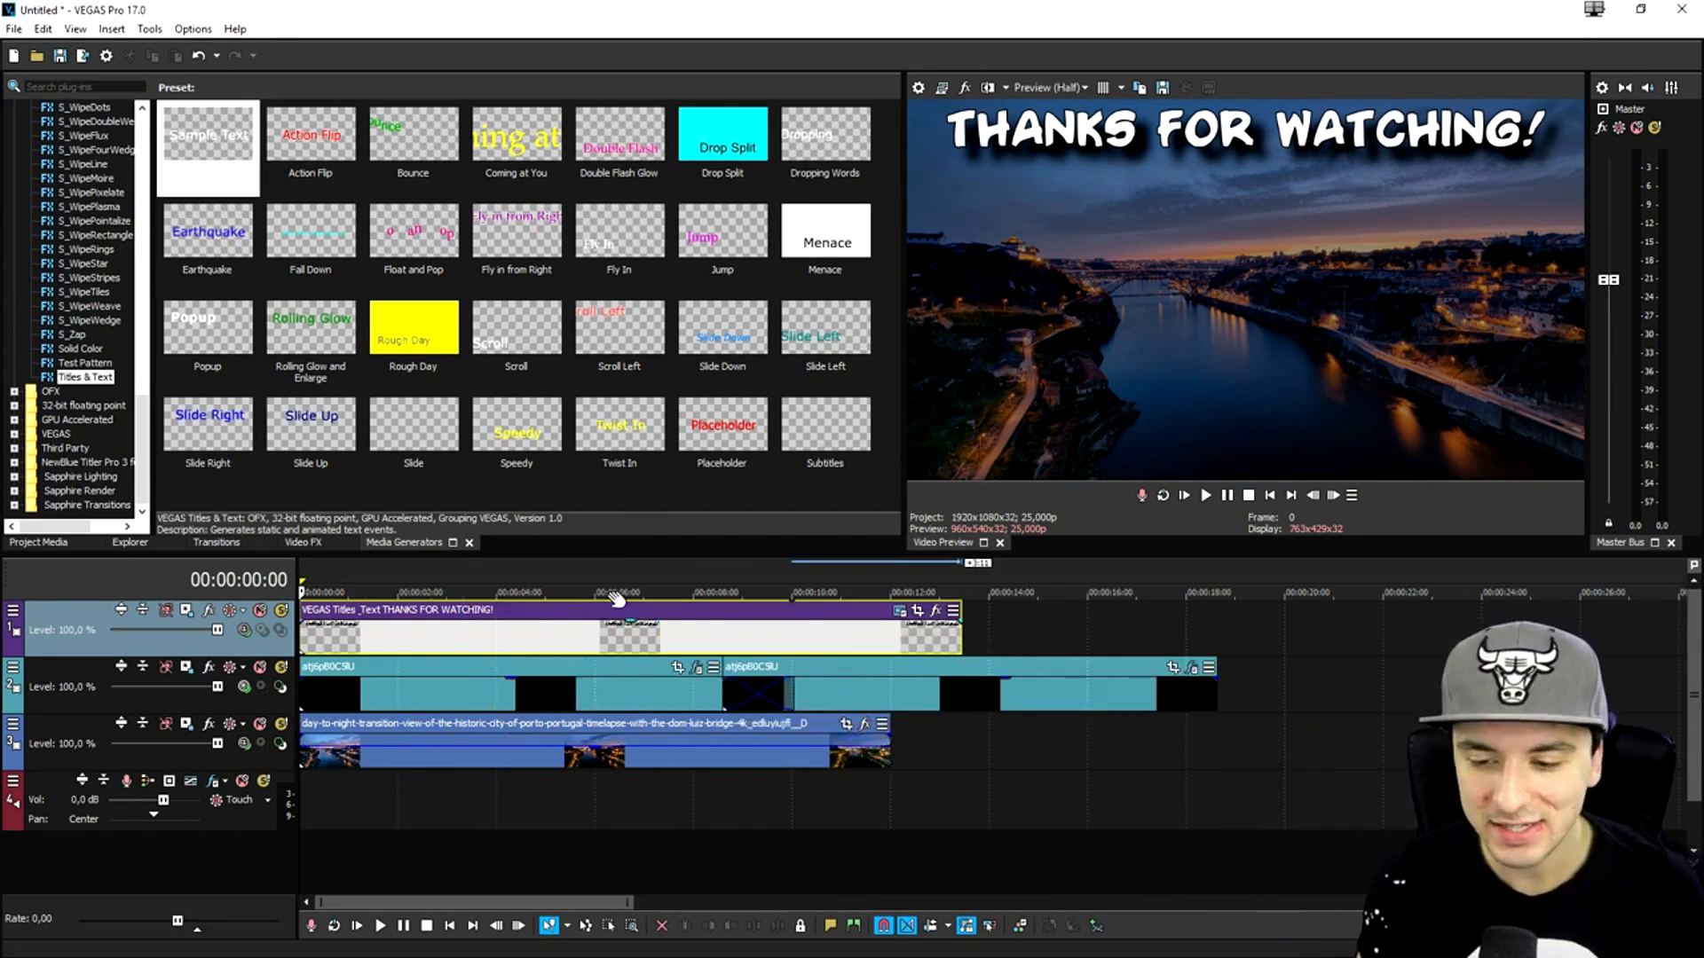
Use Track Motion on the social media logo track to shrink the logos and place them at the lower centre of the frame
{"action": "scroll", "coordinate": [621, 599], "scroll_direction": "up", "scroll_amount": 2}
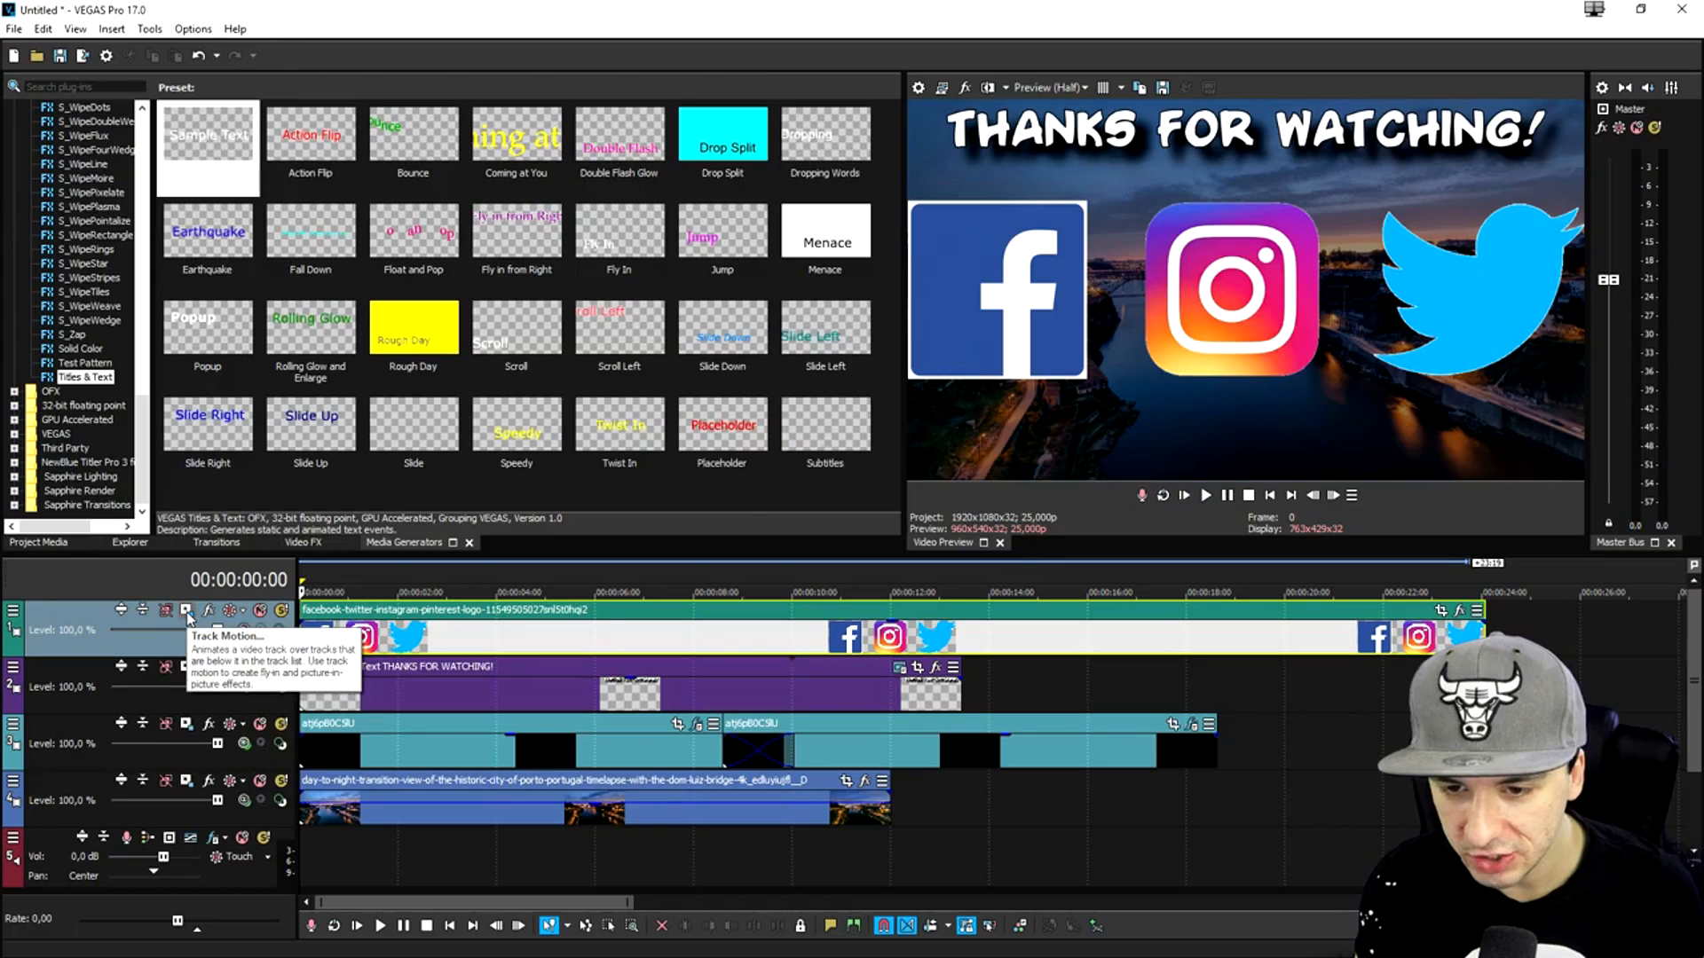
{"action": "left_click", "coordinate": [459, 392]}
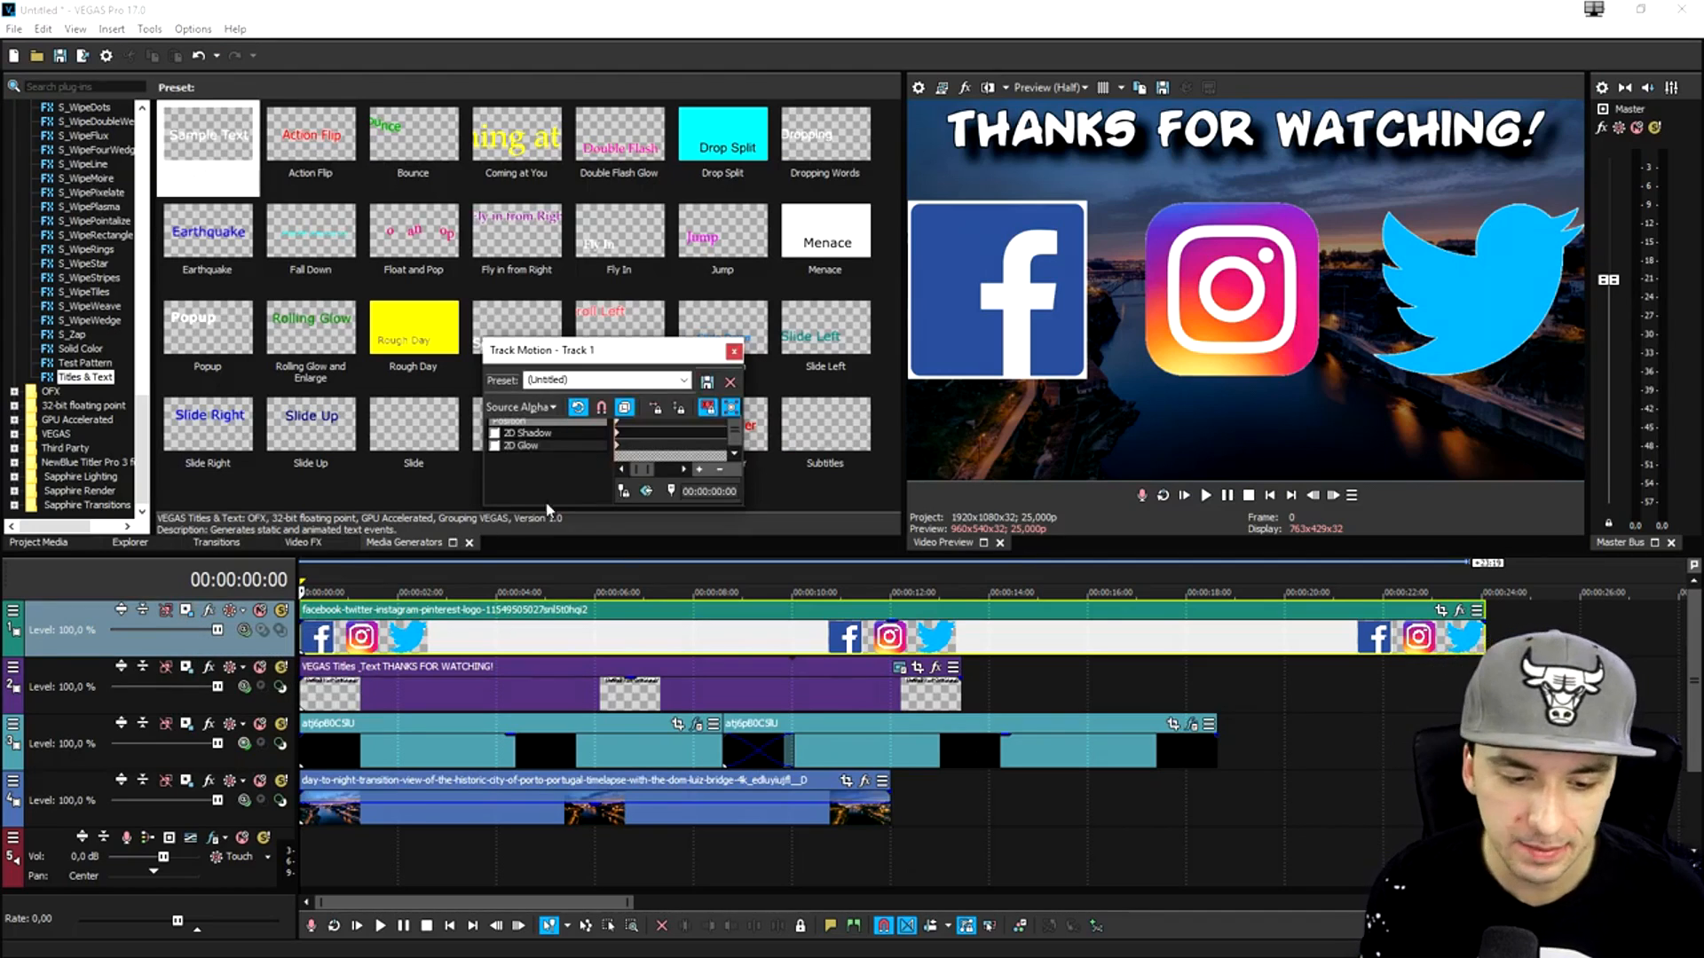
{"action": "left_click_drag", "start_coordinate": [737, 508], "coordinate": [997, 711]}
{"action": "left_click_drag", "start_coordinate": [932, 352], "coordinate": [625, 307]}
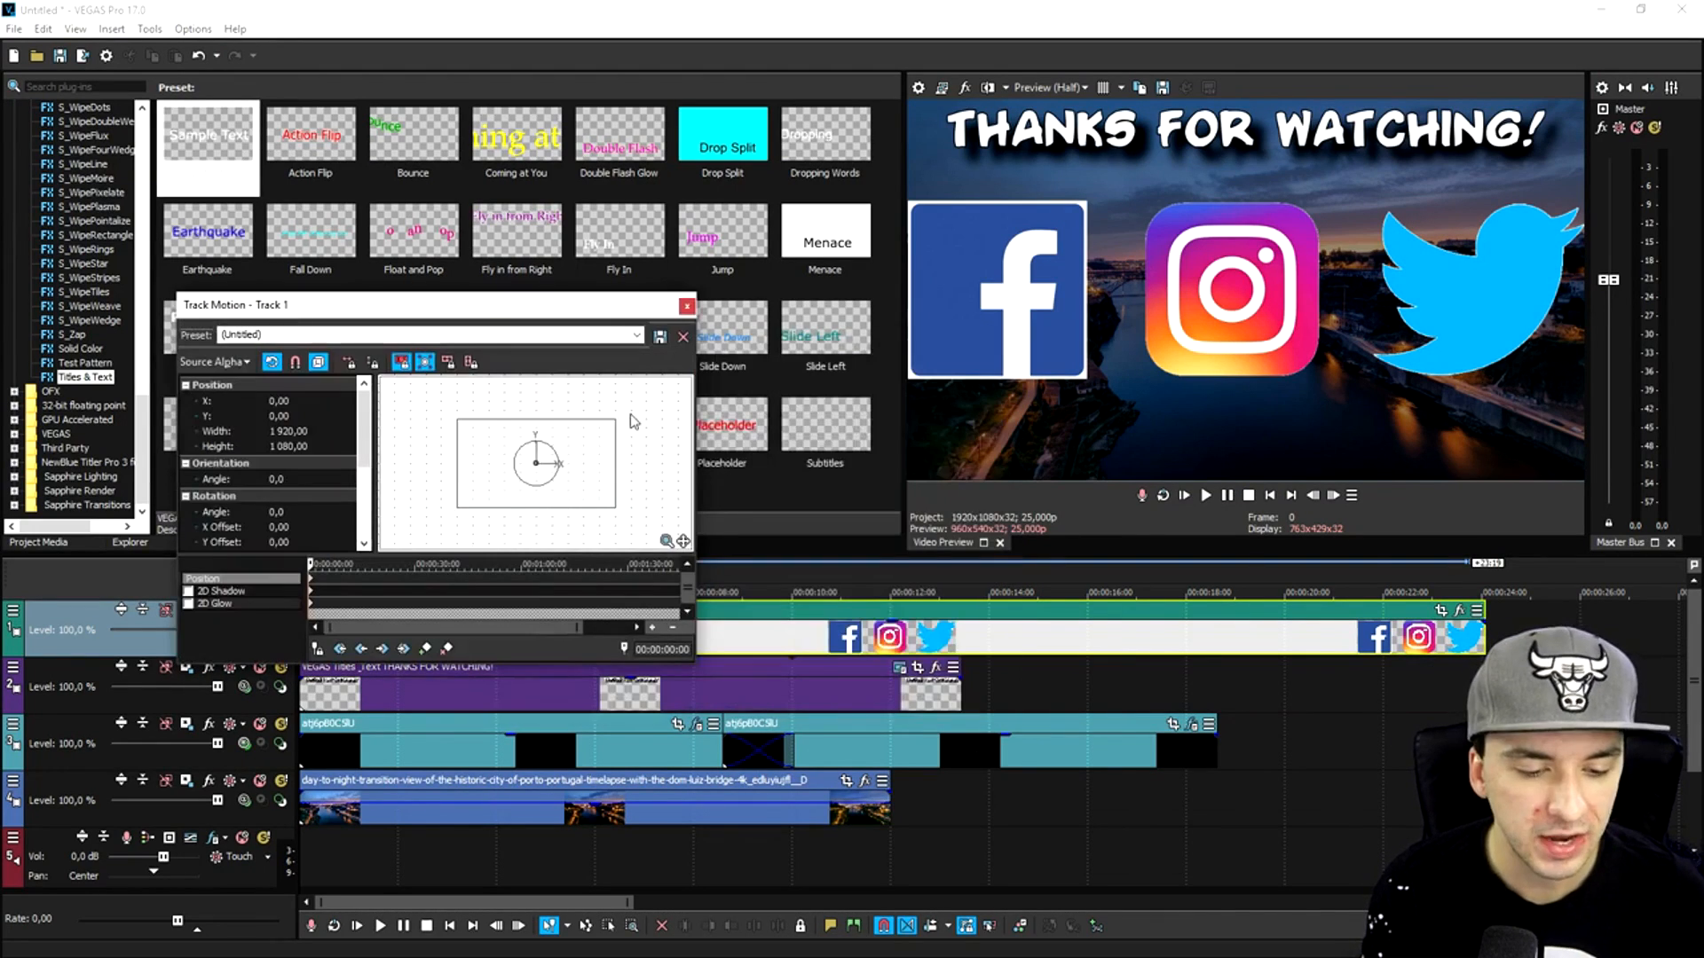
{"action": "left_click_drag", "start_coordinate": [612, 419], "coordinate": [551, 476]}
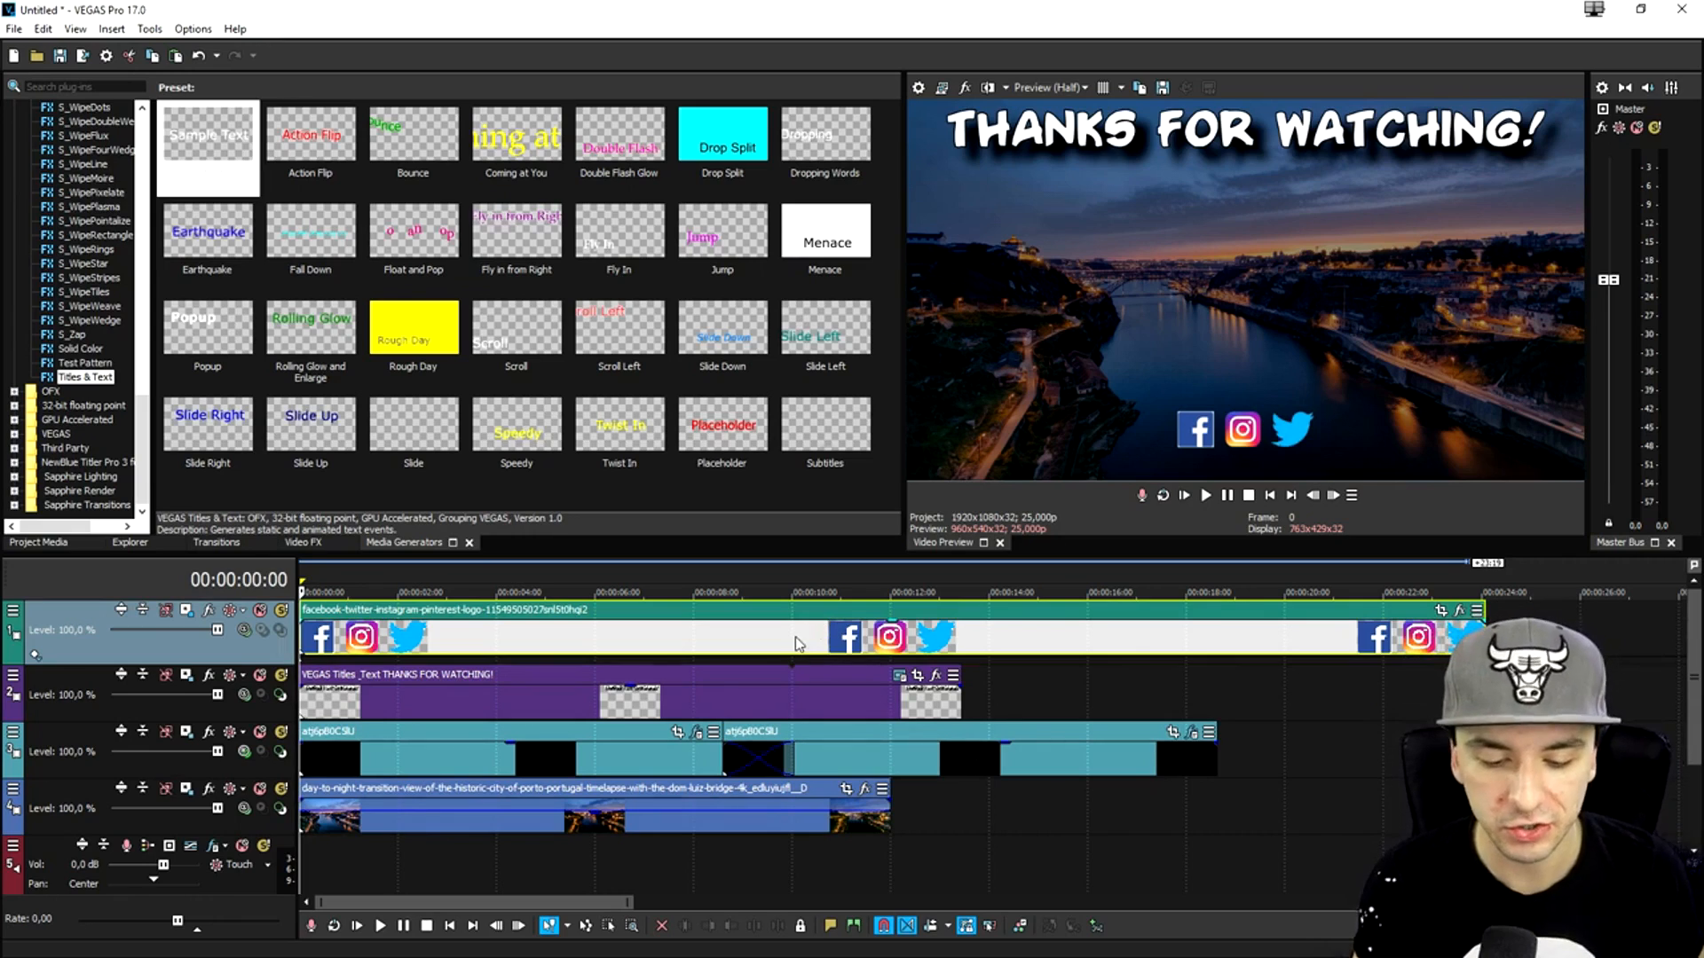
Copy the "THANKS FOR WATCHING!" title onto a new track above the logos, starting at the timeline's beginning
{"action": "left_click", "coordinate": [735, 703]}
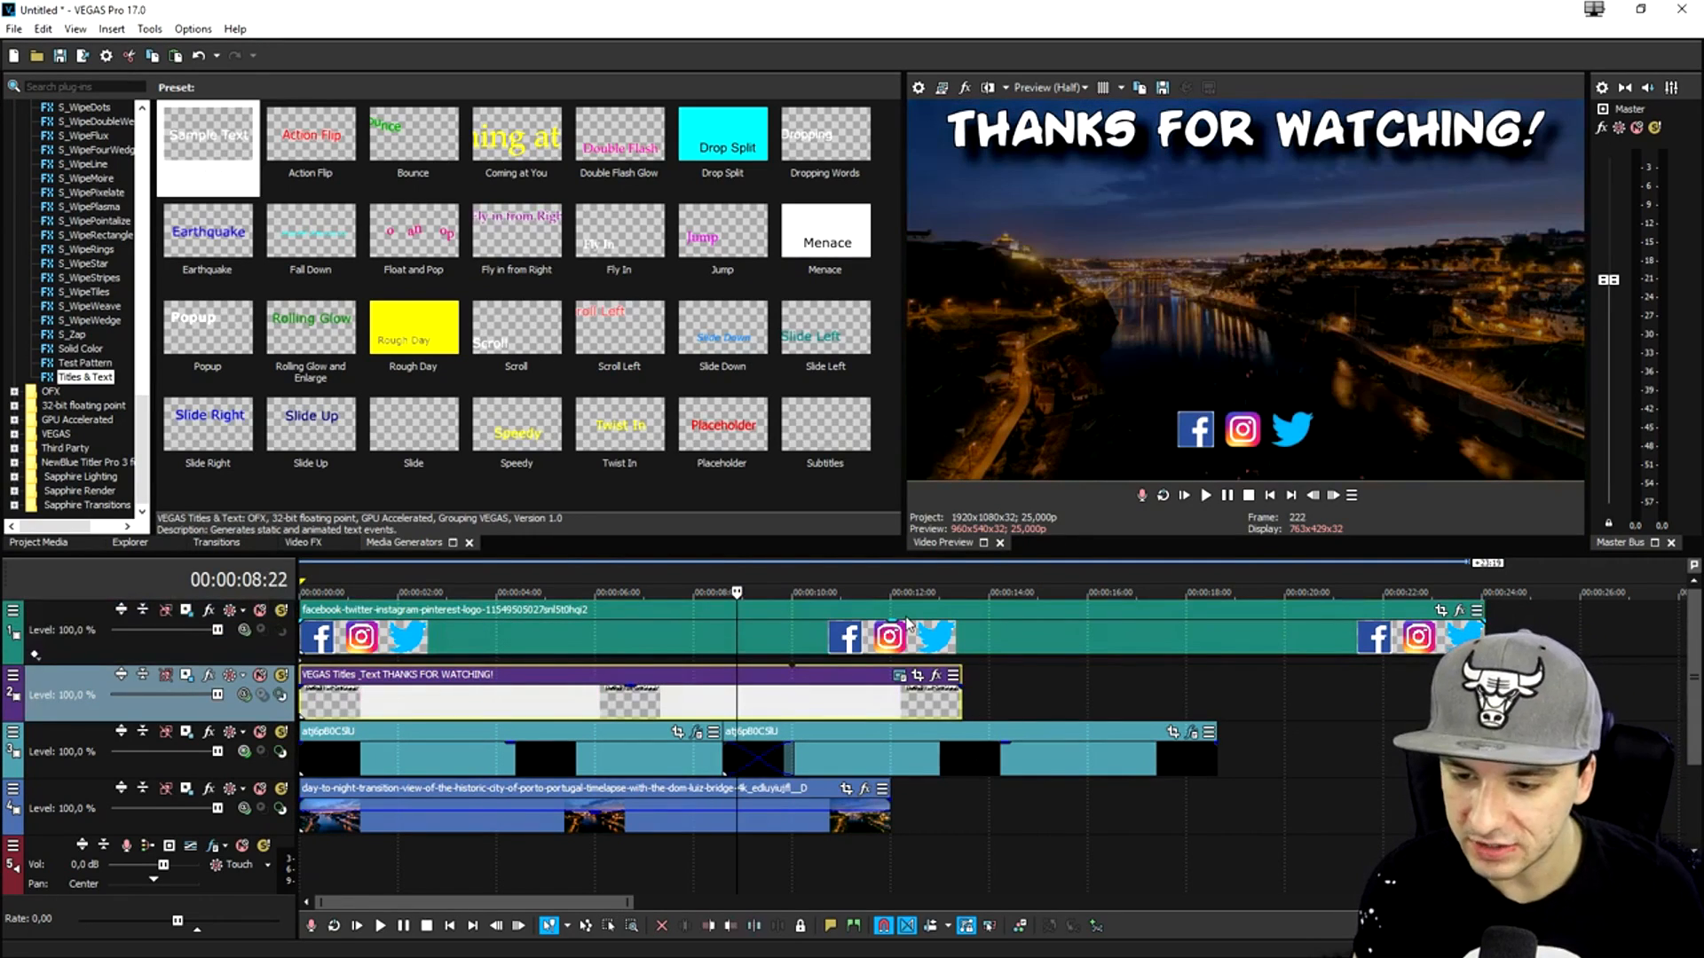
{"action": "left_click", "coordinate": [772, 708]}
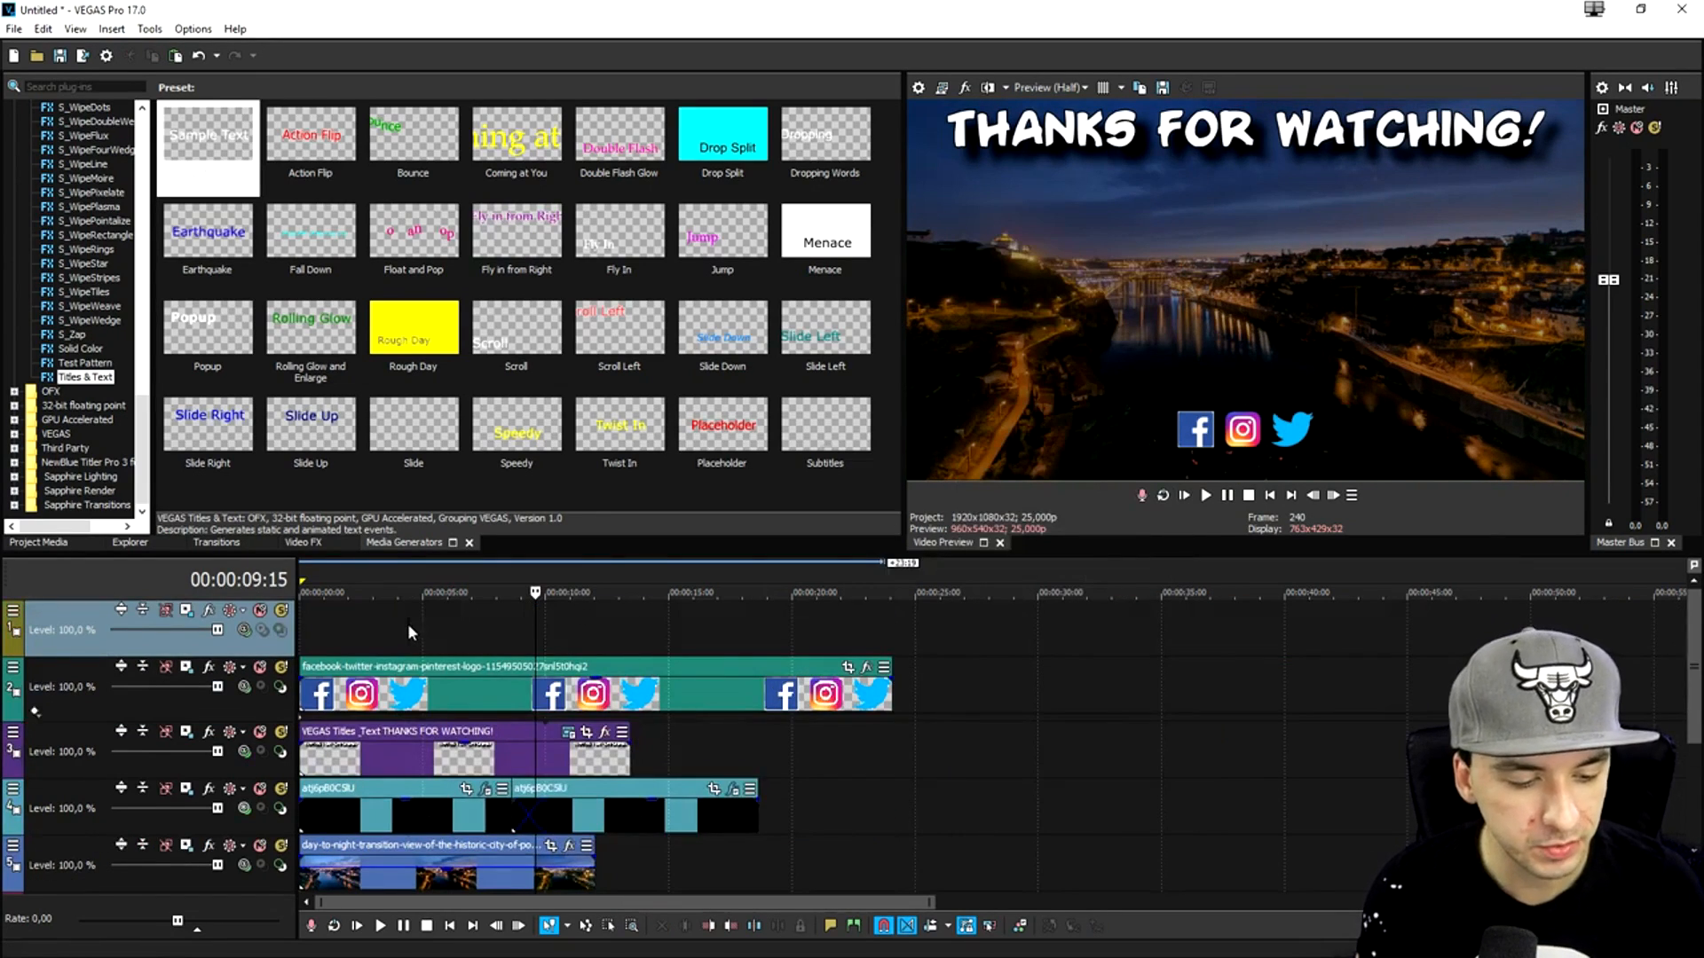
{"action": "left_click", "coordinate": [407, 623]}
{"action": "key", "text": "ctrl+v"}
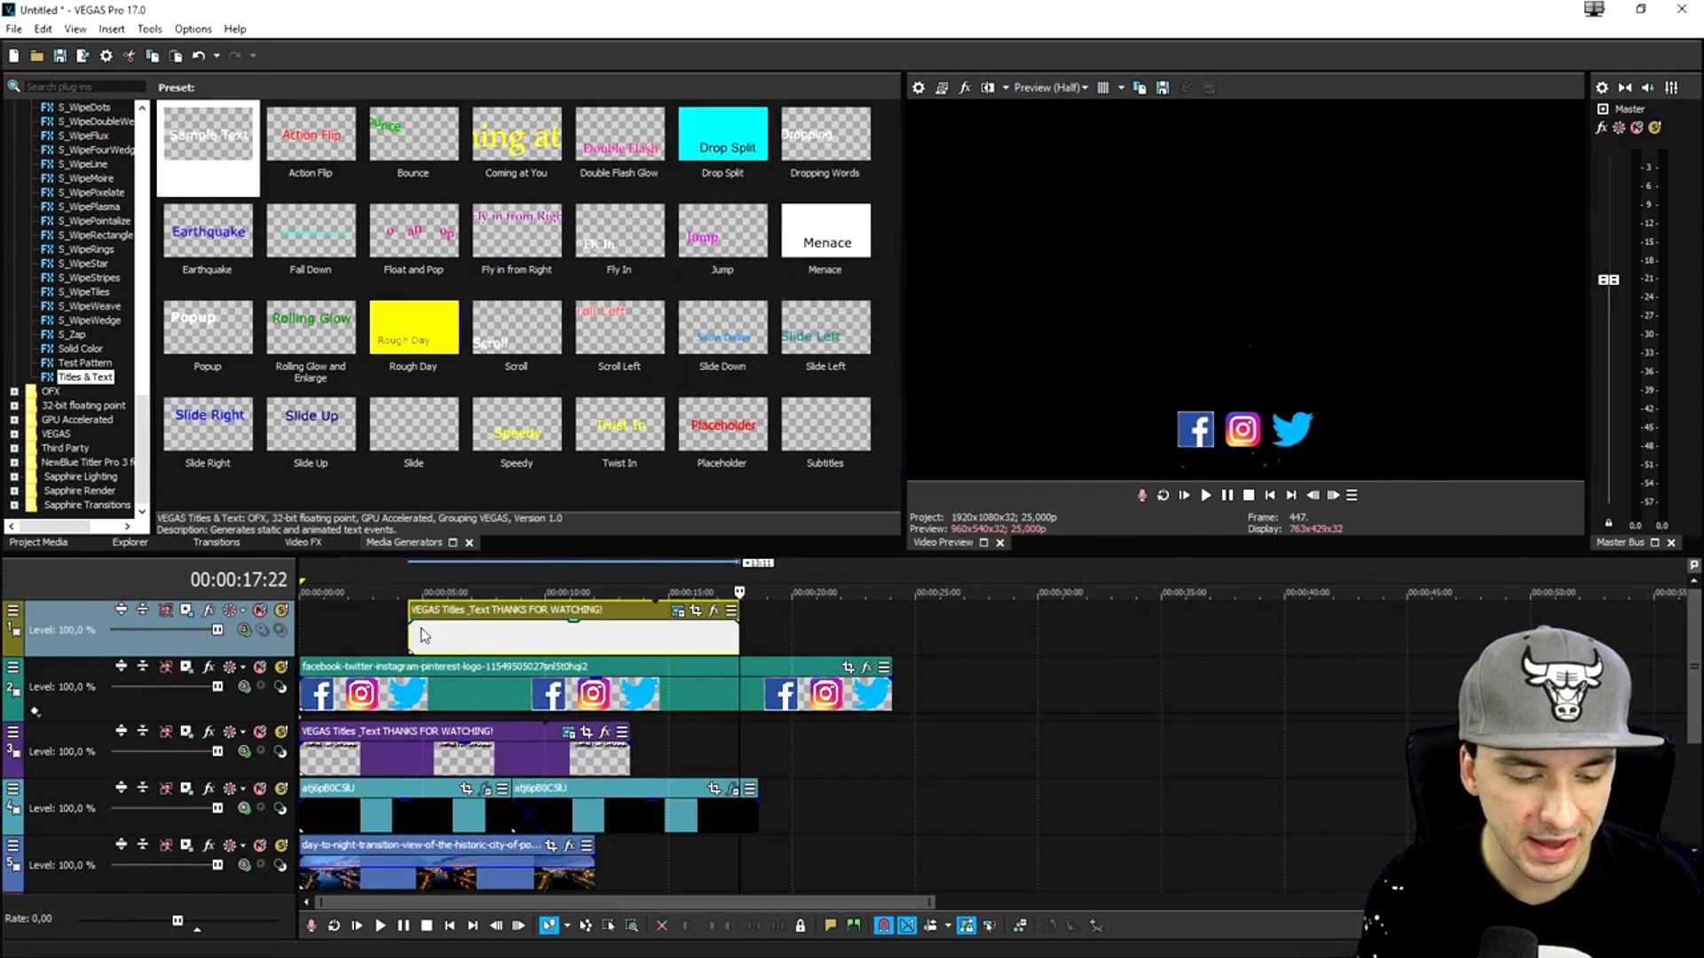
{"action": "left_click_drag", "start_coordinate": [423, 635], "coordinate": [315, 635]}
Replace the copied title's text with the creator's social media handle
{"action": "scroll", "coordinate": [414, 635], "scroll_direction": "up", "scroll_amount": 3}
{"action": "left_click", "coordinate": [523, 639]}
{"action": "scroll", "coordinate": [523, 639], "scroll_direction": "down", "scroll_amount": 2}
{"action": "left_click", "coordinate": [895, 627]}
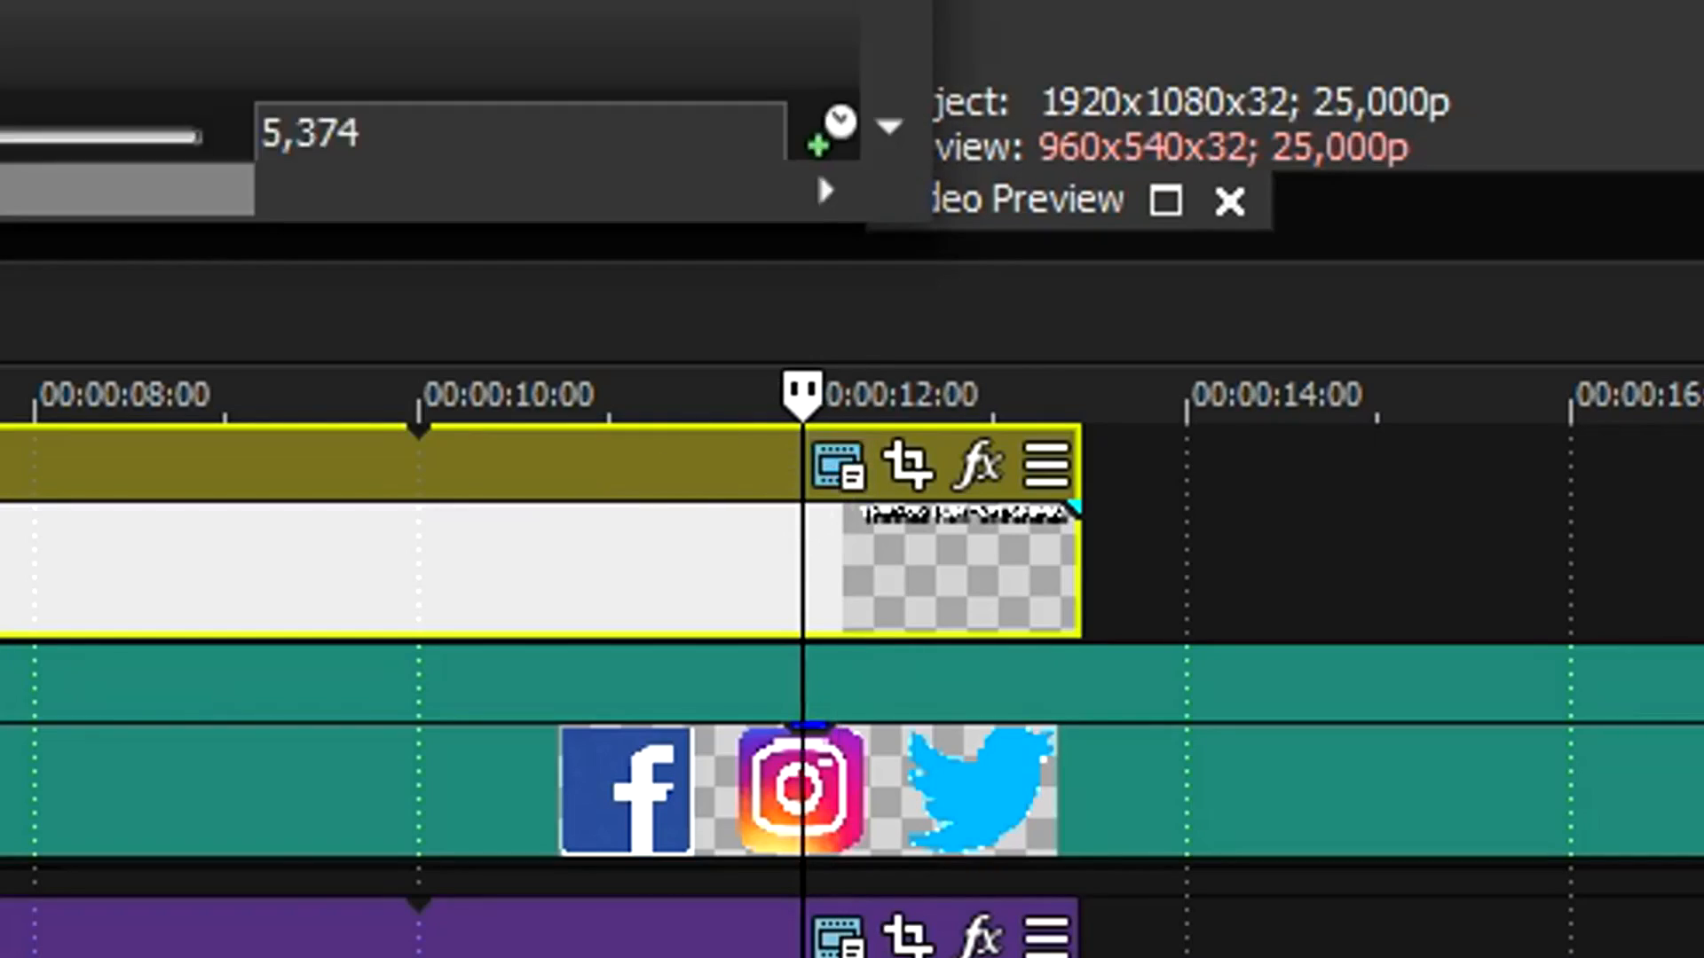
{"action": "left_click", "coordinate": [663, 243]}
{"action": "key", "text": "ctrl+a"}
{"action": "type", "text": "ALEXHALFOR"}
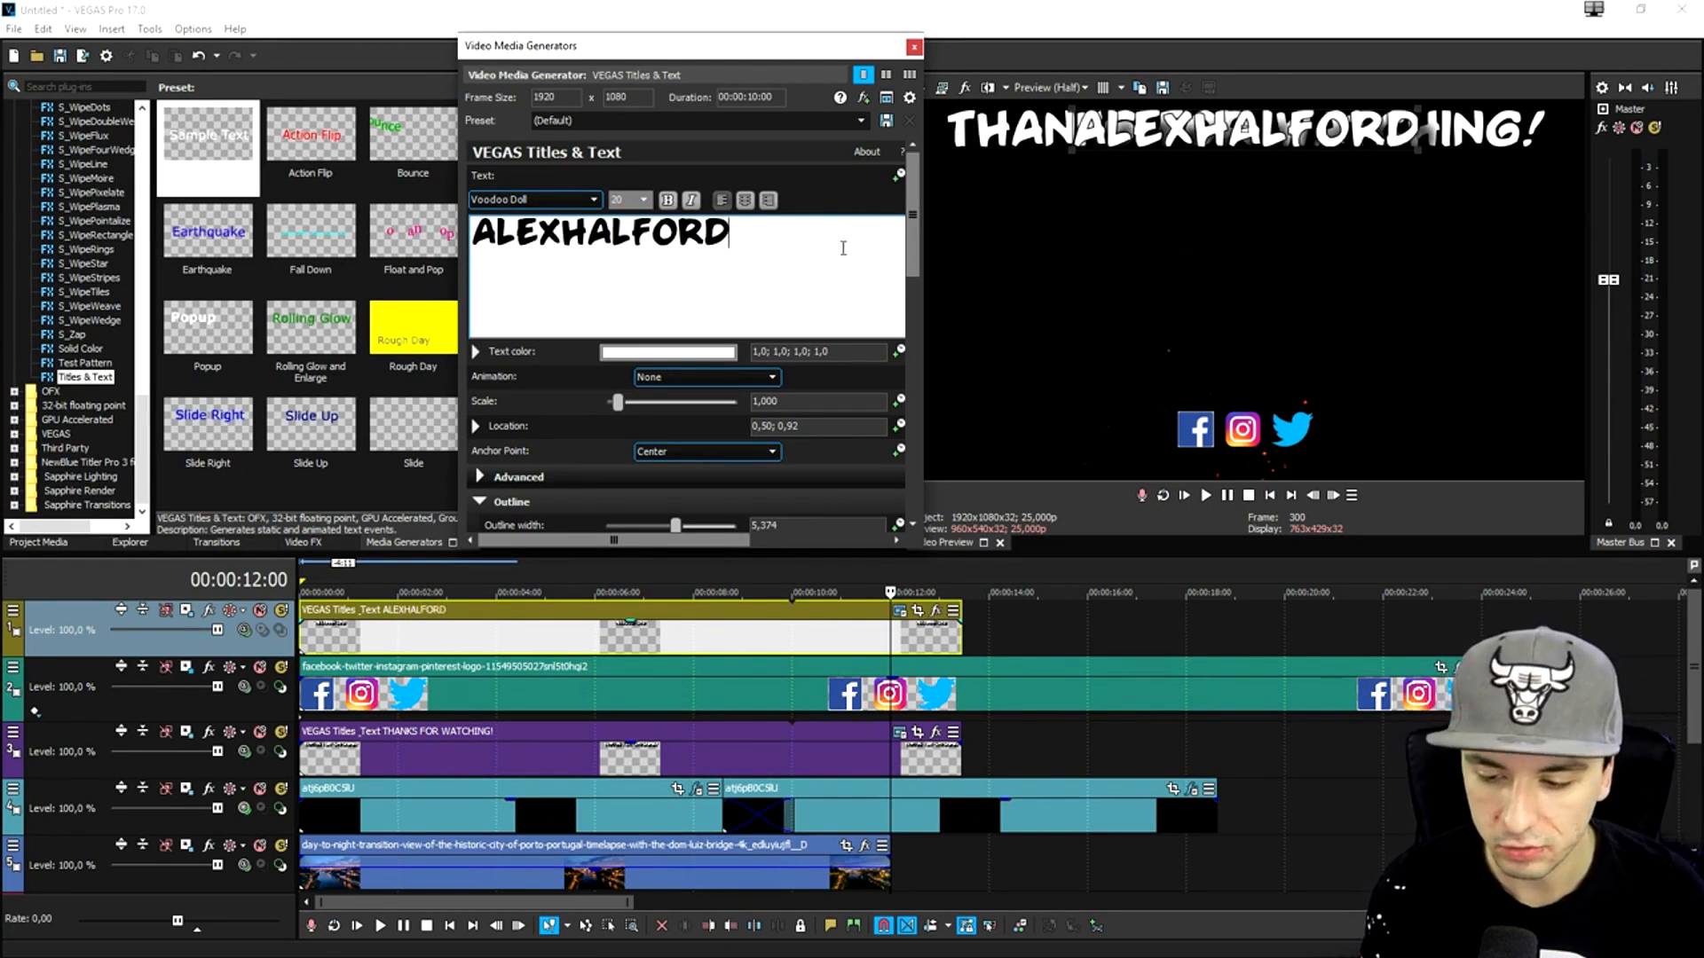
Scale the social media handle text down to 0.386 and set its location to 0.50; 0.12
{"action": "left_click_drag", "start_coordinate": [1072, 153], "coordinate": [1178, 138]}
{"action": "left_click", "coordinate": [847, 422]}
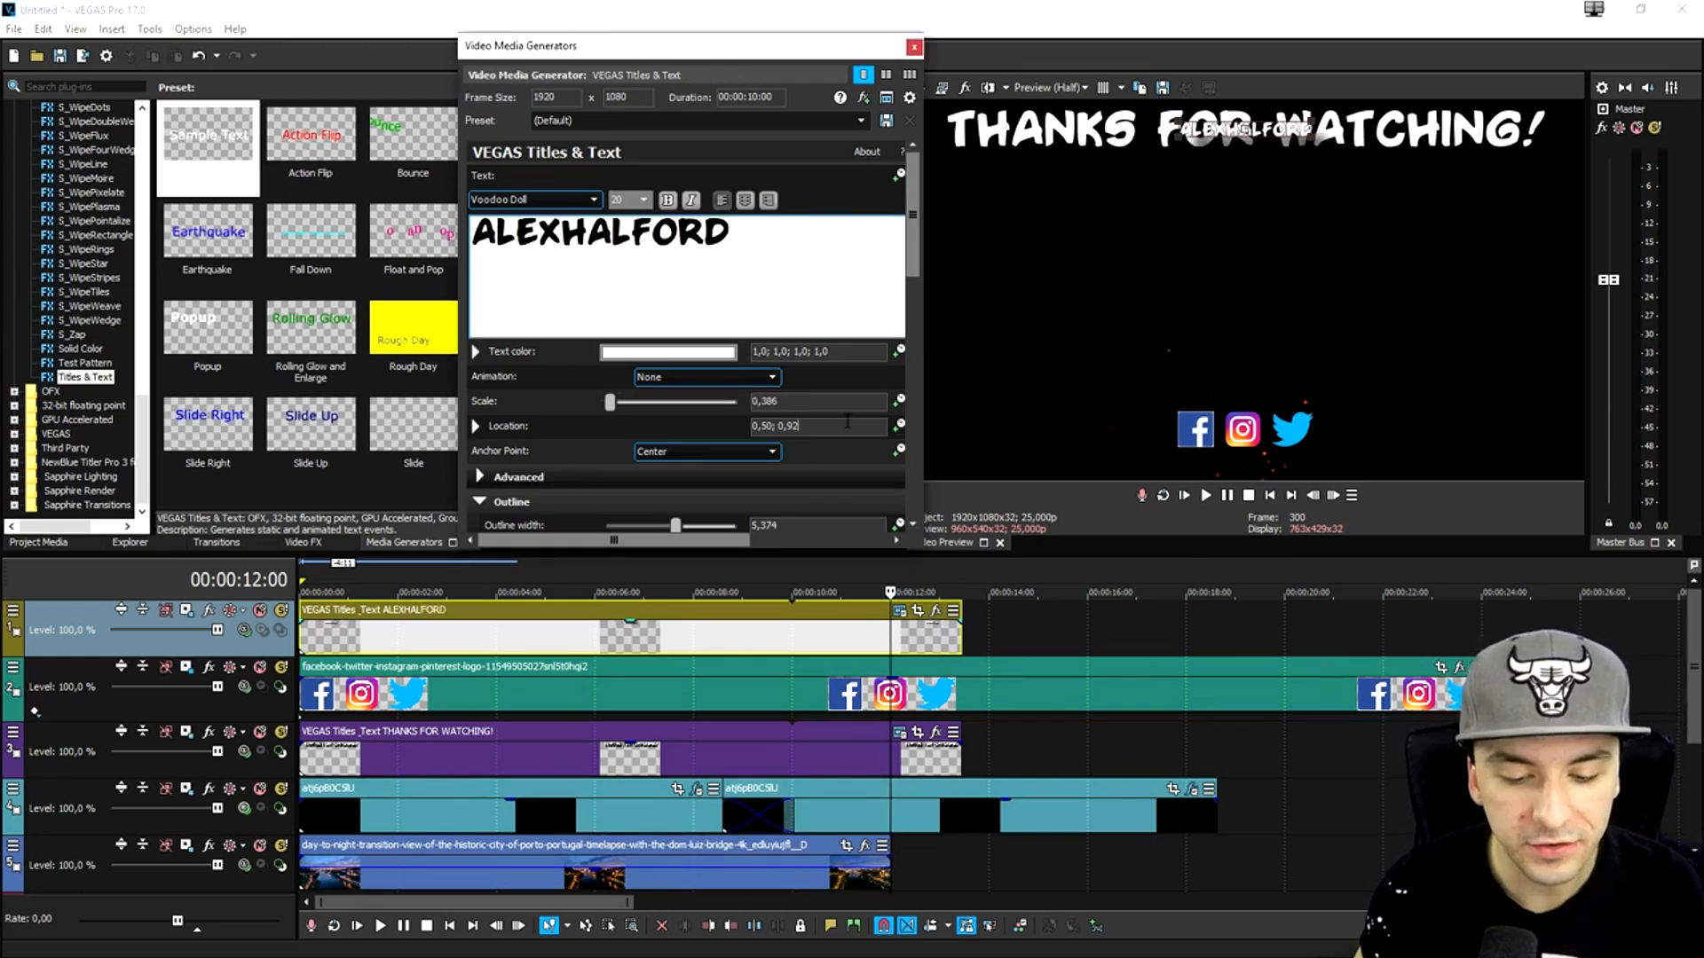
{"action": "key", "text": "BackSpace"}
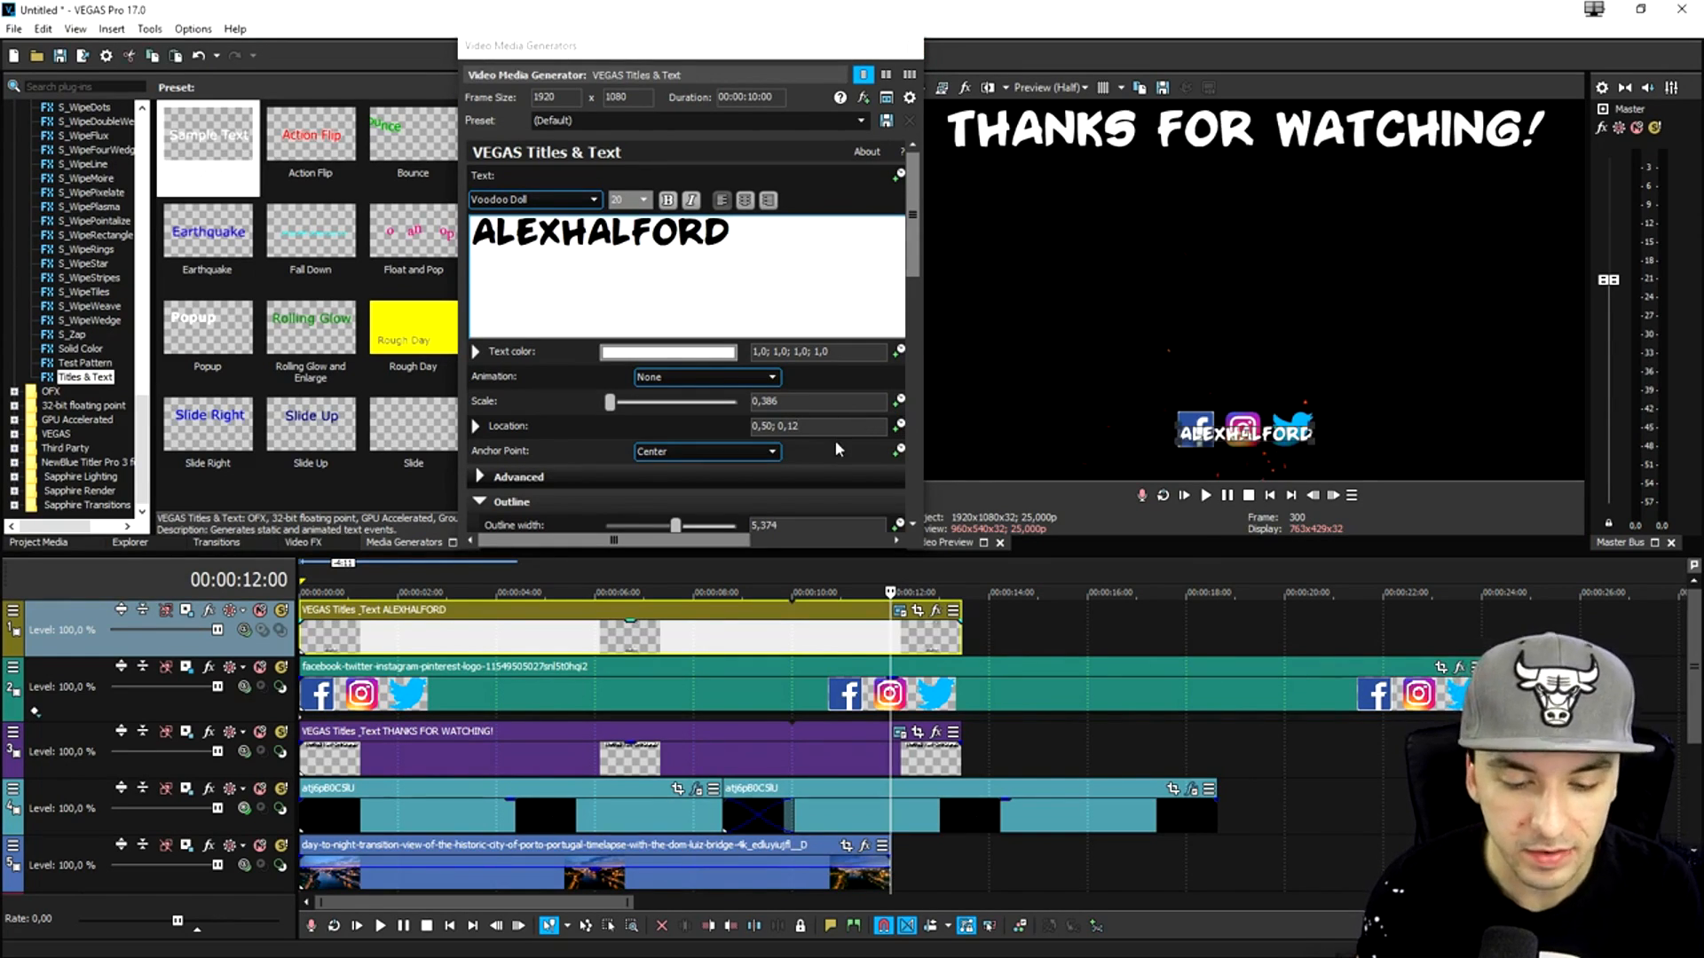